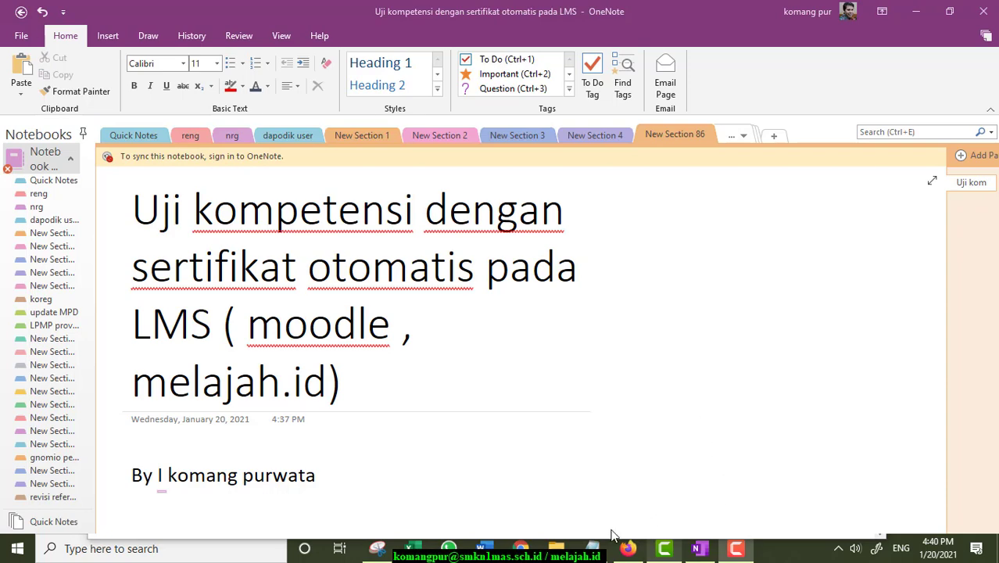
Switch to the Excel workbook and review how the competencies are grouped under Sub Unit A and Sub Unit B.
left_click(413, 549)
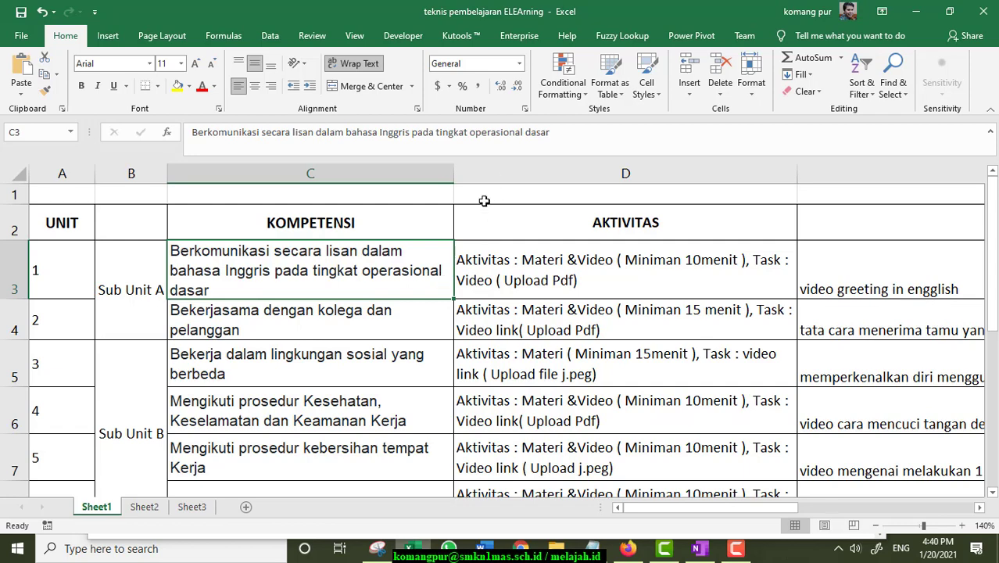
scroll(338, 286, "down", 3)
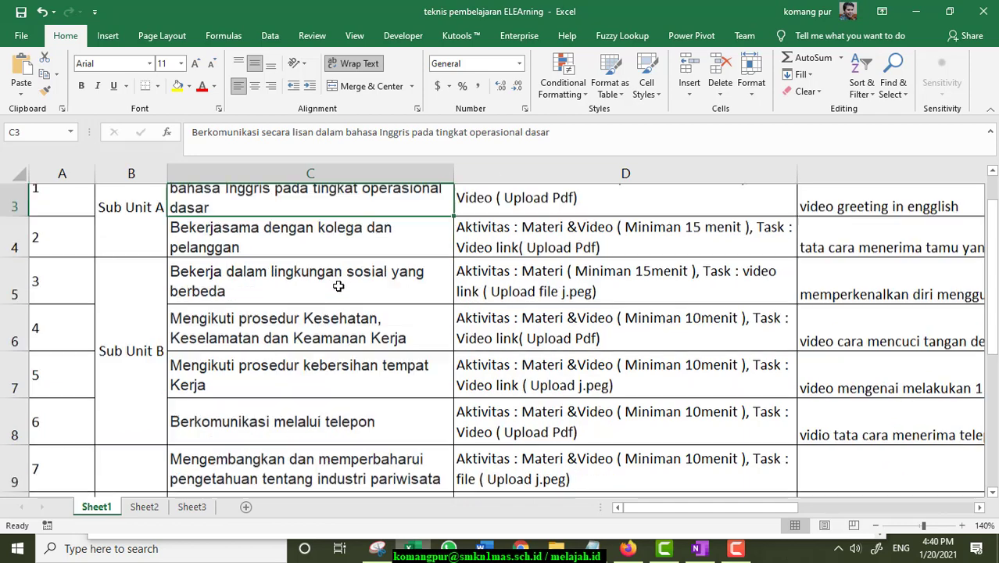
scroll(337, 286, "up", 3)
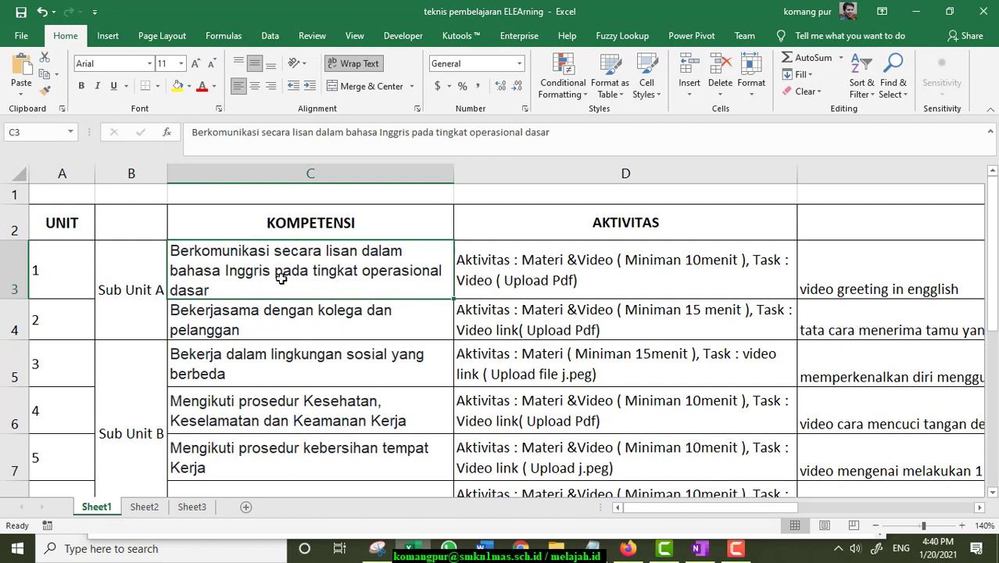
left_click_drag(286, 262, 296, 313)
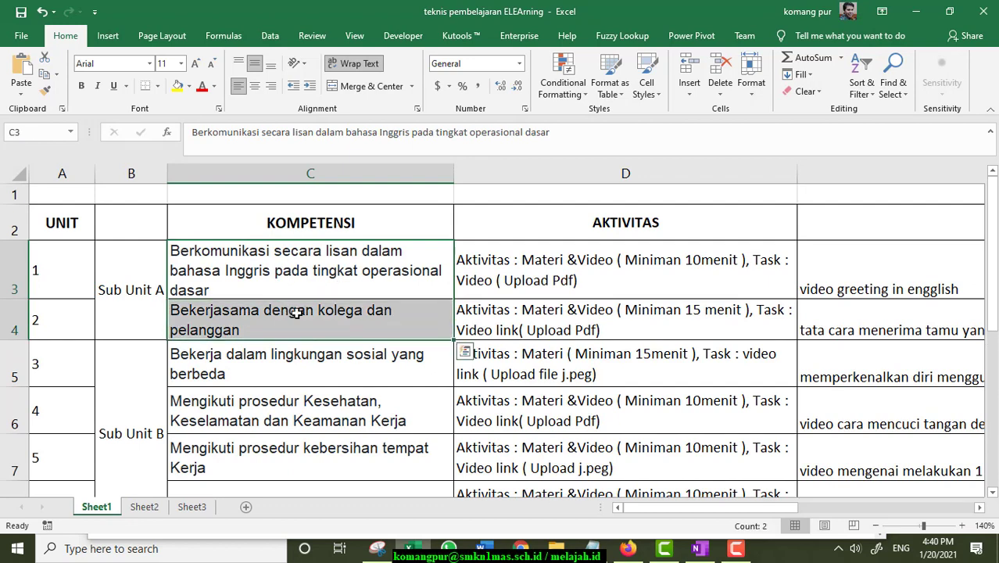
scroll(423, 342, "down", 3)
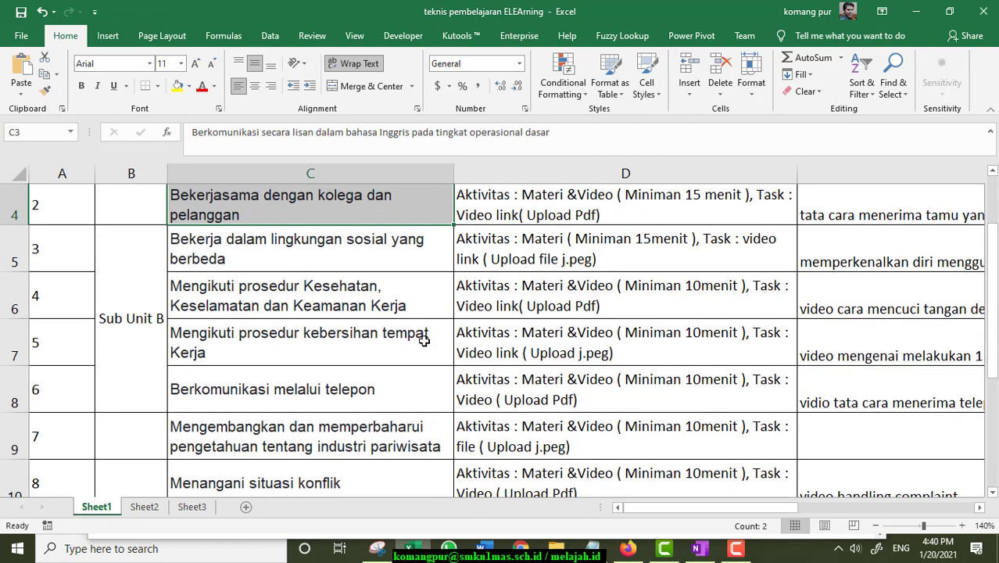
scroll(423, 340, "up", 3)
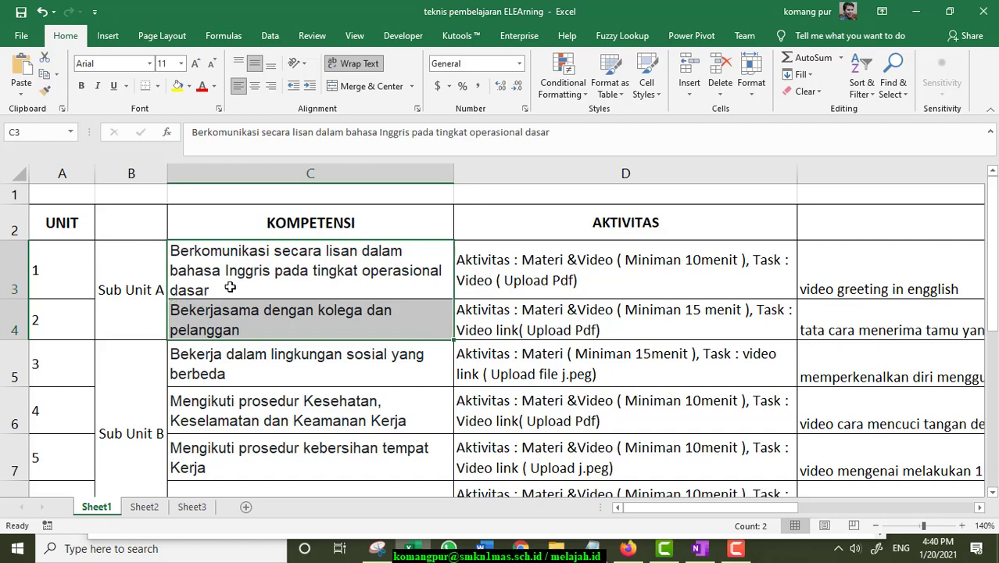
left_click(149, 308)
scroll(258, 301, "down", 1)
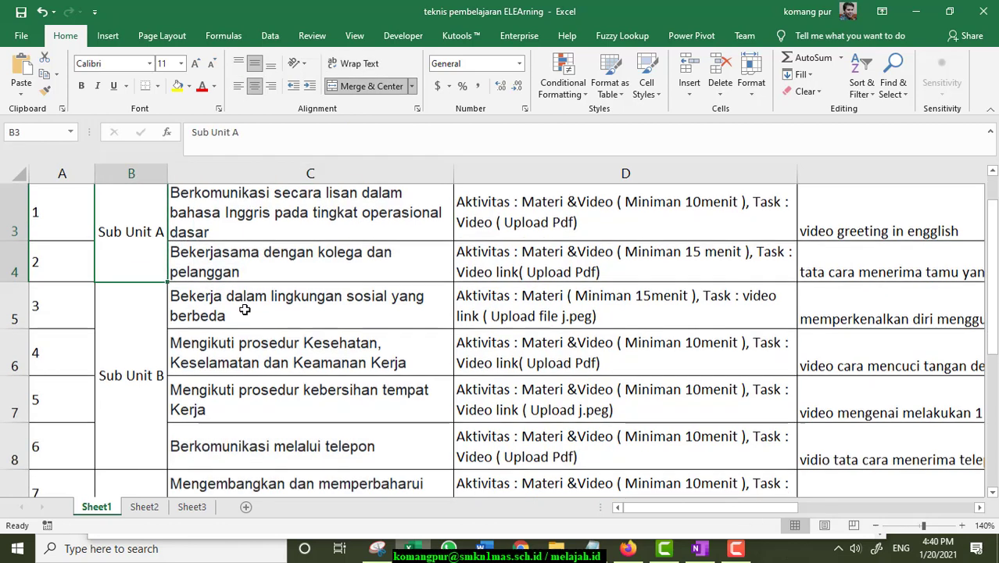
scroll(245, 309, "up", 3)
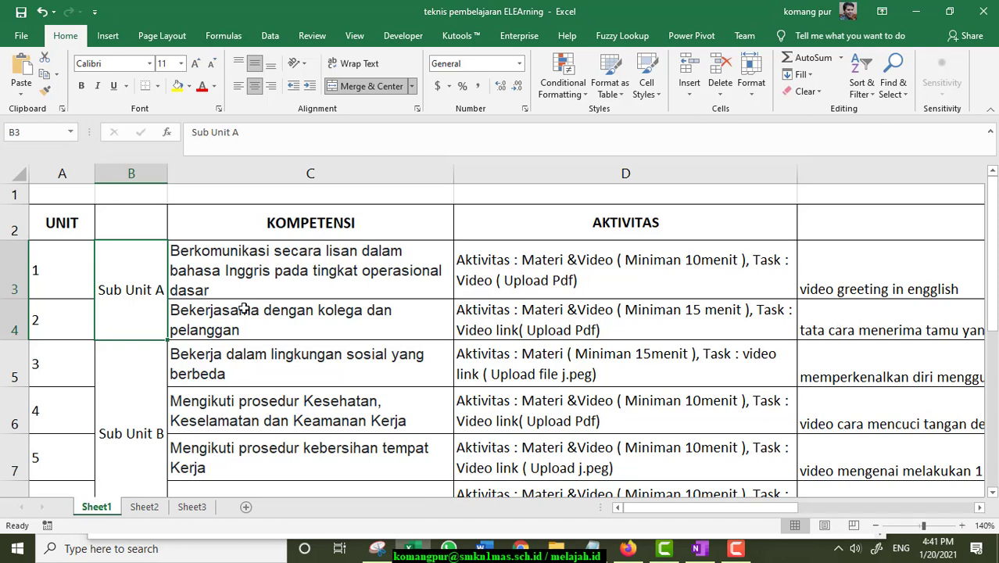
Examine the KOMPETENSI entries of units 1 and 2 and the AKTIVITAS entry of unit 1.
left_click(259, 274)
left_click(267, 310)
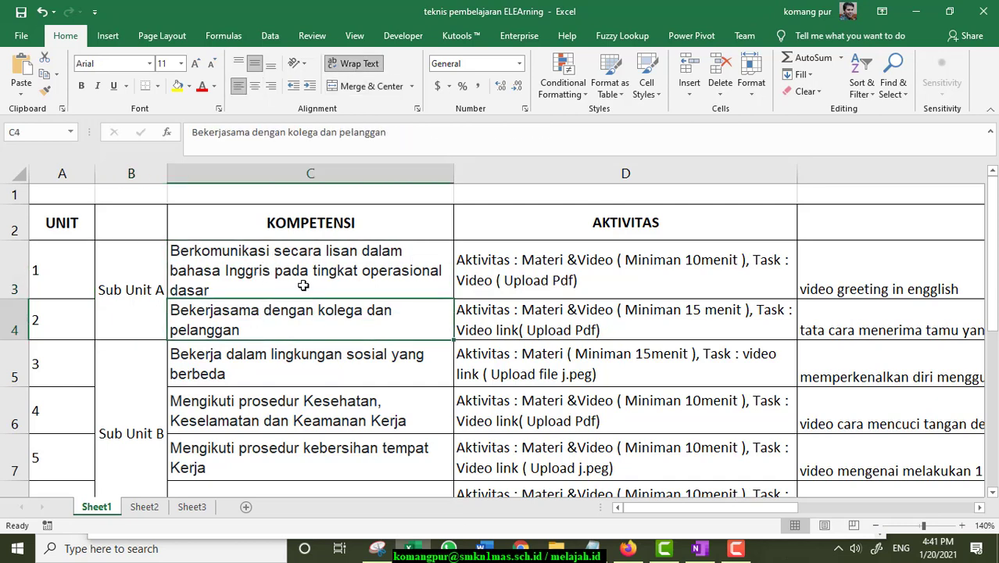
left_click(258, 278)
left_click(256, 319, "shift")
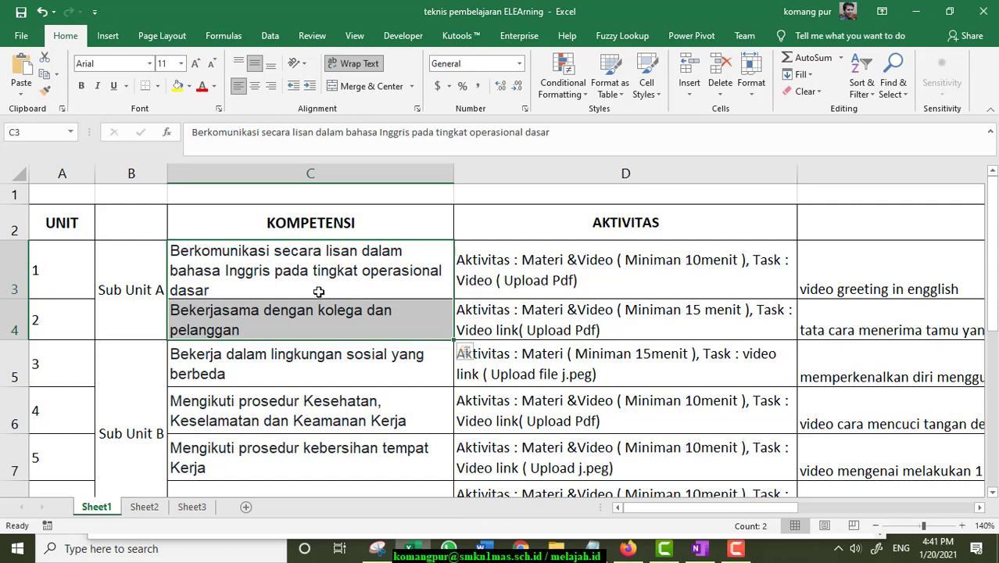
left_click(301, 293)
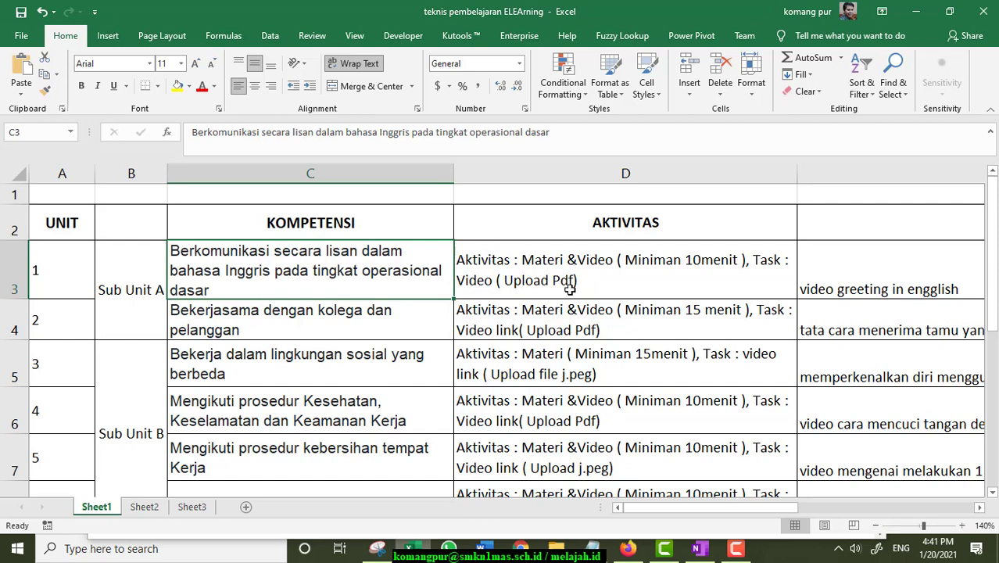
left_click(599, 273)
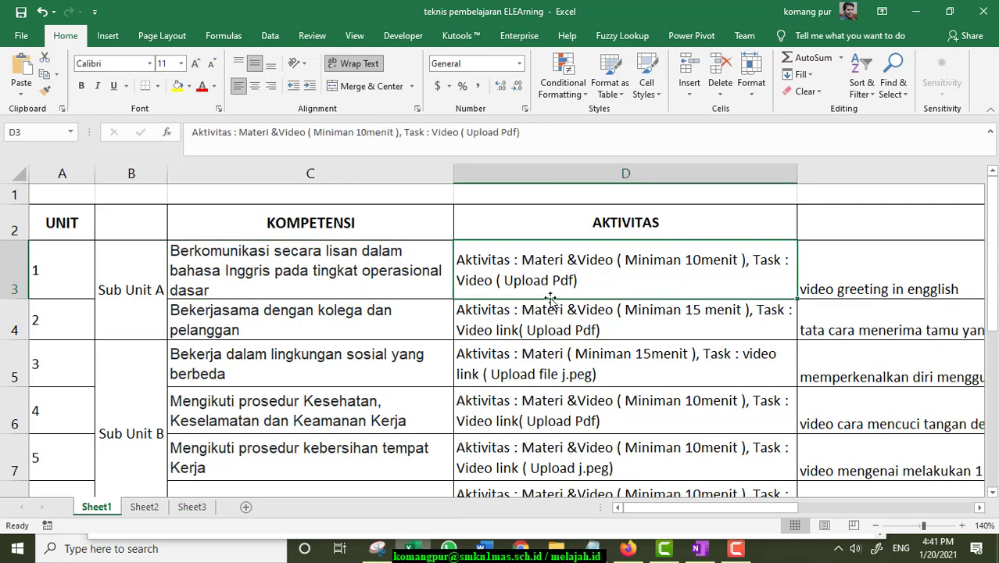
left_click(307, 306)
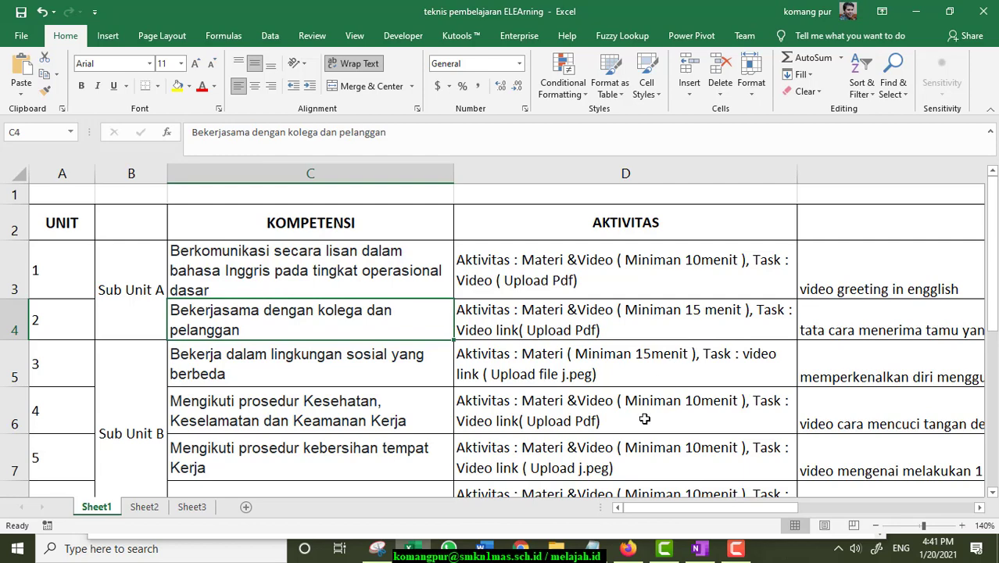
Switch to the Moodle course in Chrome and review the Unit 1 activities and their access restrictions.
left_click(530, 553)
scroll(725, 311, "up", 3)
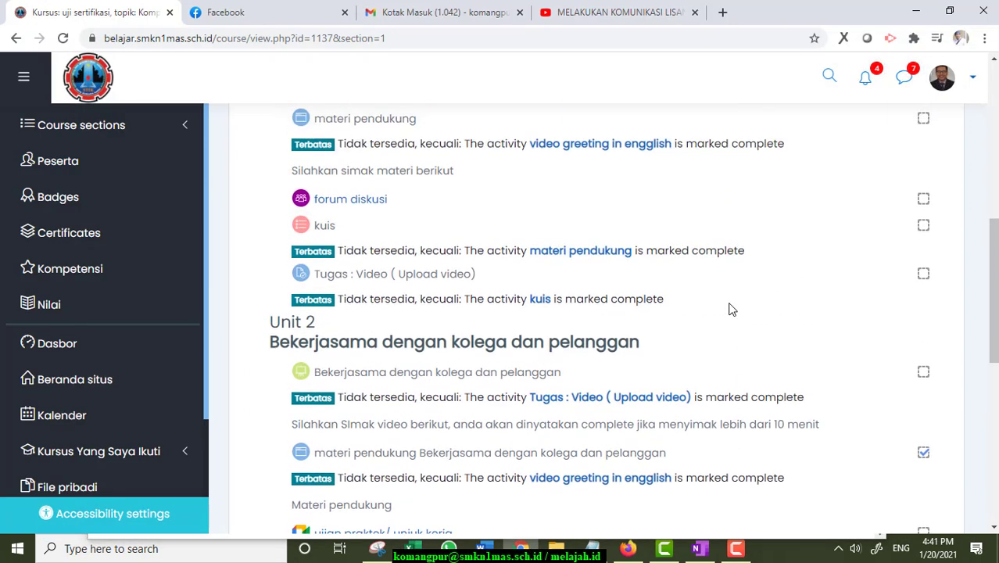
scroll(729, 310, "up", 3)
scroll(741, 307, "down", 1)
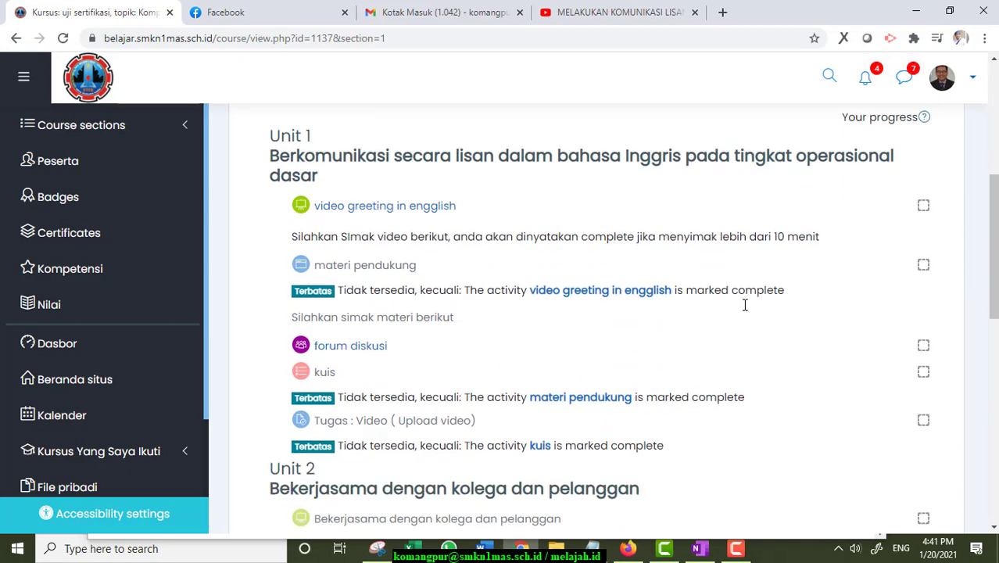
Collapse the course navigation sidebar and turn on editing mode for the uji sertifikasi course.
left_click(20, 78)
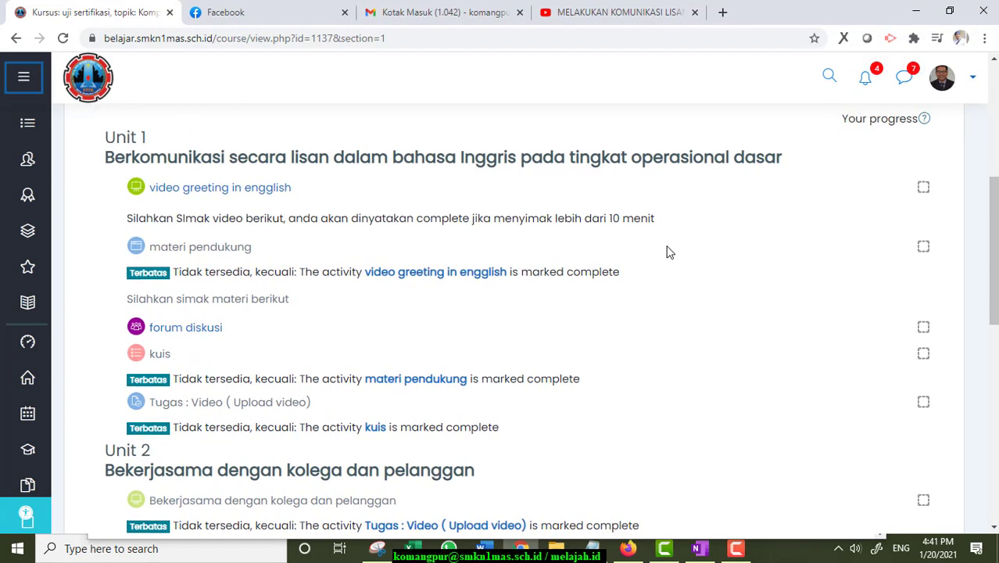
scroll(667, 251, "up", 1)
scroll(667, 251, "down", 1)
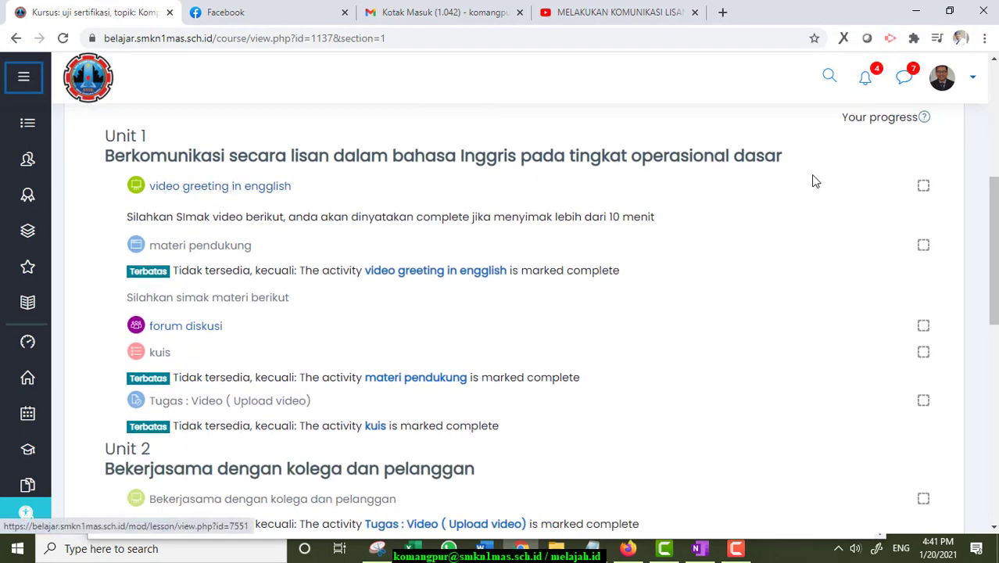
scroll(813, 181, "up", 1)
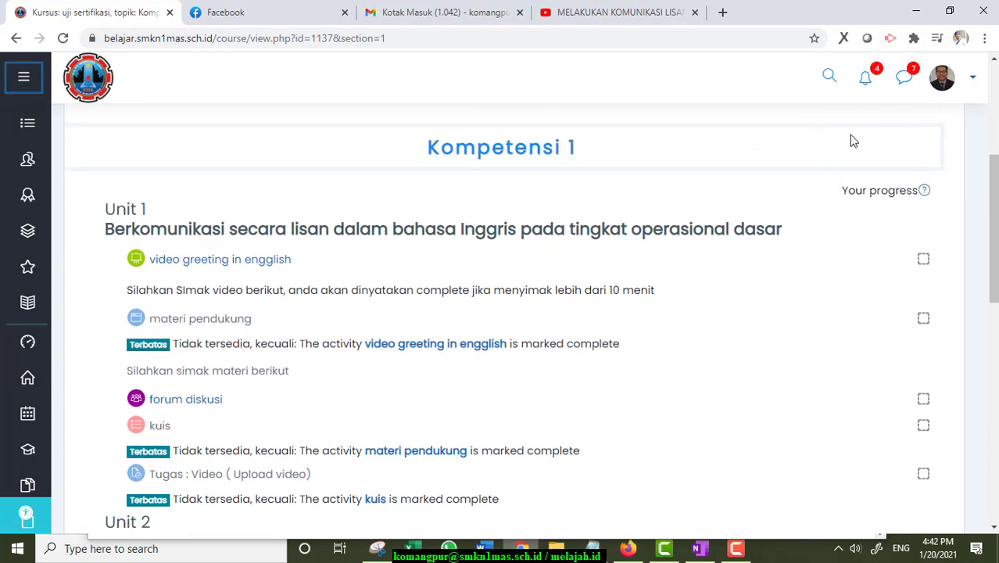
scroll(854, 140, "up", 3)
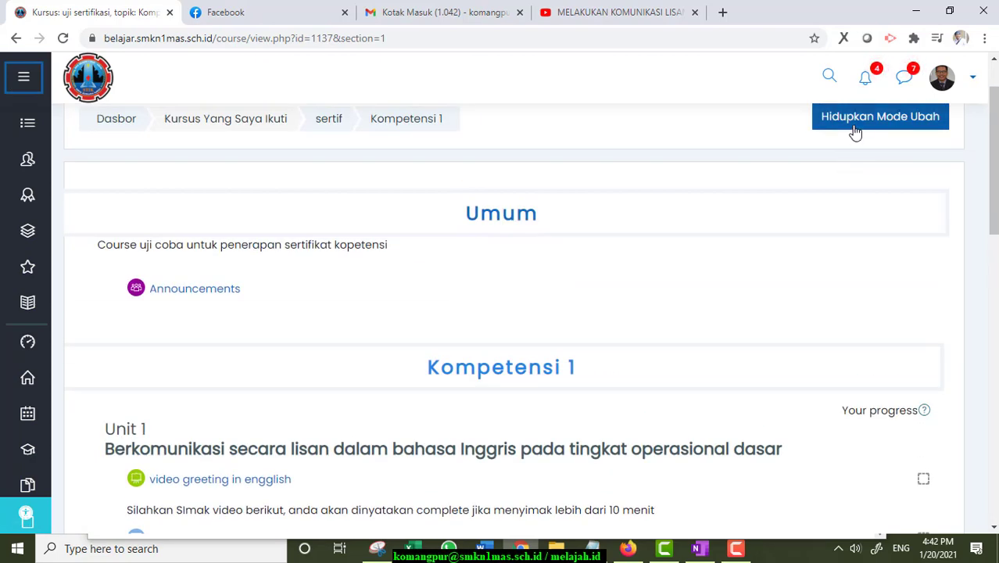
left_click(856, 125)
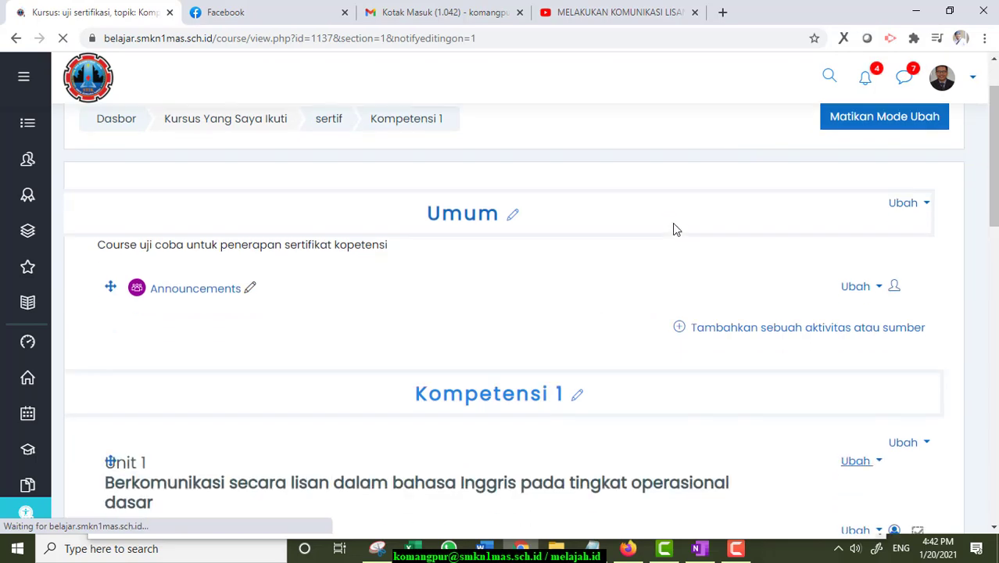
Open the 'video greeting in engglish' lesson in Unit 1 and look through its preview with the embedded video.
scroll(674, 227, "down", 2)
scroll(674, 228, "down", 3)
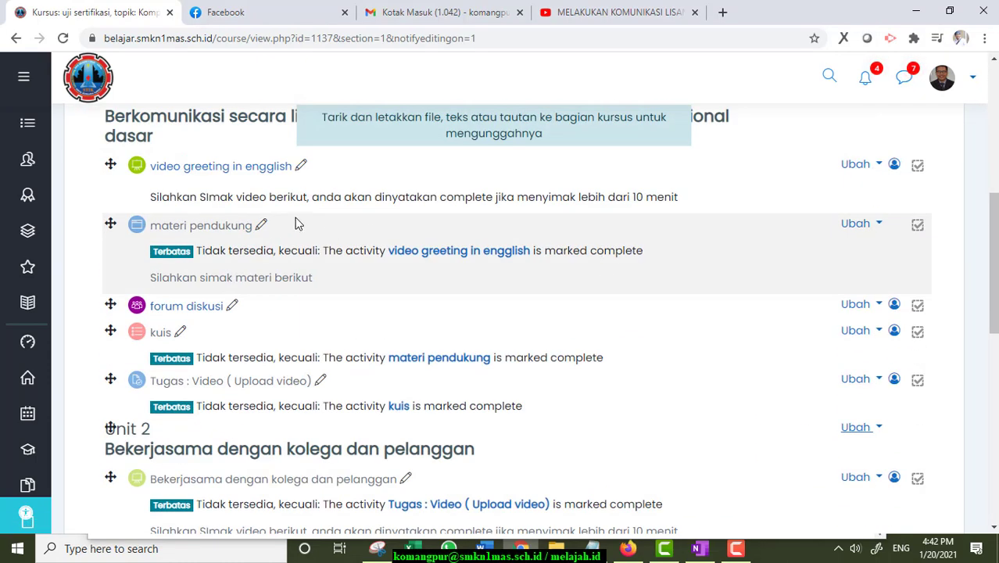
left_click(256, 167)
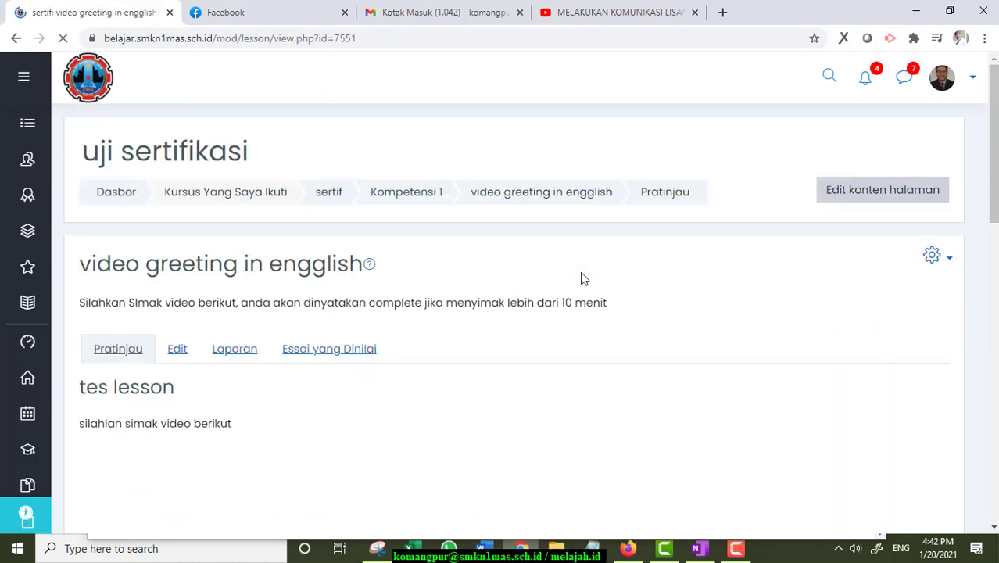
scroll(582, 271, "down", 3)
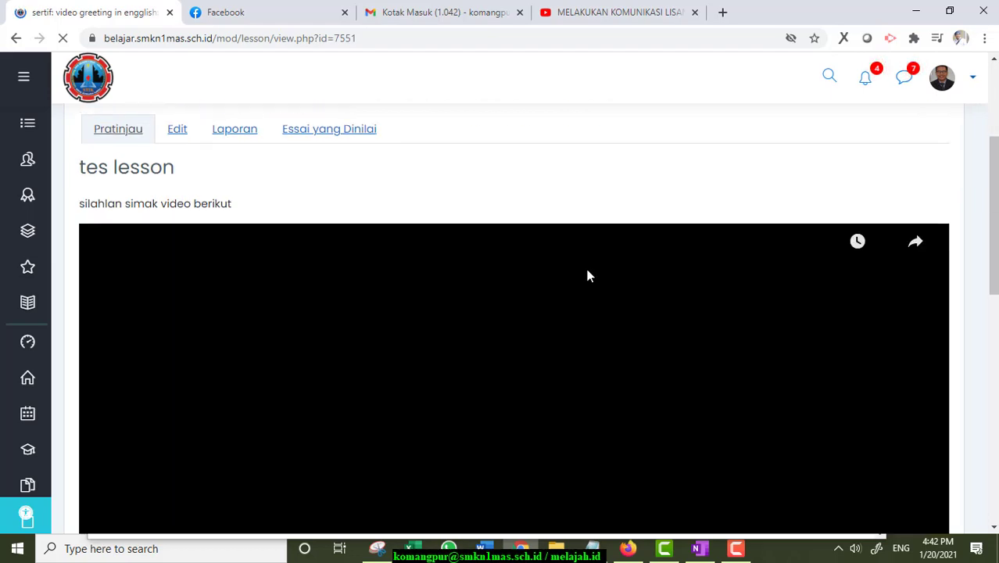
scroll(589, 275, "down", 5)
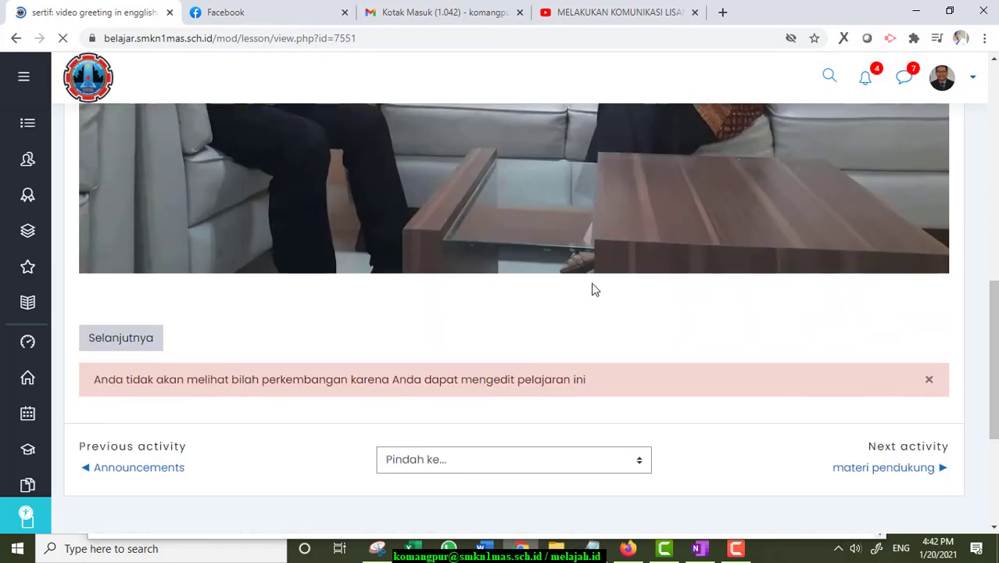
scroll(592, 286, "up", 7)
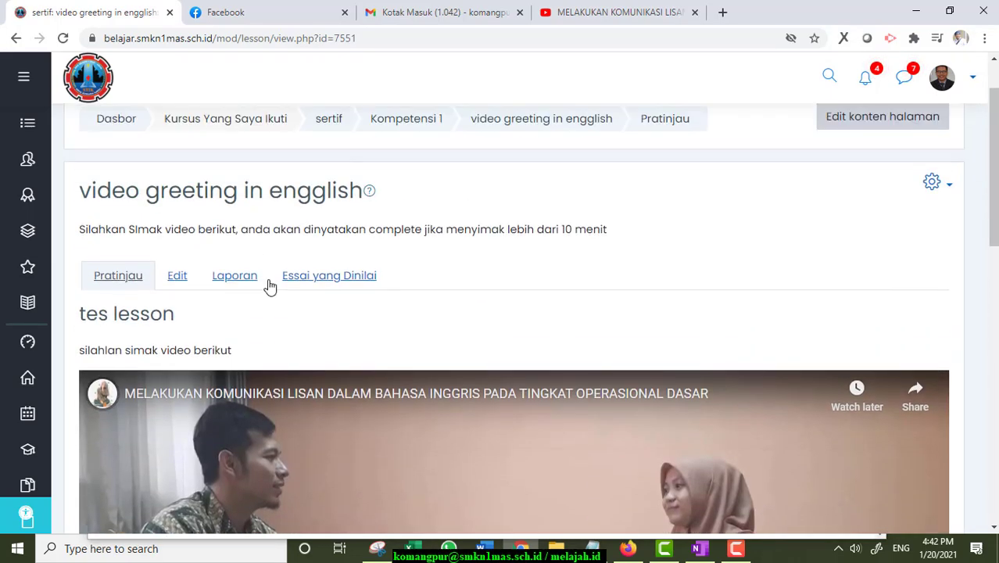
Open the lesson's editing view and review its page list with page types and jumps.
left_click(190, 280)
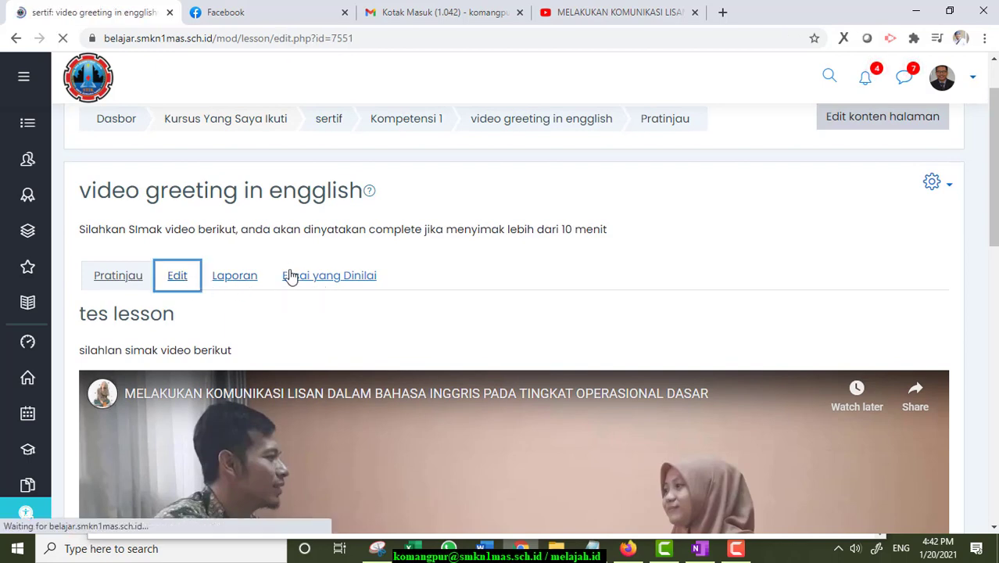
scroll(563, 360, "down", 2)
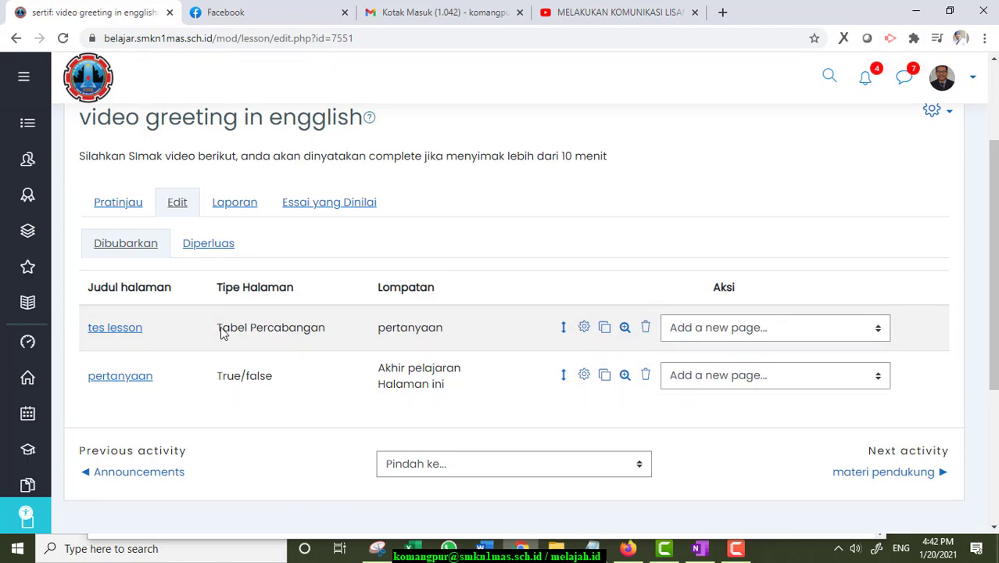
scroll(160, 147, "up", 2)
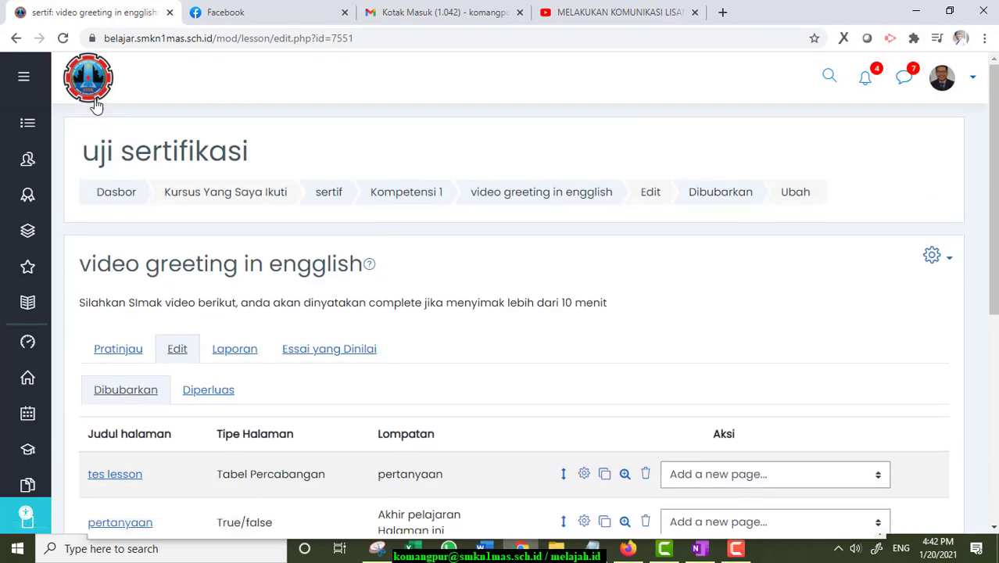
Return to the course page and open the settings of the 'video greeting in engglish' lesson.
left_click(16, 40)
scroll(821, 232, "down", 1)
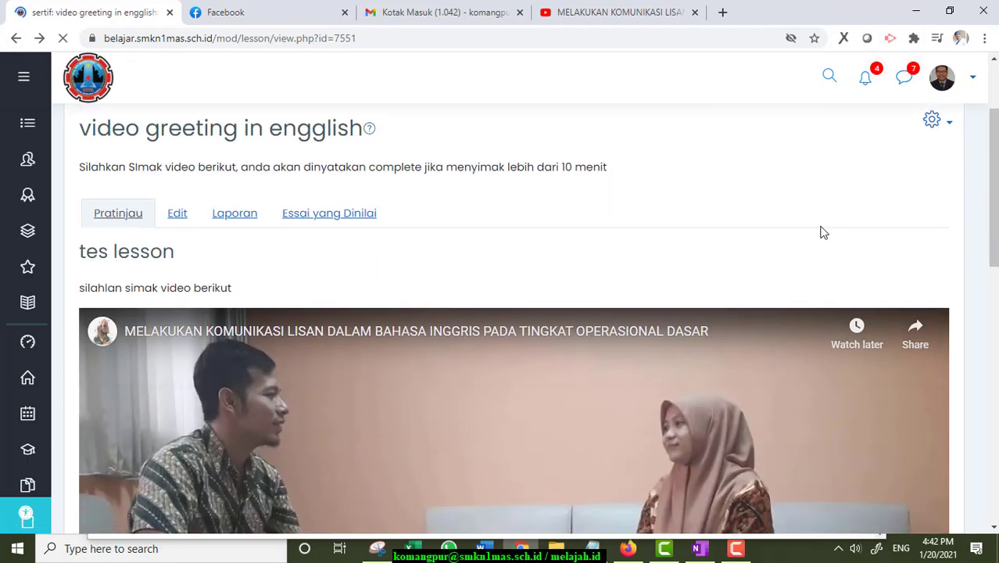
left_click(15, 39)
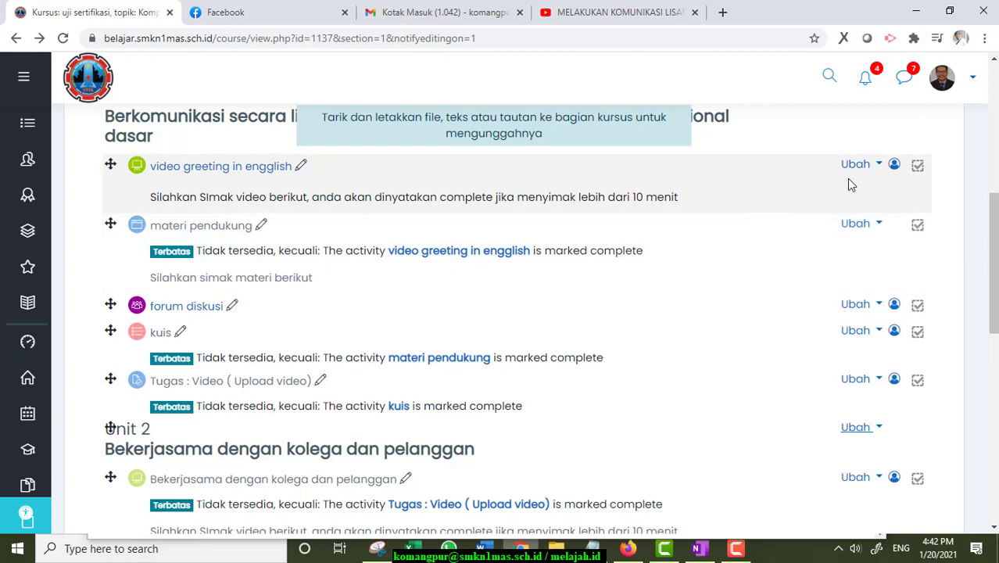
left_click(858, 163)
left_click(782, 194)
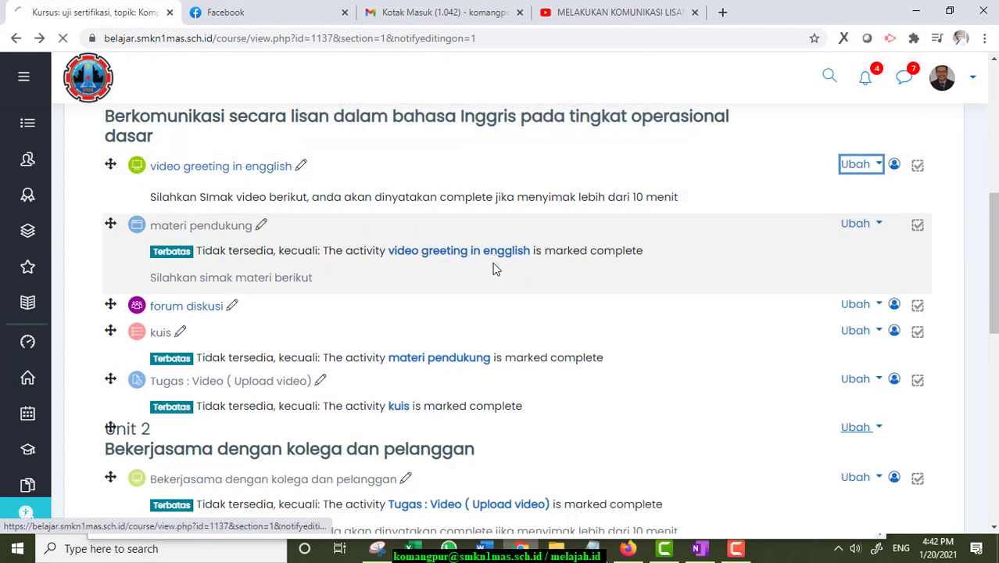
Expand the lesson's Activity completion settings and review the conditions for view, grade, end reached and time spent.
scroll(492, 271, "down", 10)
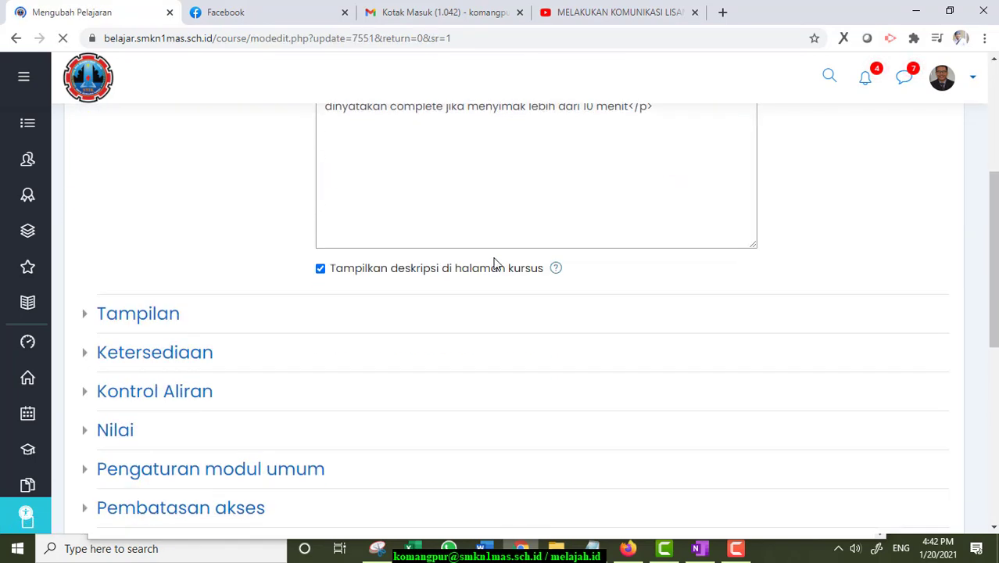
scroll(207, 313, "up", 2)
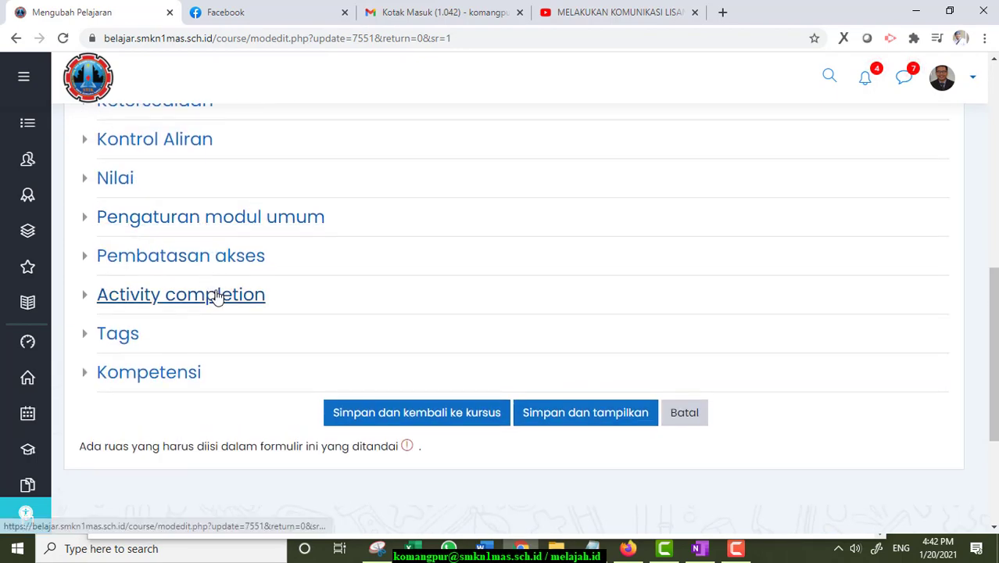
left_click(217, 293)
scroll(547, 316, "down", 2)
scroll(550, 317, "down", 1)
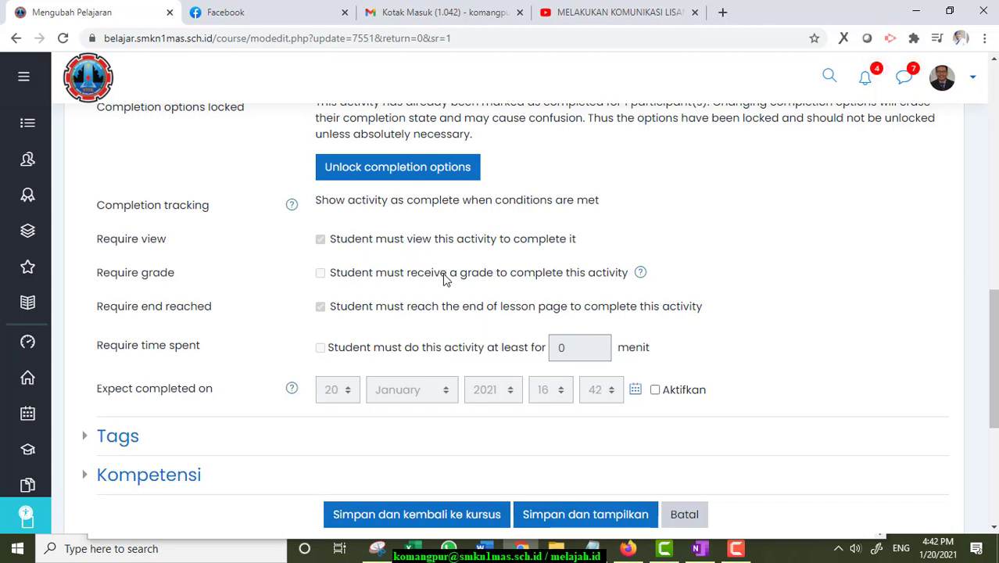
scroll(519, 312, "down", 2)
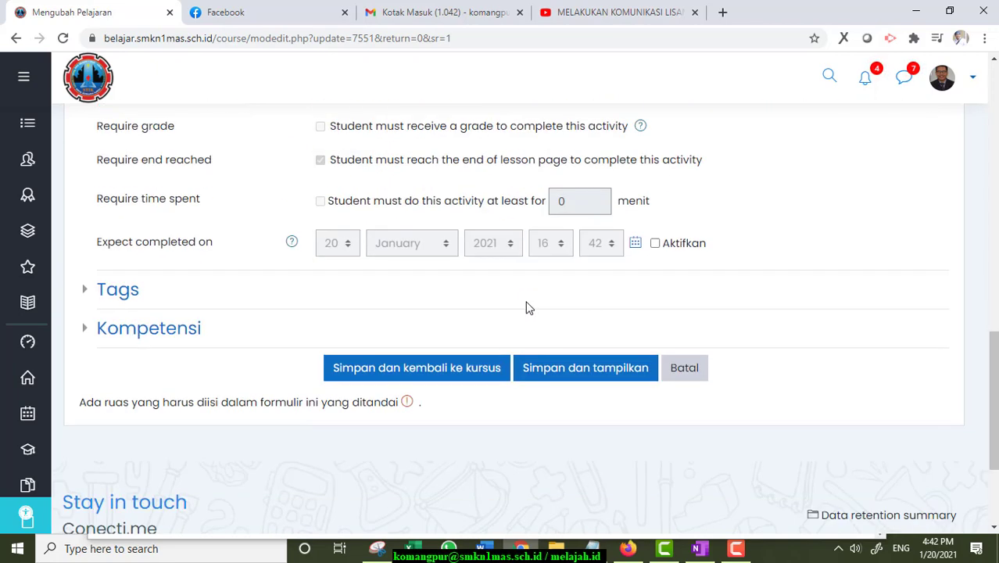
Leave the lesson settings without saving, look through Unit 1's 'materi pendukung' page, and return to the course page.
scroll(545, 300, "up", 1)
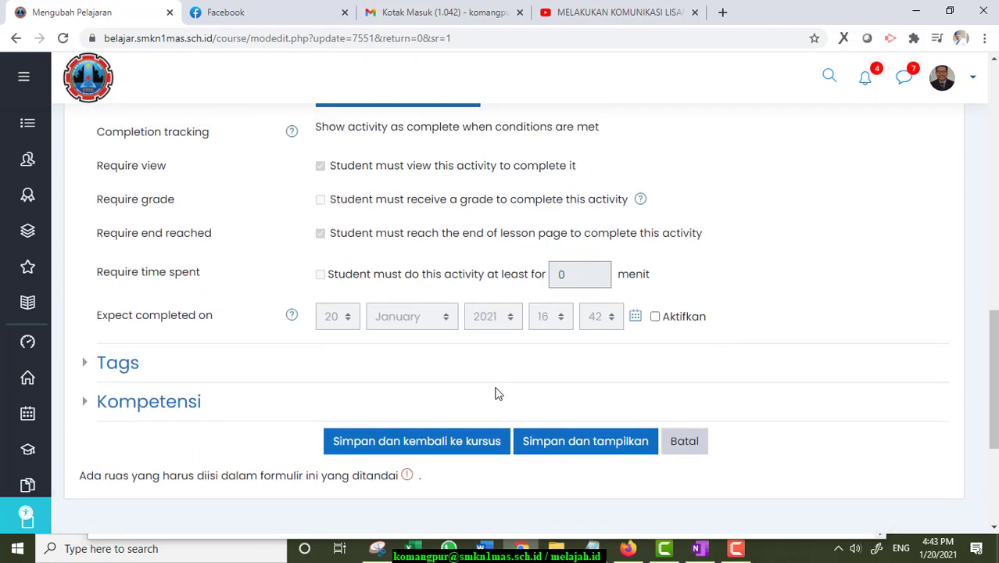
left_click(673, 447)
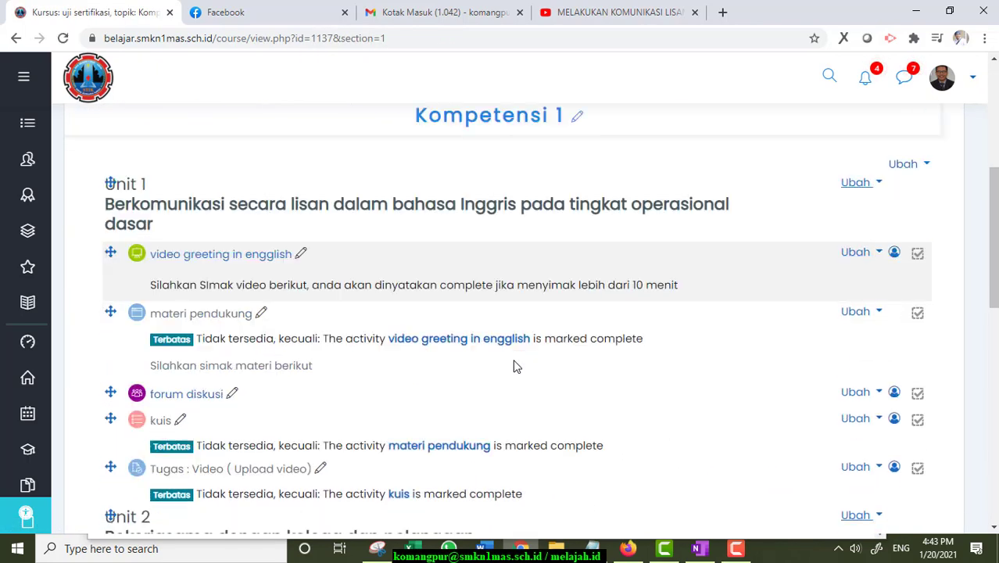
left_click(232, 303)
scroll(618, 320, "down", 3)
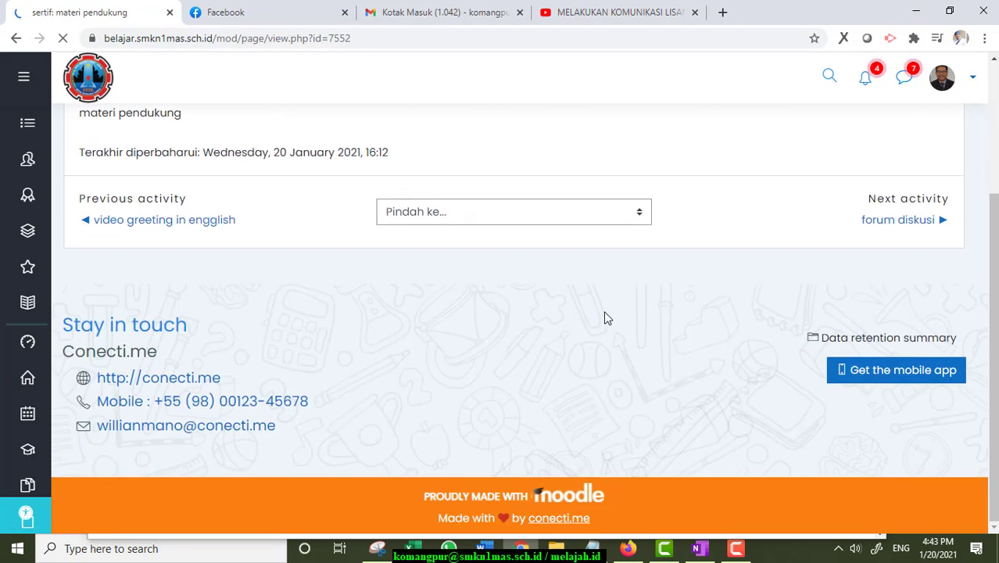
scroll(143, 141, "up", 2)
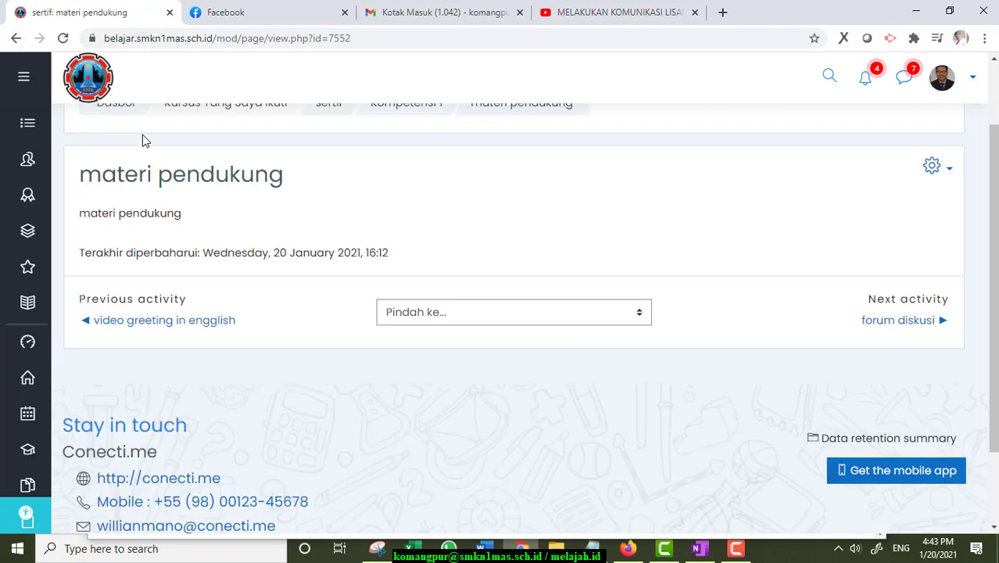
scroll(144, 141, "up", 1)
left_click(15, 38)
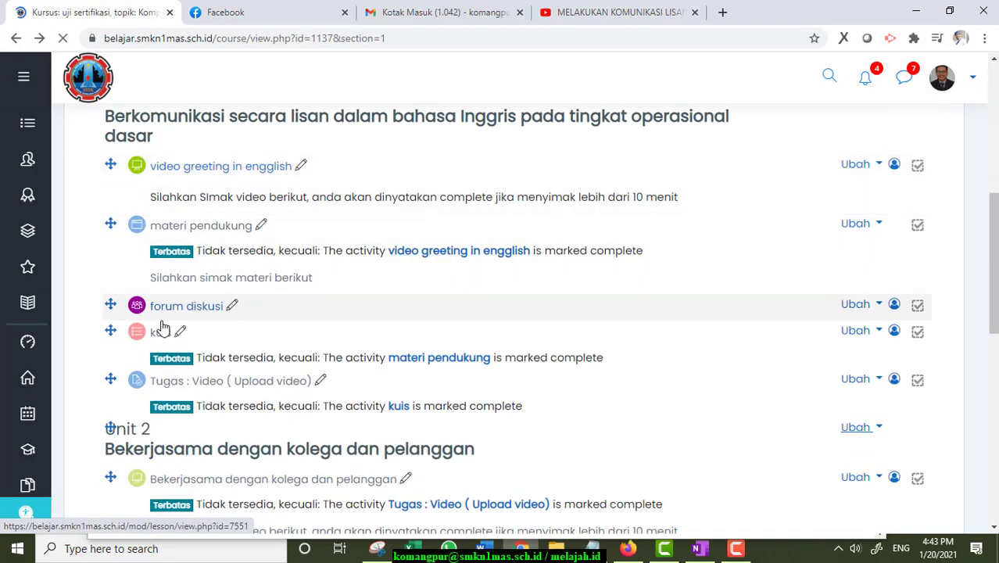
Open the 'forum diskusi' activity in Unit 1, look over its discussion page, and return to the course.
left_click(199, 308)
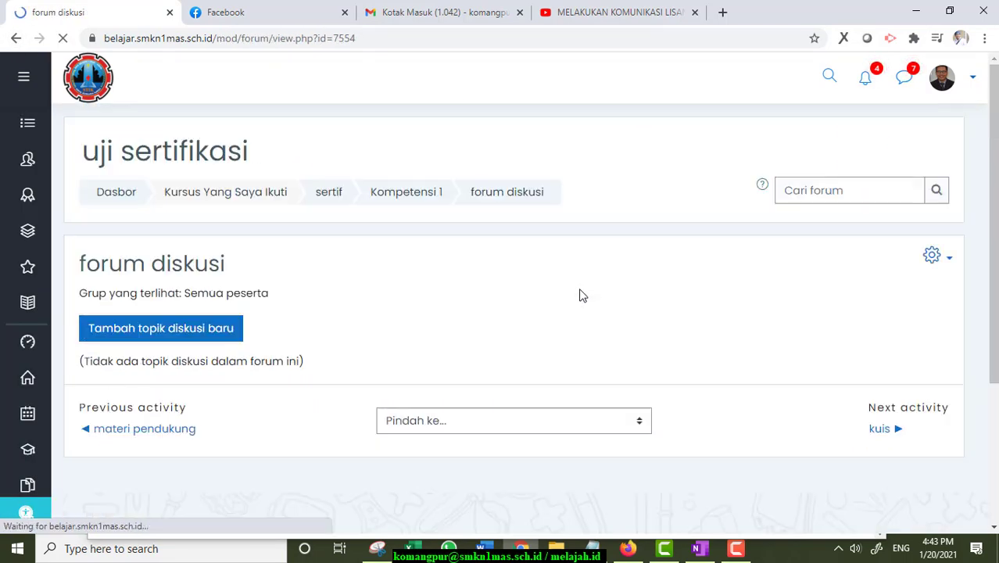
scroll(583, 292, "down", 1)
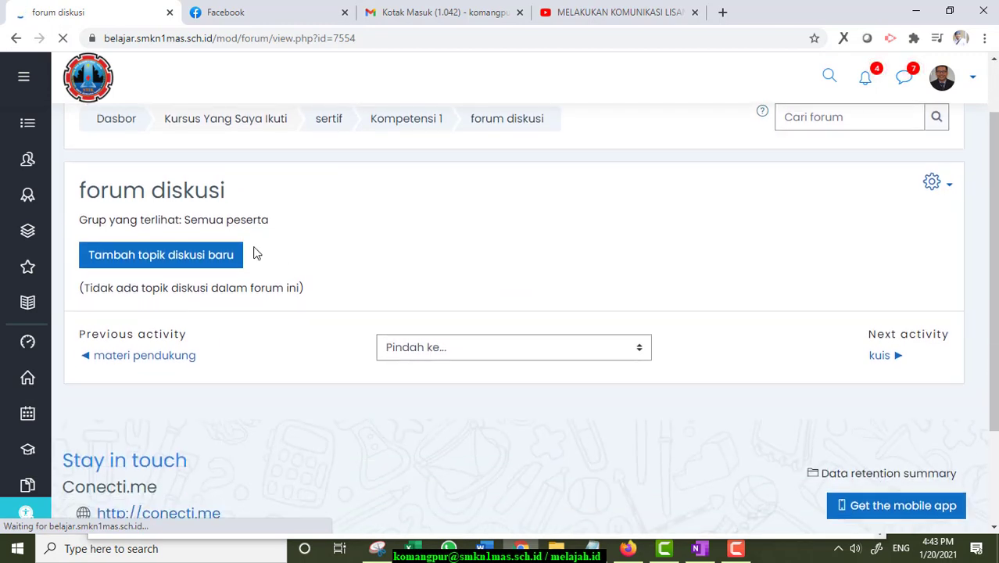
left_click(26, 45)
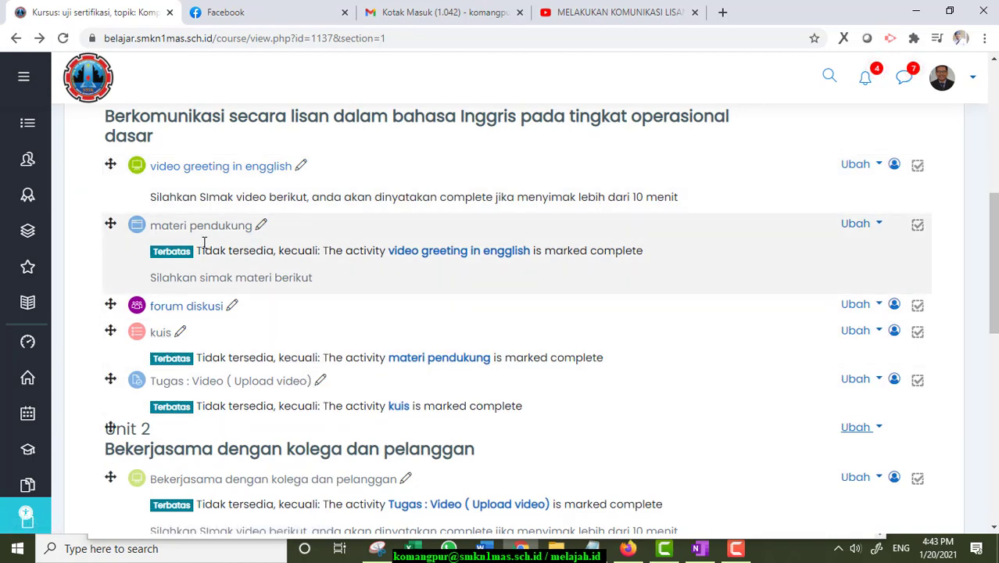
left_click_drag(167, 228, 166, 238)
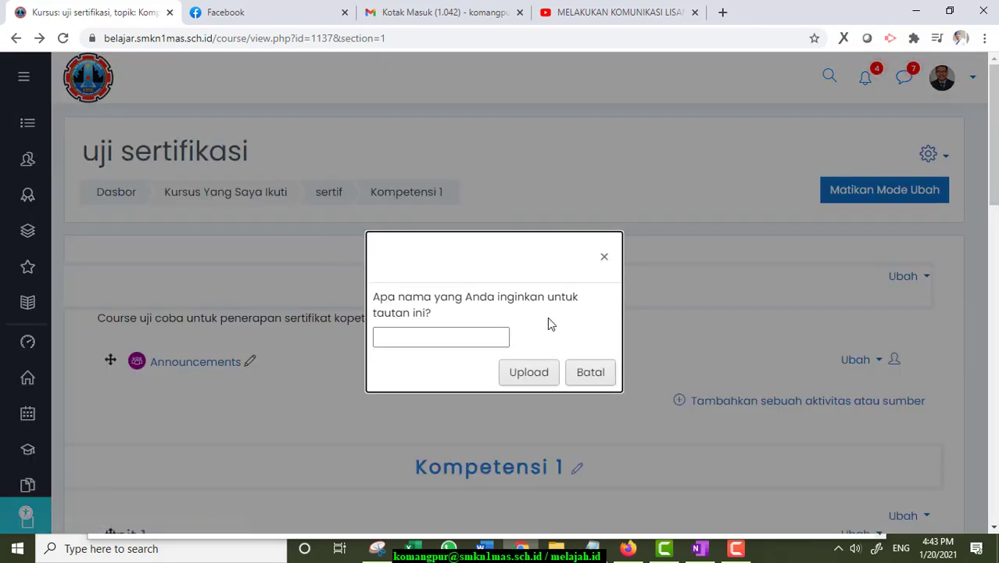
left_click(601, 382)
scroll(274, 313, "down", 5)
scroll(284, 301, "down", 1)
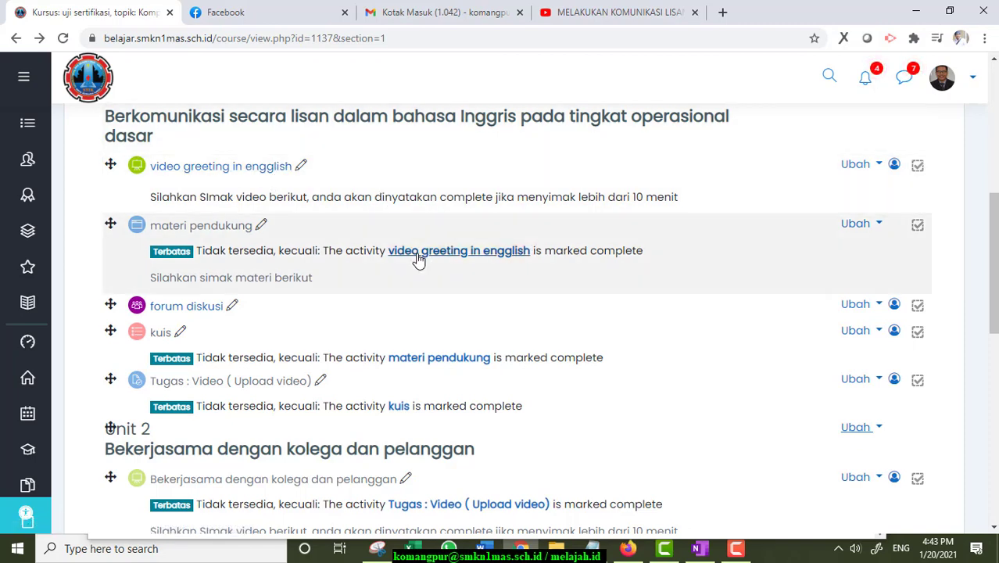
Examine the access restrictions that chain the Unit 1 and Unit 2 activities on the course page.
scroll(419, 252, "down", 1)
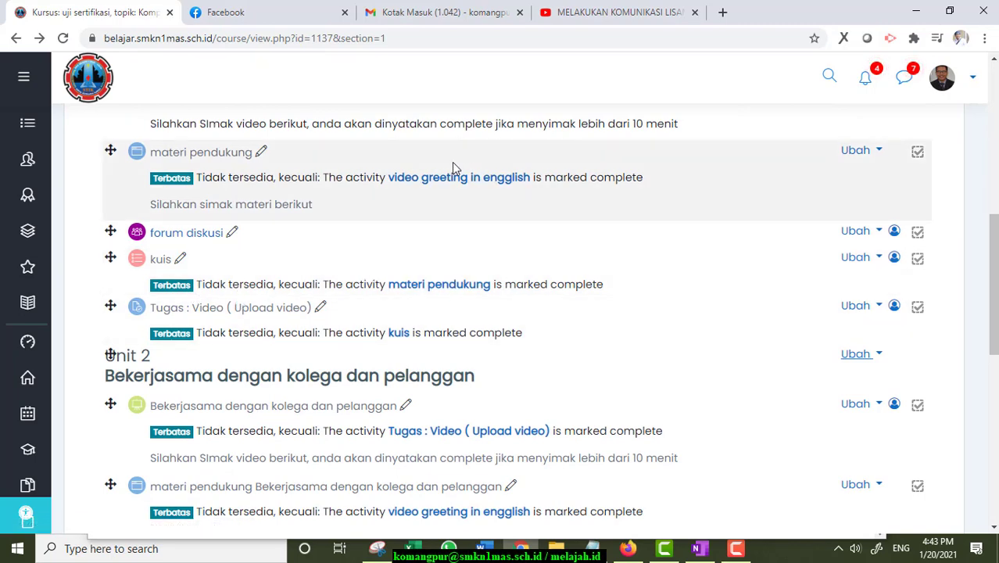
scroll(452, 168, "down", 1)
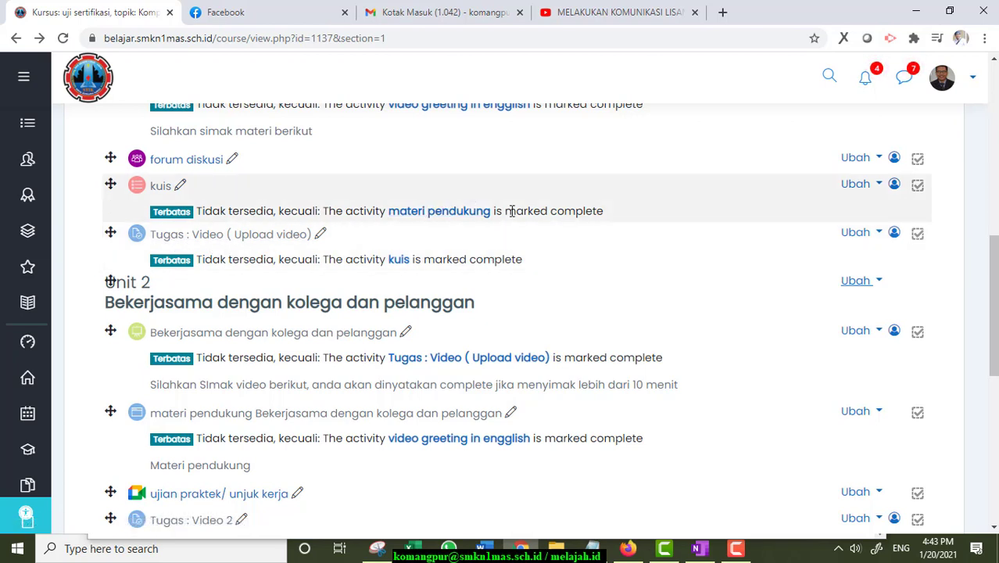
scroll(547, 227, "up", 3)
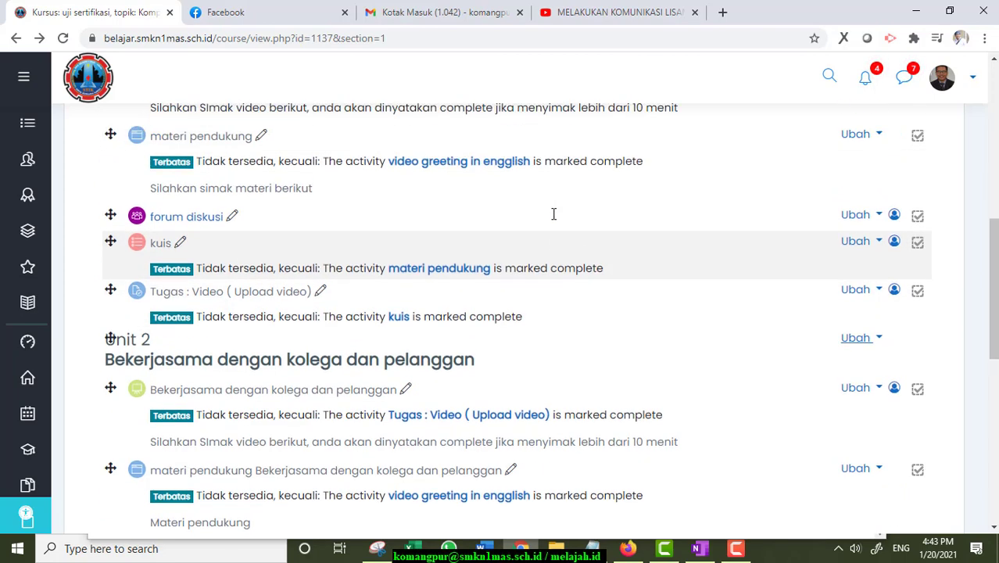
scroll(387, 155, "up", 1)
scroll(395, 162, "down", 2)
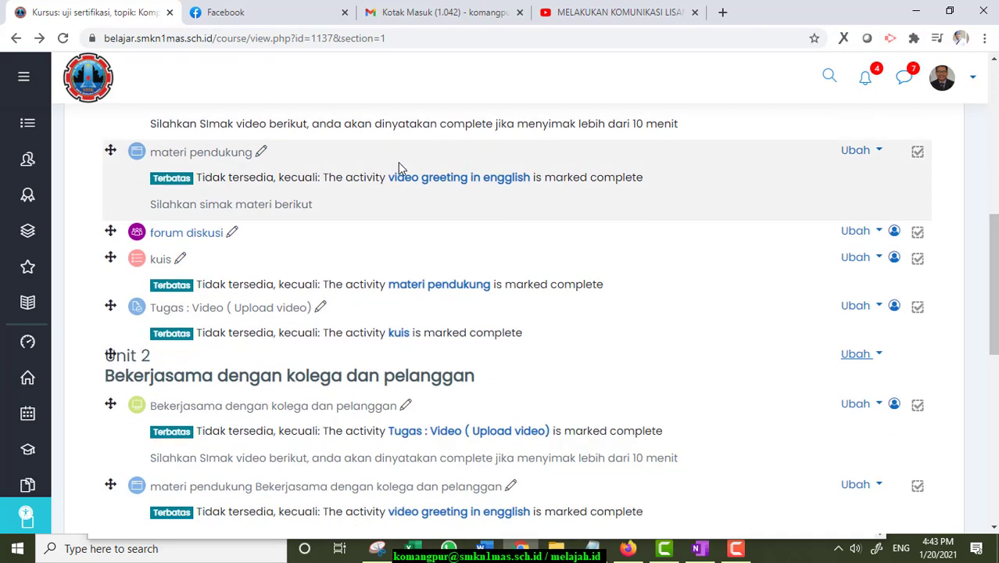
scroll(391, 164, "up", 1)
scroll(294, 237, "down", 4)
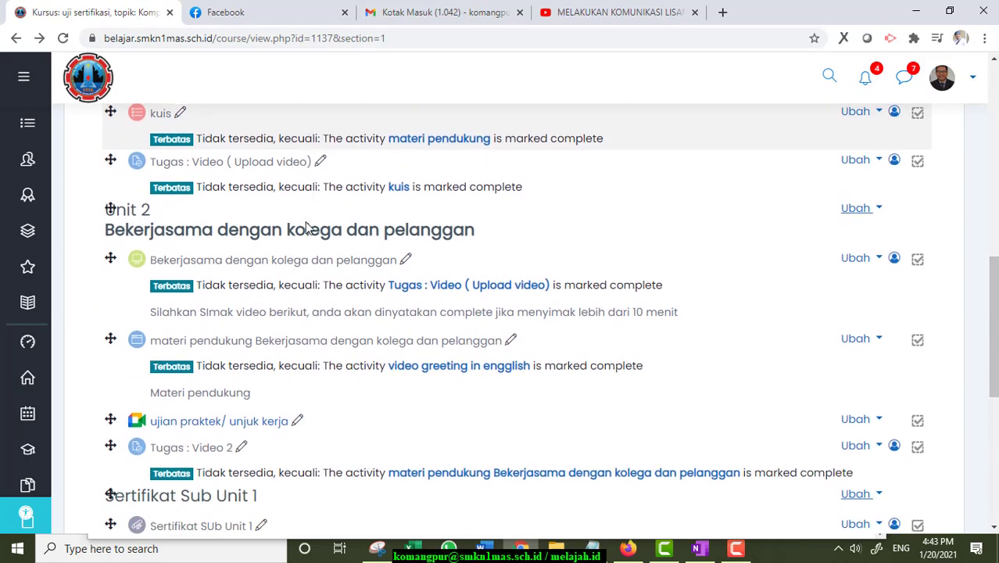
scroll(306, 294, "down", 1)
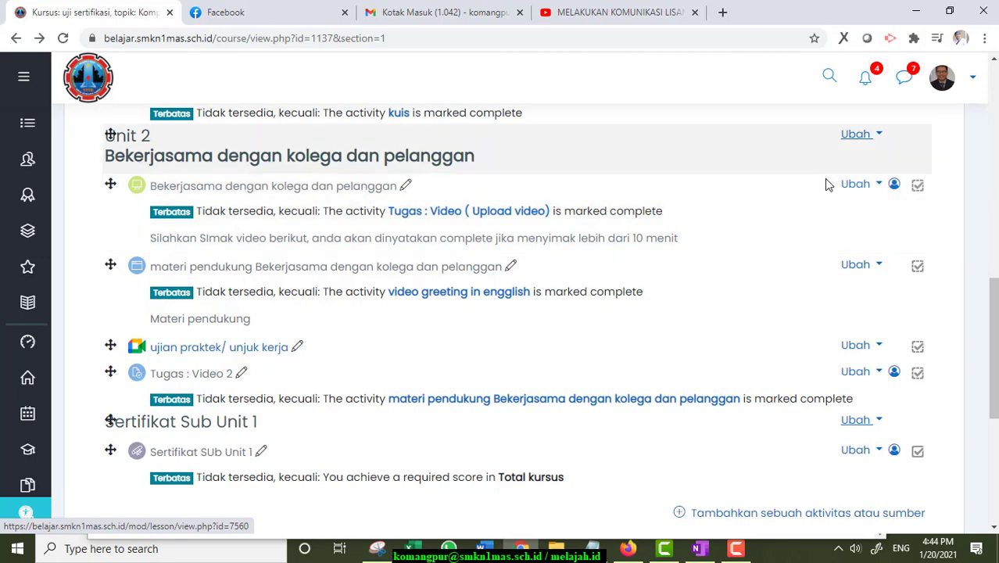
In the Unit 2 lesson 'Bekerjasama dengan kolega dan pelanggan', turn off the grade and time-spent completion requirements and save back to the course.
left_click(860, 184)
left_click(743, 212)
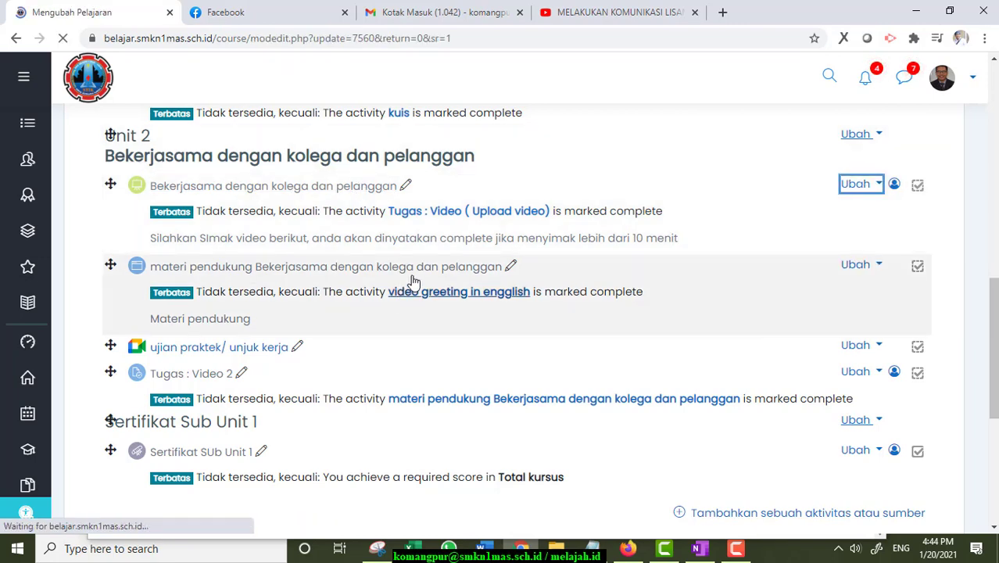
scroll(415, 277, "down", 6)
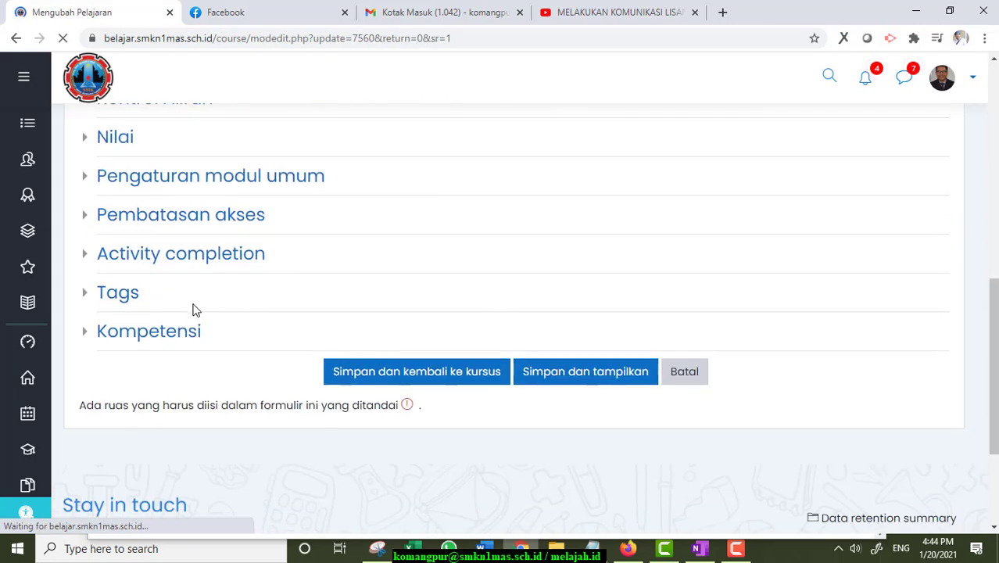
left_click(157, 255)
scroll(391, 297, "down", 2)
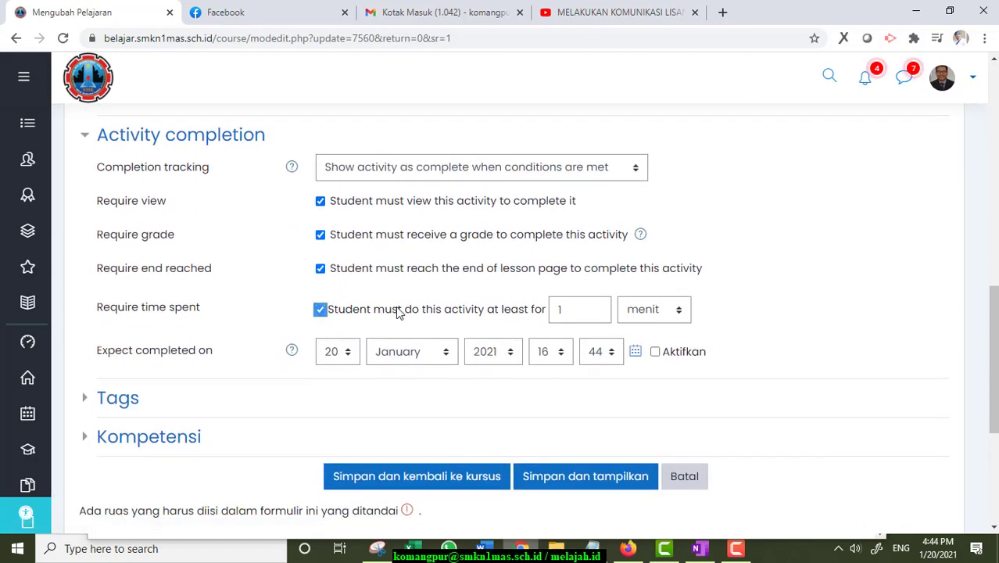
left_click(399, 311)
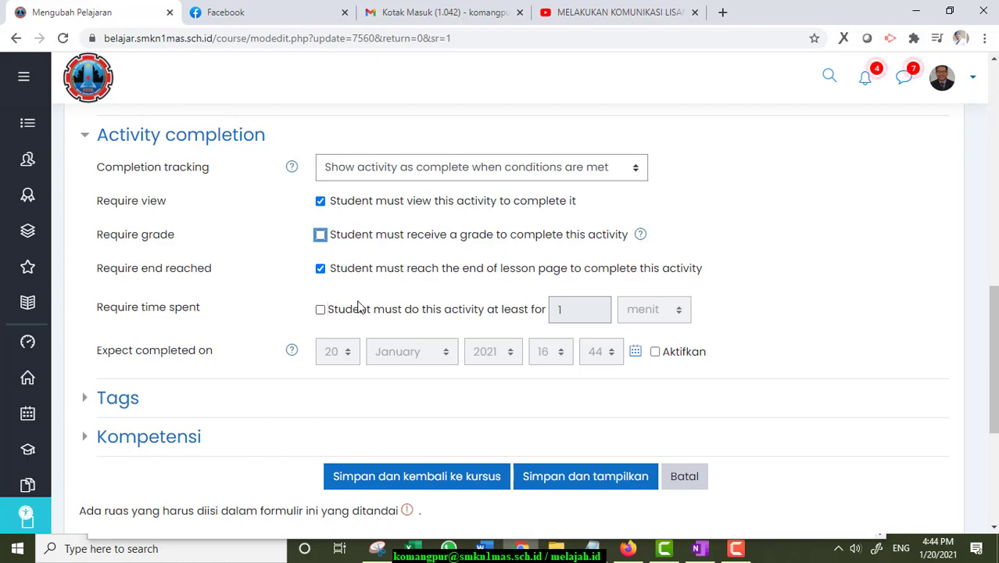
left_click(466, 471)
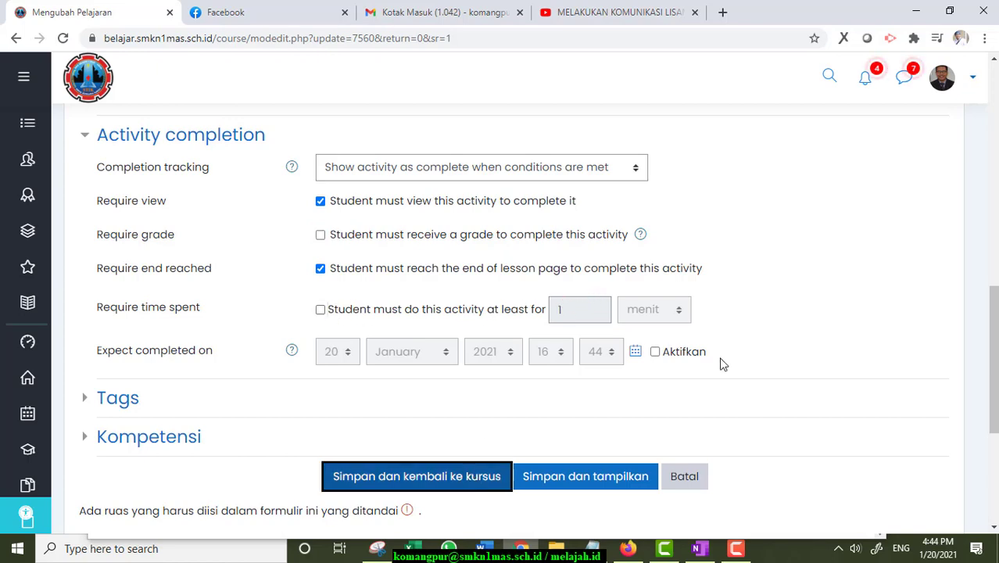
Restrict the Unit 2 page 'materi pendukung Bekerjasama dengan kolega dan pelanggan' to completion of the 'Bekerjasama dengan kolega dan pelanggan' lesson and save.
scroll(572, 277, "down", 10)
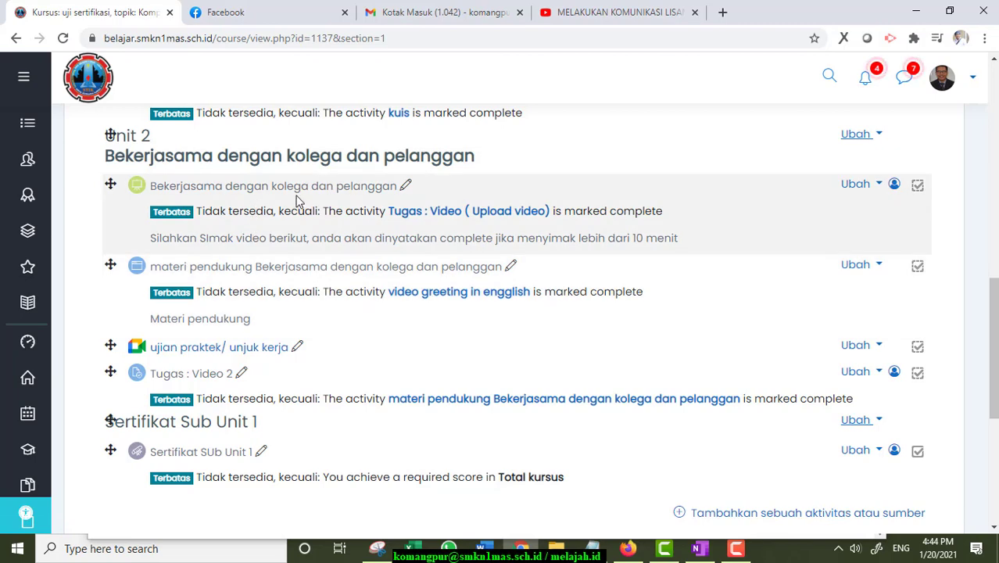
left_click(860, 266)
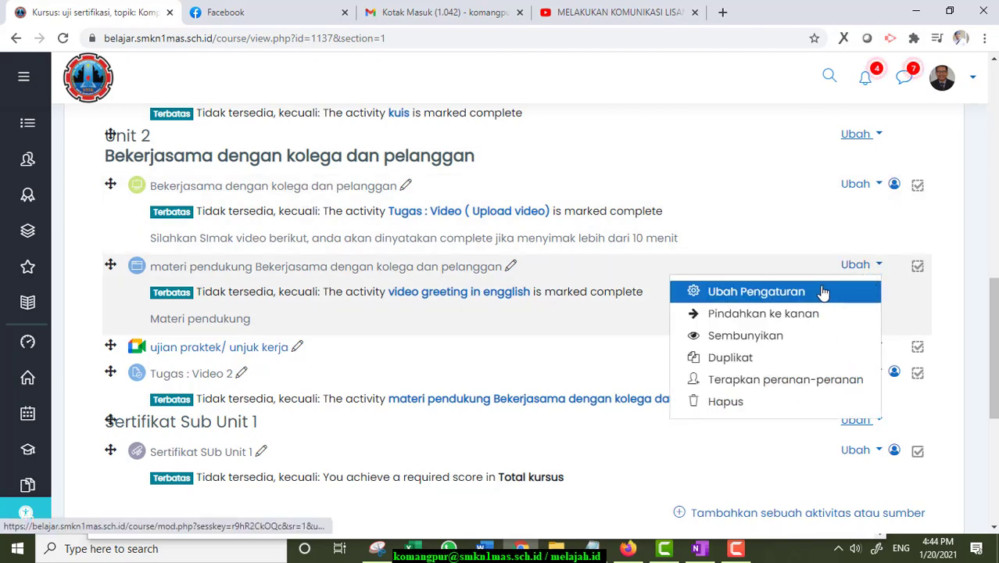
left_click(823, 291)
scroll(362, 300, "down", 10)
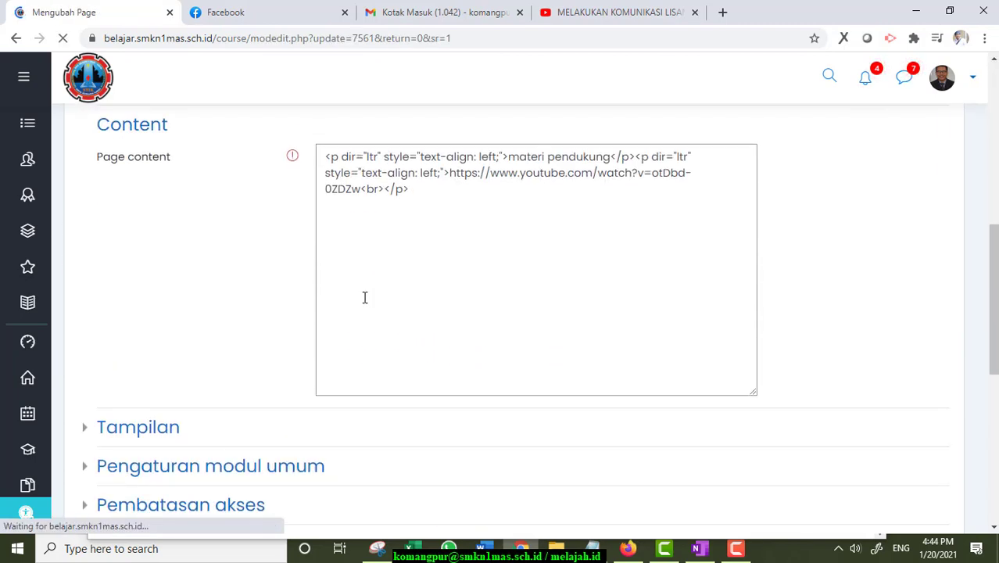
left_click(250, 245)
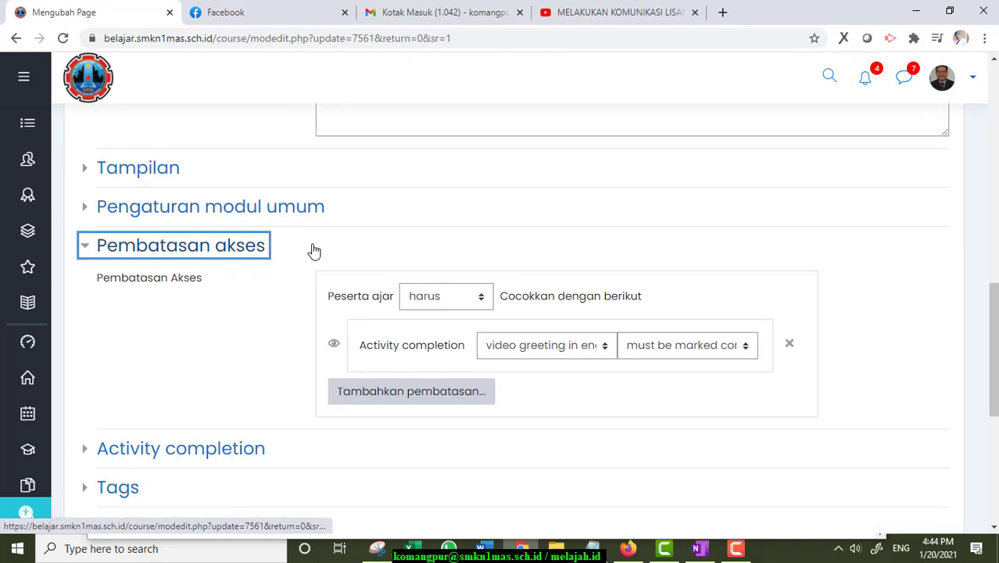
left_click(520, 349)
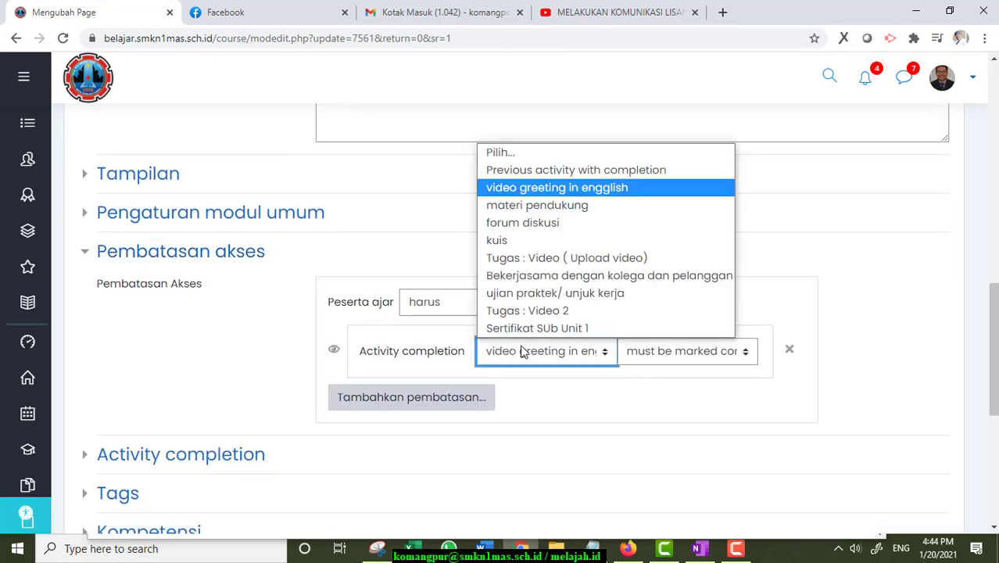
left_click(555, 275)
scroll(536, 369, "down", 1)
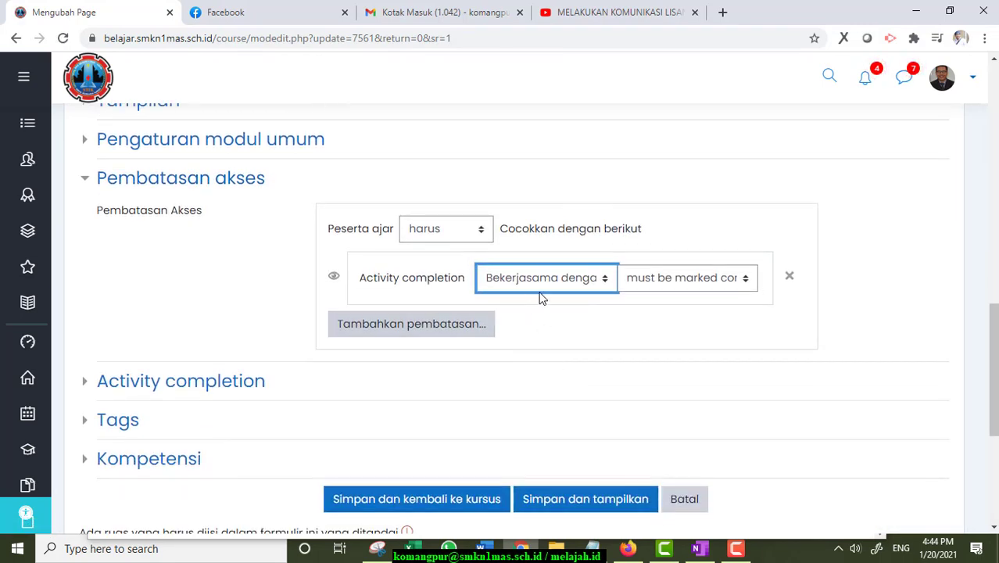
left_click(414, 507)
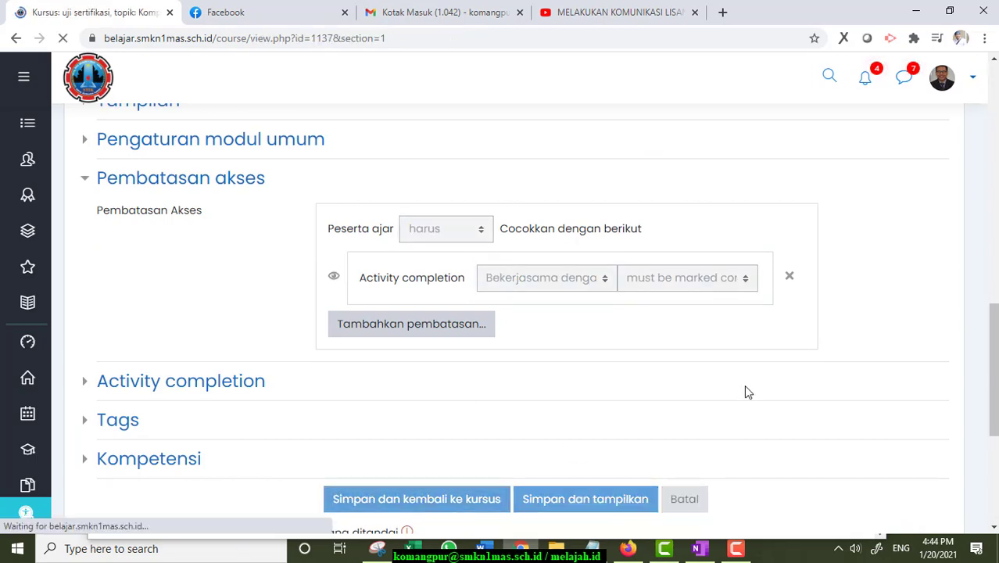
Open the 'ujian praktek/ unjuk kerja' meeting activity in Unit 2, look over its room and recordings, and return to the course.
scroll(722, 378, "down", 10)
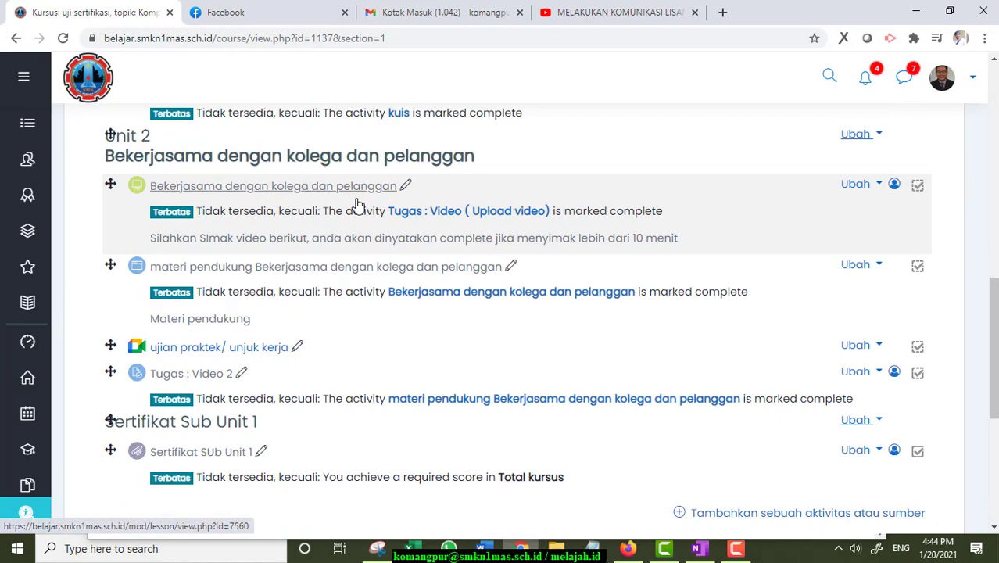
left_click(222, 353)
scroll(516, 327, "down", 1)
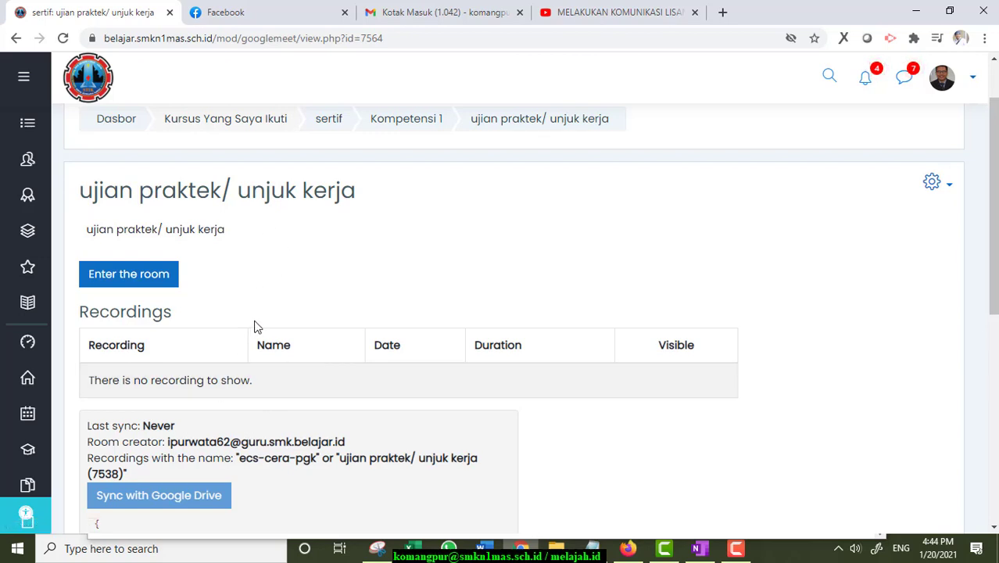
left_click(17, 41)
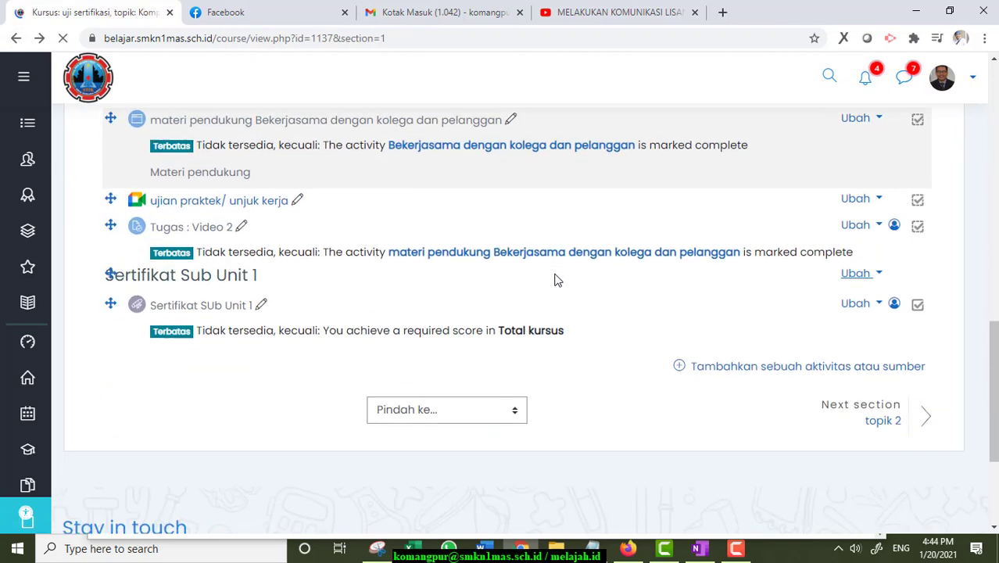
Open the 'Tugas : Video 2' assignment, look through its grading page, and return to the course.
left_click(211, 227)
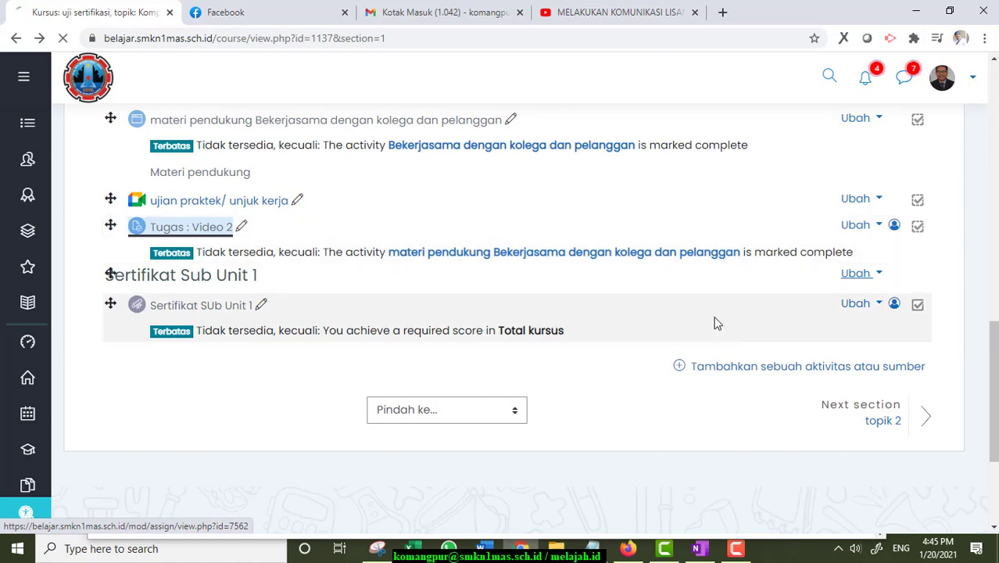
scroll(688, 269, "down", 10)
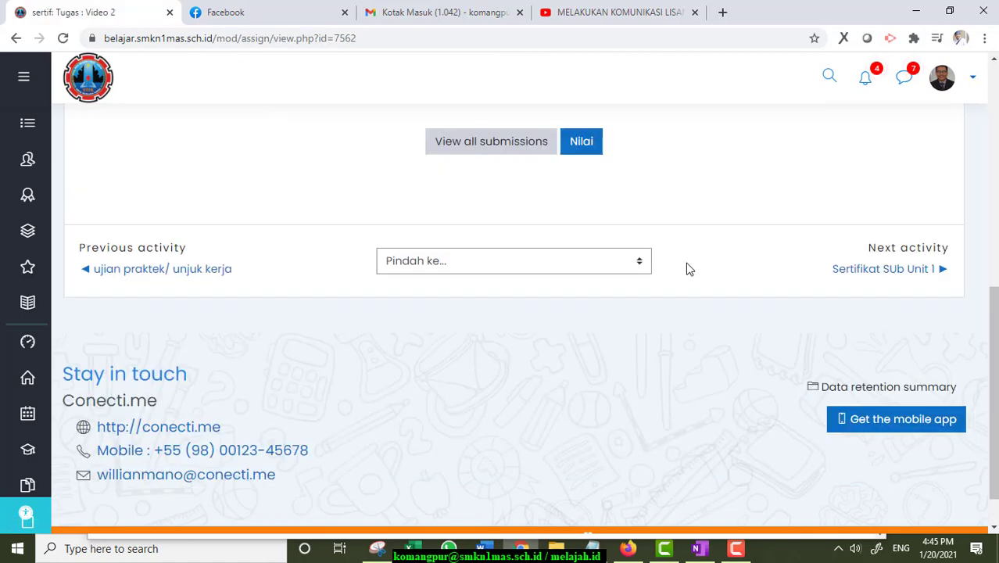
scroll(688, 269, "up", 5)
left_click(16, 38)
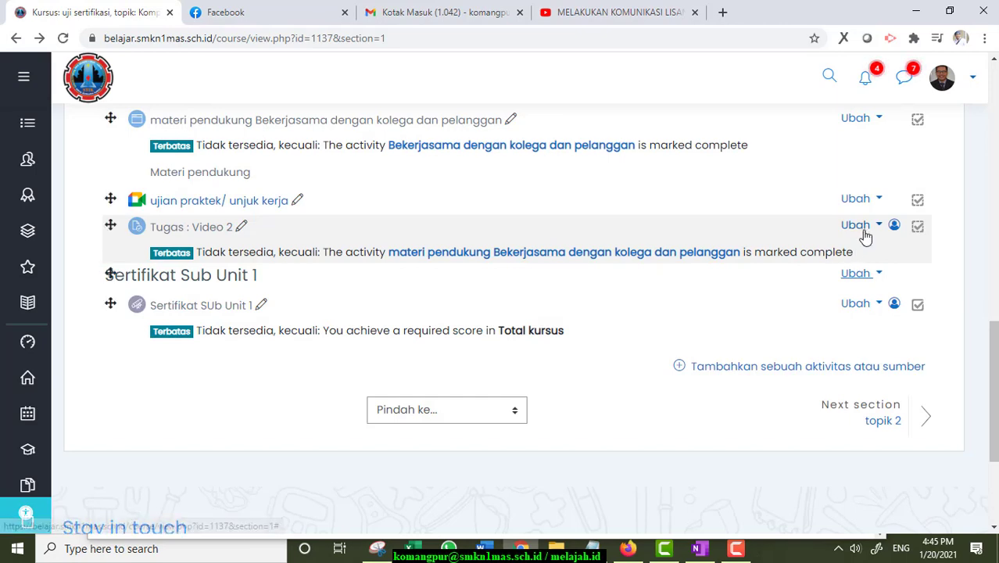
Open the settings of the 'Tugas : Video 2' assignment and review its submission types, file limits and accepted file types.
left_click(860, 225)
left_click(757, 253)
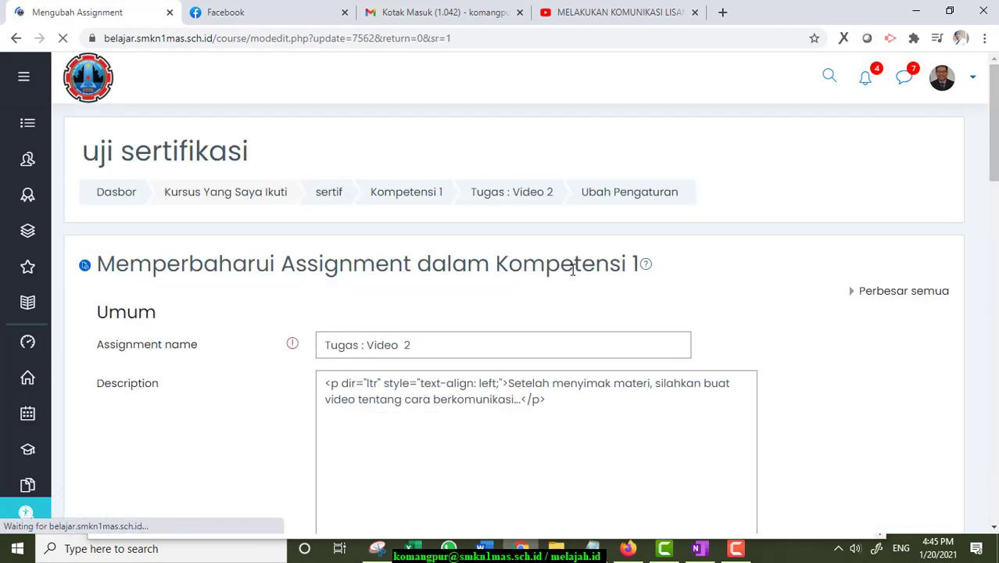
scroll(582, 273, "down", 4)
scroll(581, 276, "down", 6)
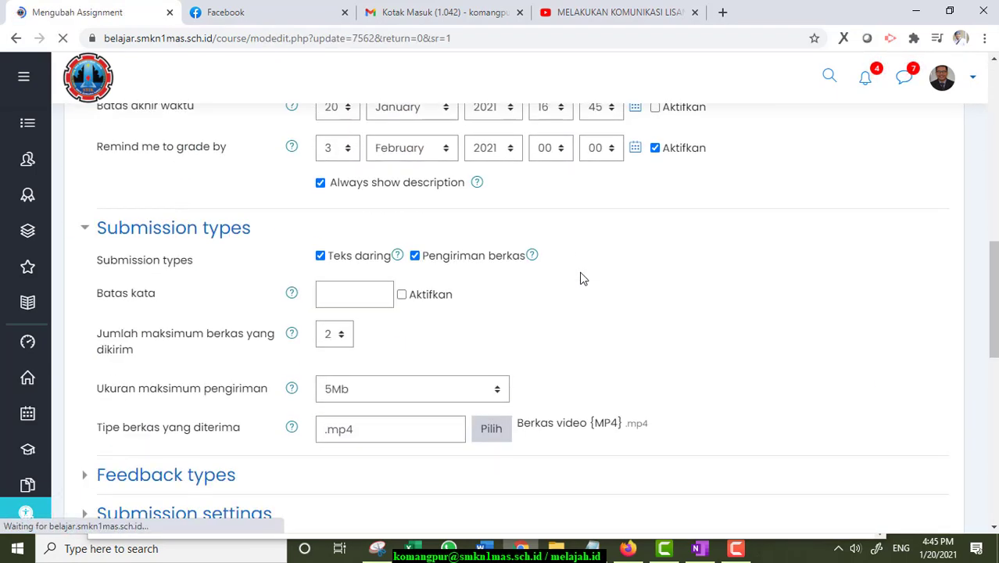
scroll(581, 279, "down", 3)
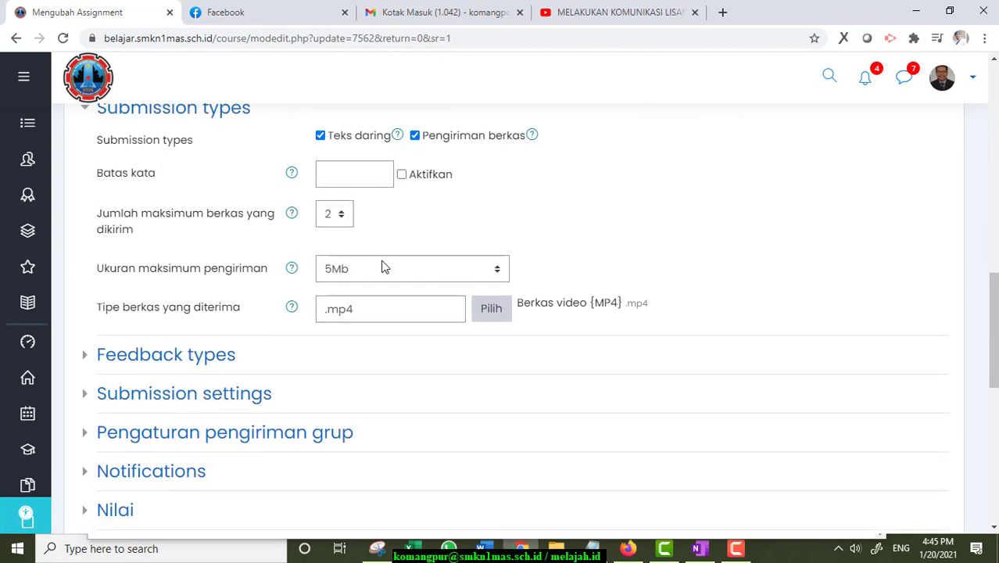
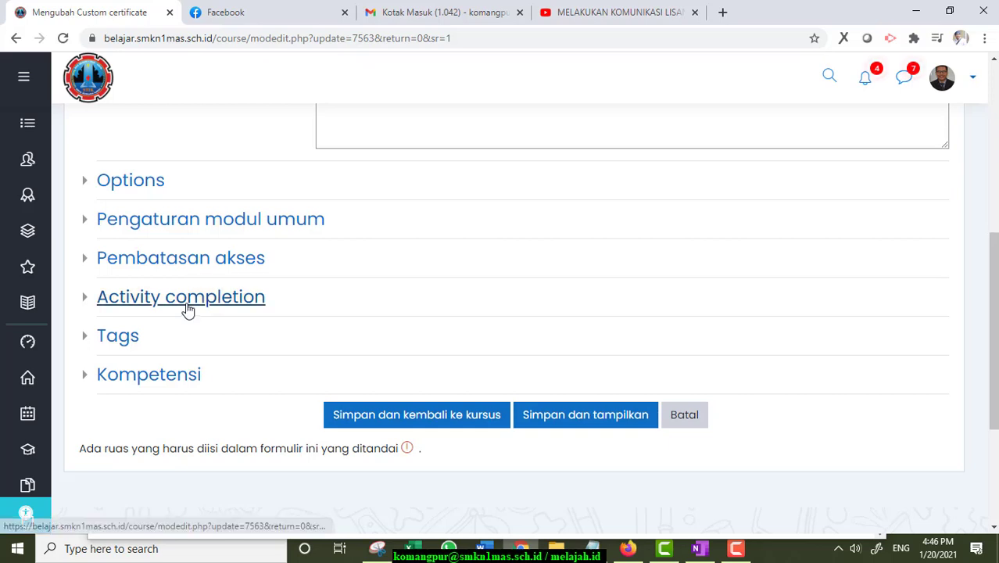
Review the 'Total kursus' grade restriction and the activity completion section in the Sub Unit 1 certificate's settings, and return to the course.
left_click(180, 262)
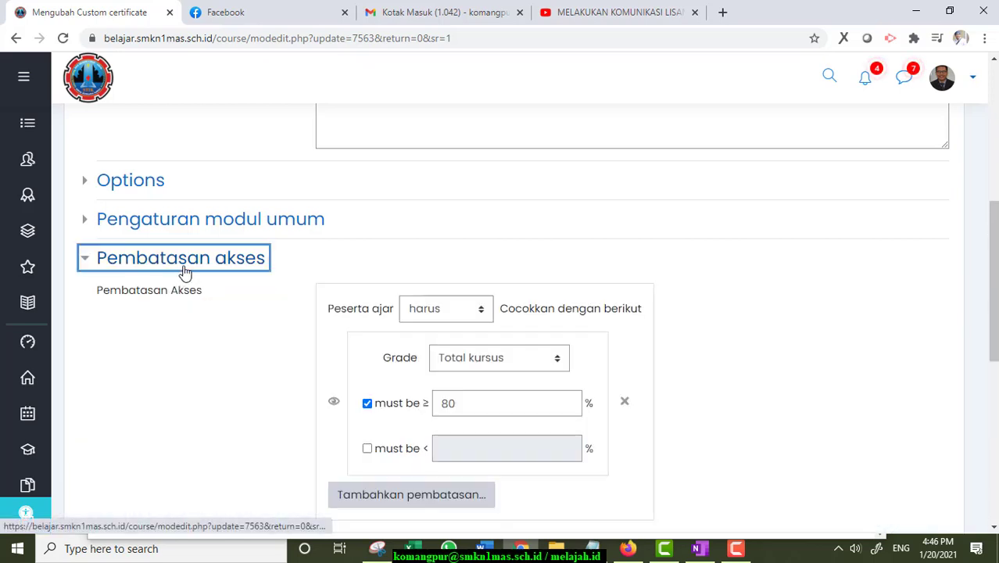
scroll(448, 323, "down", 1)
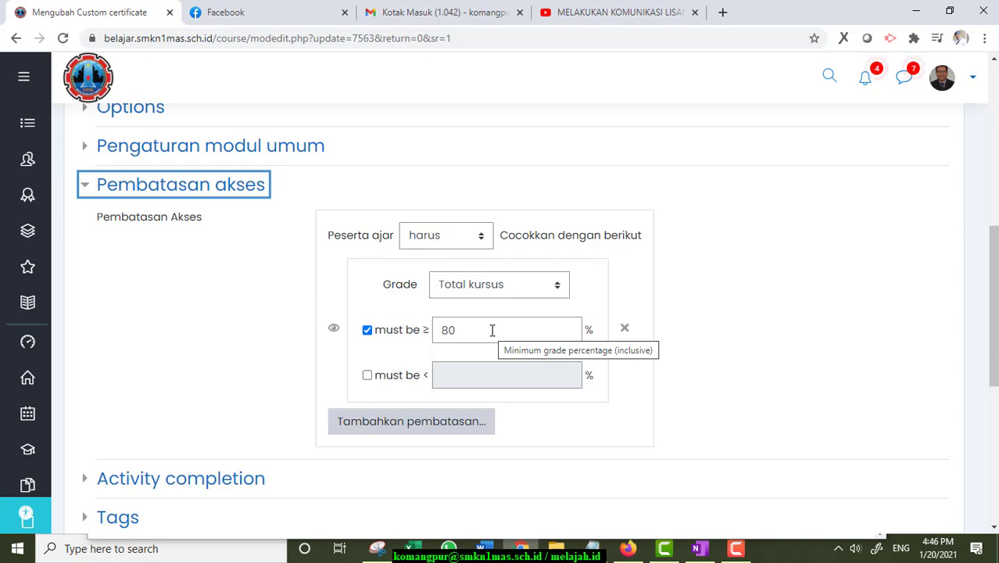
left_click(480, 292)
left_click(481, 295)
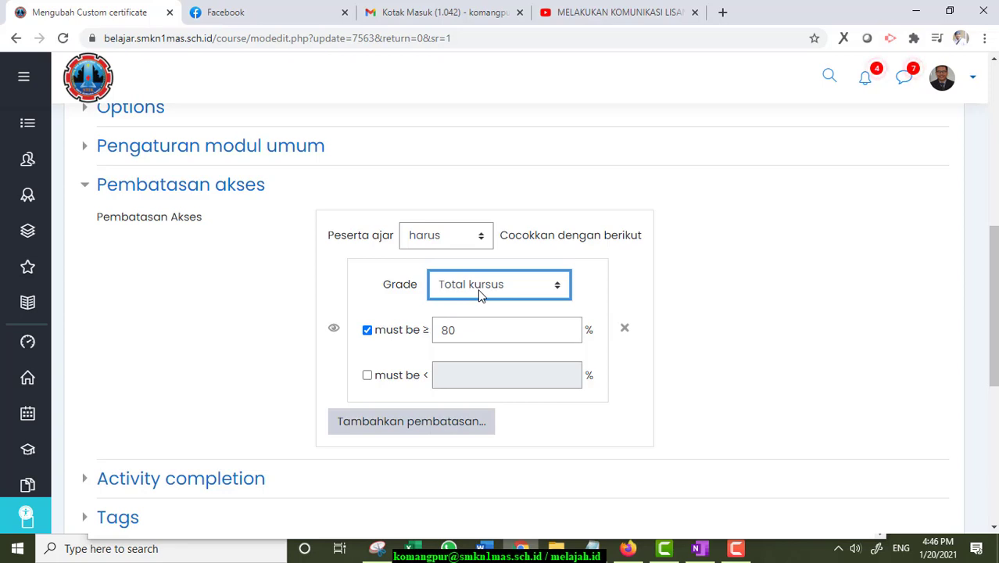
scroll(479, 294, "down", 3)
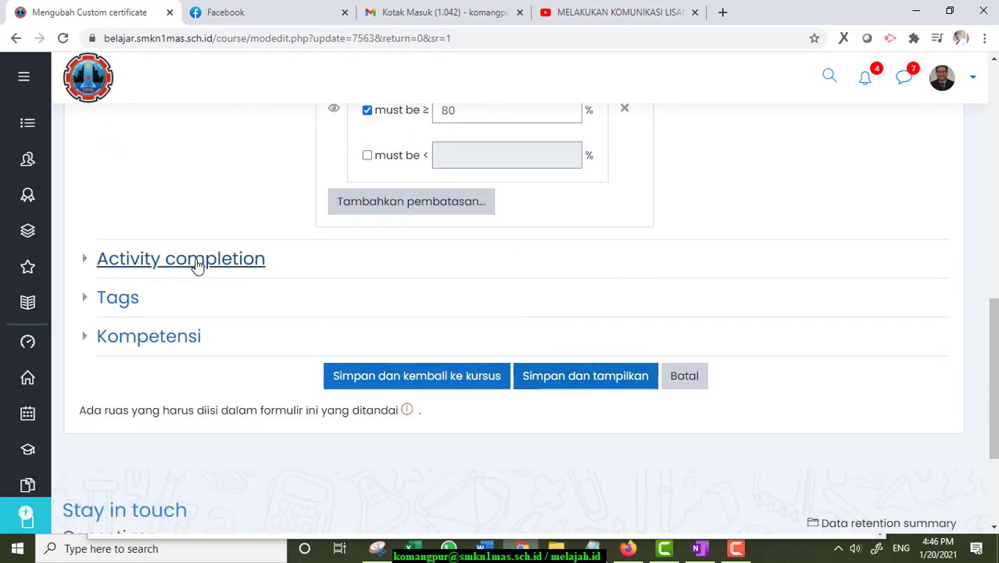
left_click(249, 260)
left_click(248, 260)
left_click(637, 381)
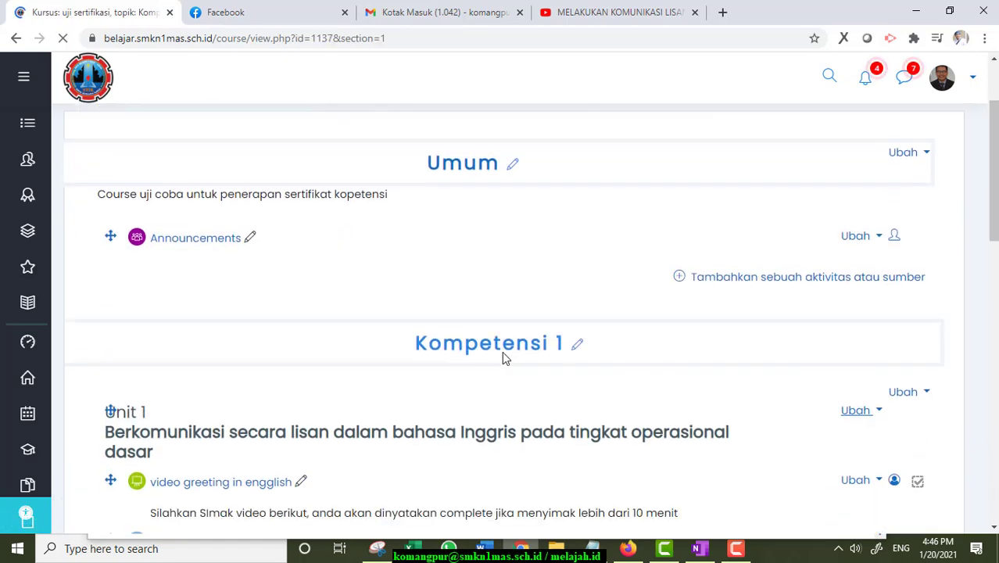
Switch to the student session in Firefox and look over the activities and restrictions in the 'Kompetensi 1' section.
scroll(515, 337, "down", 3)
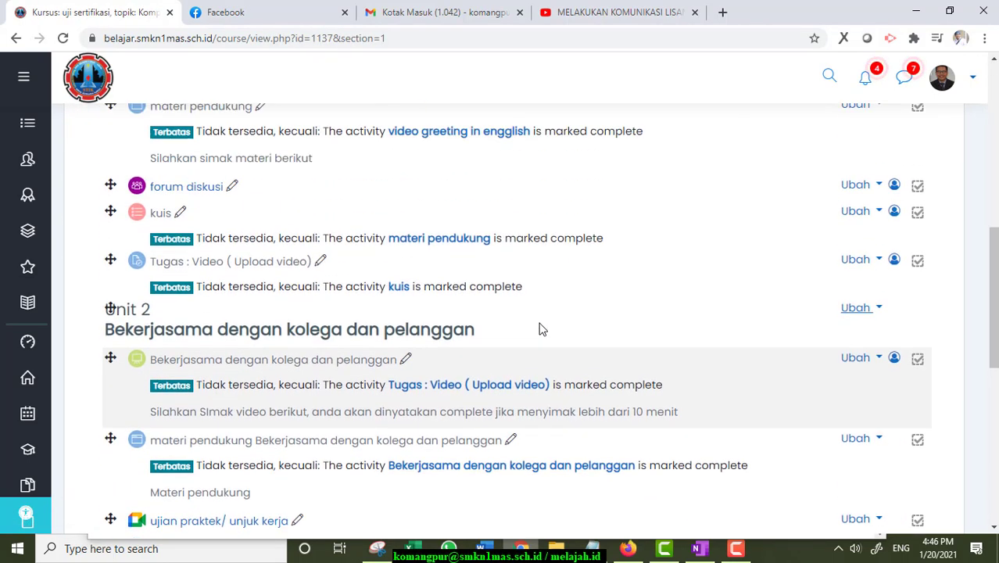
scroll(541, 329, "up", 2)
left_click(629, 548)
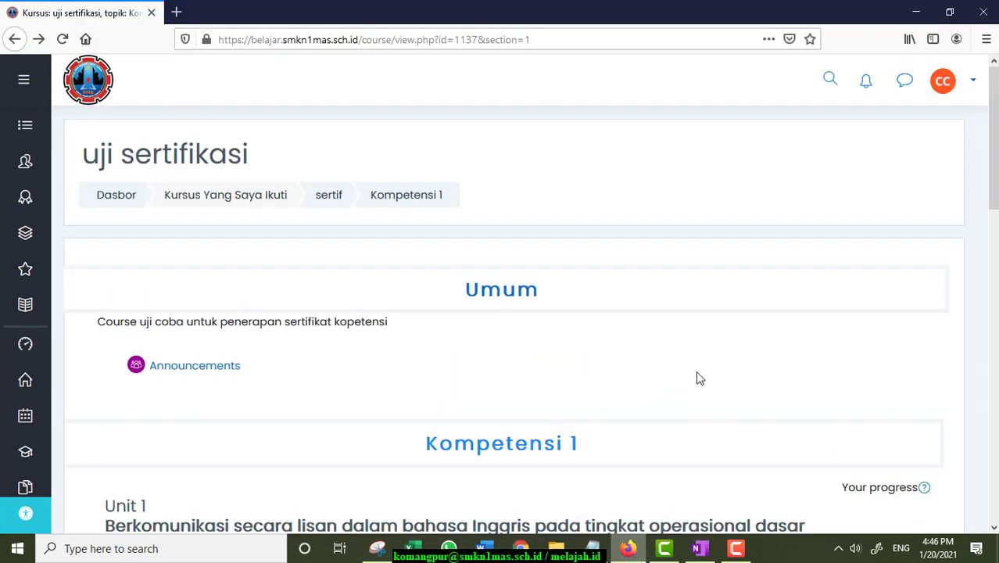
scroll(699, 378, "down", 4)
scroll(699, 374, "up", 3)
scroll(702, 378, "down", 4)
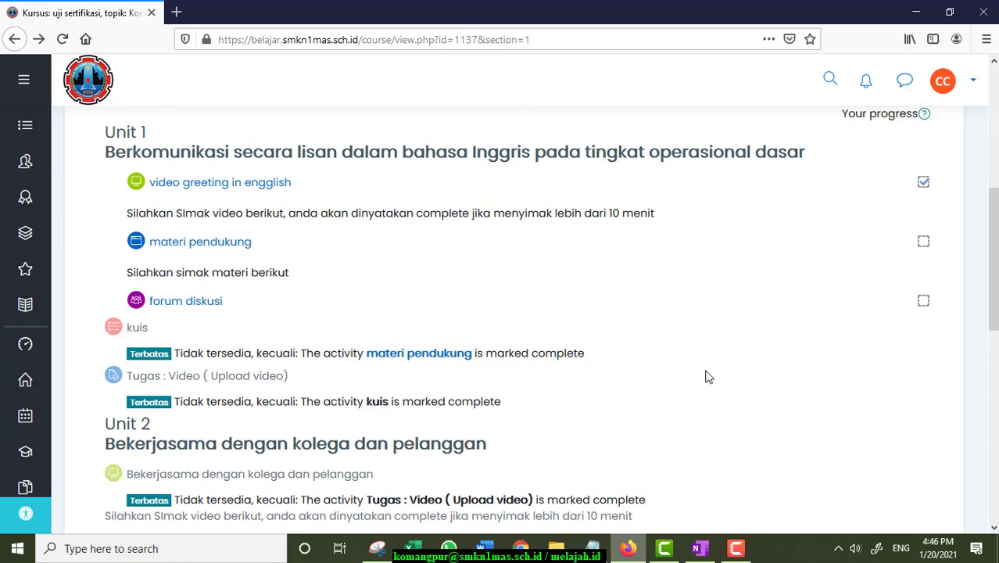
scroll(635, 328, "up", 5)
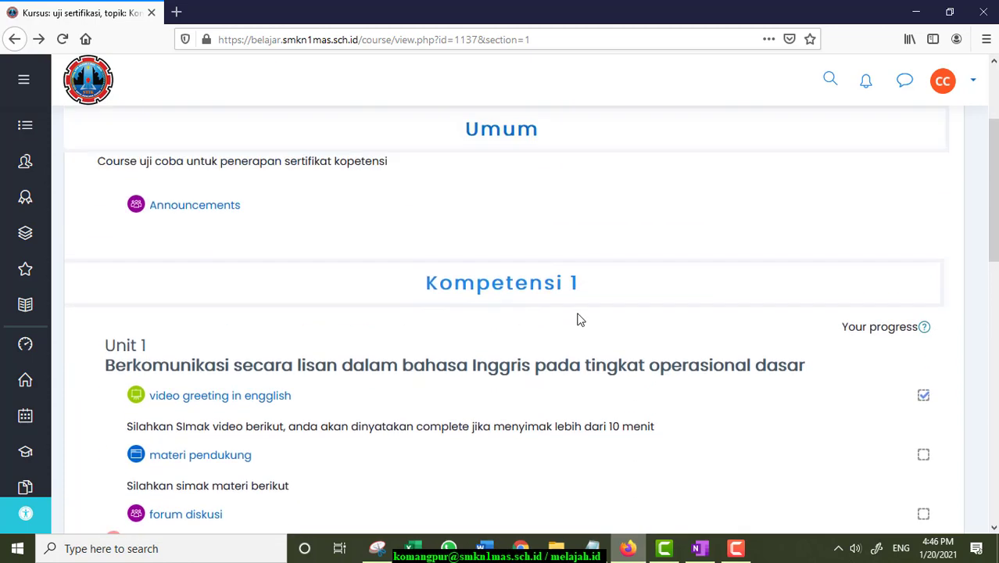
Go to the student's dashboard and check the progress of the 'uji sertifikasi' course in the course overview.
left_click(27, 82)
left_click(25, 134)
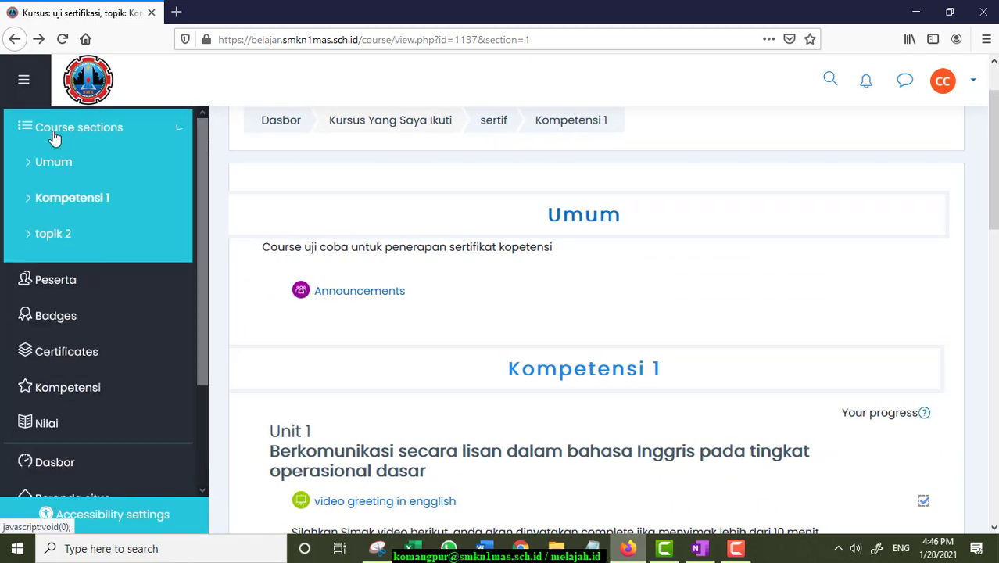
left_click(25, 135)
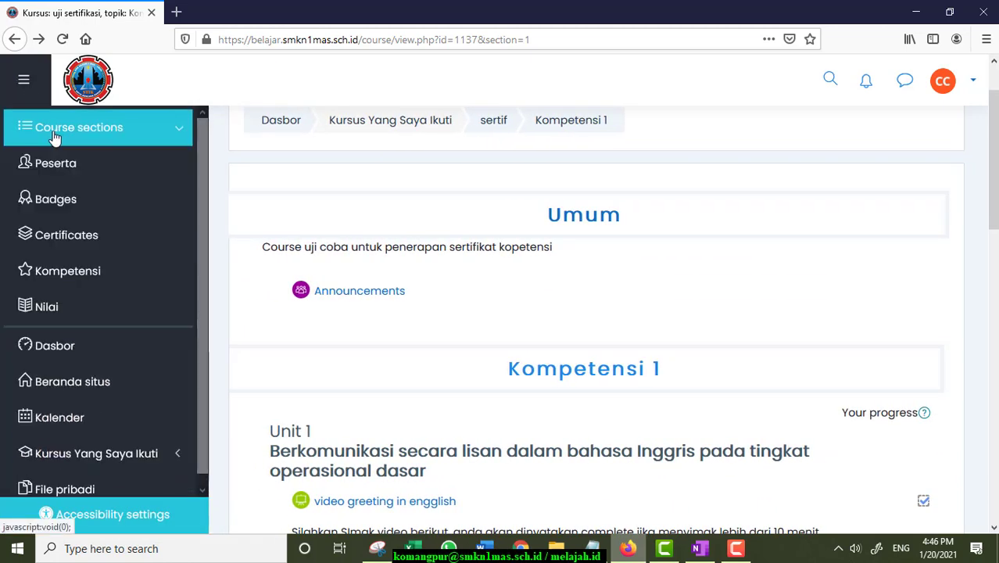
left_click(89, 91)
scroll(625, 229, "down", 3)
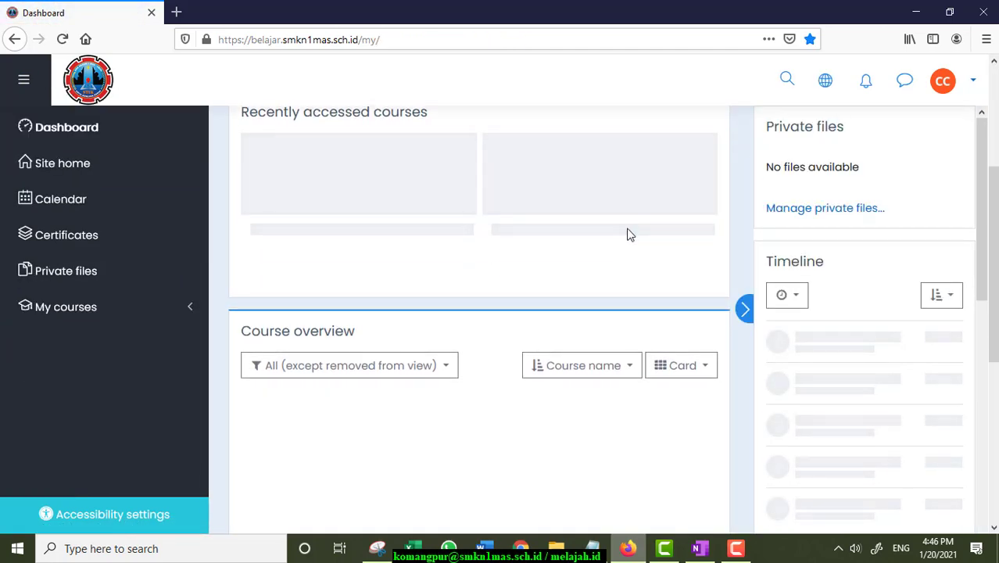
scroll(626, 235, "down", 4)
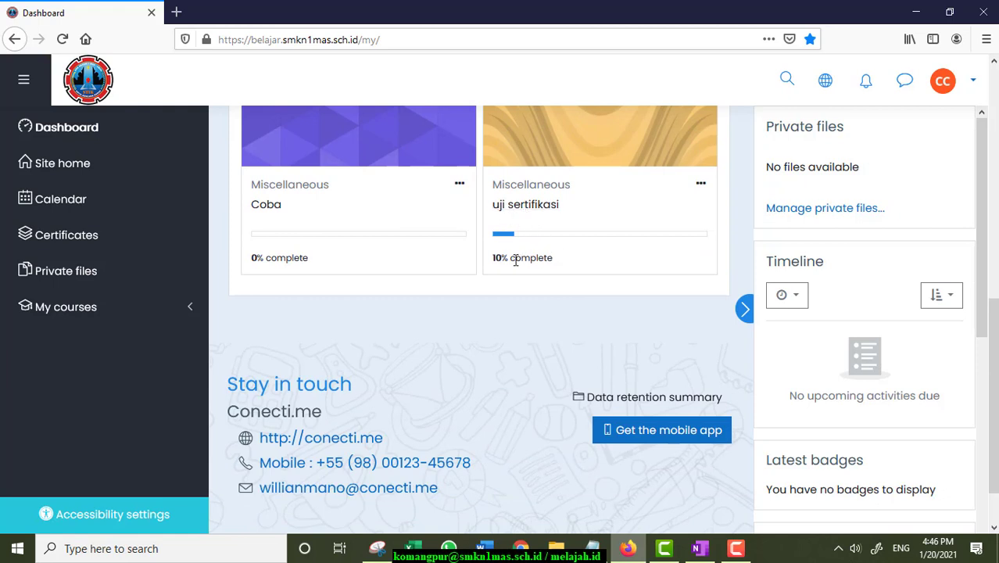
scroll(540, 235, "up", 2)
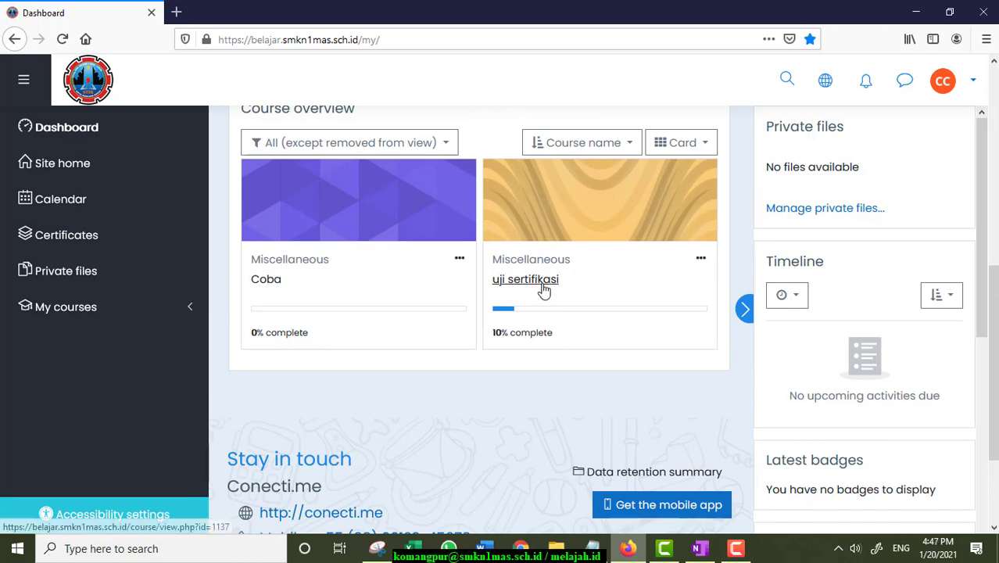
Open the 'uji sertifikasi' course as the student, check the topic progress, and open the 'Kompetensi 1' section.
left_click(549, 283)
scroll(458, 290, "down", 3)
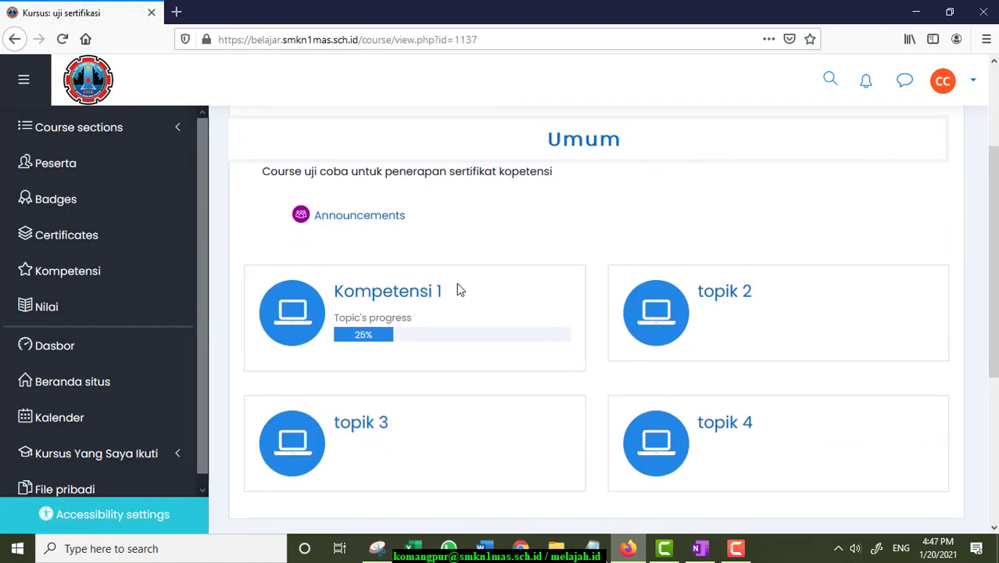
scroll(445, 250, "up", 1)
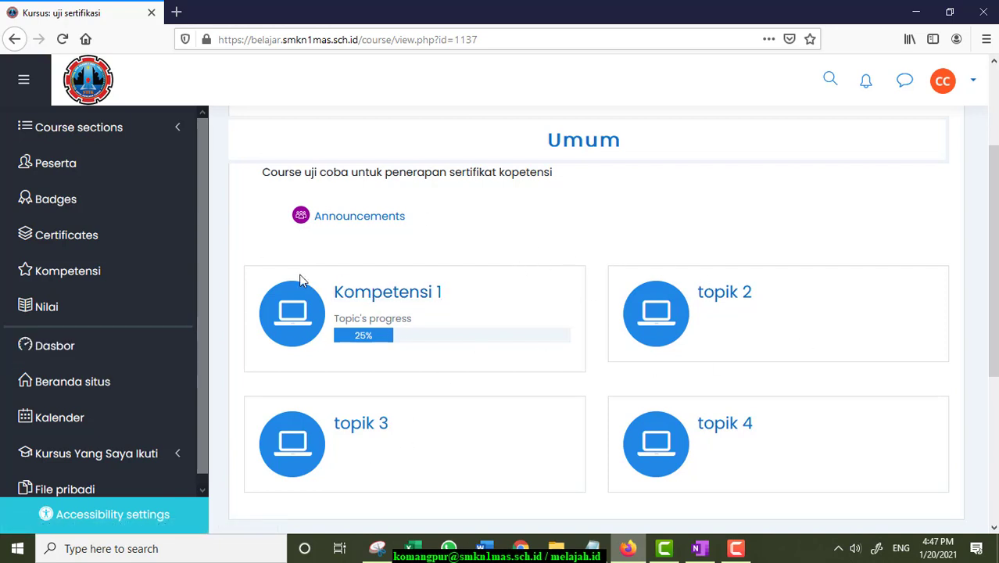
left_click(406, 300)
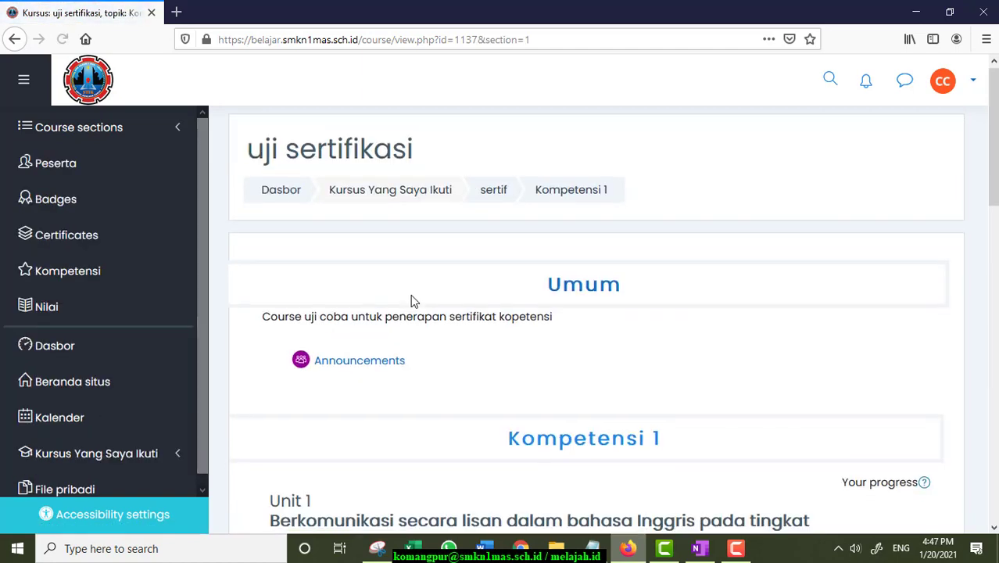
scroll(414, 301, "down", 5)
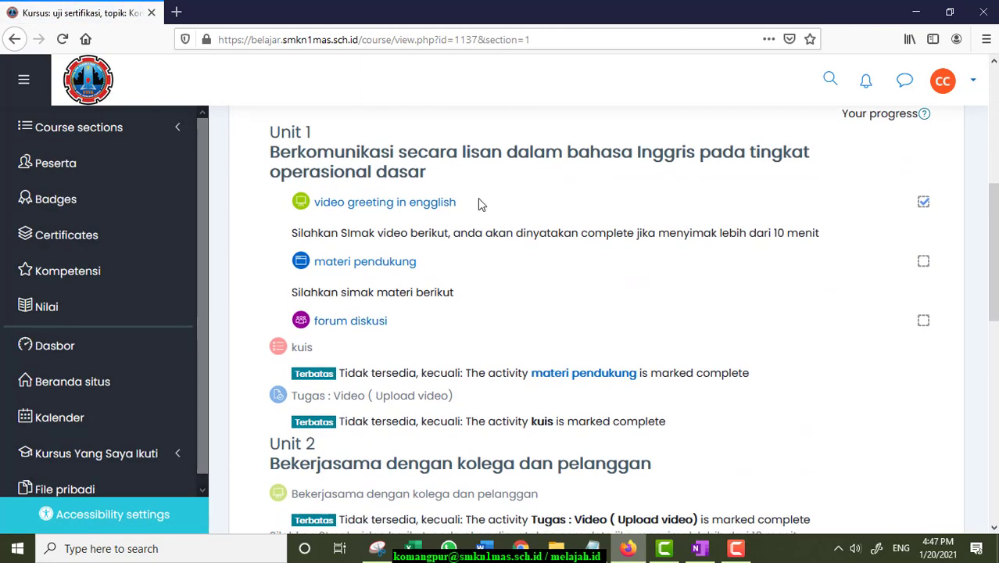
Open the Unit 1 lesson 'video greeting in engglish', start its embedded video and pause it after a moment.
left_click(361, 210)
scroll(361, 210, "down", 2)
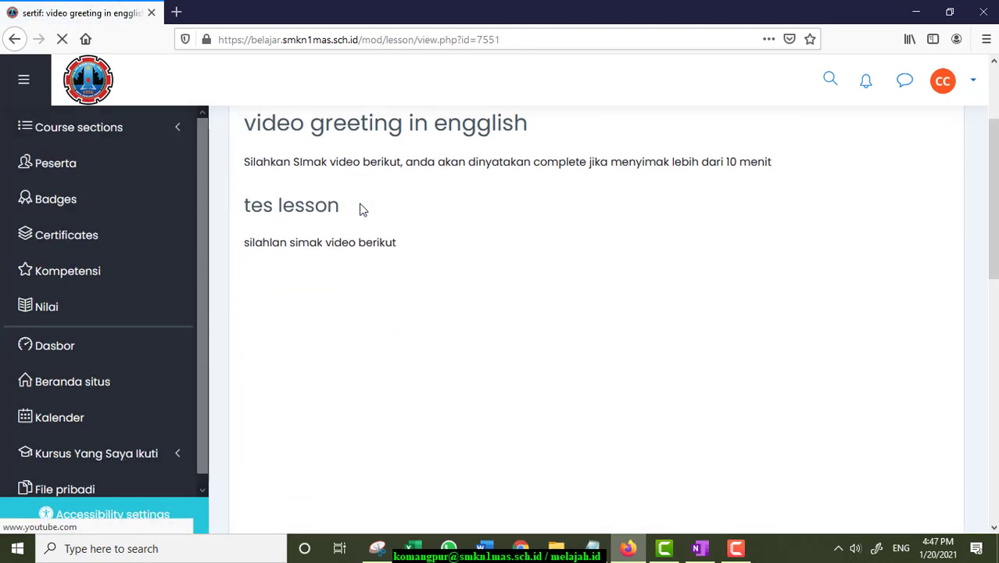
scroll(404, 174, "down", 2)
scroll(532, 267, "down", 2)
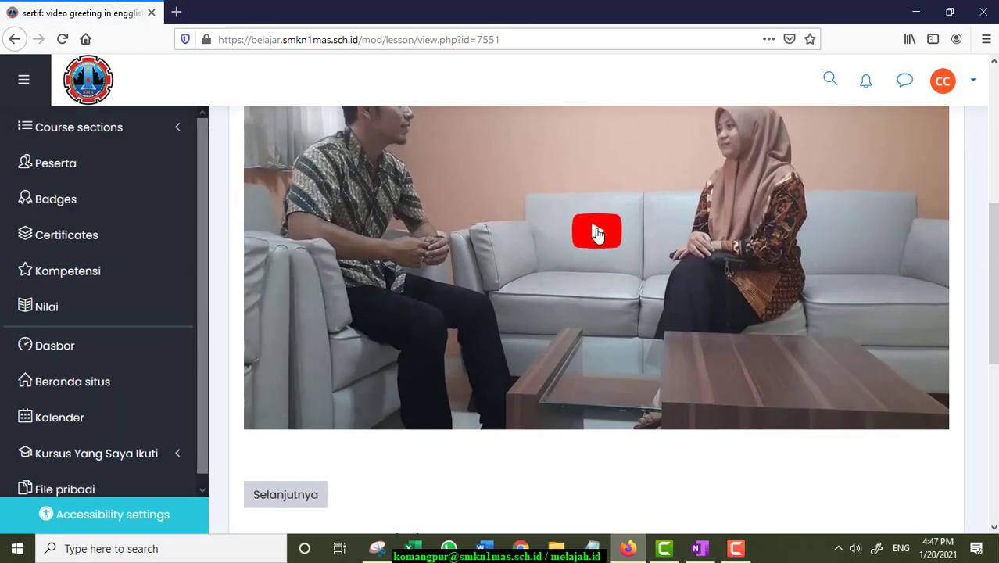
left_click(530, 302)
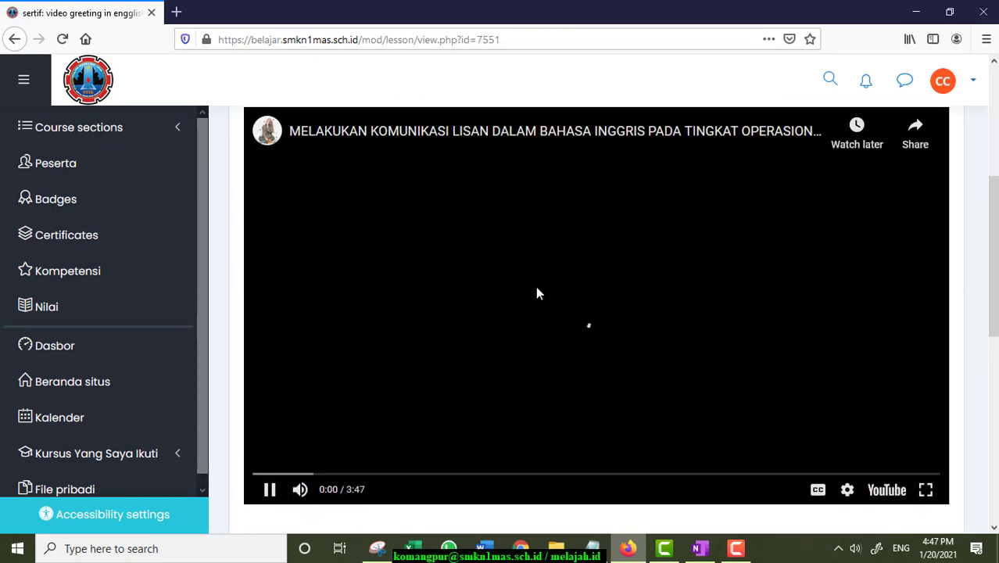
scroll(540, 283, "down", 1)
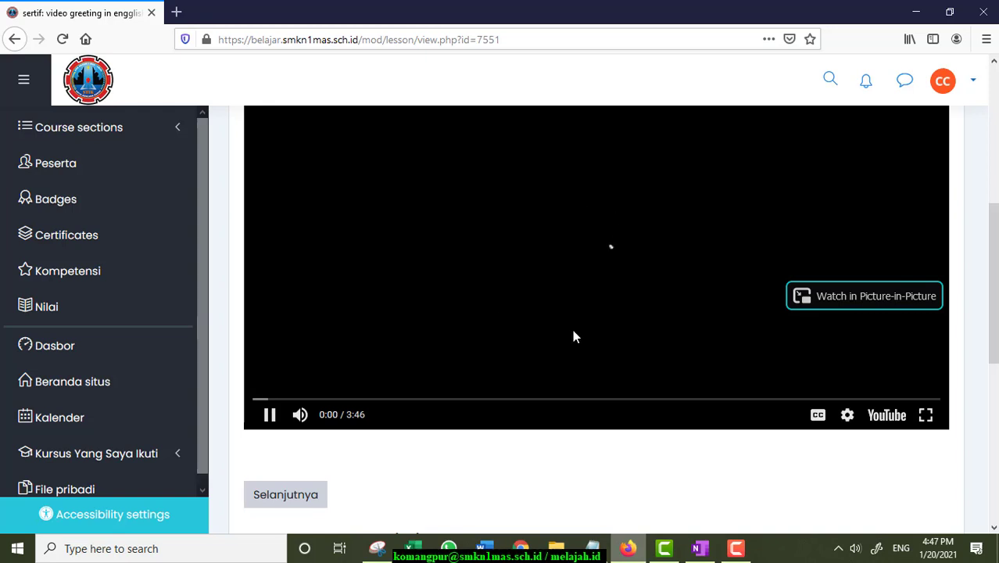
scroll(576, 331, "up", 1)
scroll(497, 297, "down", 2)
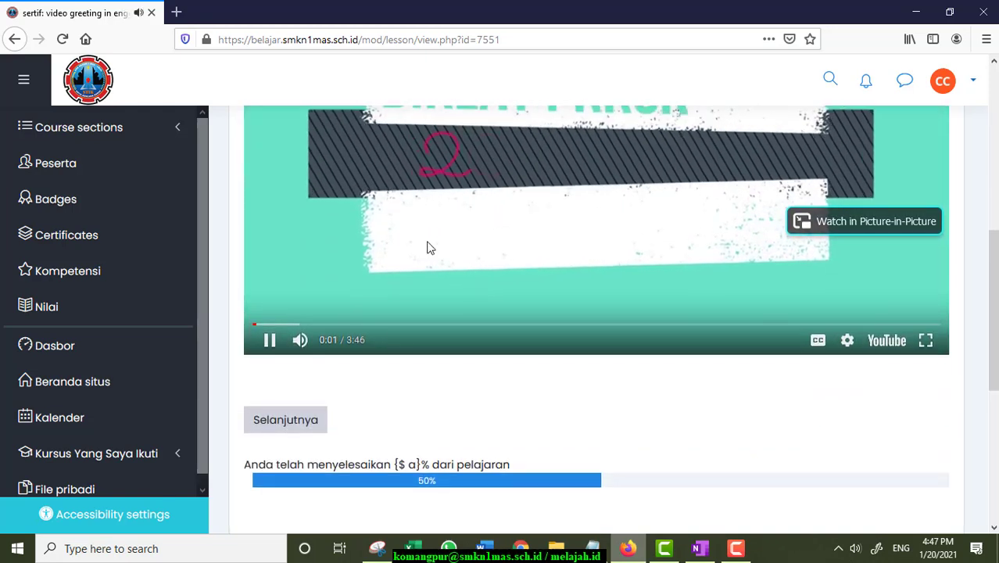
left_click(269, 340)
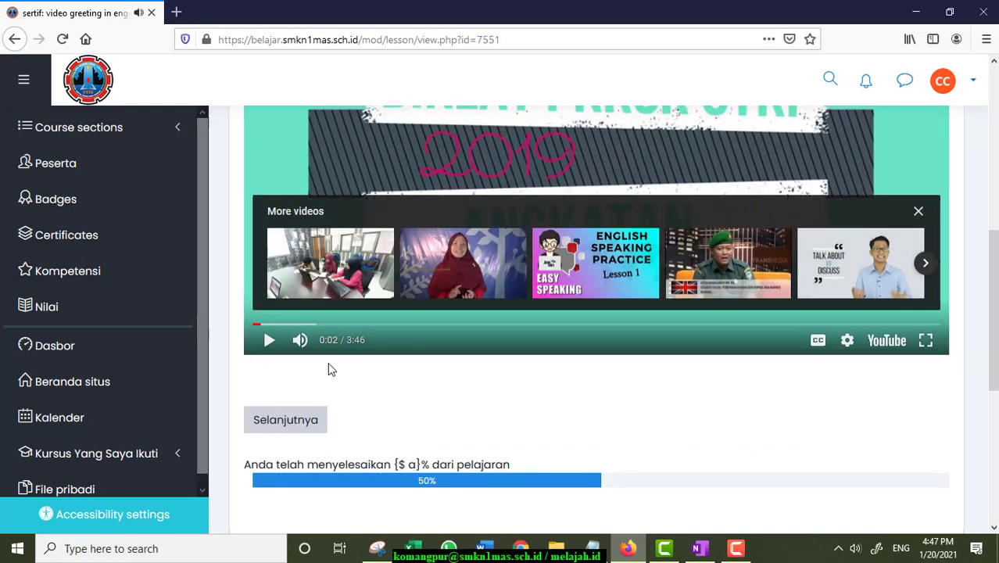
Continue to the lesson question 'apakah anda memahami?', answer 'ya' and submit it.
left_click(283, 426)
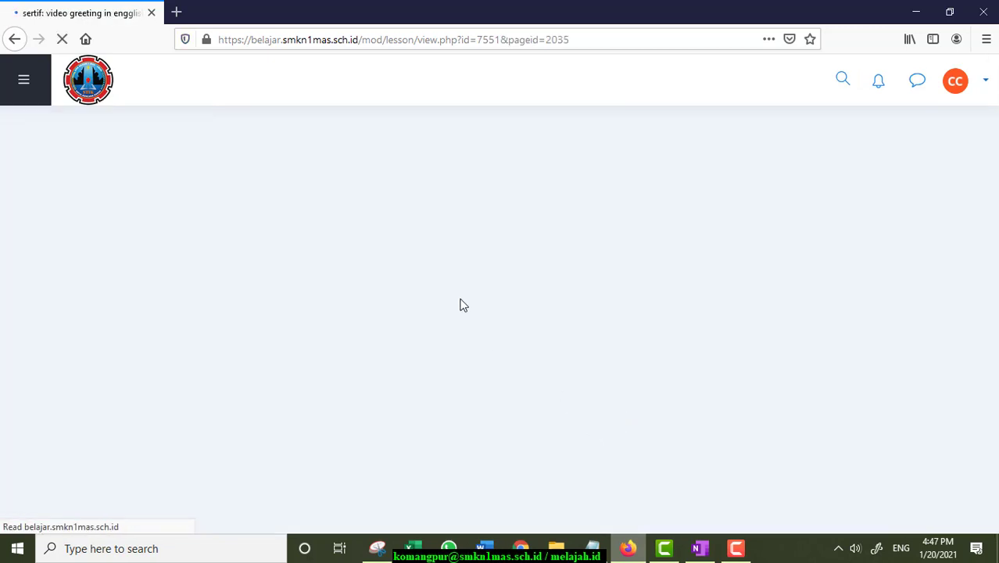
scroll(531, 225, "down", 3)
scroll(532, 222, "up", 2)
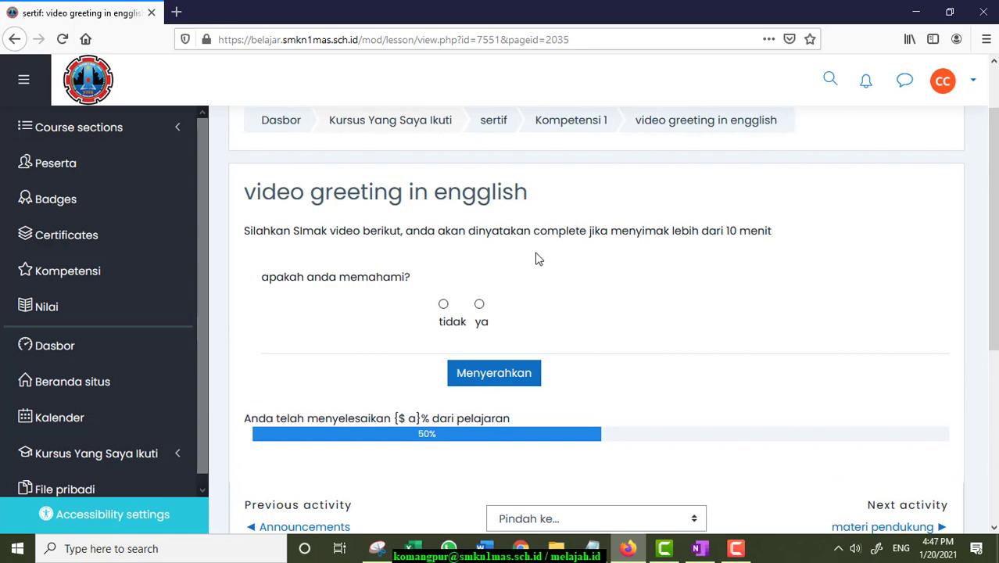
left_click(479, 305)
scroll(547, 236, "down", 1)
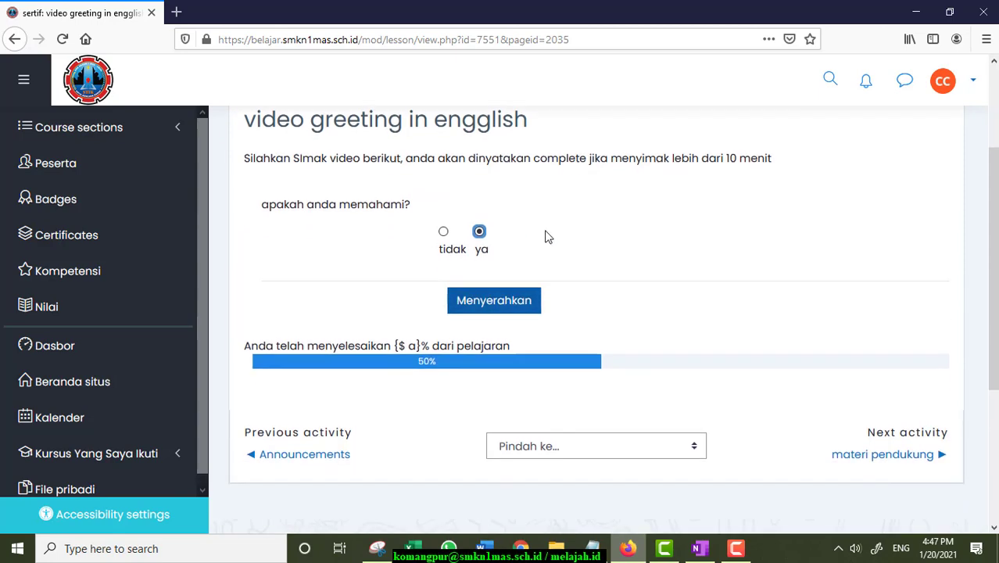
left_click(494, 299)
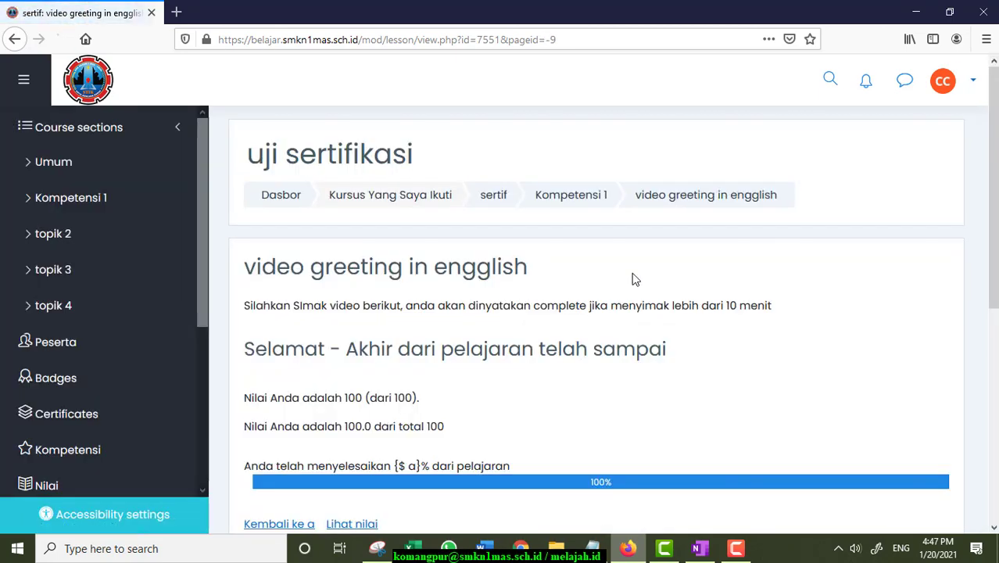
View the student's grades from the lesson's end page and look through the user report.
scroll(453, 264, "down", 1)
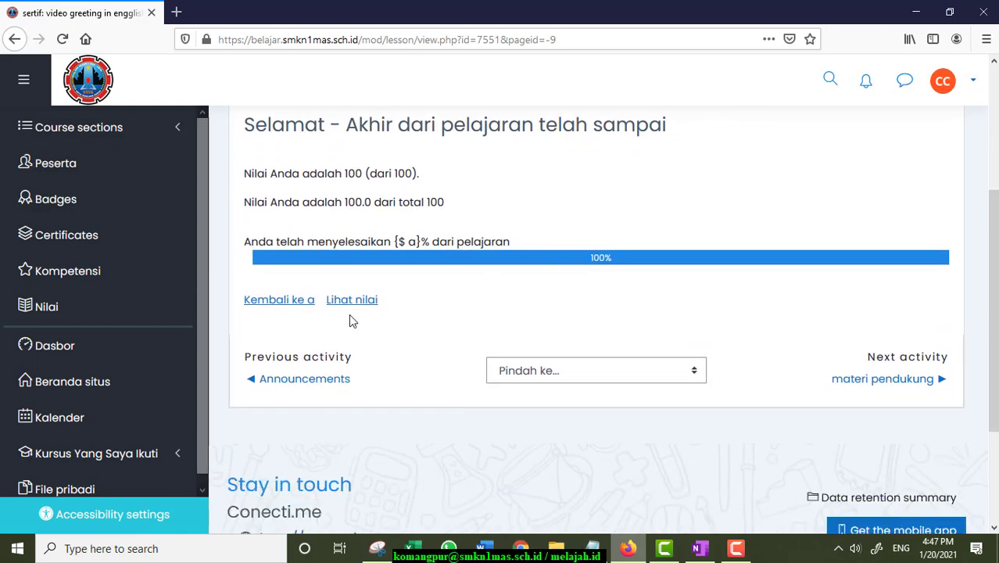
left_click(350, 308)
scroll(698, 261, "down", 2)
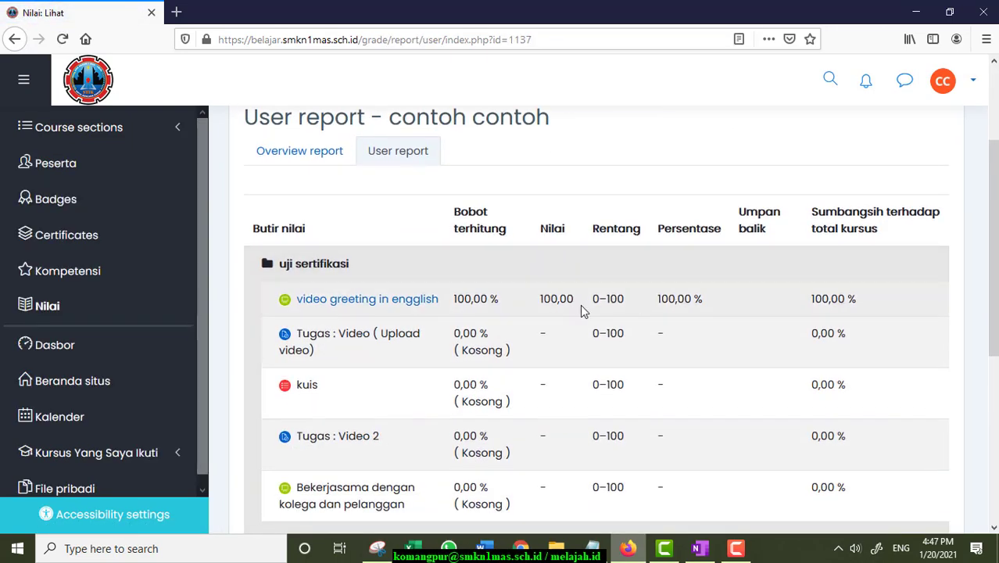
scroll(567, 282, "up", 2)
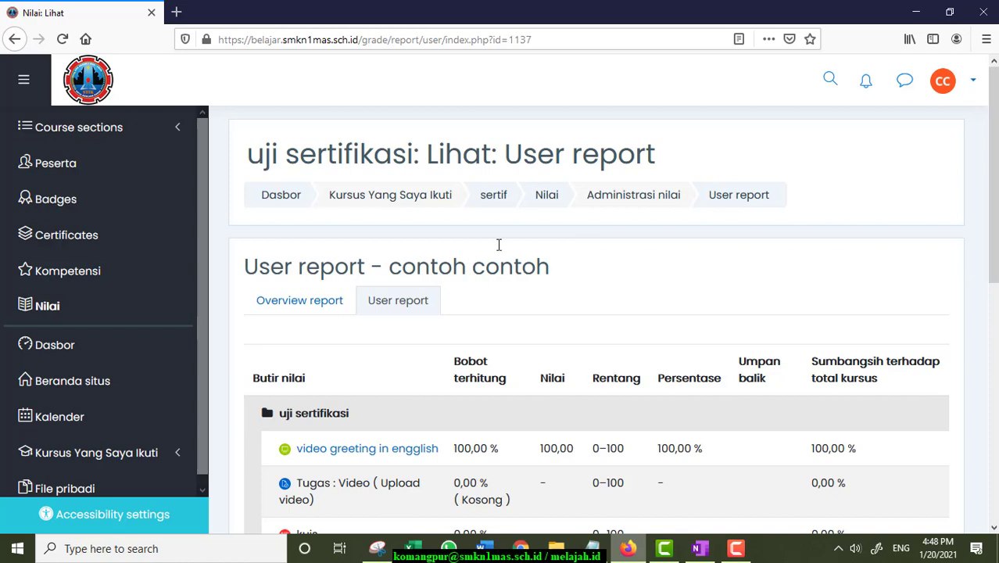
Go back to the course's 'Kompetensi 1' section, open the Unit 1 page 'materi pendukung' and view its content.
left_click(85, 128)
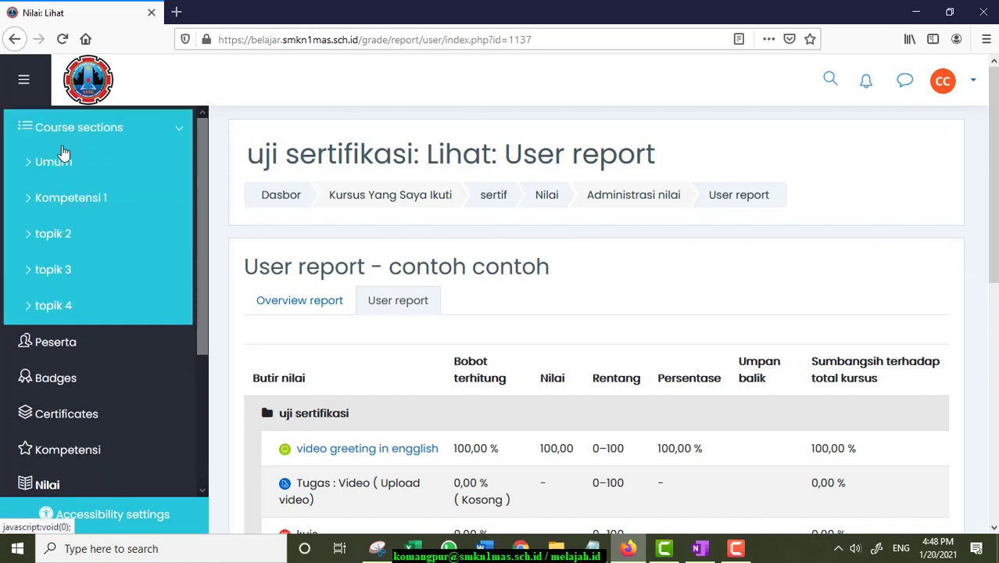
left_click(71, 196)
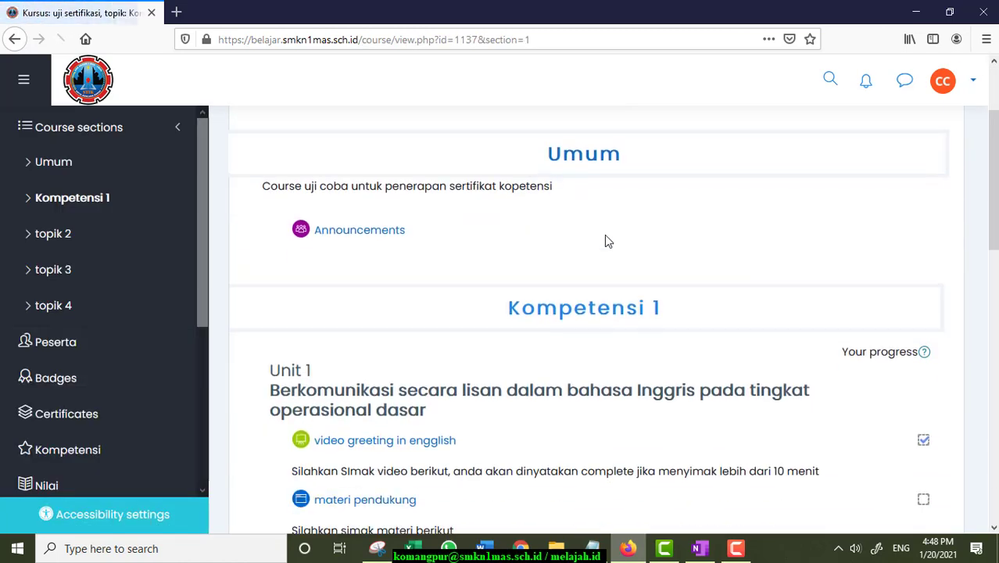
scroll(928, 278, "down", 2)
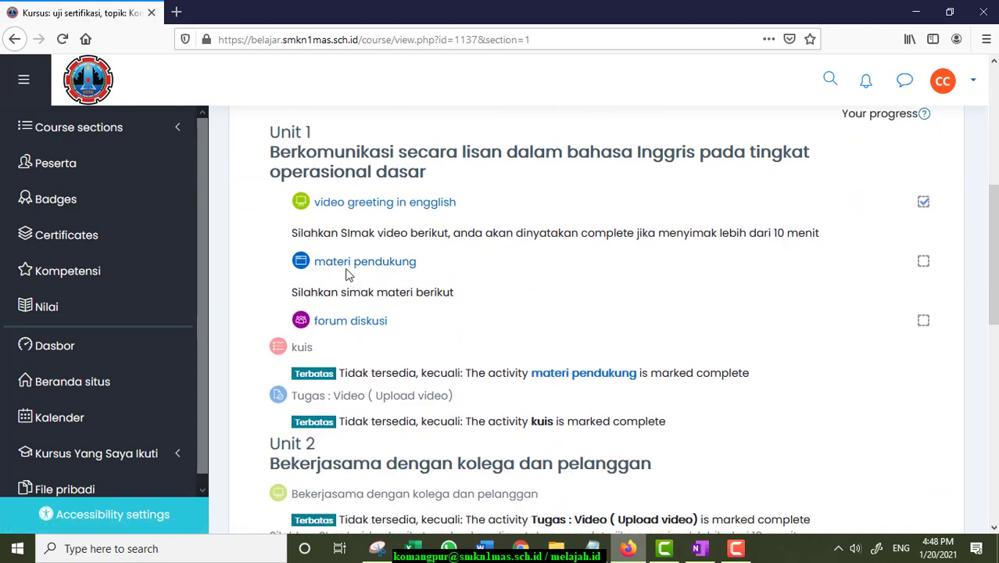
scroll(348, 268, "down", 2)
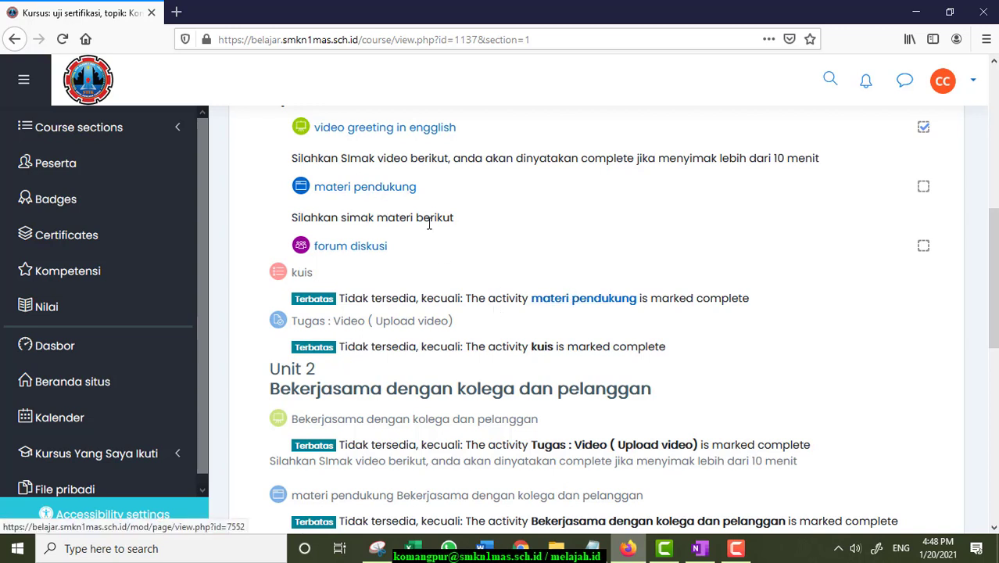
left_click(356, 189)
scroll(558, 232, "down", 3)
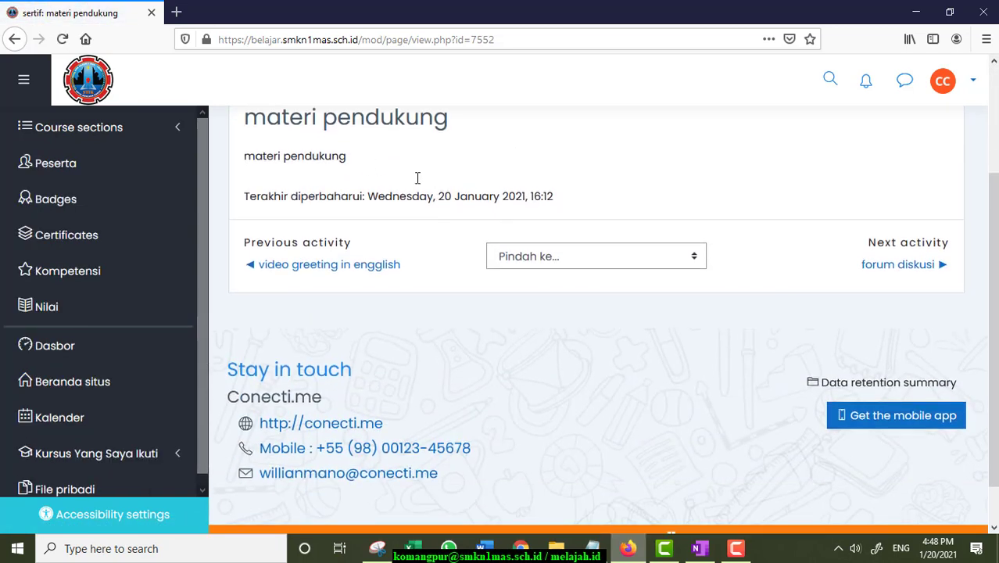
scroll(383, 180, "up", 2)
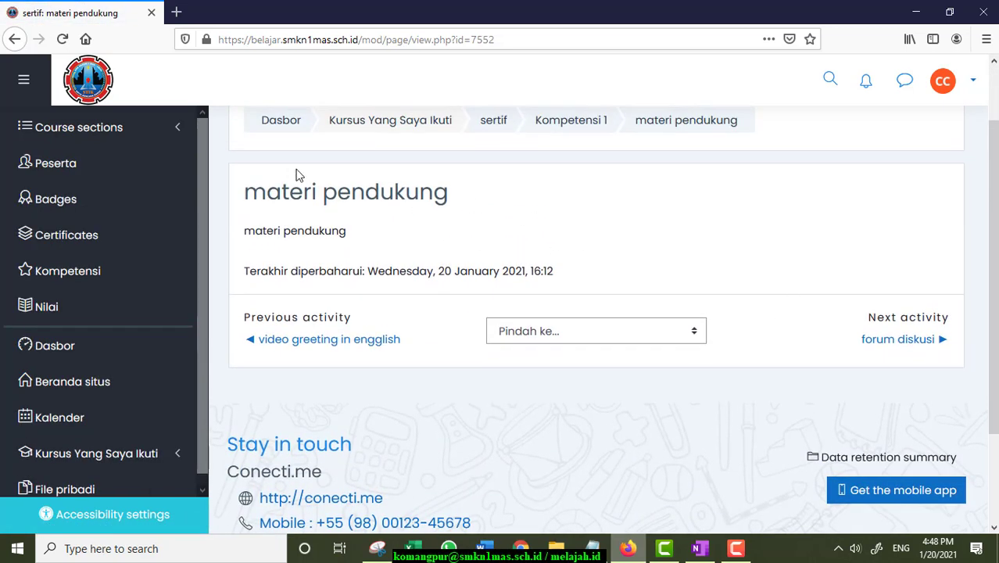
Return to 'Kompetensi 1', open the Unit 1 'forum diskusi' to look it over, and go back to the section.
left_click(582, 128)
scroll(473, 219, "down", 5)
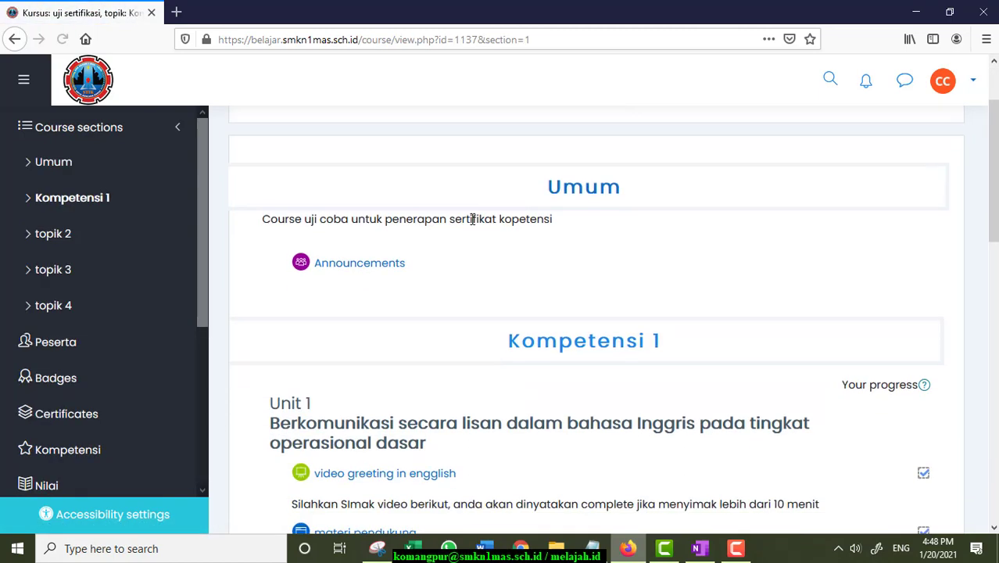
scroll(325, 270, "down", 2)
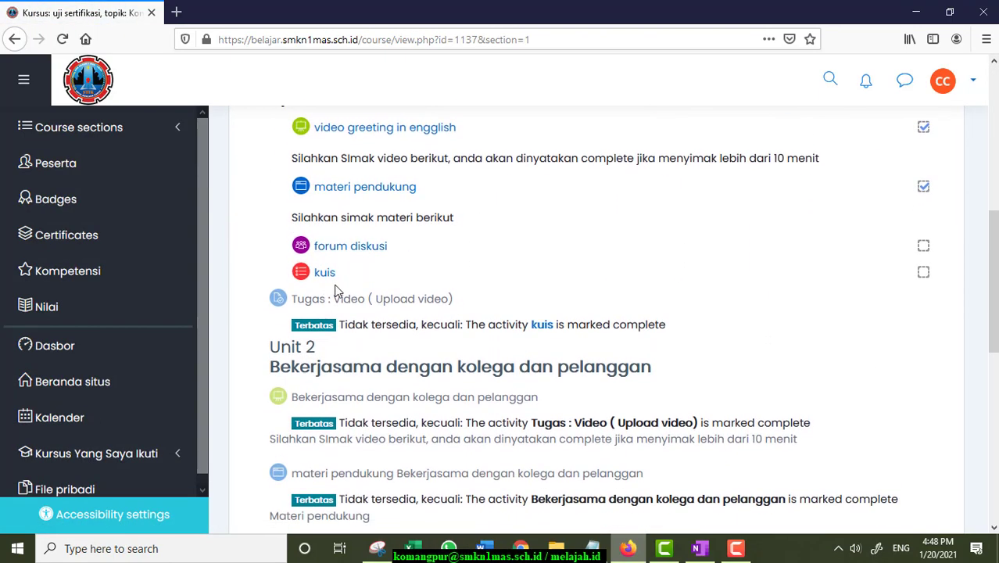
left_click(319, 249)
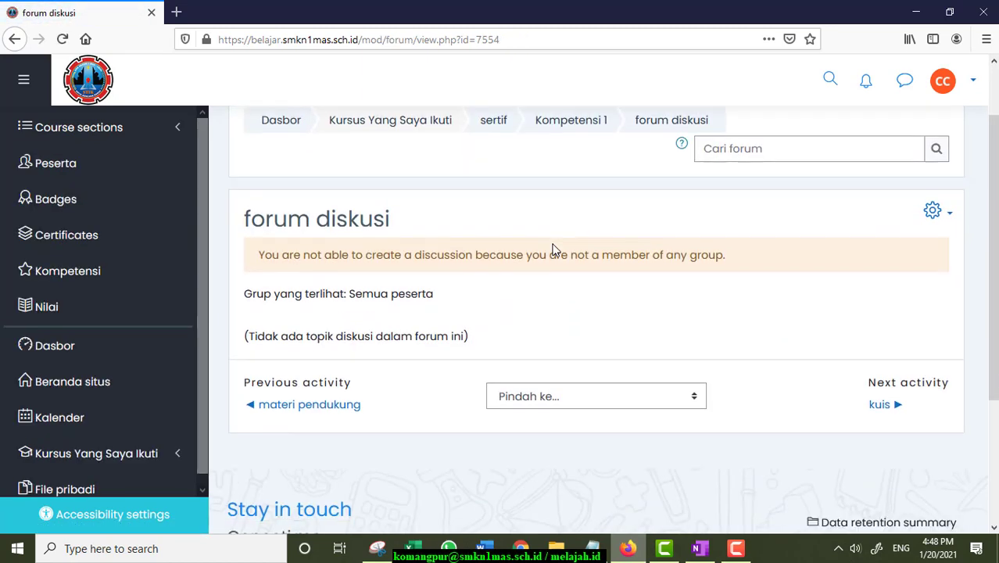
scroll(552, 249, "down", 4)
scroll(476, 263, "up", 2)
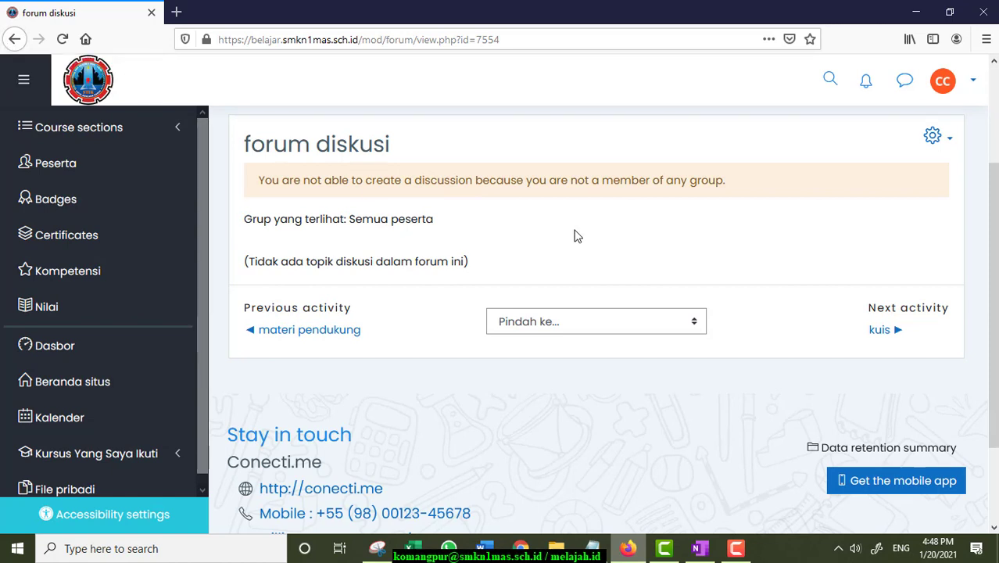
left_click(15, 39)
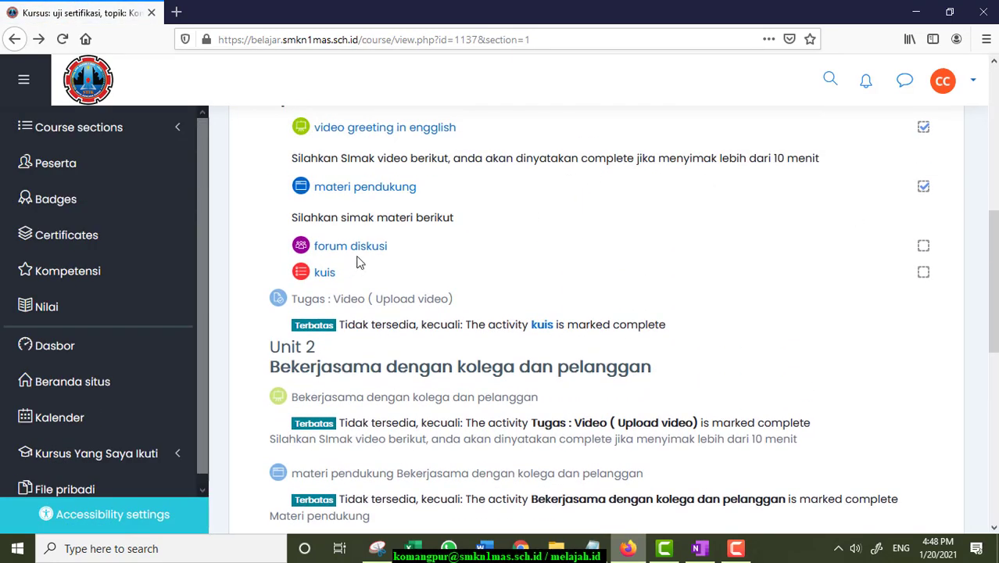
Open the Unit 1 'kuis' and start a timed quiz attempt.
left_click(321, 275)
scroll(713, 296, "down", 2)
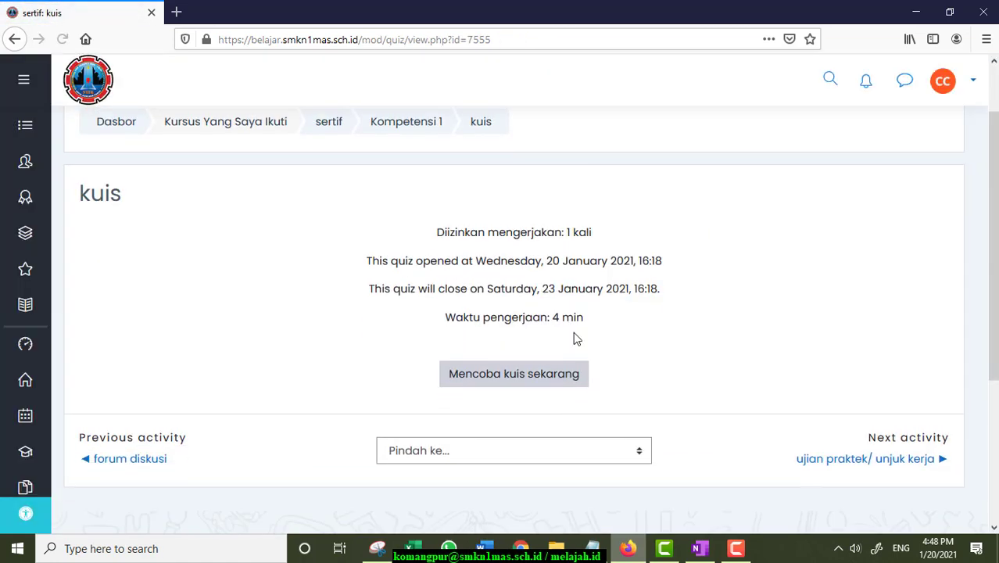
left_click(514, 370)
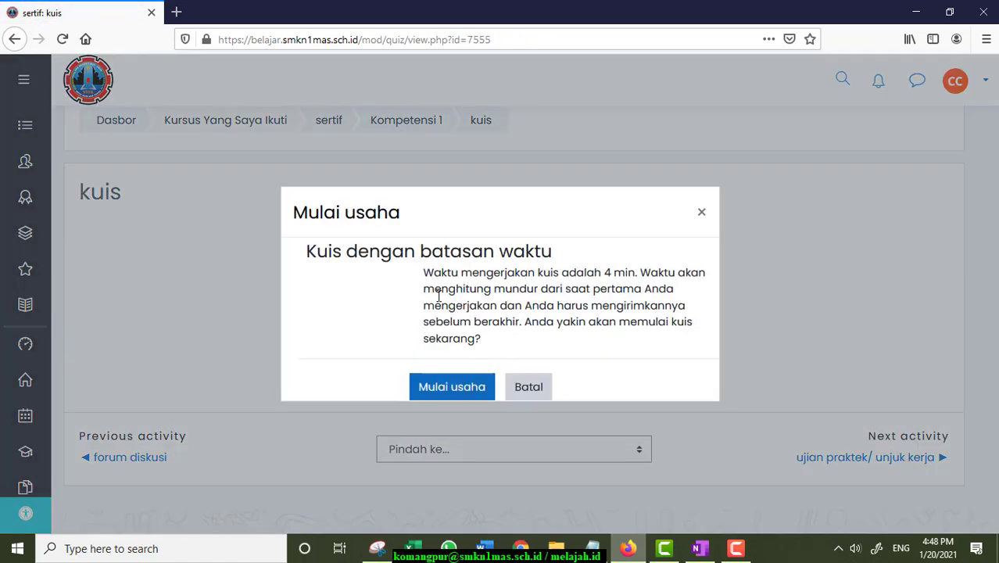
left_click(435, 386)
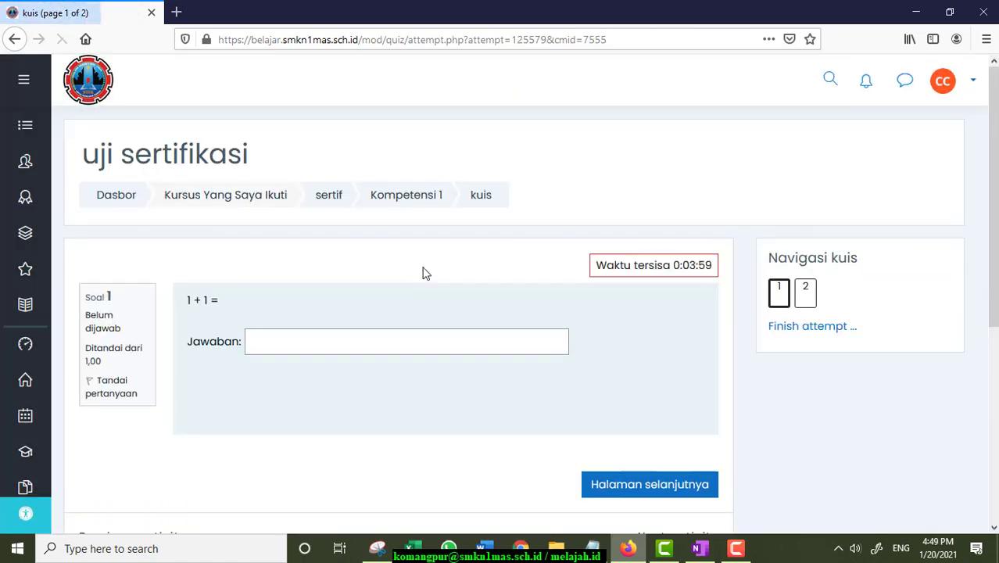
Answer the first quiz question, 1 + 1, with 2 and continue to the following page.
scroll(423, 274, "down", 2)
left_click(336, 266)
type("2")
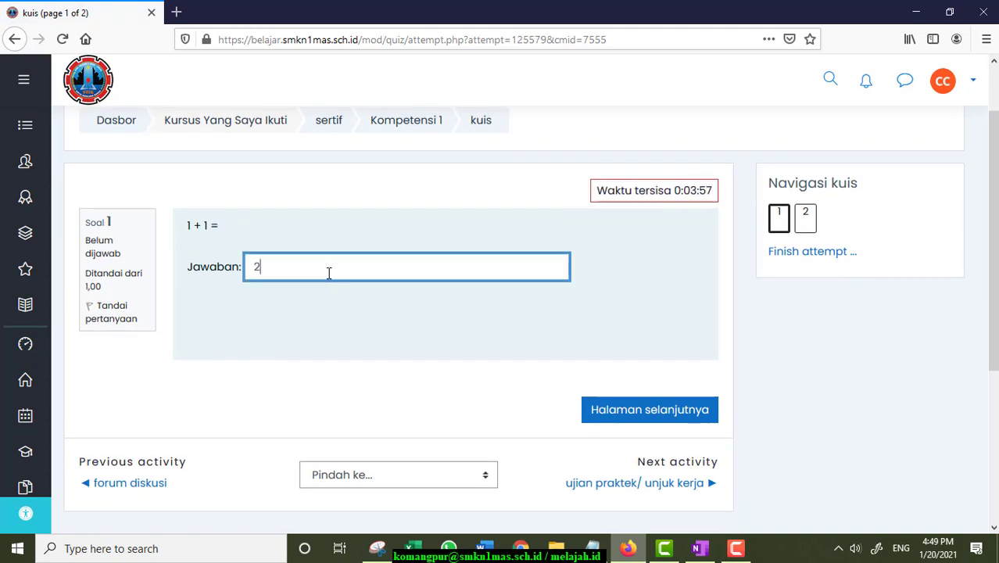
left_click(727, 320)
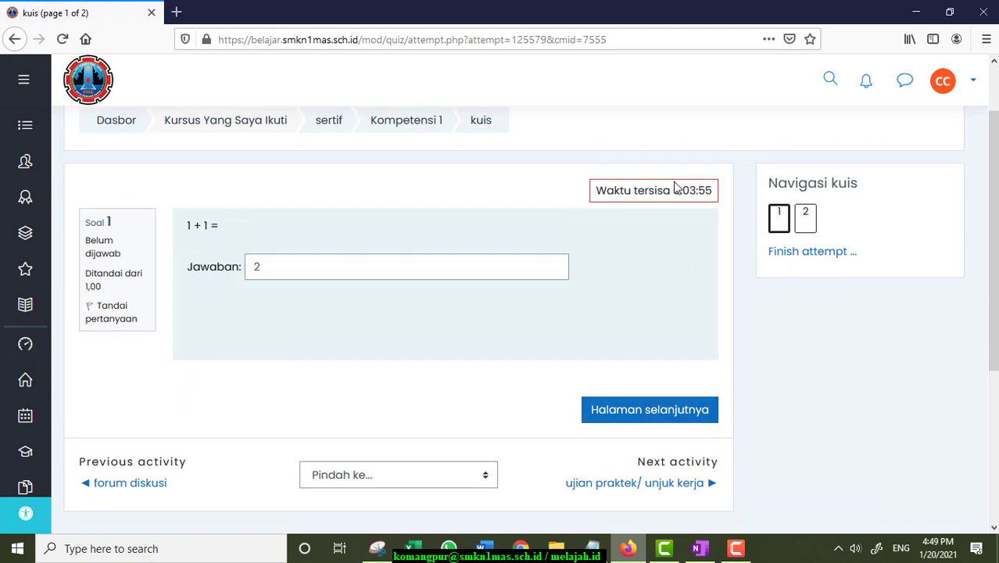
left_click(653, 411)
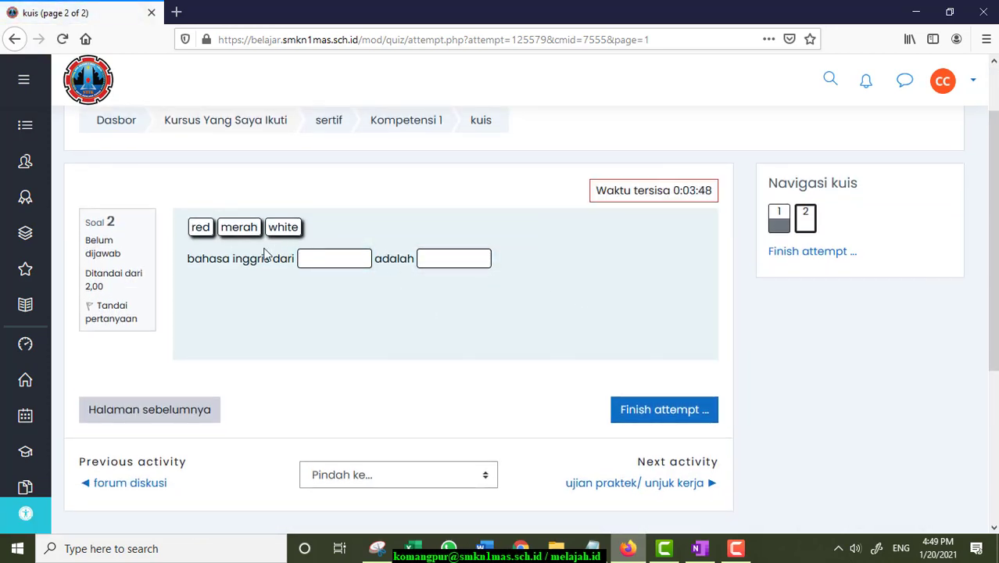
Fill question 2's blanks with 'merah' and 'red', then finish the attempt and submit all answers.
left_click_drag(235, 232, 337, 264)
left_click_drag(200, 228, 447, 258)
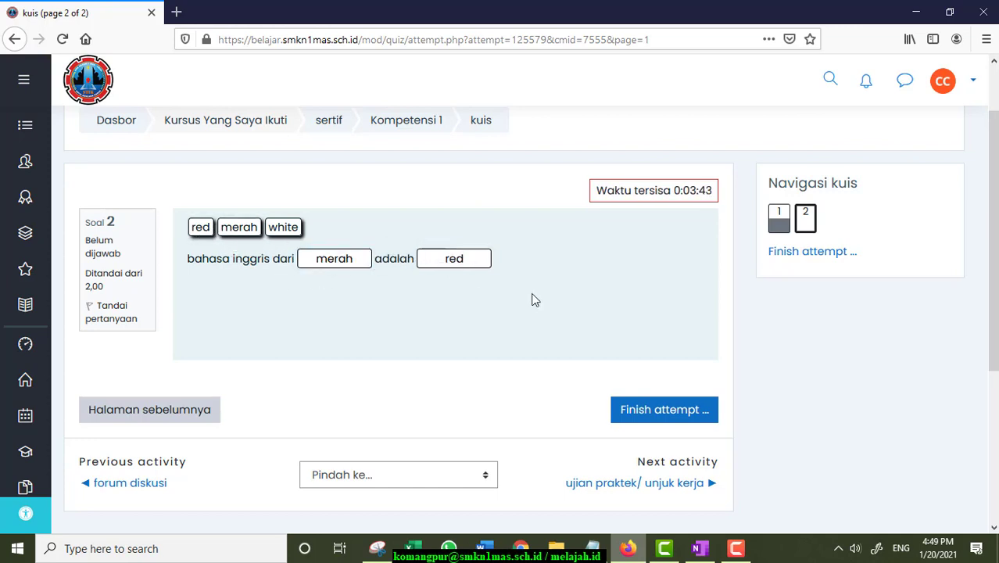
left_click(701, 407)
scroll(479, 409, "down", 1)
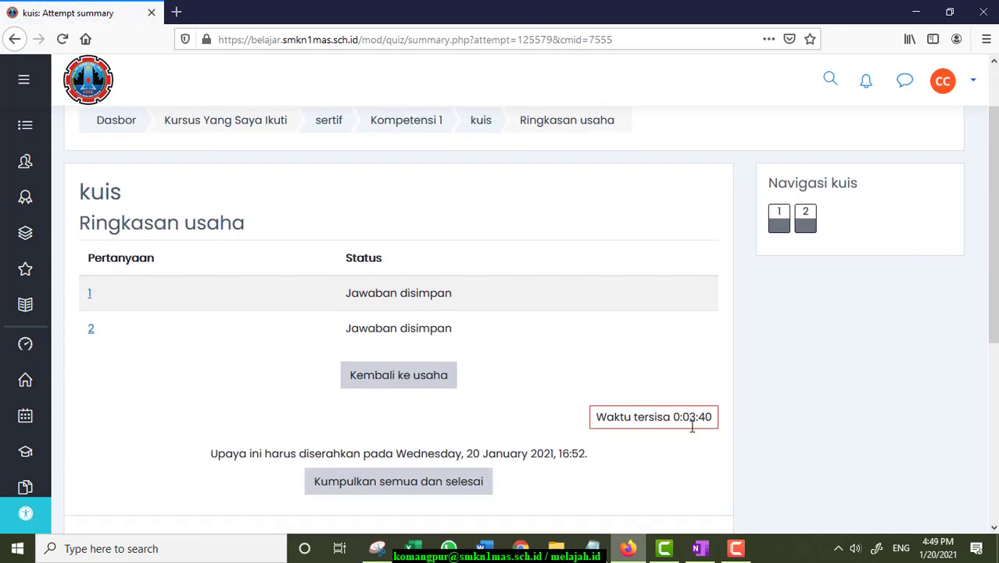
left_click(414, 484)
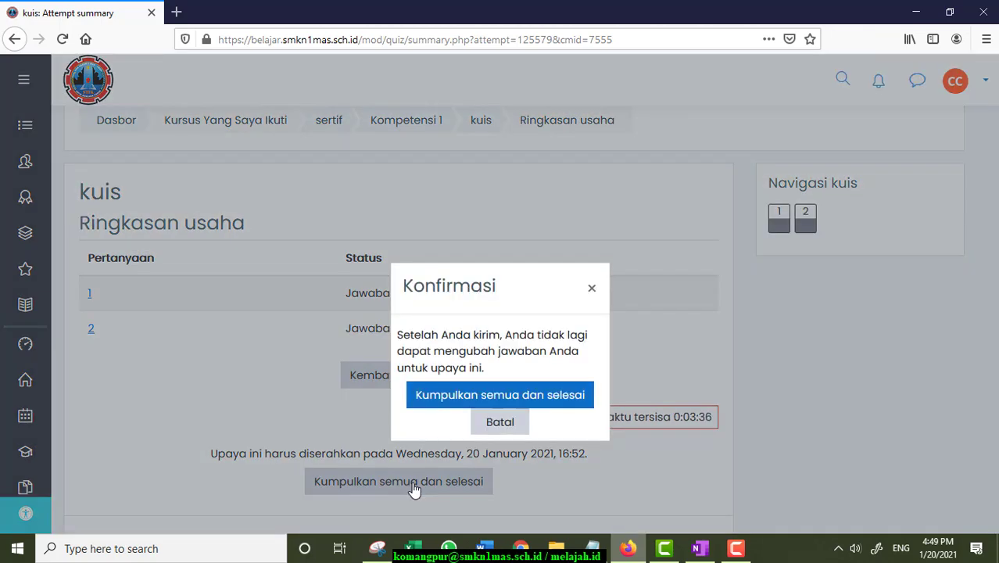
left_click(456, 392)
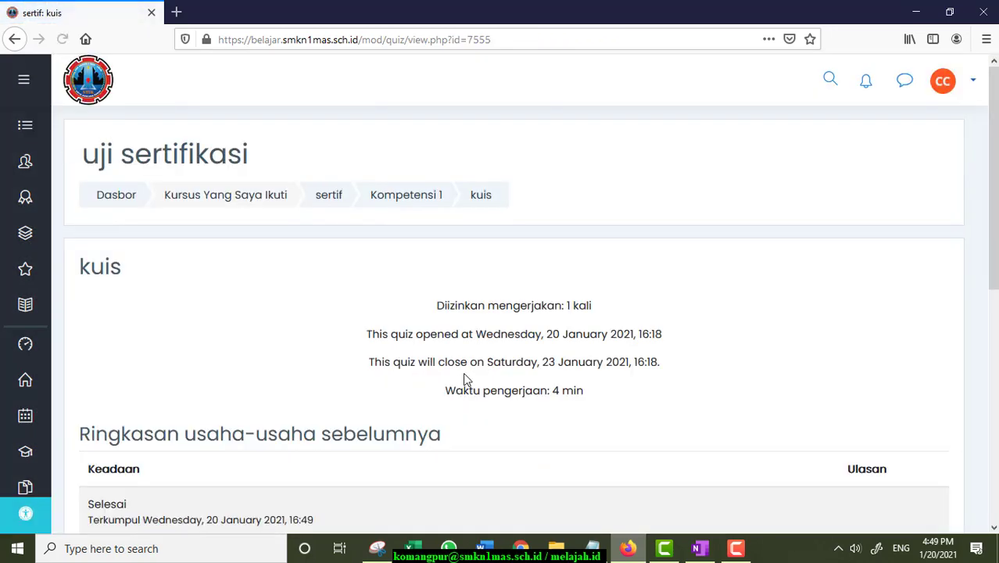
Return from the finished quiz to the course and check the activity completion in the 'Kompetensi 1' section.
scroll(465, 364, "down", 2)
scroll(471, 359, "down", 3)
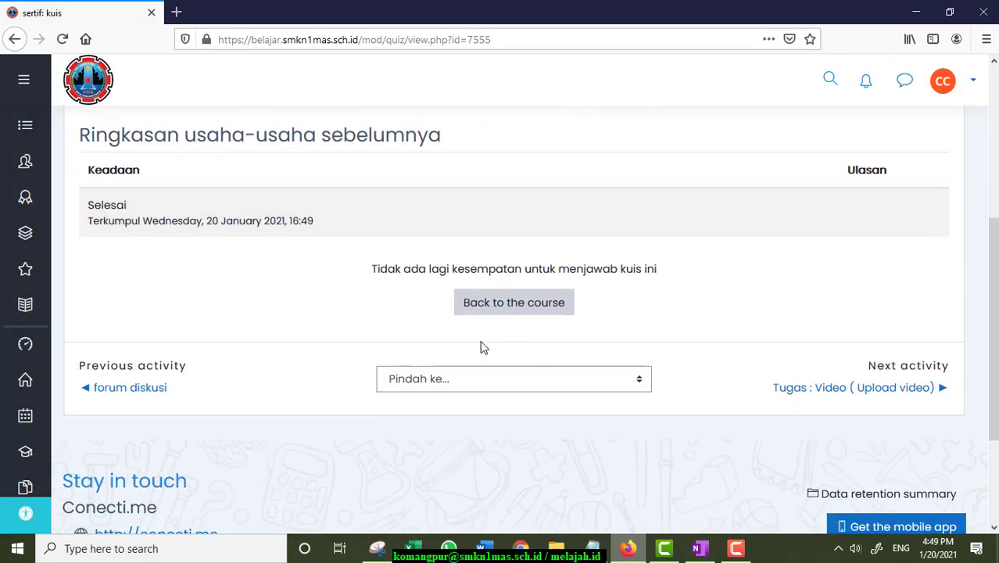
left_click(517, 307)
scroll(678, 328, "down", 3)
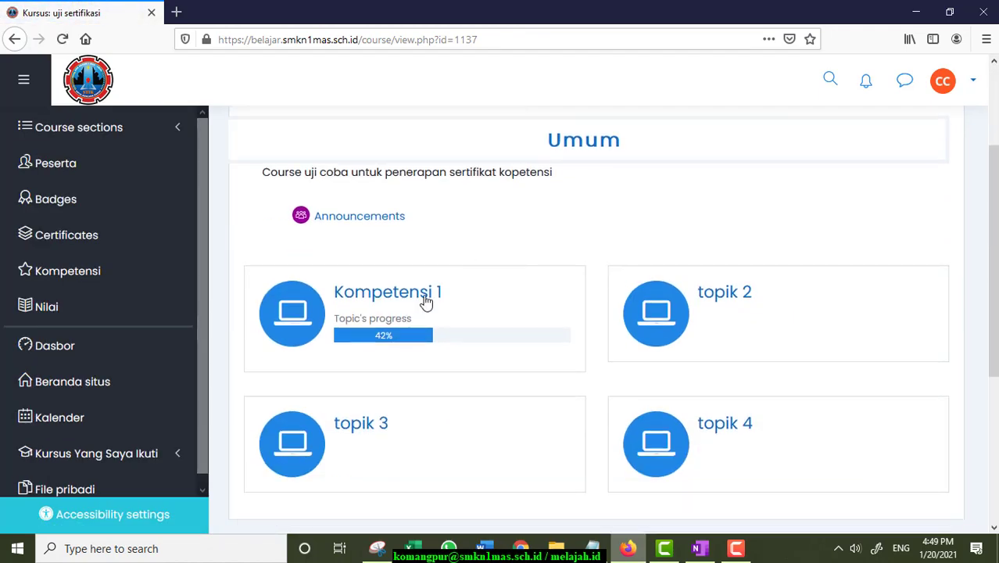
left_click(456, 308)
scroll(774, 290, "down", 4)
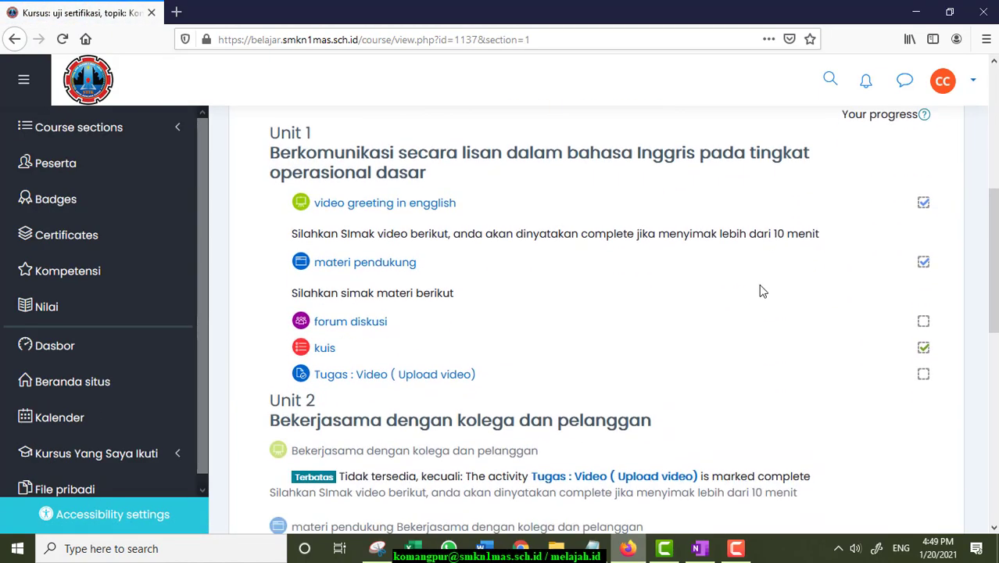
scroll(774, 347, "down", 1)
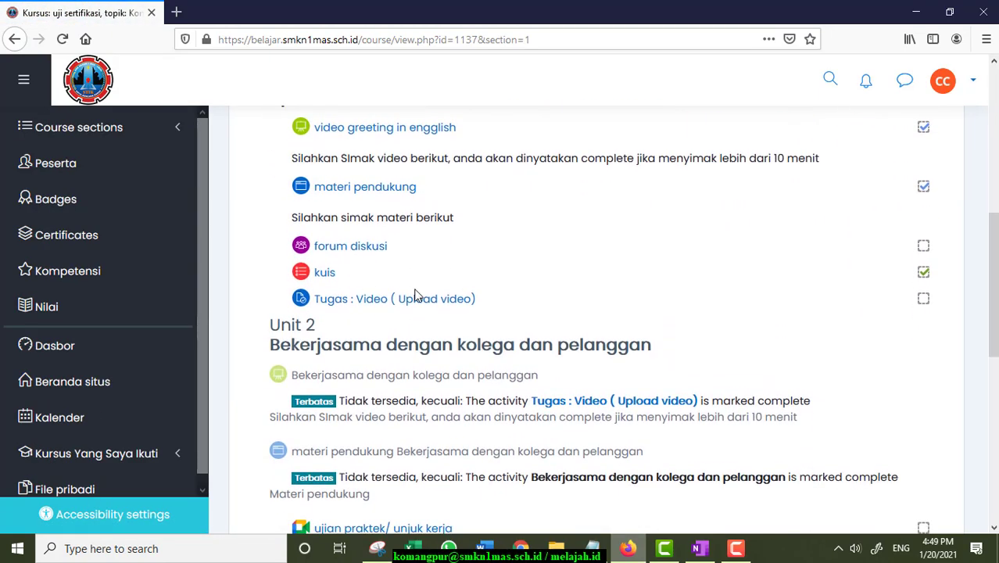
Open the student's course grades and review the activity scores in the user report.
scroll(580, 250, "up", 5)
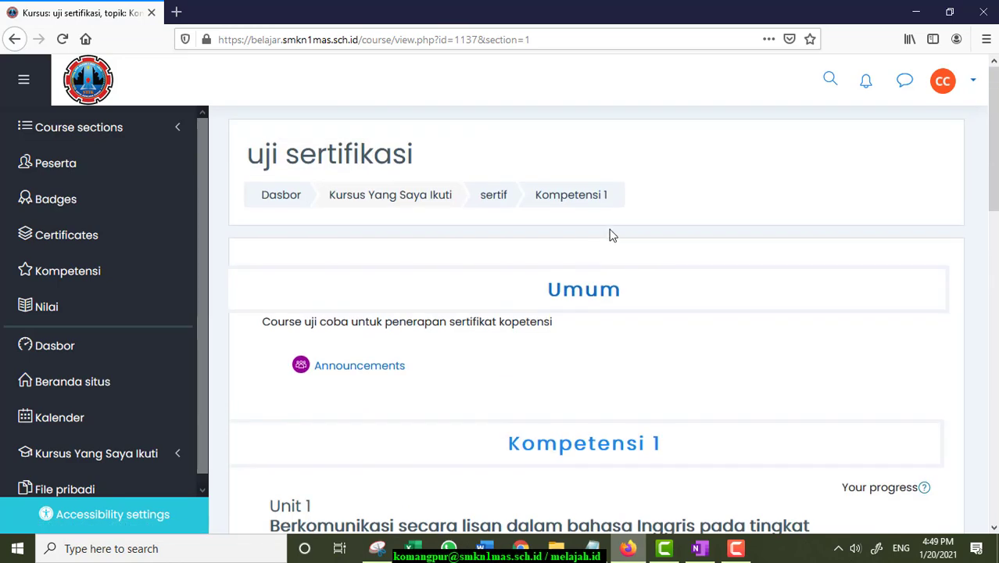
scroll(164, 322, "down", 1)
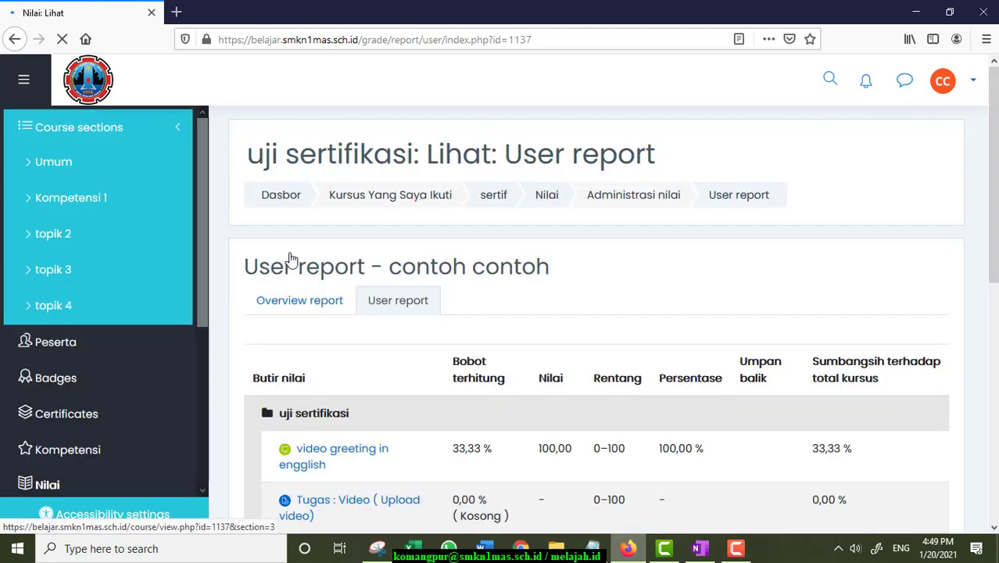
scroll(329, 188, "down", 4)
scroll(557, 297, "up", 1)
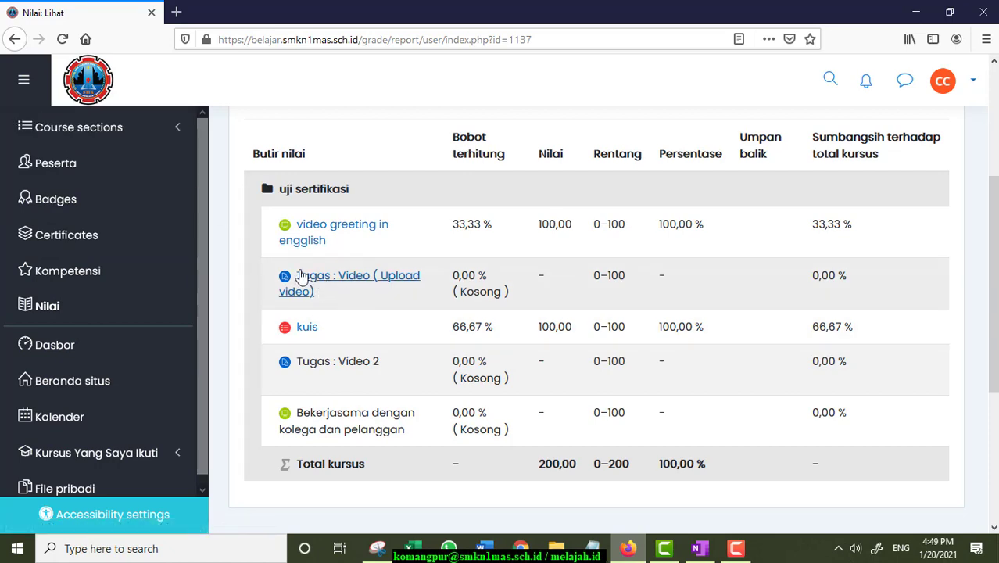
Go back to 'Kompetensi 1', open the assignment 'Tugas : Video ( Upload video)' and view its submission status.
left_click(68, 134)
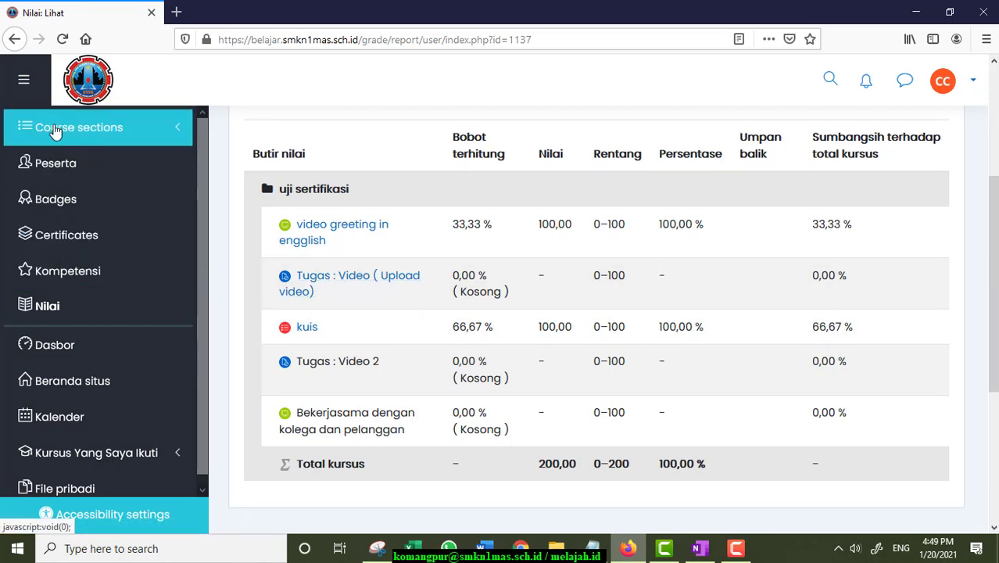
left_click(51, 211)
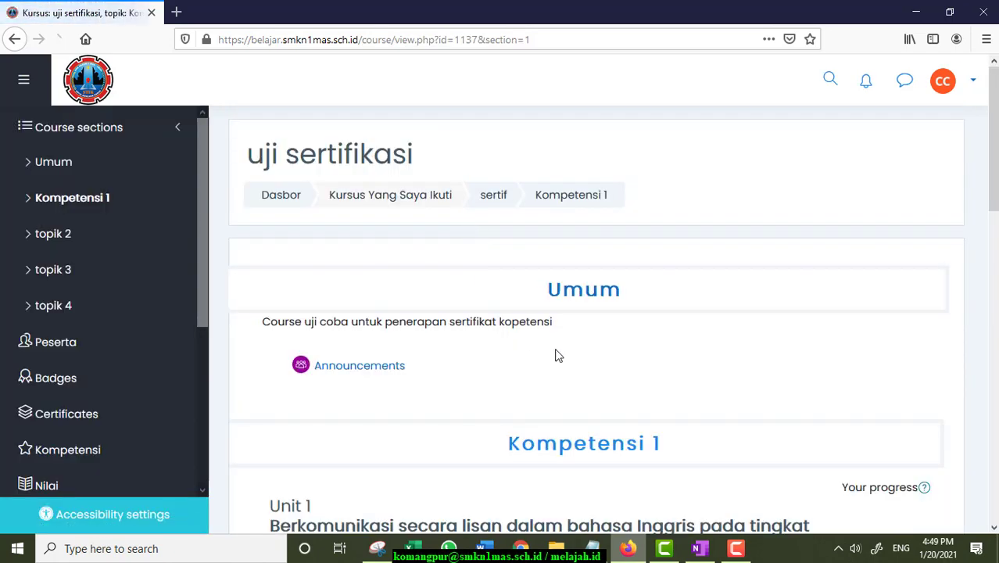
scroll(556, 355, "down", 5)
scroll(429, 294, "down", 1)
left_click(333, 299)
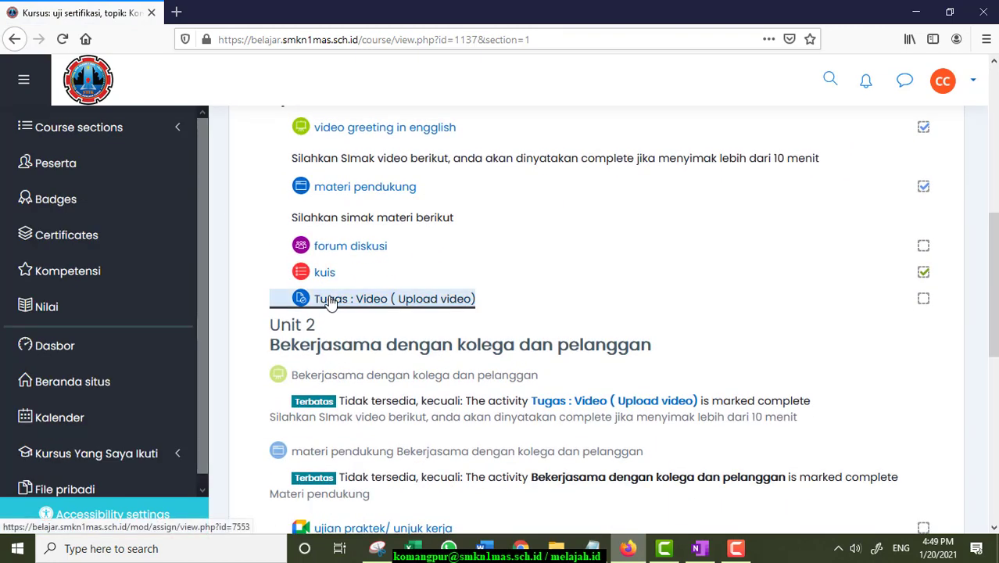
scroll(657, 362, "down", 7)
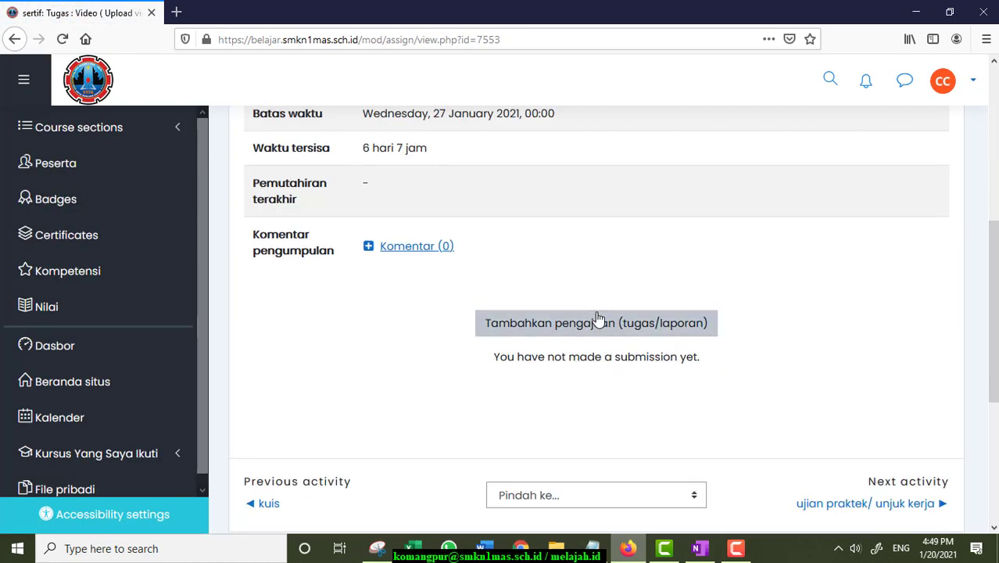
Start adding a submission to the video assignment and examine the online text and file upload areas.
scroll(603, 184, "up", 2)
left_click(693, 319)
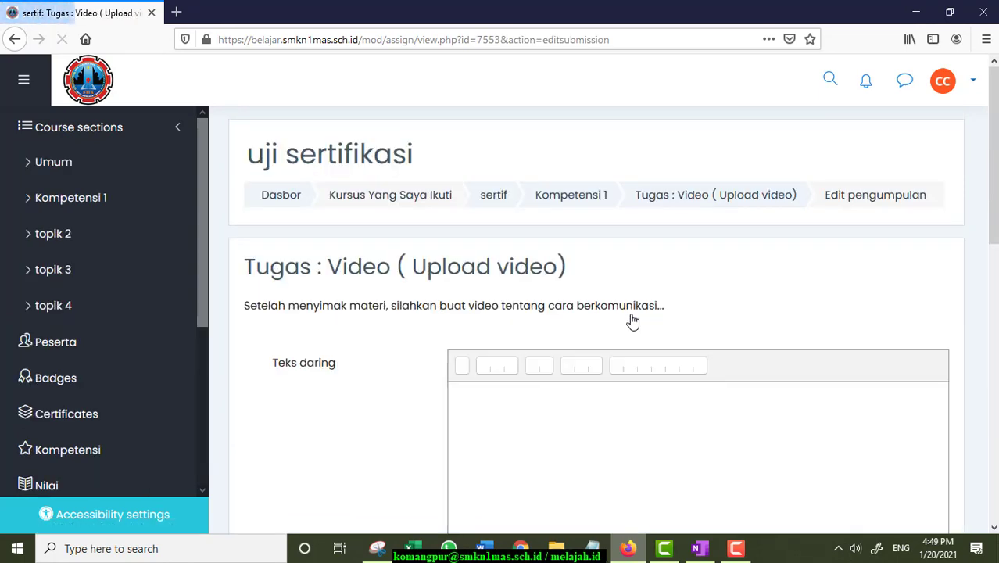
scroll(637, 327, "down", 3)
scroll(655, 317, "down", 1)
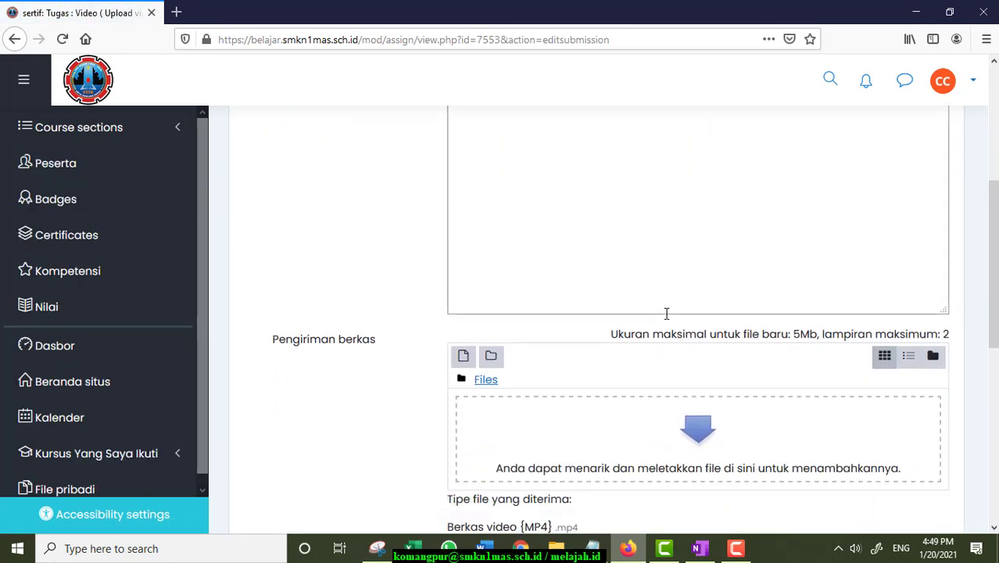
scroll(655, 318, "up", 2)
scroll(580, 217, "down", 4)
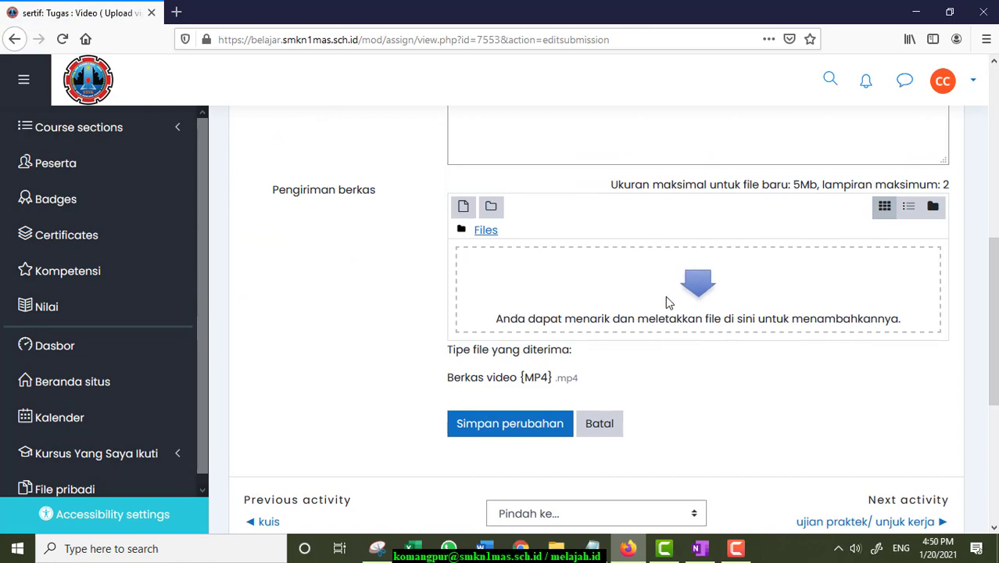
Enter the online text 'saya mau mengumpulkan tugas' and attach a short webcam recording below it, allowing camera and microphone access.
scroll(669, 311, "up", 3)
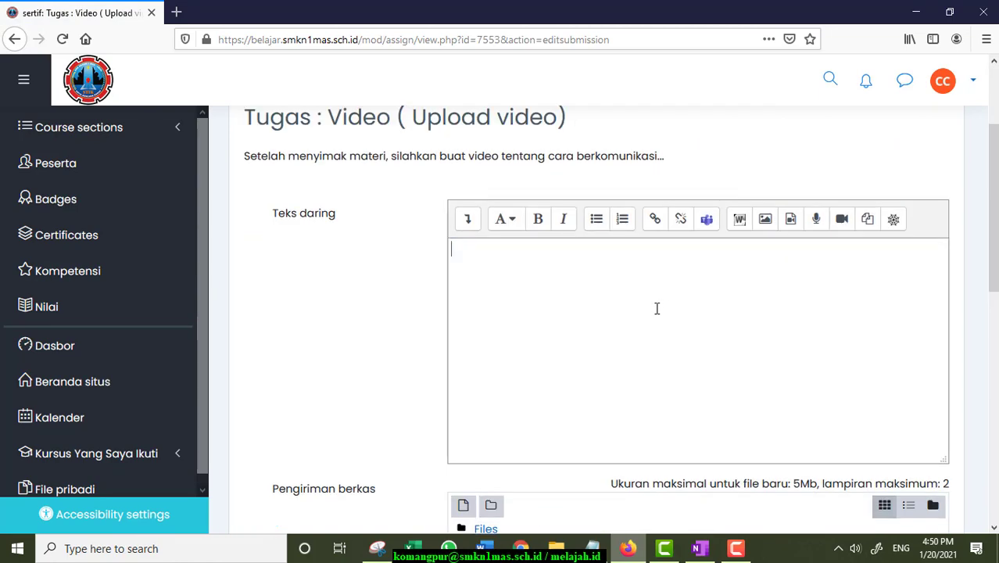
left_click(658, 309)
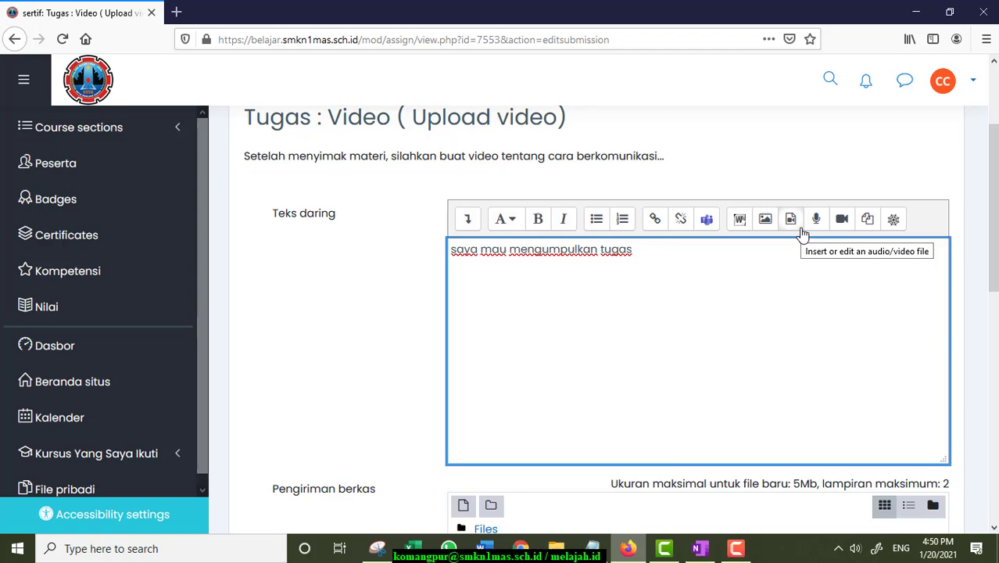
left_click(841, 221)
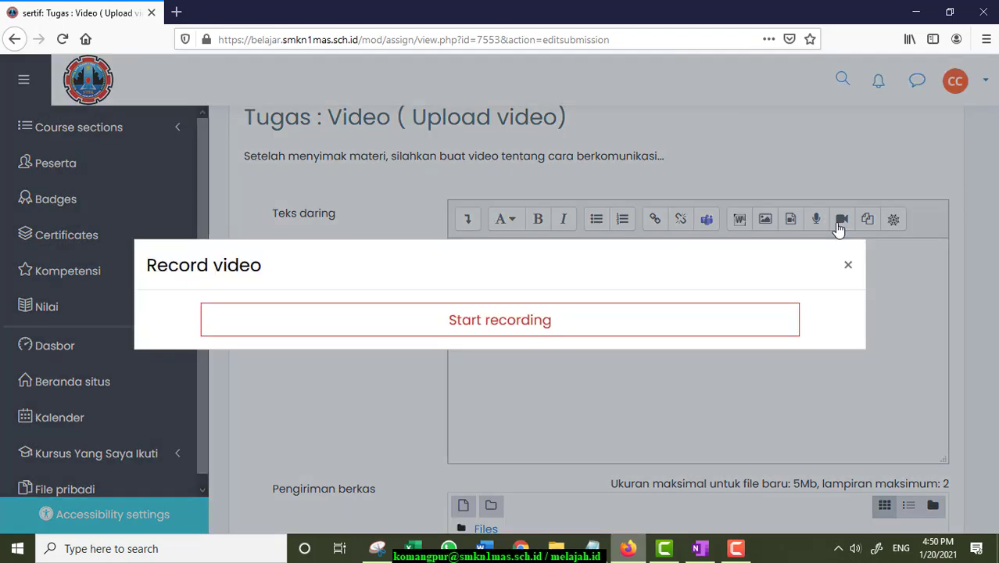
left_click(461, 322)
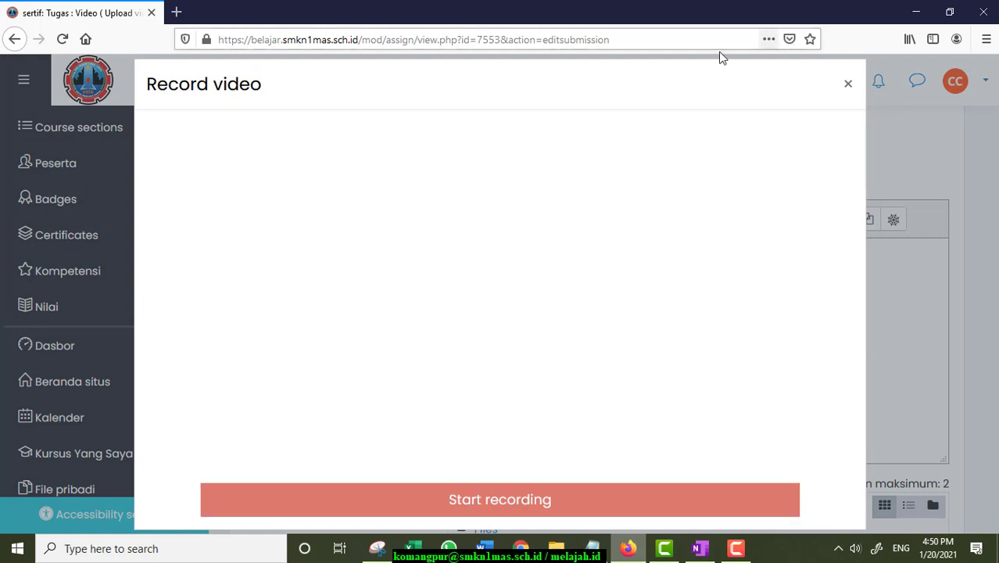
left_click(207, 43)
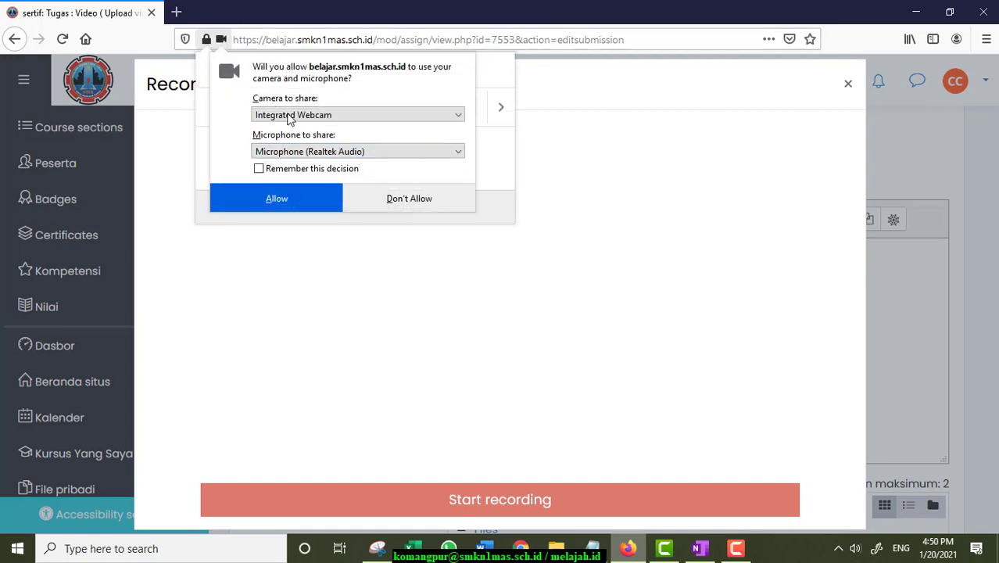
left_click(285, 202)
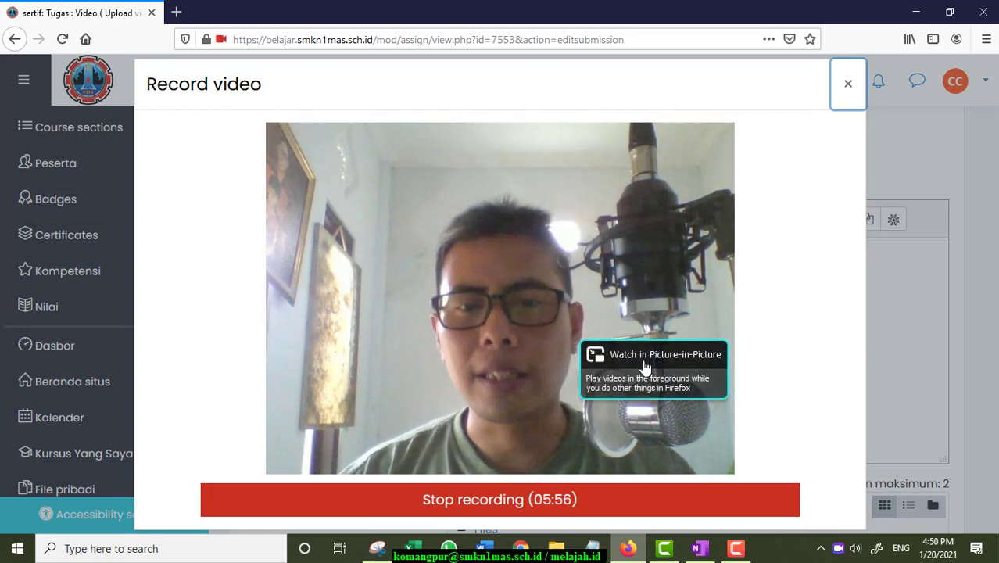
left_click(522, 501)
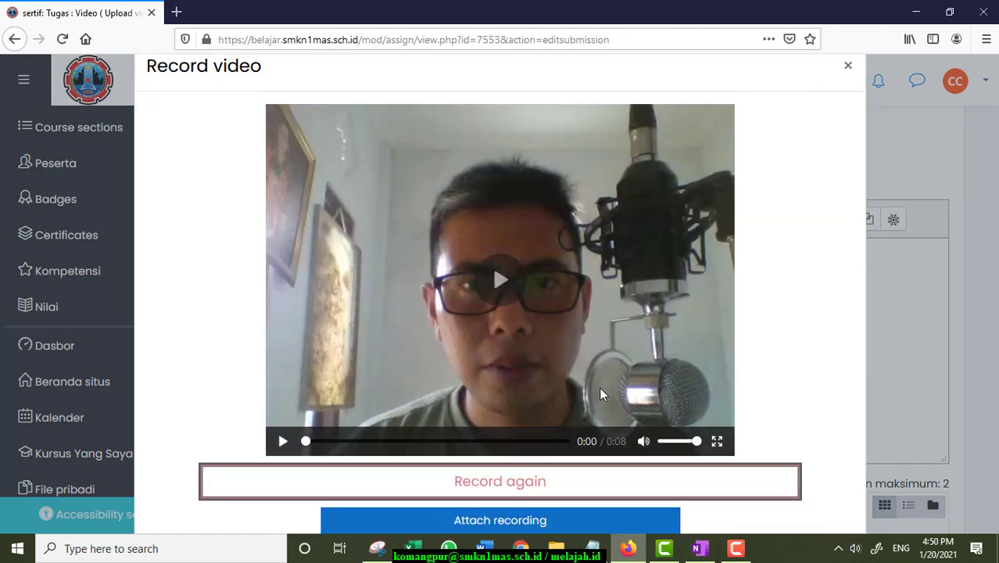
left_click(508, 521)
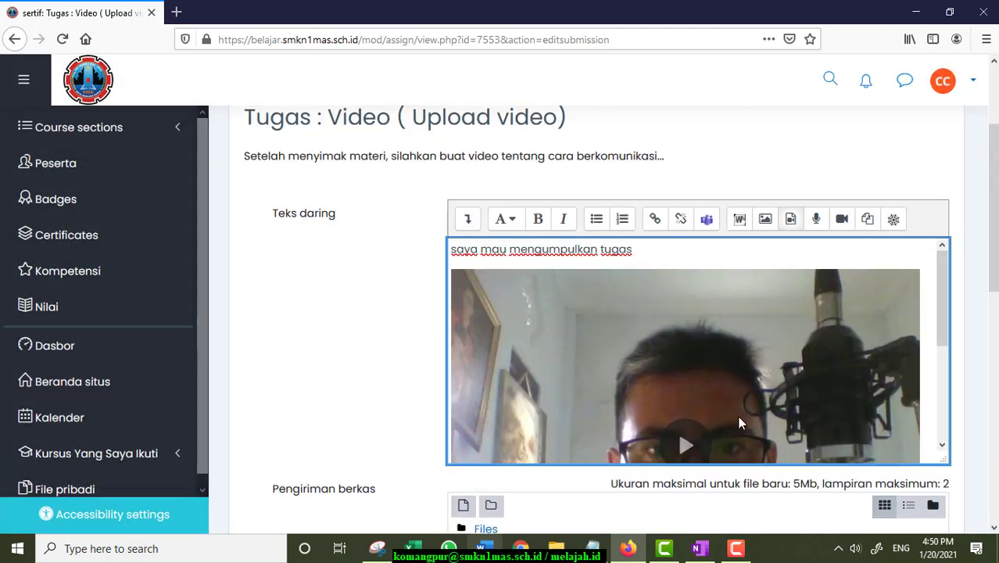
Check the attached recording and the file upload area, and save the assignment submission.
scroll(761, 319, "down", 5)
scroll(529, 277, "down", 3)
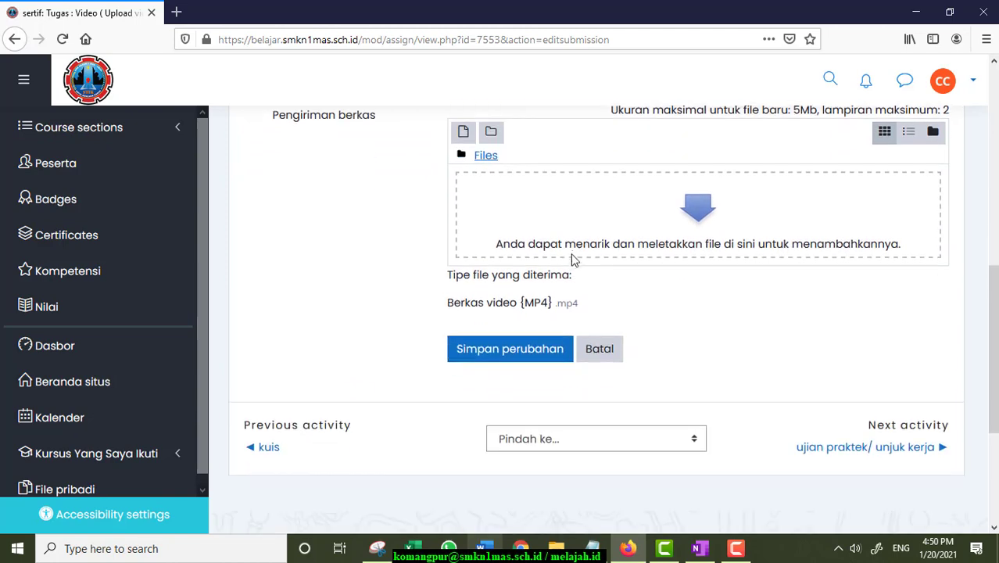
scroll(560, 356, "up", 2)
scroll(913, 206, "up", 2)
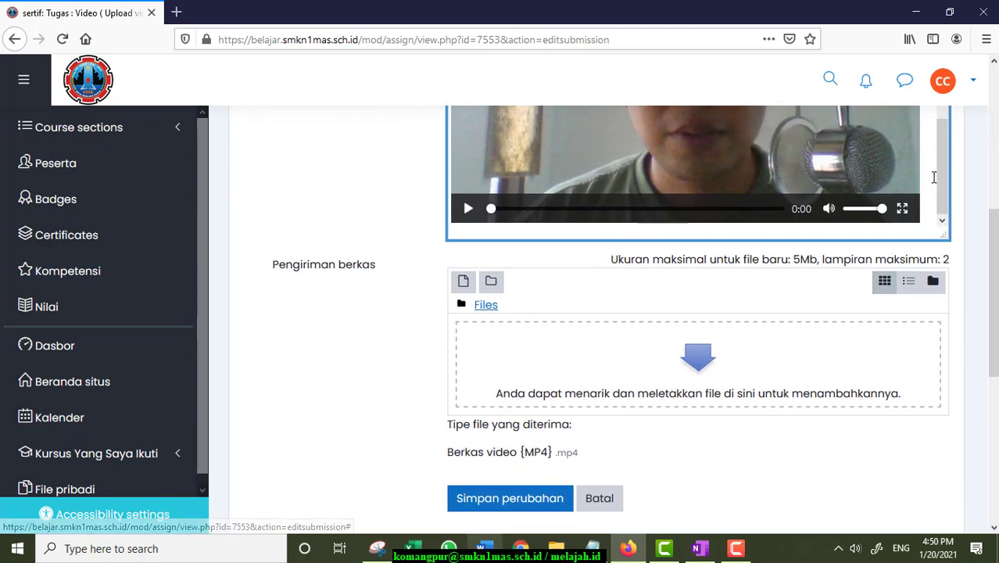
scroll(695, 347, "down", 4)
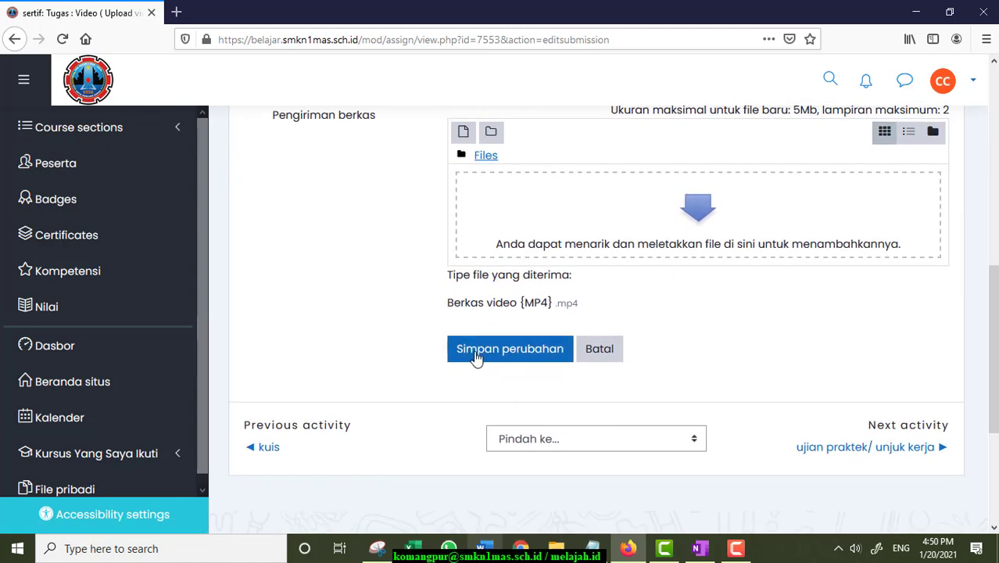
left_click(478, 356)
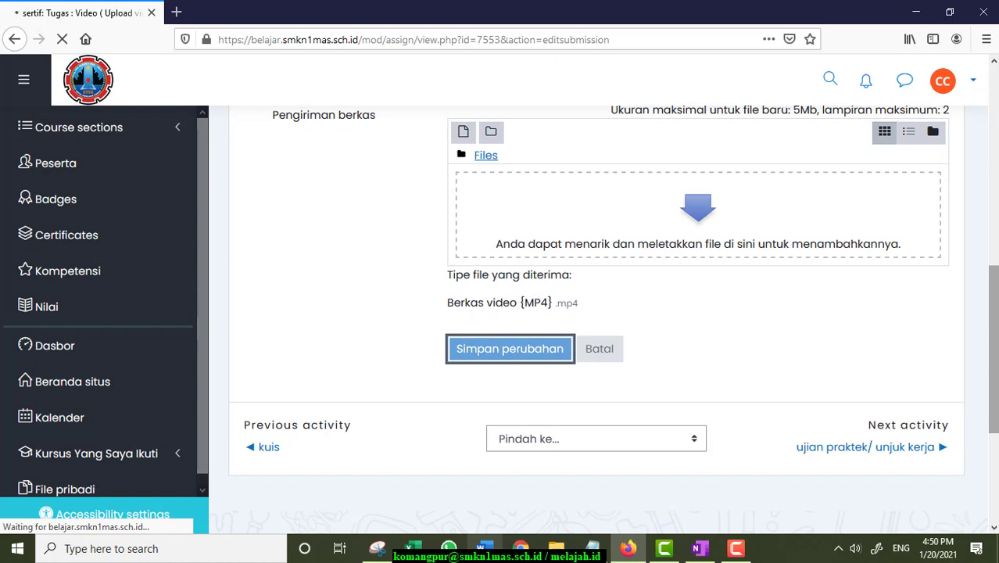
scroll(654, 334, "up", 2)
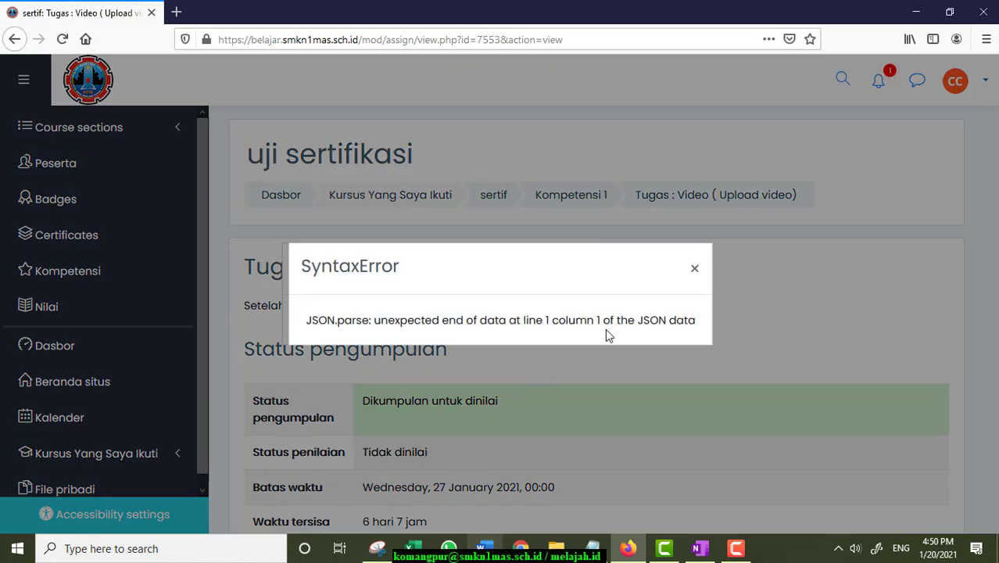
Dismiss the error dialog and review the submission status with the submitted text and video.
left_click(688, 270)
scroll(594, 303, "down", 5)
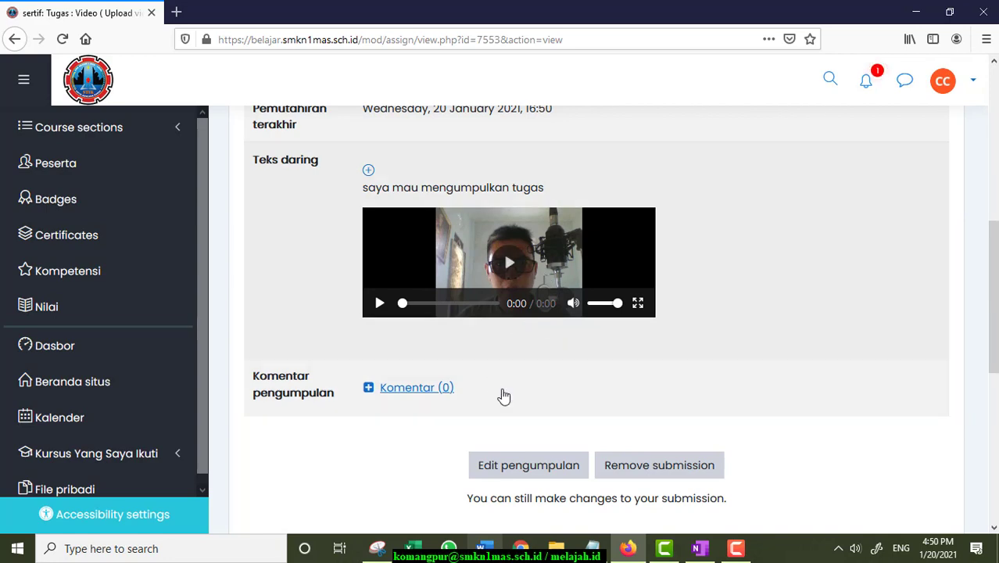
scroll(452, 364, "up", 5)
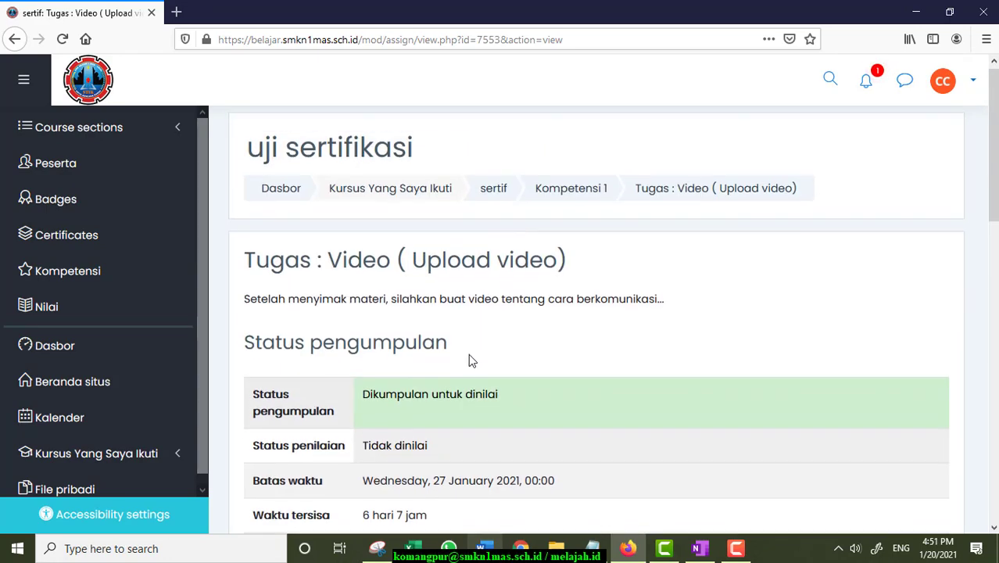
Check the activity completion in 'Kompetensi 1' and reopen 'Tugas : Video ( Upload video)', dismissing the error dialog.
left_click(593, 207)
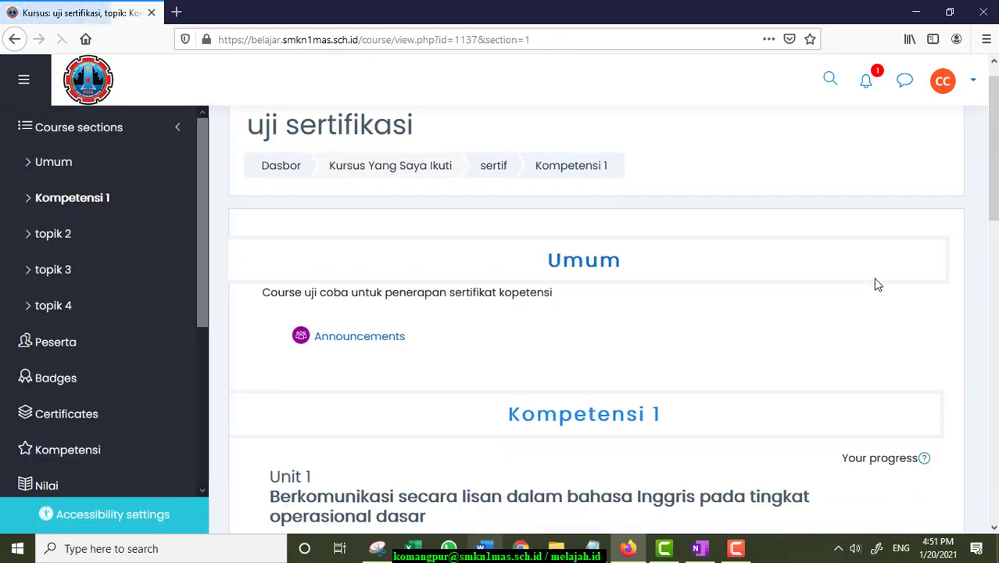
scroll(834, 283, "down", 2)
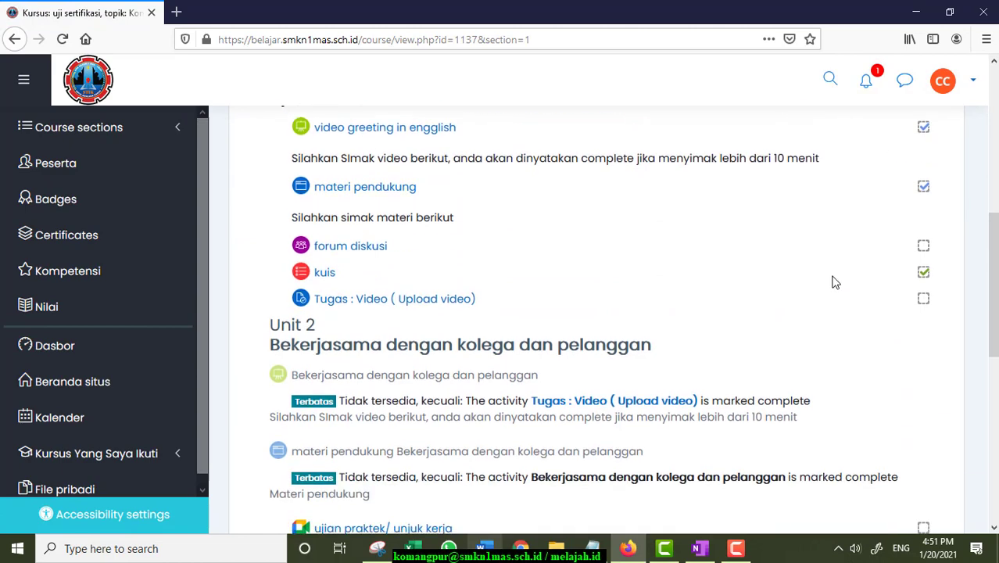
left_click(420, 302)
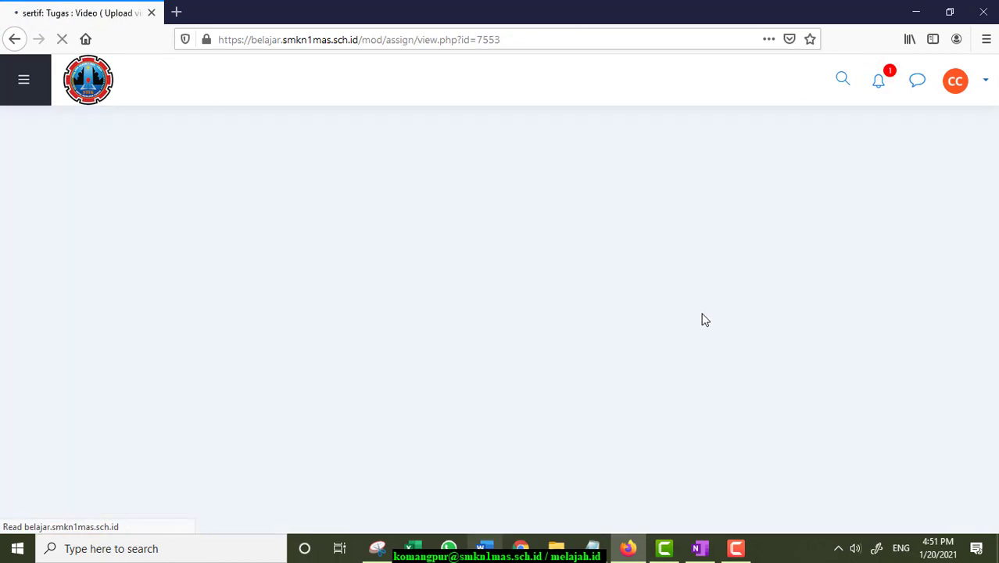
scroll(706, 313, "down", 5)
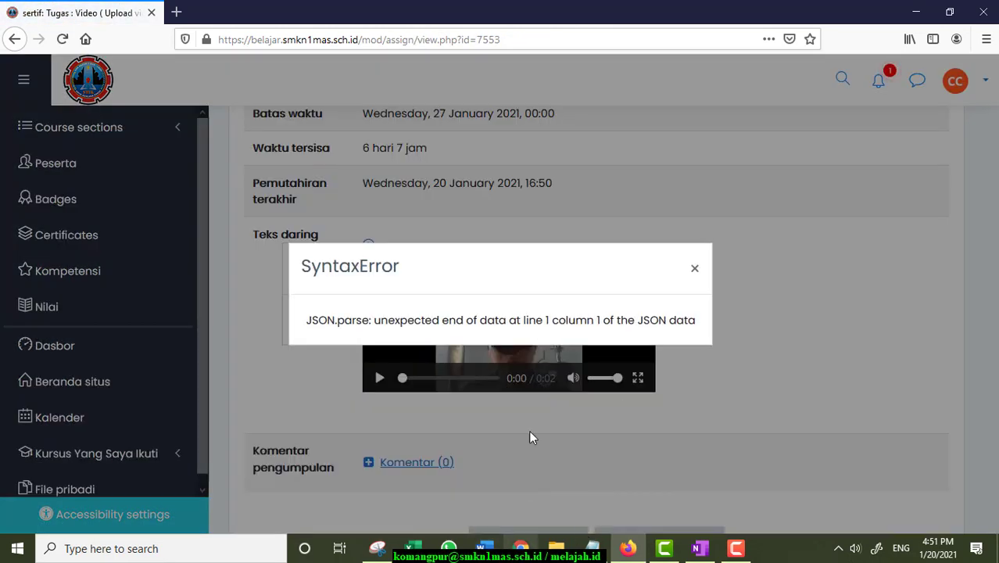
left_click(693, 270)
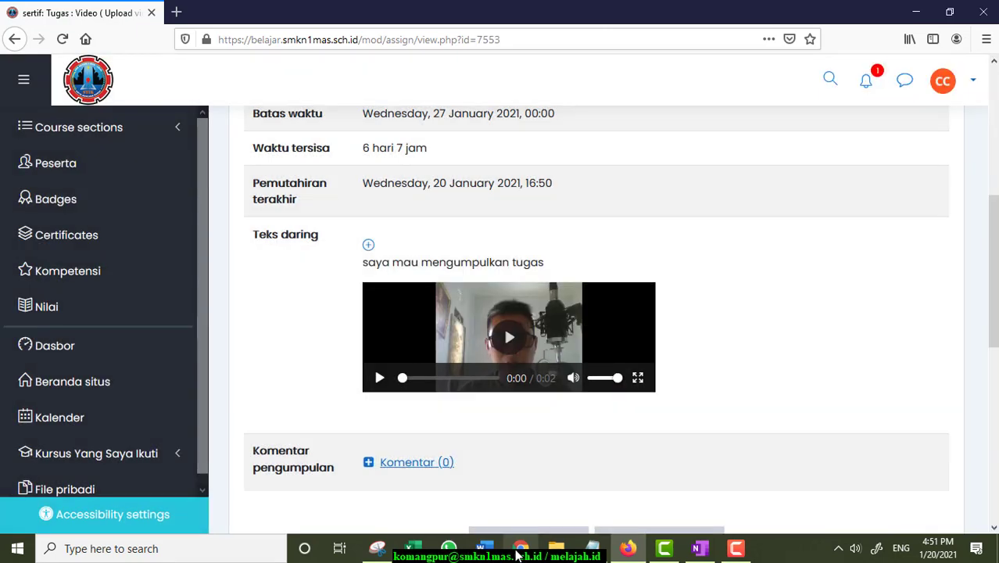
Switch to the teacher's course page in Chrome, reload it and turn off editing mode.
key("alt+Tab")
scroll(411, 291, "down", 1)
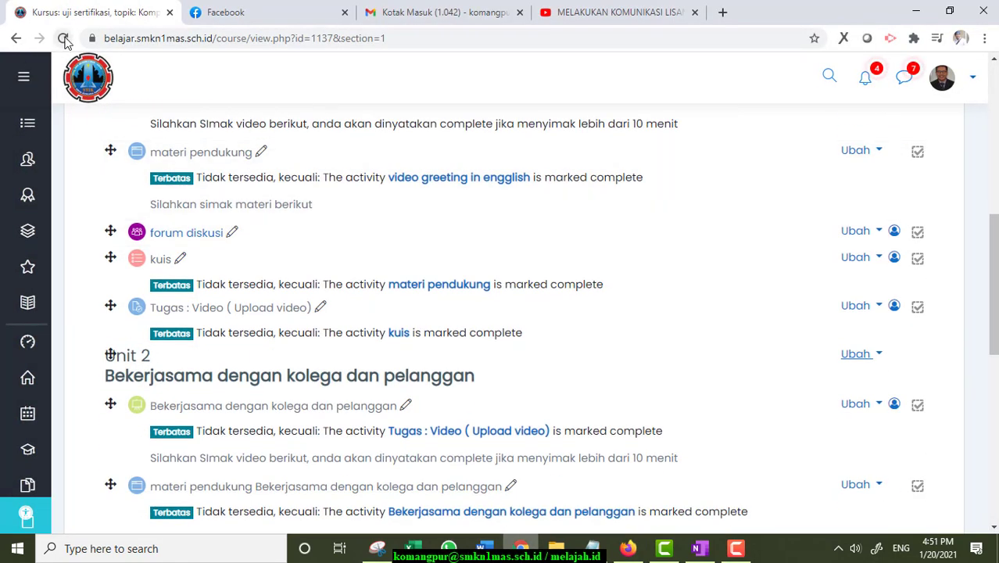
left_click(63, 38)
scroll(884, 152, "up", 4)
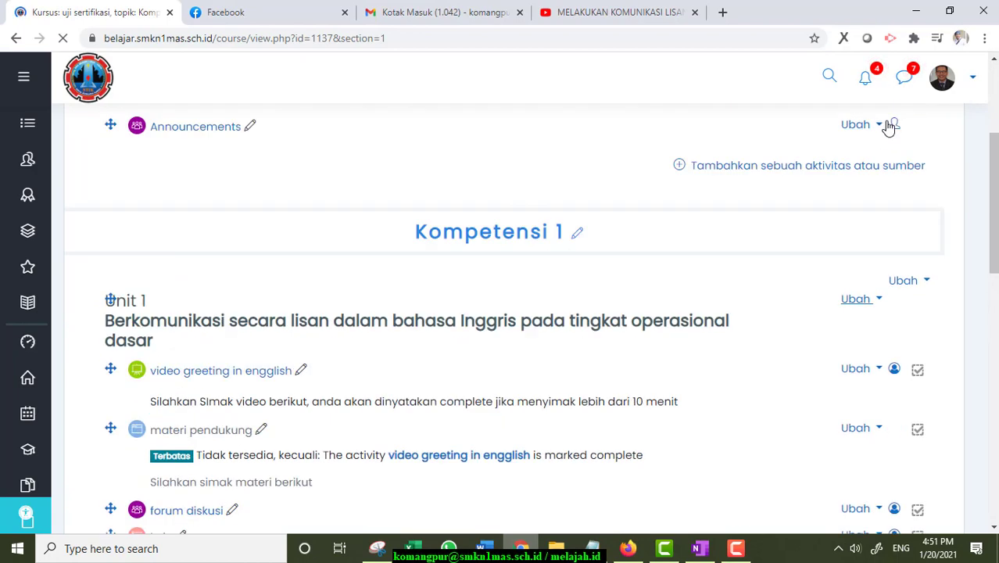
scroll(887, 148, "up", 3)
left_click(894, 199)
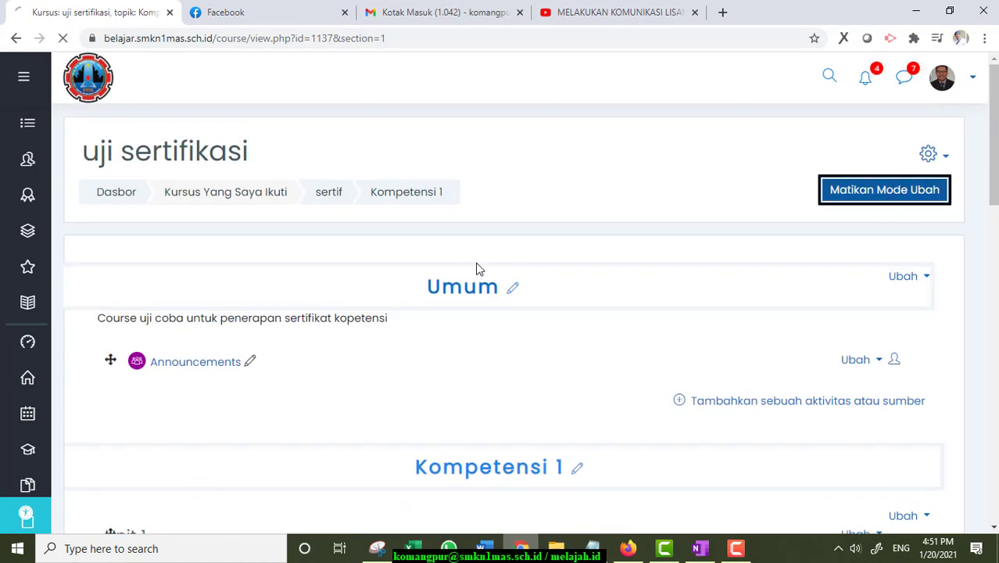
Open the assignment 'Tugas : Video ( Upload video)' as teacher and show all its submissions.
scroll(492, 260, "down", 10)
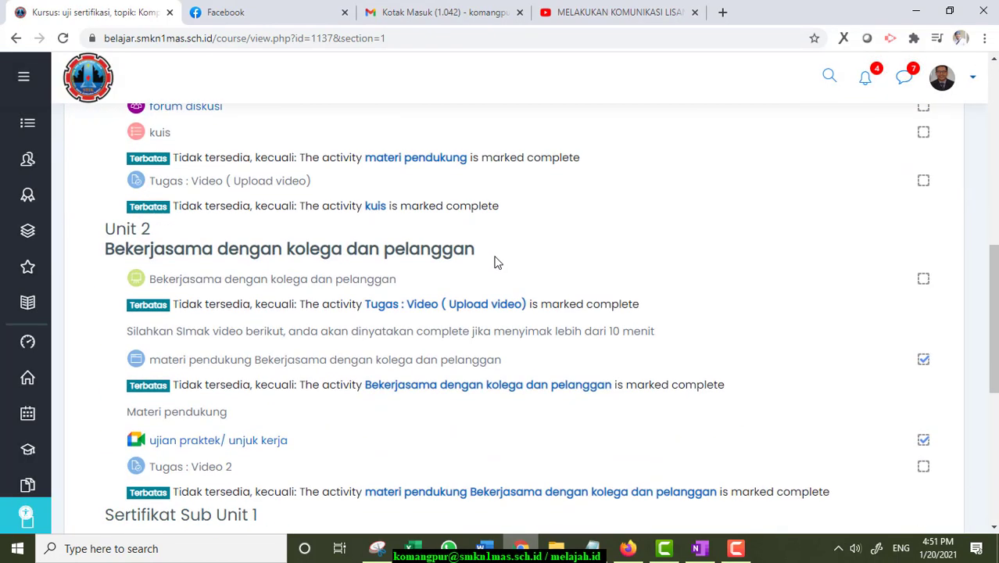
scroll(446, 234, "up", 2)
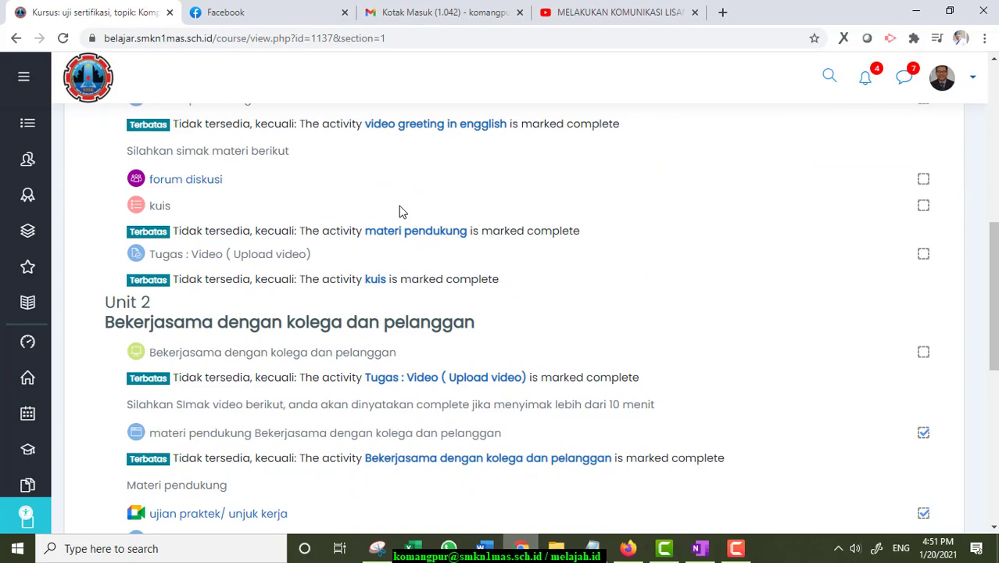
left_click(205, 257)
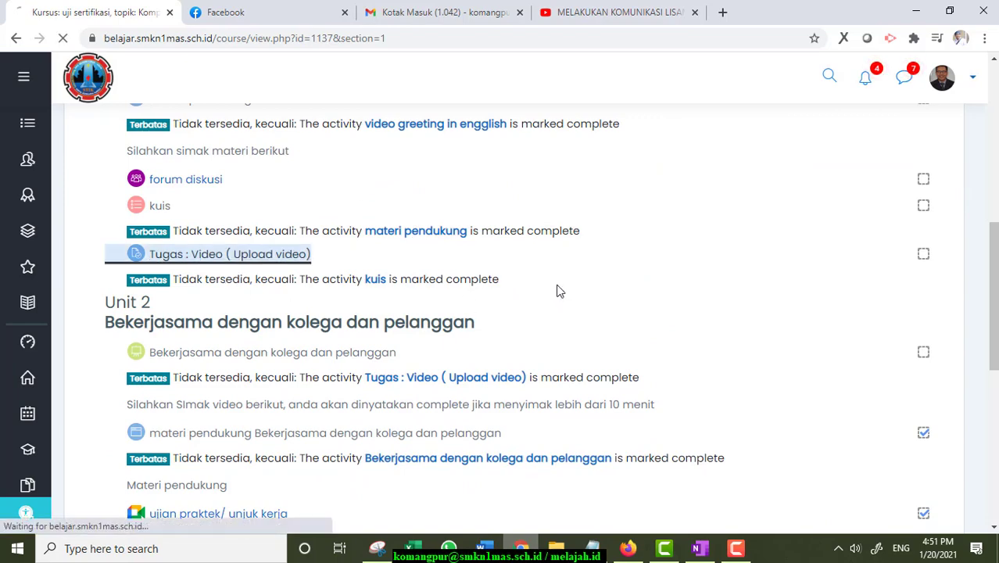
scroll(558, 291, "down", 4)
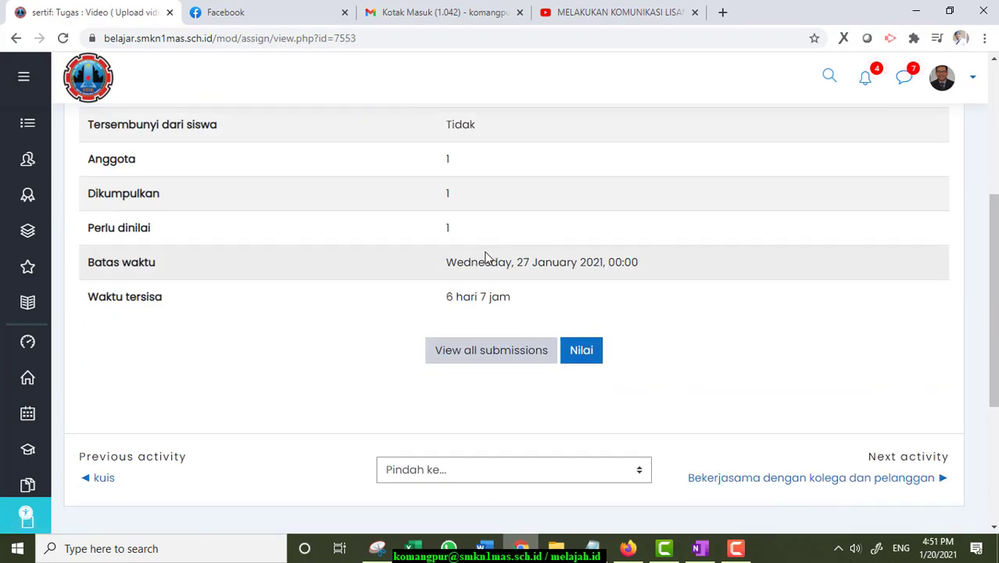
left_click(479, 353)
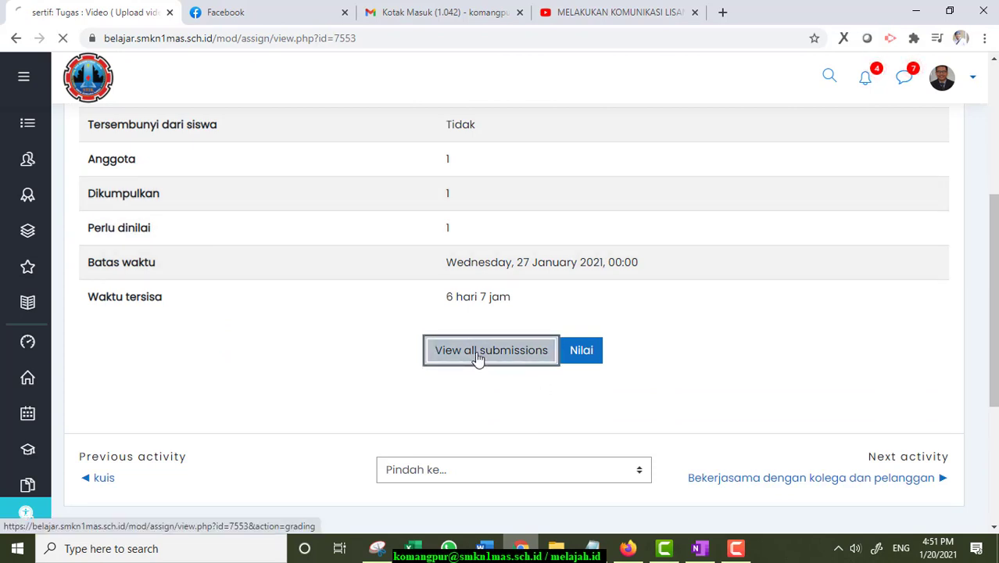
Dismiss the error dialog and play the student's submitted video in the grading table, bringing the whole player into view.
scroll(601, 279, "down", 1)
scroll(601, 279, "down", 5)
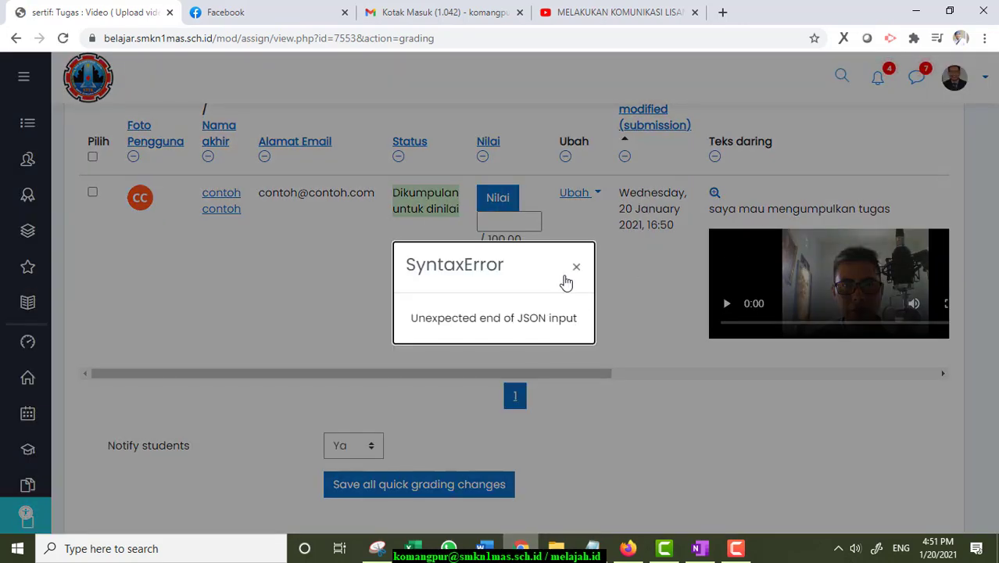
left_click(576, 266)
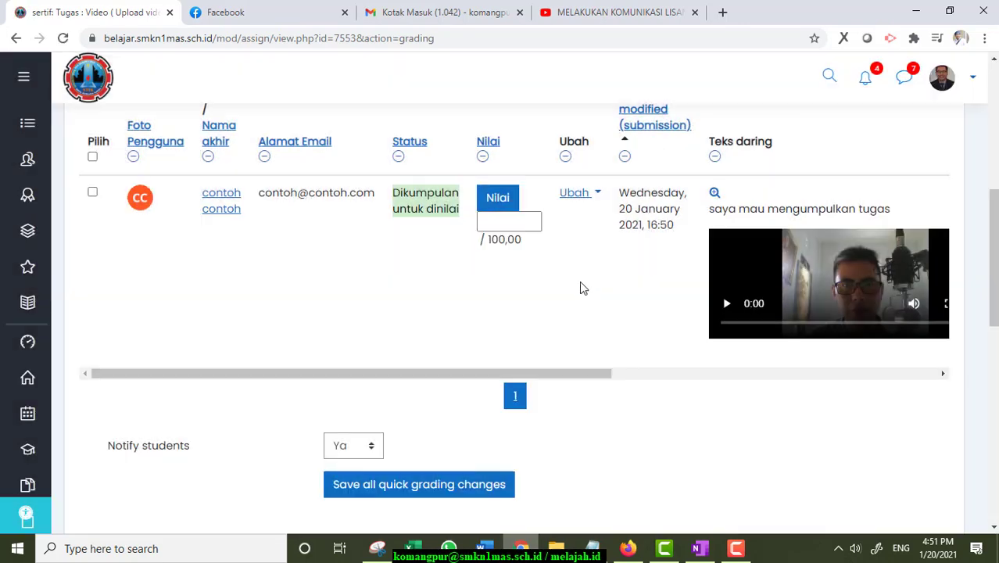
left_click(728, 307)
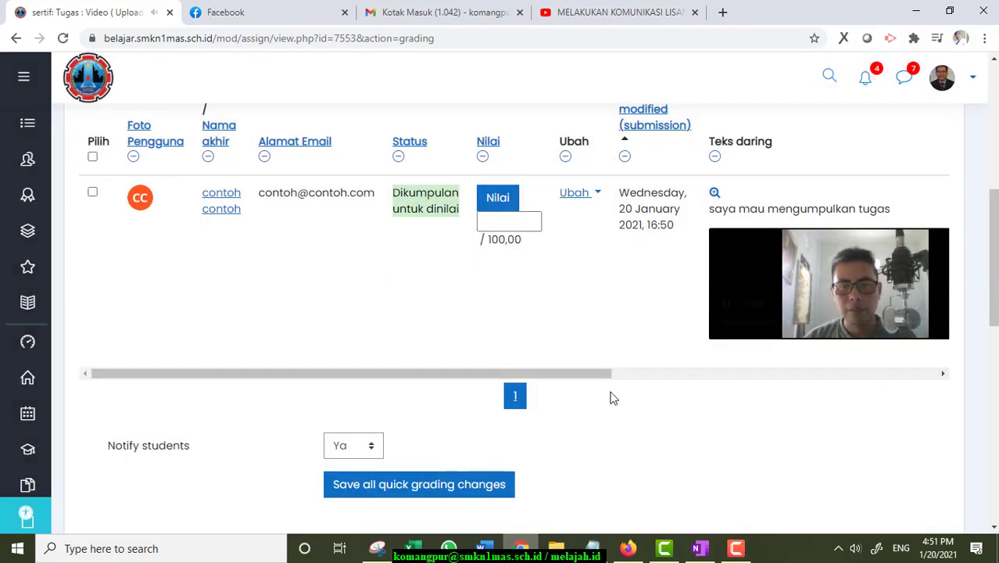
left_click_drag(577, 376, 631, 372)
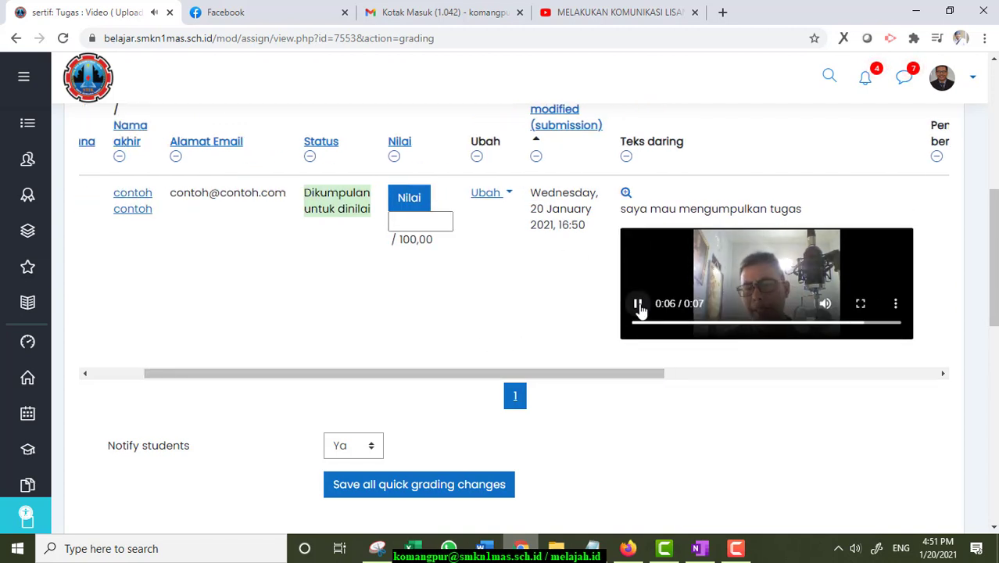
Grade the student's video submission with 98 and save all quick grading changes.
left_click(428, 221)
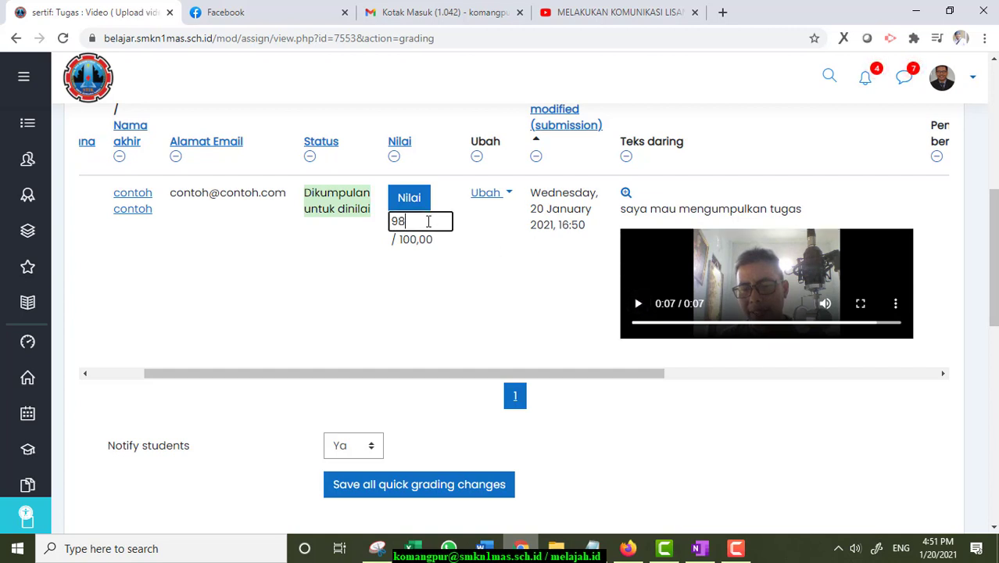
scroll(463, 329, "down", 1)
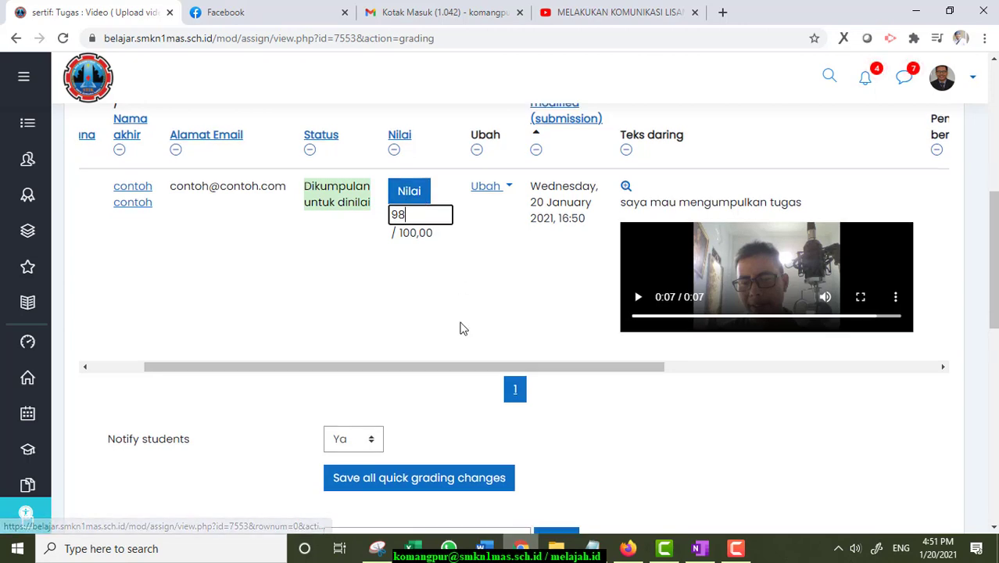
left_click(429, 412)
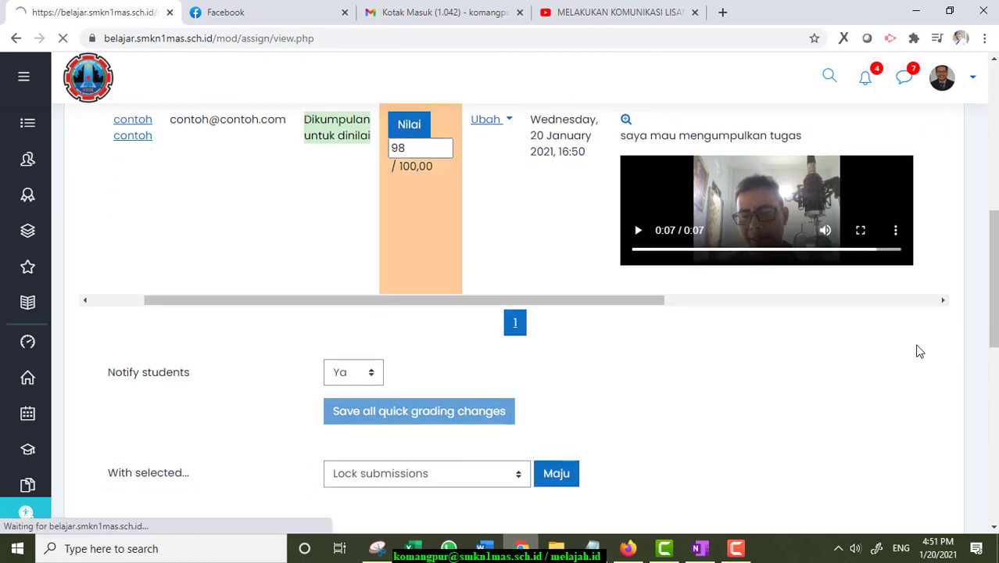
Continue from the quick grading confirmation back to the assignment's grading table.
scroll(558, 368, "down", 2)
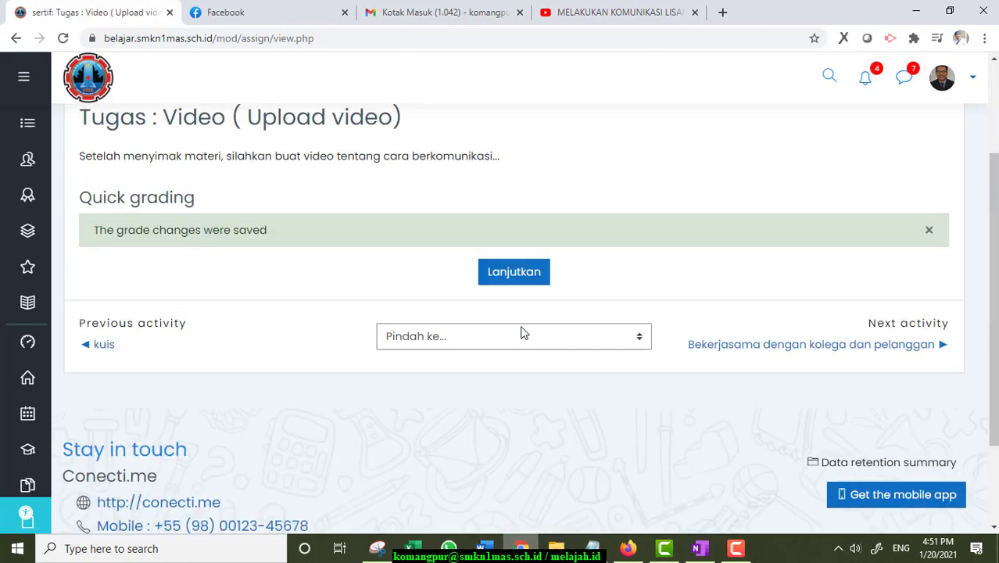
left_click(519, 274)
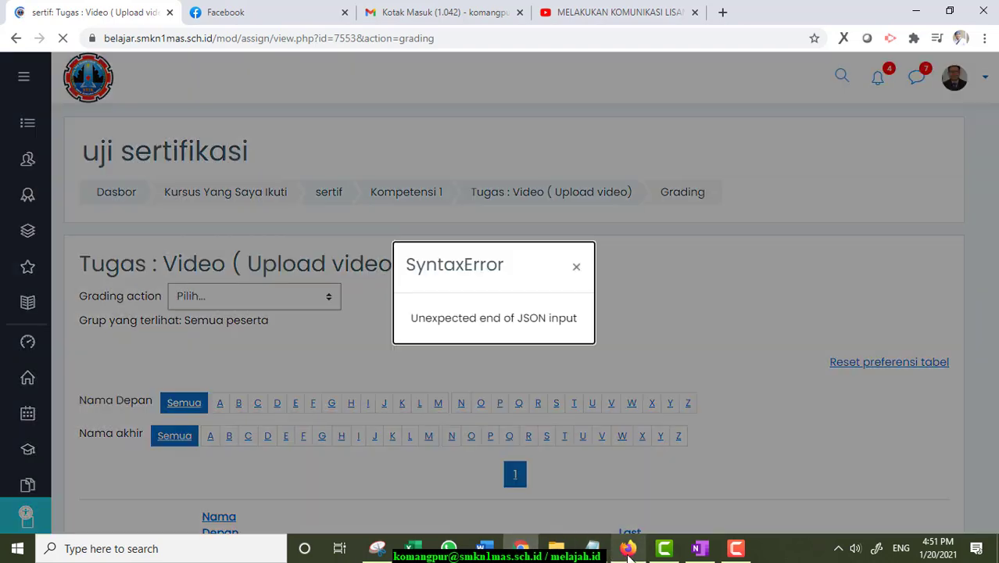
Switch to the student's Firefox window, reload the video assignment page and examine the teacher's feedback, dismissing the error dialog.
left_click(628, 548)
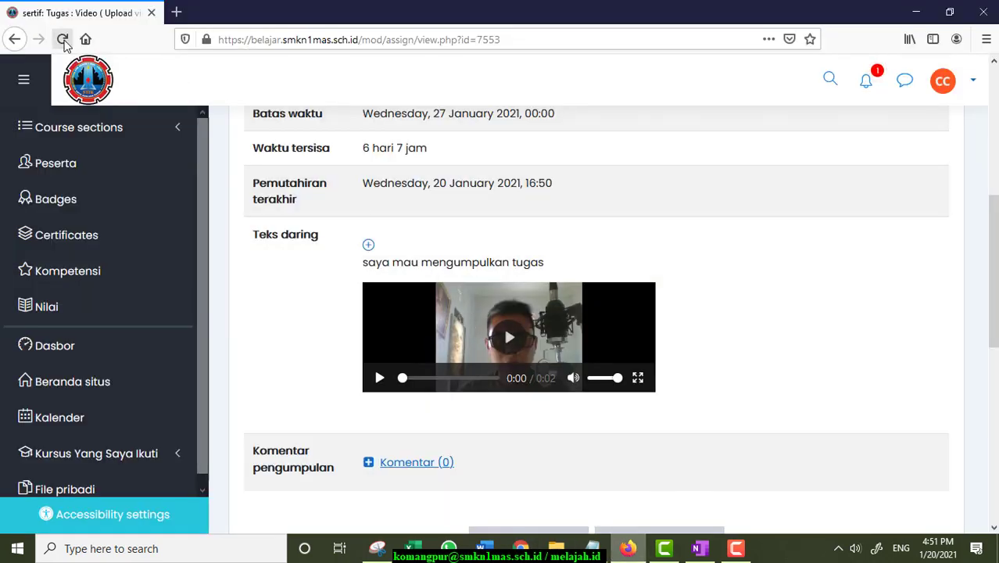
left_click(62, 39)
scroll(582, 215, "down", 5)
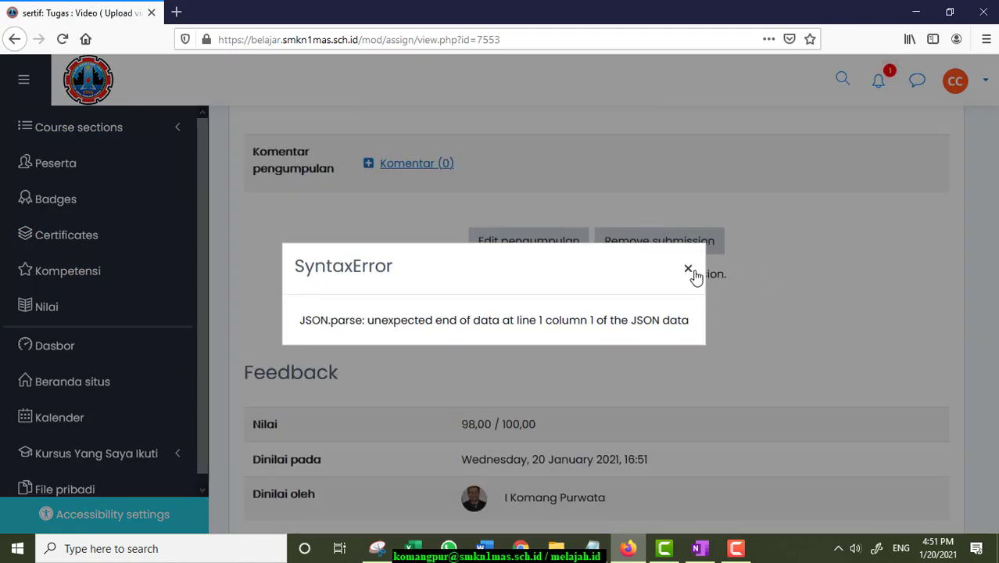
left_click(694, 270)
scroll(817, 283, "down", 5)
scroll(817, 283, "up", 3)
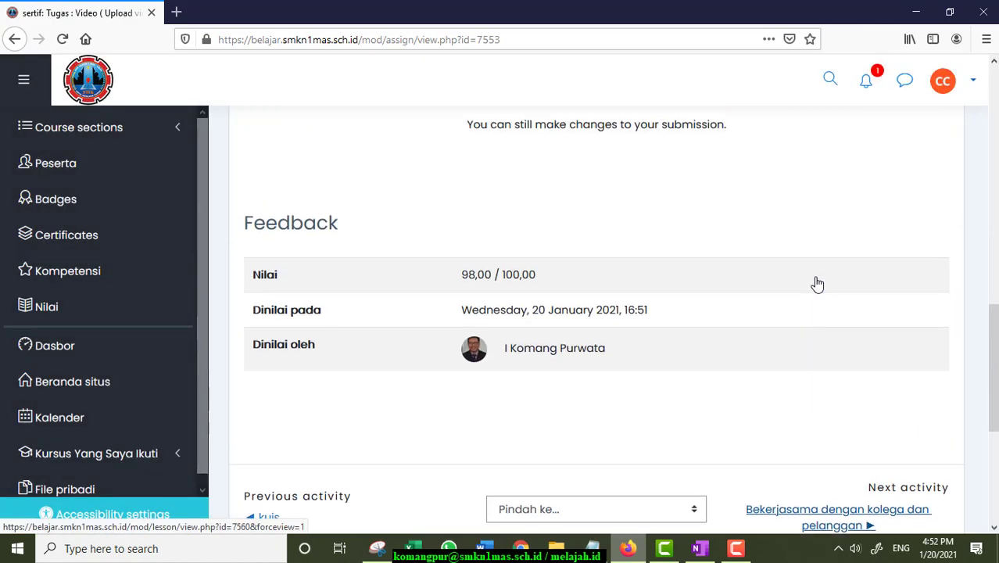
Return to the Kompetensi 1 section as student and check the Unit 1 activity completion marks and the notifications.
scroll(489, 279, "up", 11)
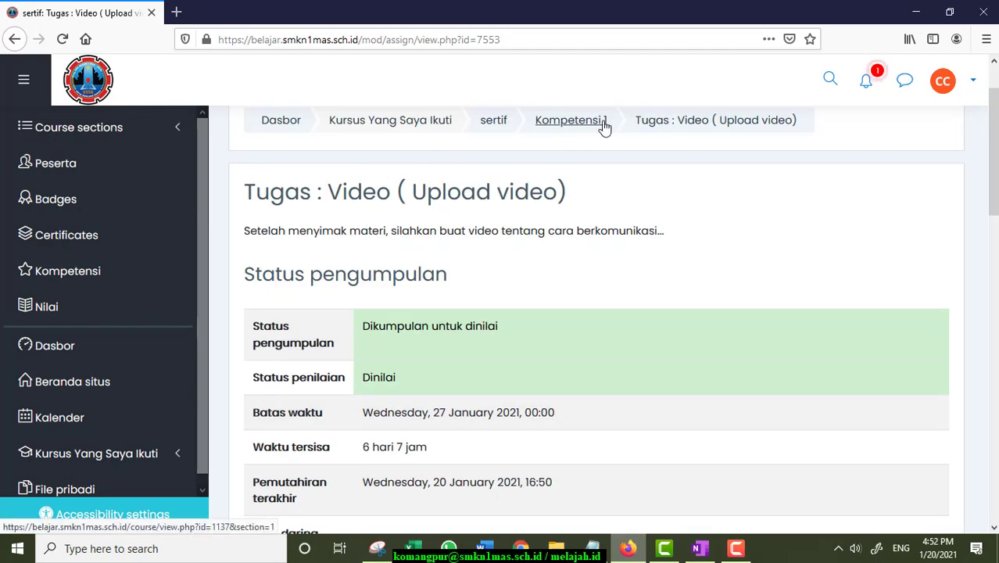
left_click(603, 126)
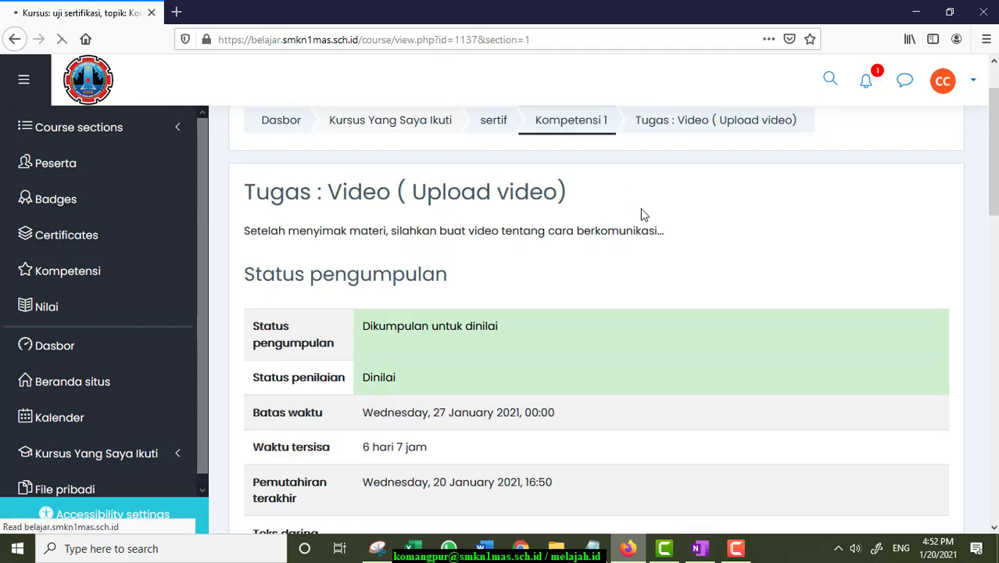
scroll(646, 223, "down", 5)
scroll(646, 225, "down", 1)
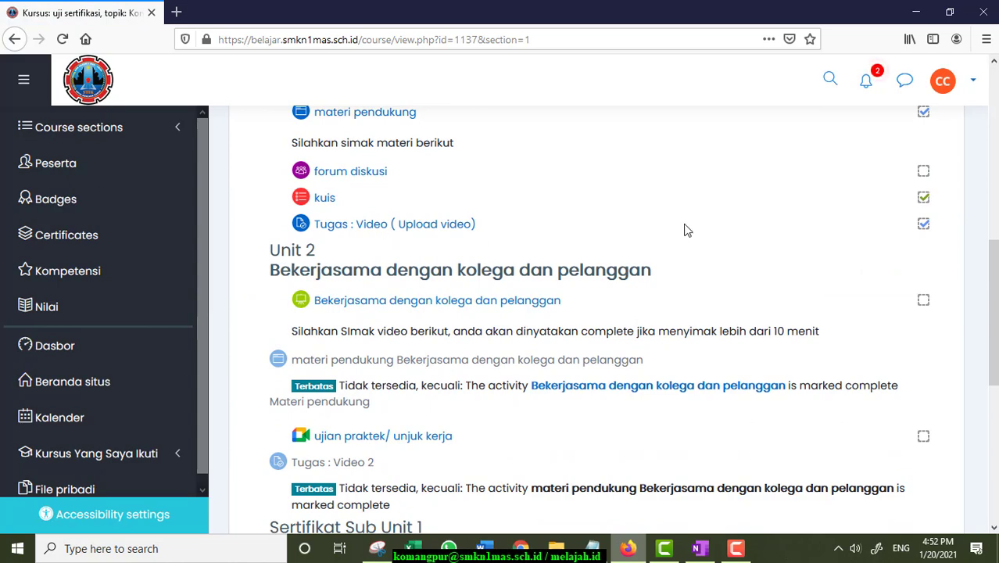
scroll(684, 230, "up", 3)
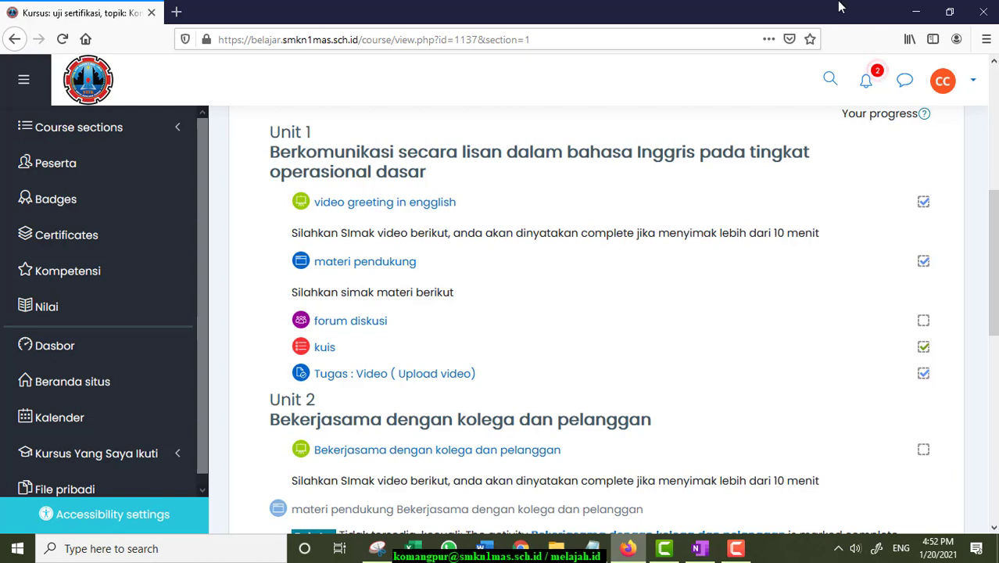
left_click(865, 81)
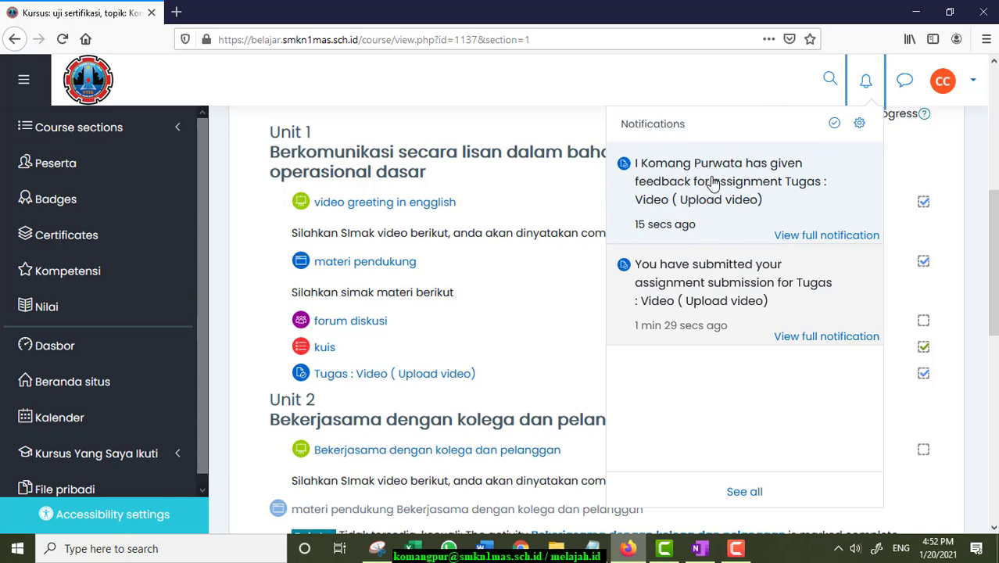
left_click(868, 88)
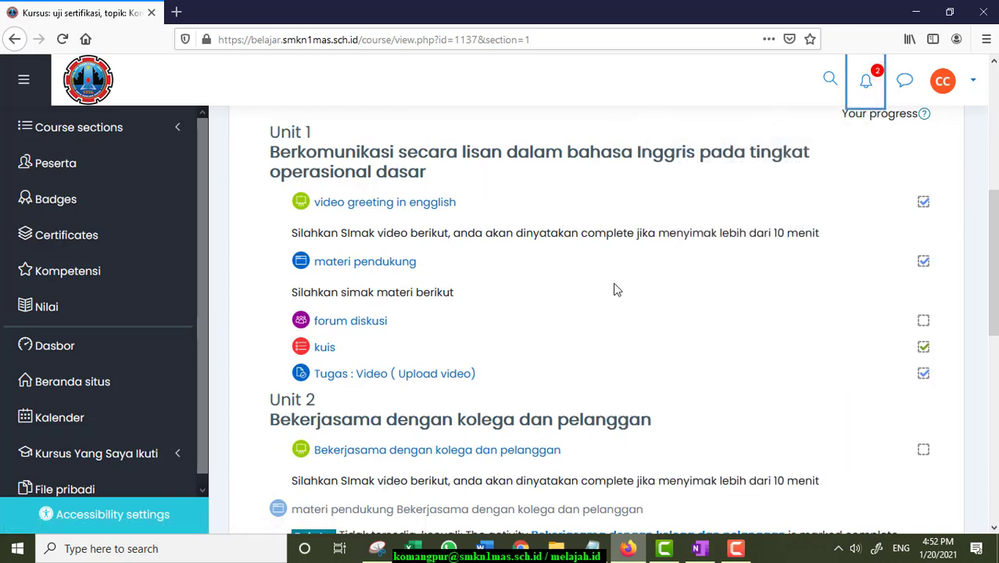
Open the Unit 2 lesson 'Bekerjasama dengan kolega dan pelanggan' as student, advance past its video page to the end and return to the course.
scroll(661, 241, "down", 3)
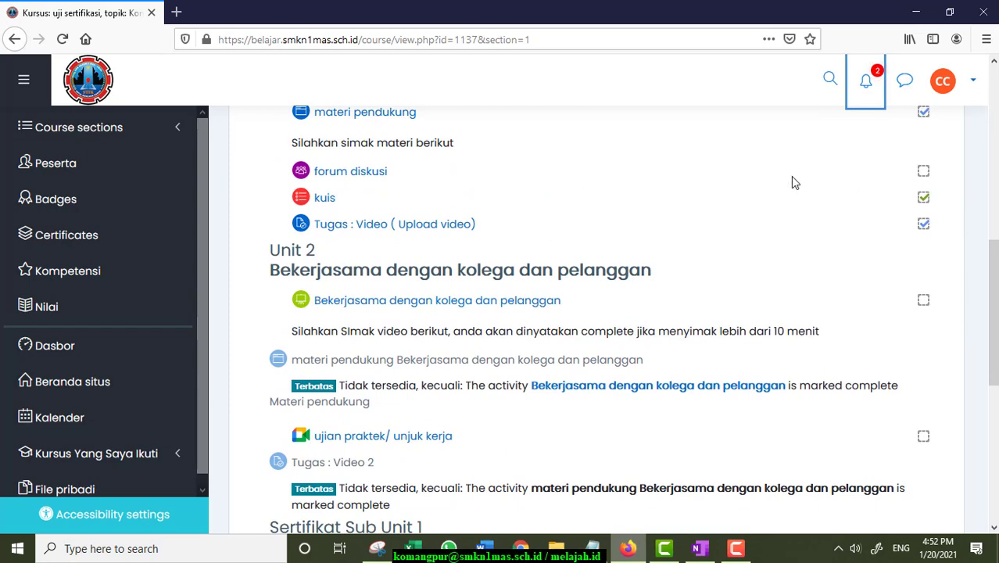
scroll(669, 224, "down", 3)
scroll(465, 189, "up", 2)
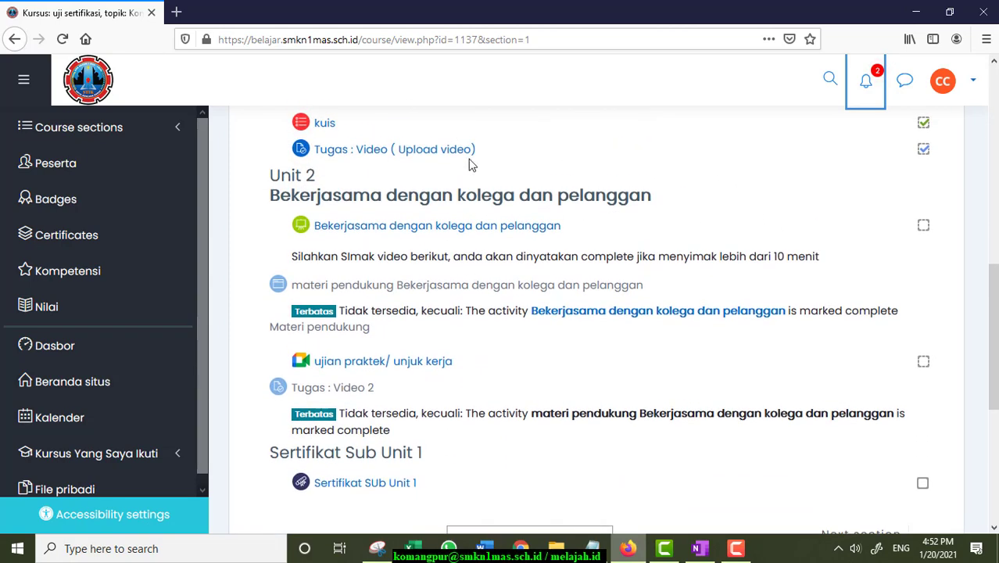
left_click(444, 223)
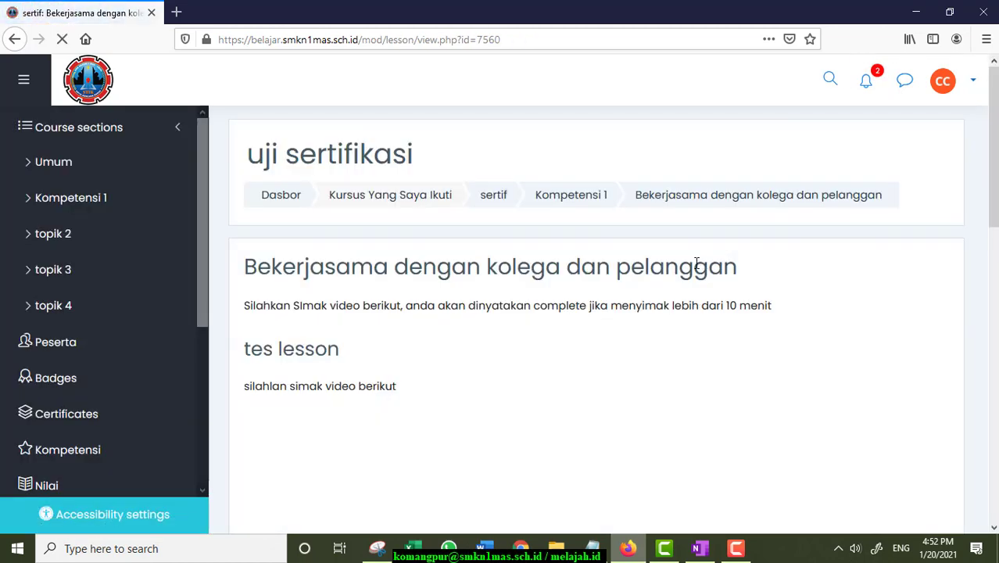
scroll(410, 281, "down", 2)
scroll(508, 249, "down", 2)
scroll(546, 246, "down", 3)
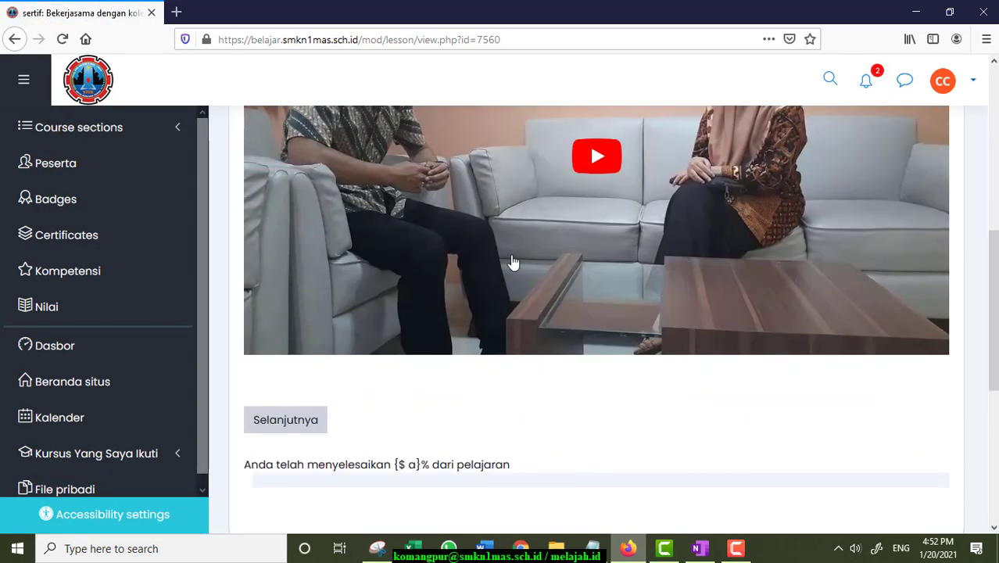
left_click(316, 419)
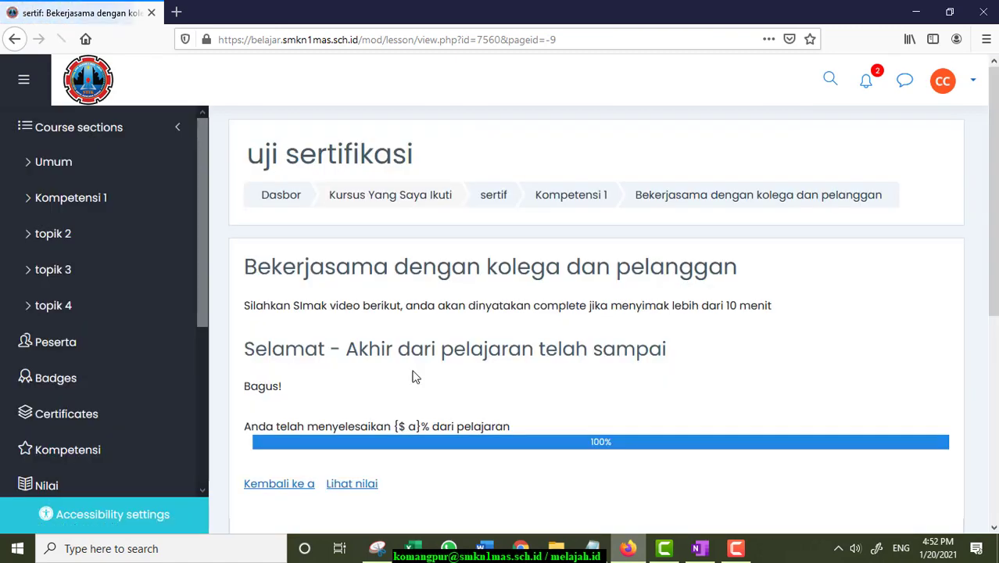
scroll(671, 289, "down", 5)
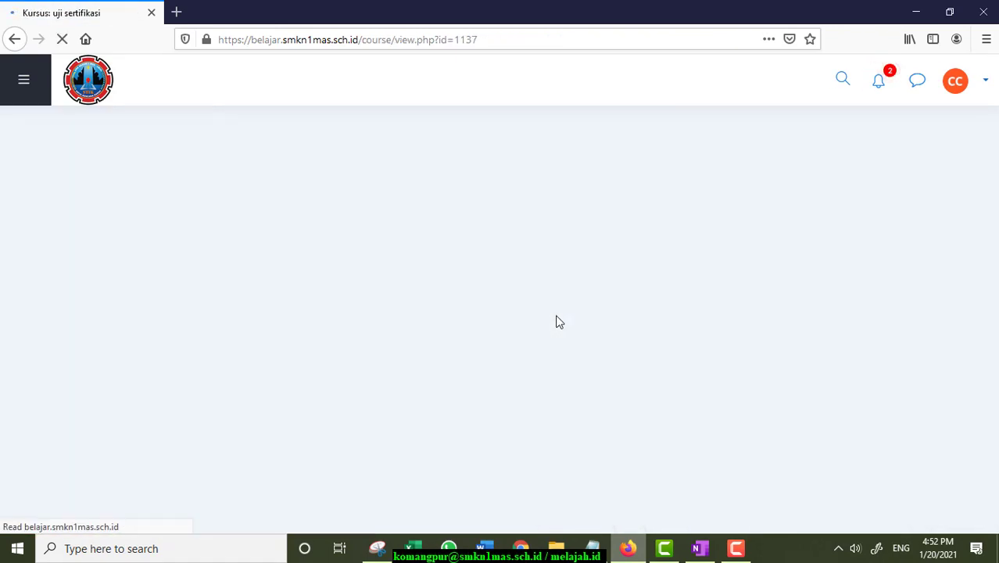
scroll(546, 314, "down", 5)
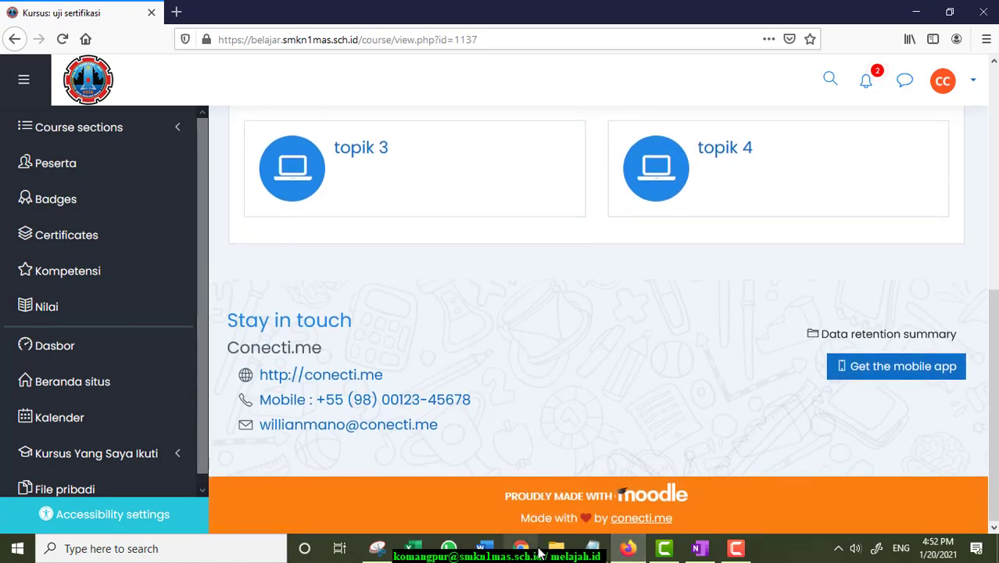
Switch to the teacher's Chrome window, dismiss the error dialog and open Kompetensi 1's lesson 'Bekerjasama dengan kolega dan pelanggan'.
left_click(520, 548)
left_click(578, 266)
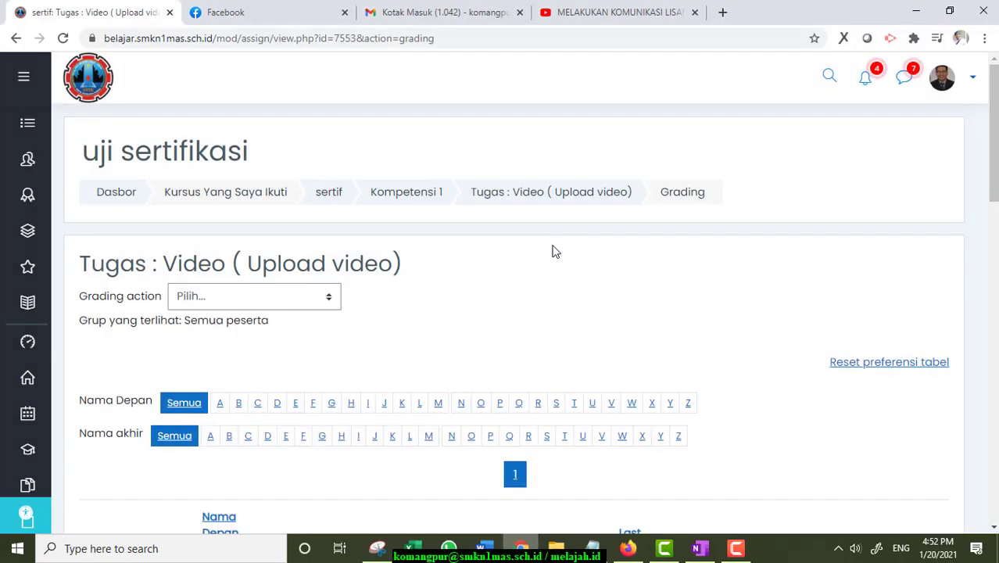
left_click(406, 192)
scroll(313, 269, "down", 6)
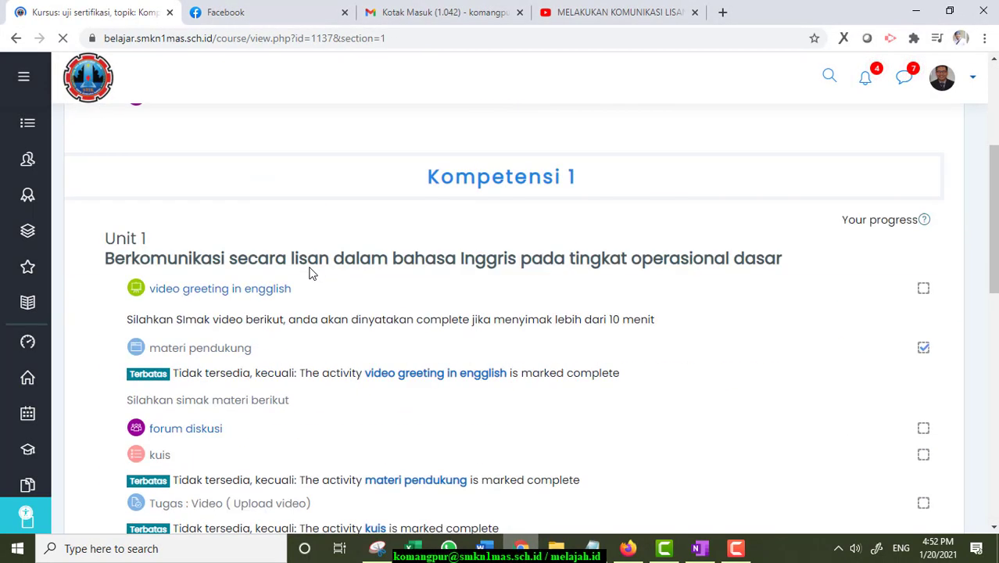
scroll(268, 349, "down", 3)
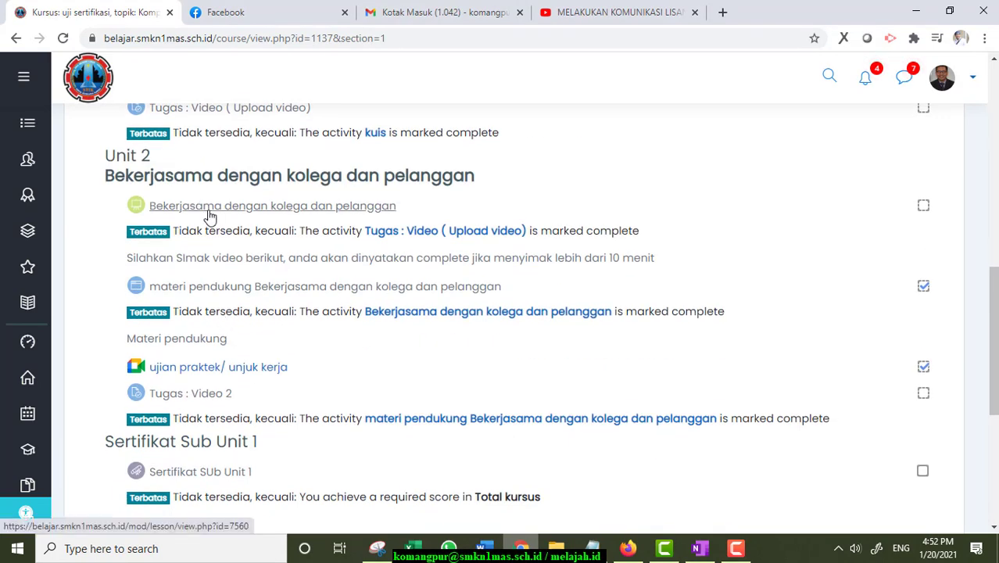
left_click(209, 206)
scroll(391, 285, "down", 2)
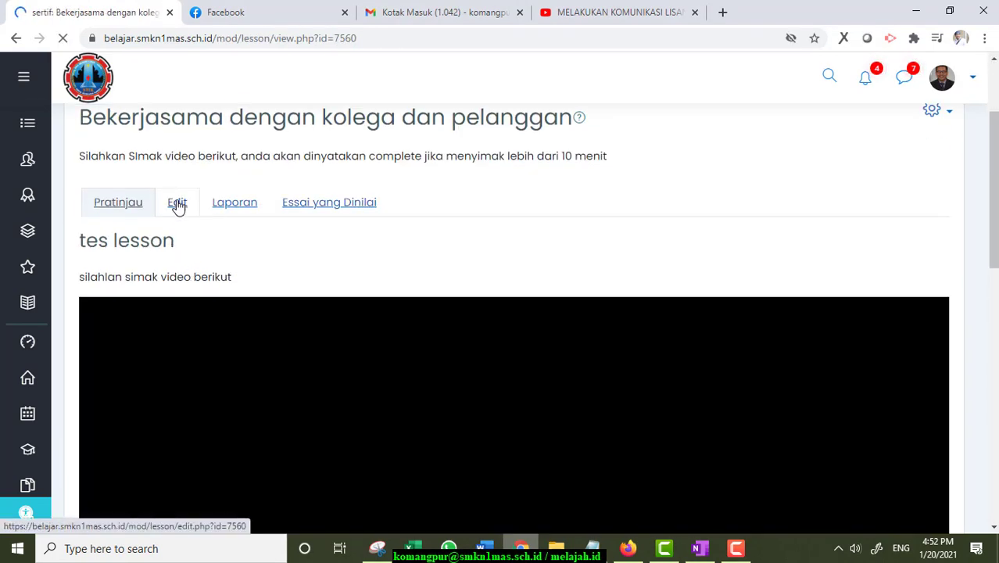
Edit the lesson and add a question page of type Short answer after the 'tes lesson' page.
left_click(196, 209)
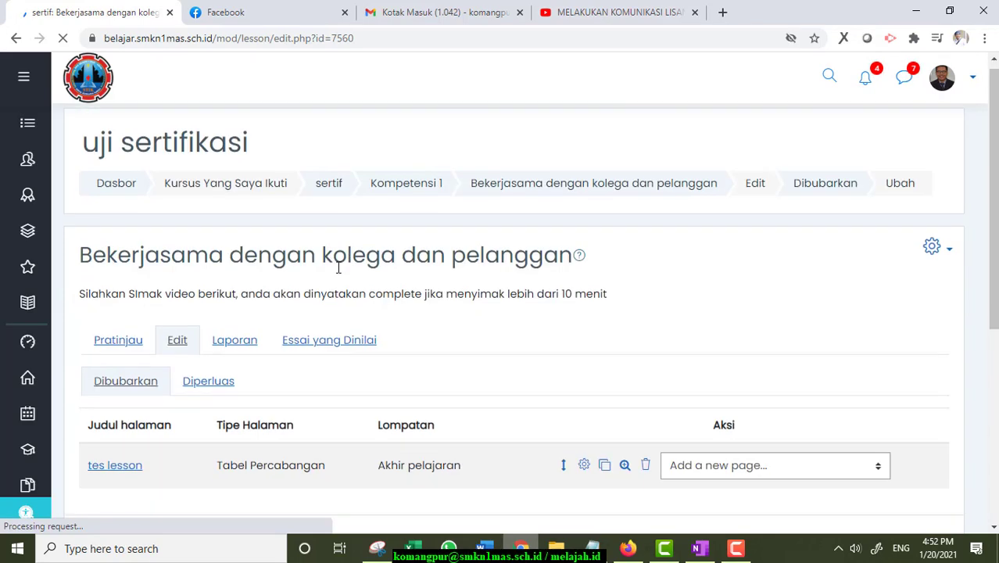
scroll(334, 264, "down", 4)
left_click(703, 180)
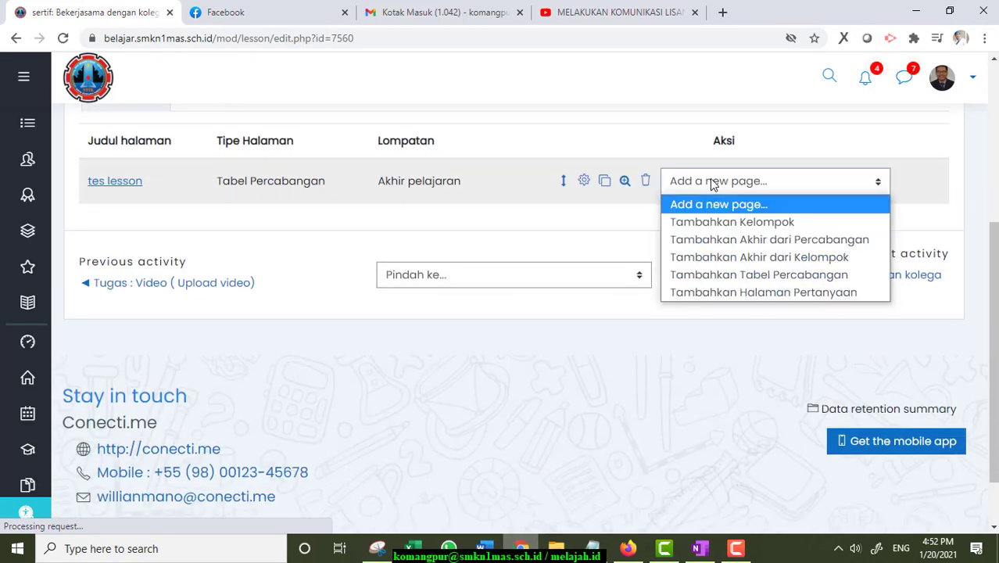
left_click(709, 292)
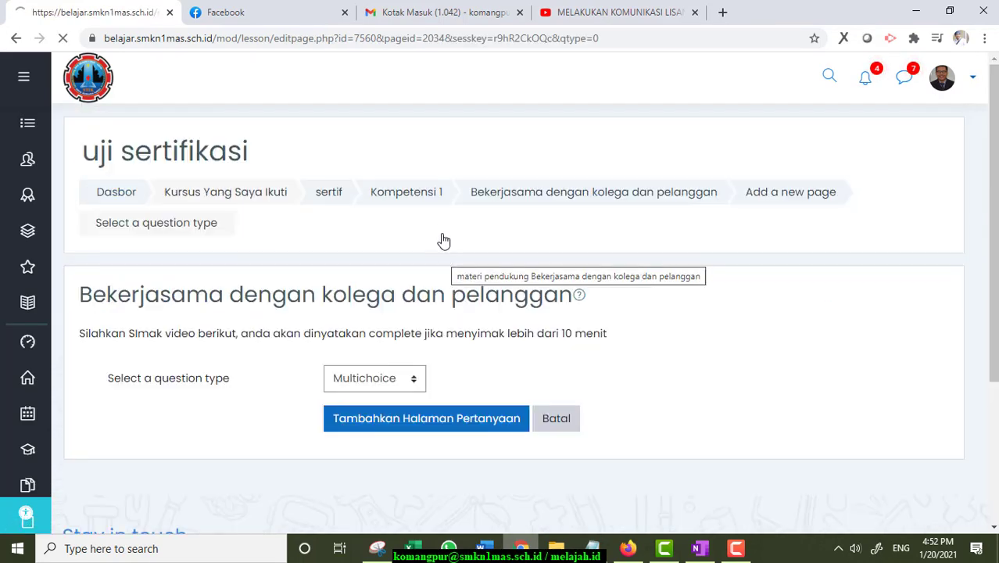
scroll(426, 258, "down", 1)
left_click(393, 310)
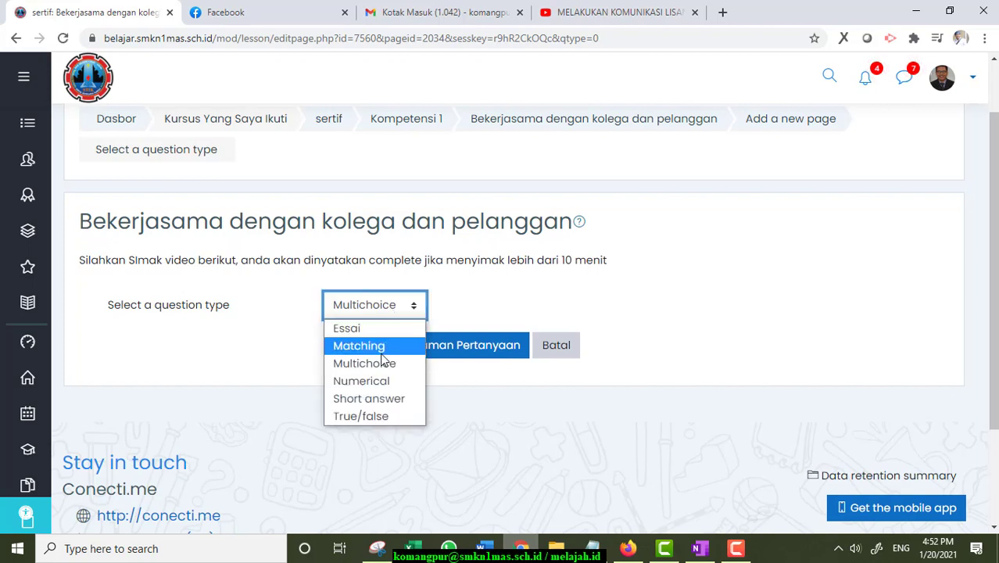
left_click(376, 399)
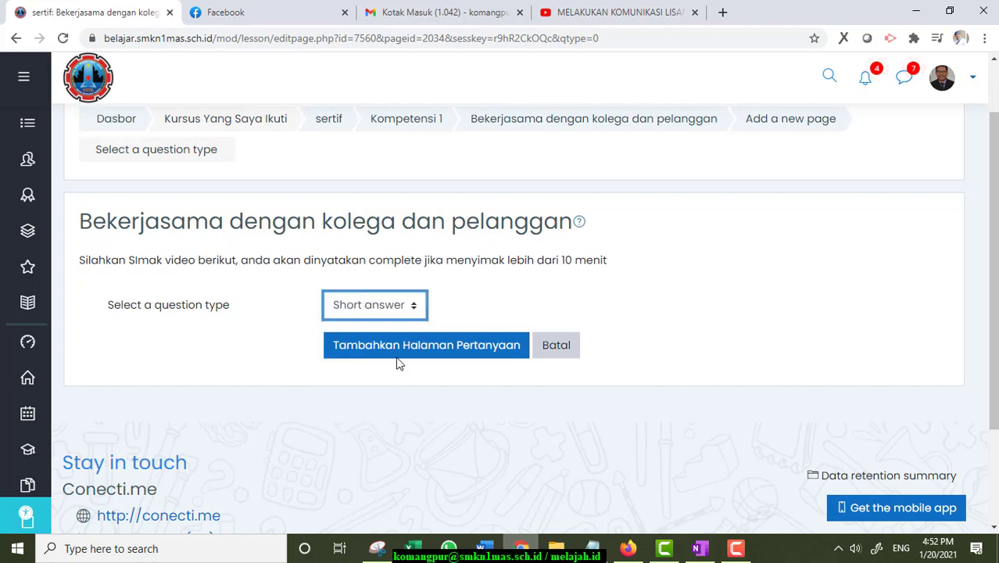
scroll(465, 295, "down", 1)
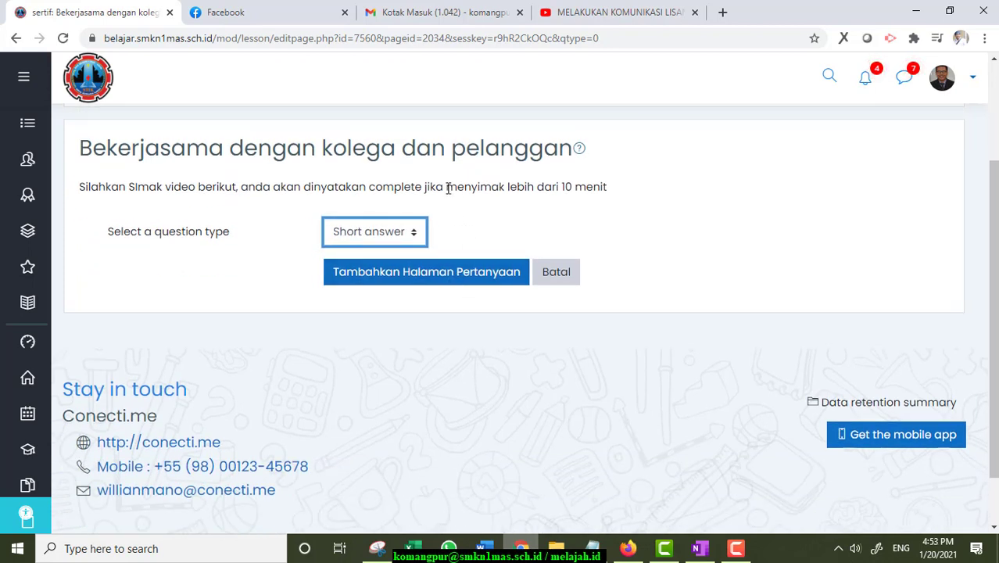
left_click(438, 281)
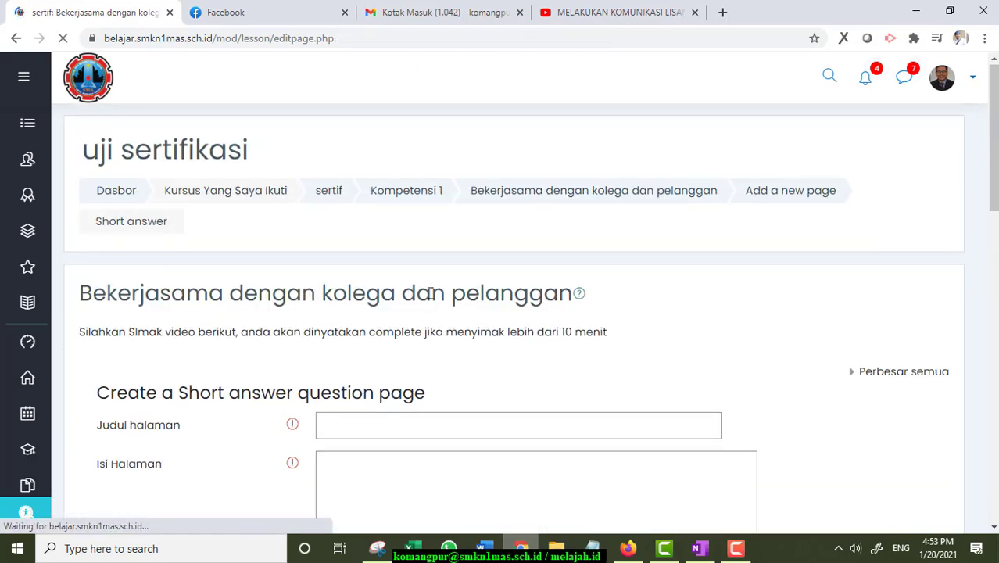
Title the short answer question page 'soal' and enter 'warna putih bahasa inggri' as its page contents.
left_click(435, 353)
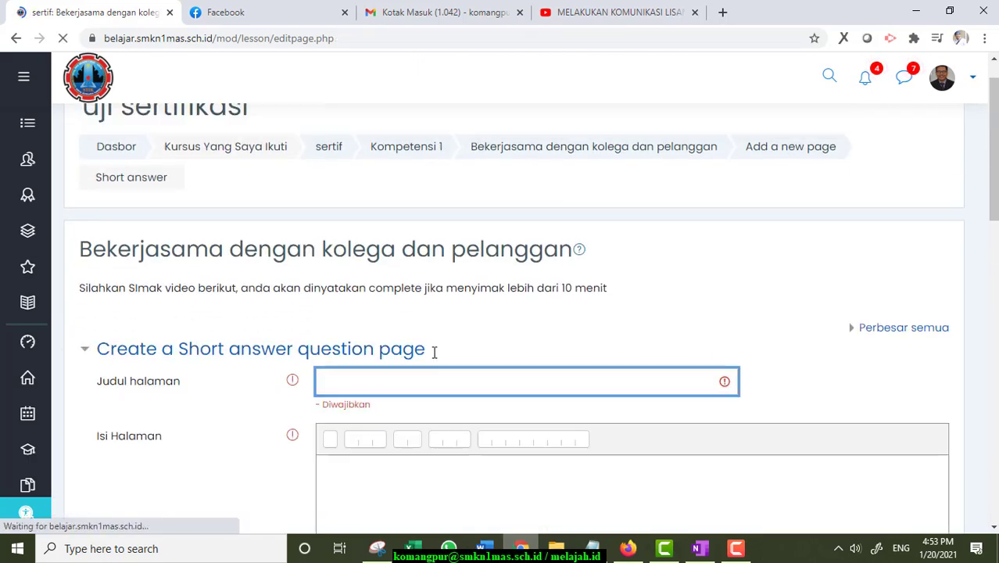
left_click(444, 381)
type("soal")
scroll(453, 368, "down", 3)
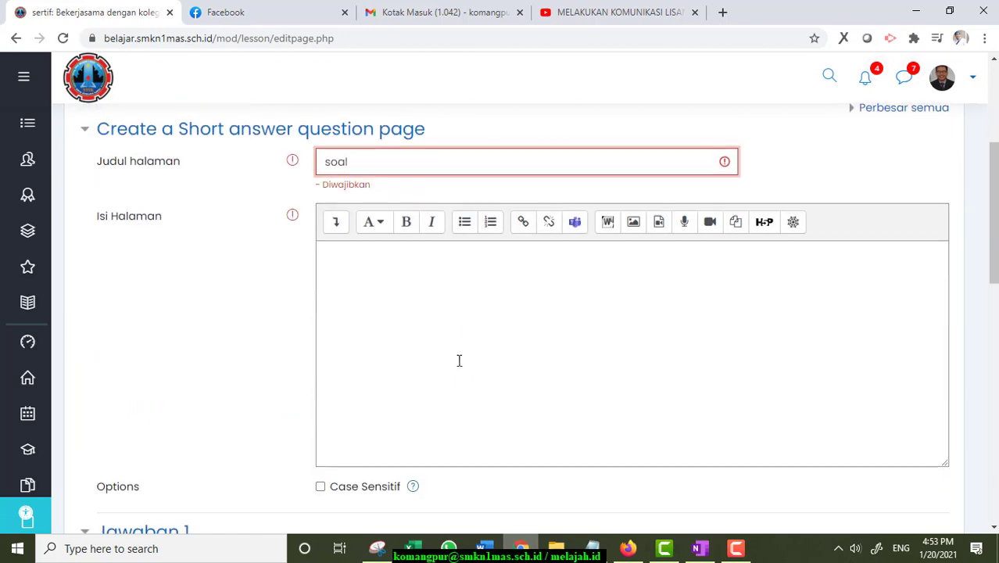
left_click(468, 326)
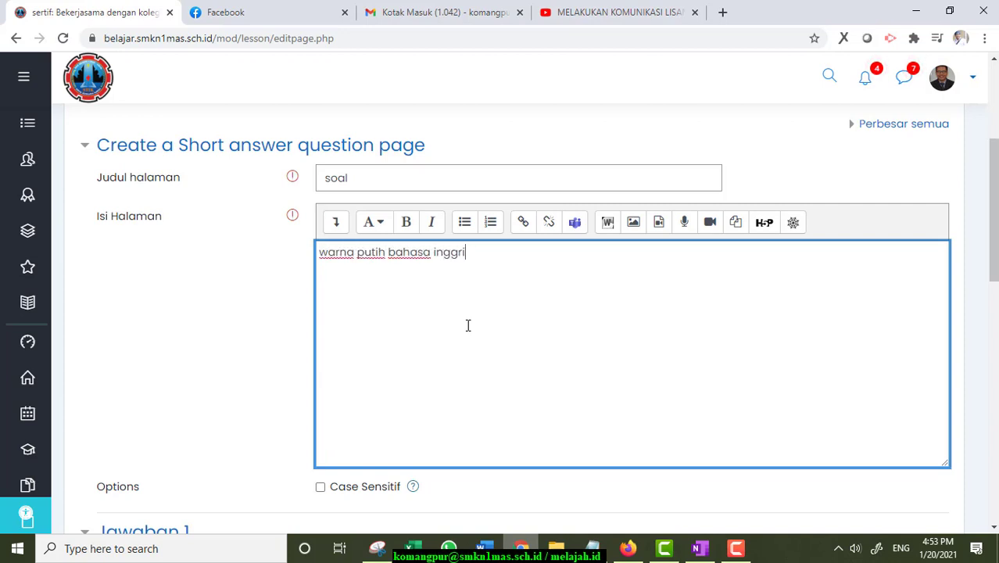
Set Jawaban 1 of the question to 'white' with a score of 100.
scroll(467, 326, "down", 5)
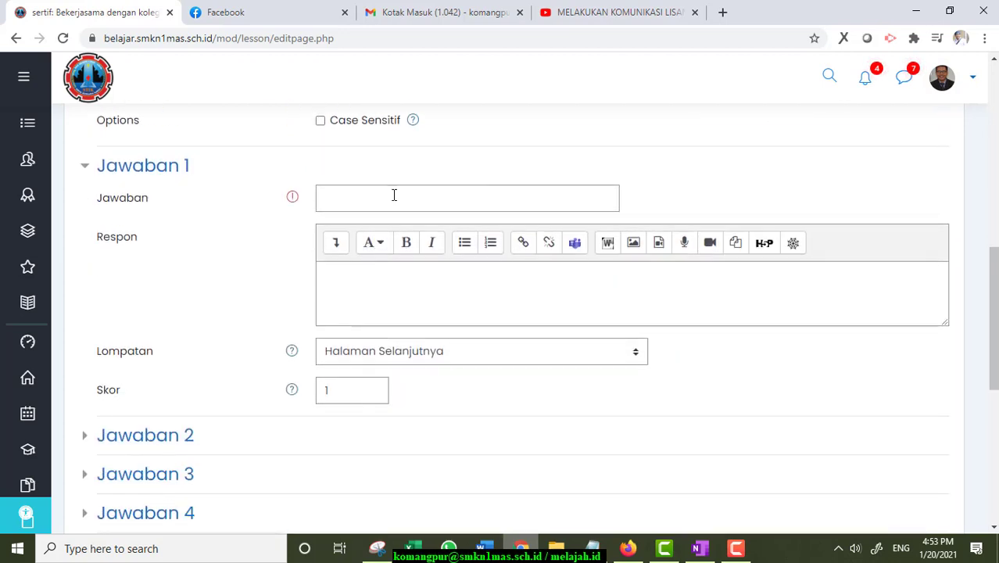
left_click(394, 197)
type("white")
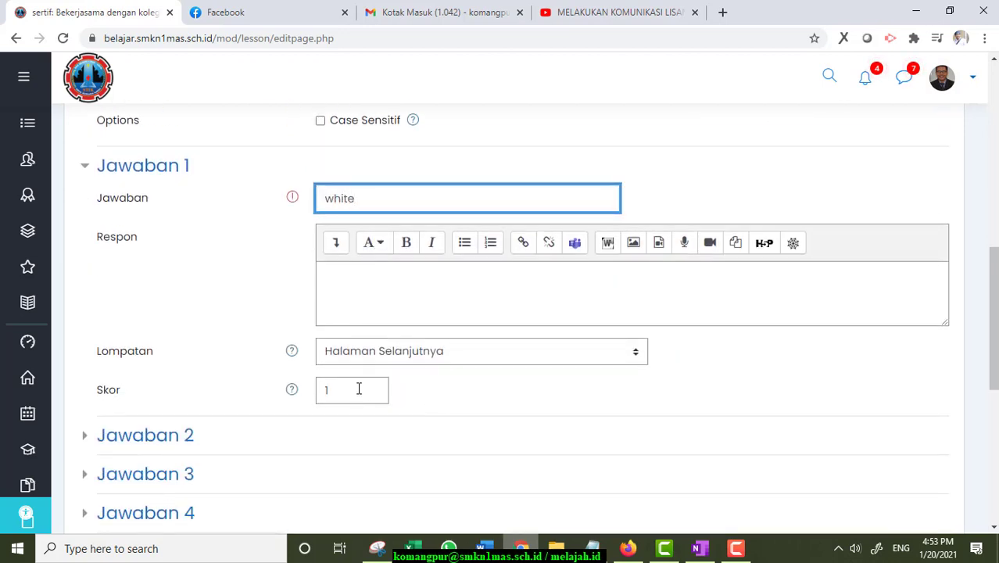
left_click(359, 389)
key("BackSpace")
type("100")
scroll(376, 360, "down", 3)
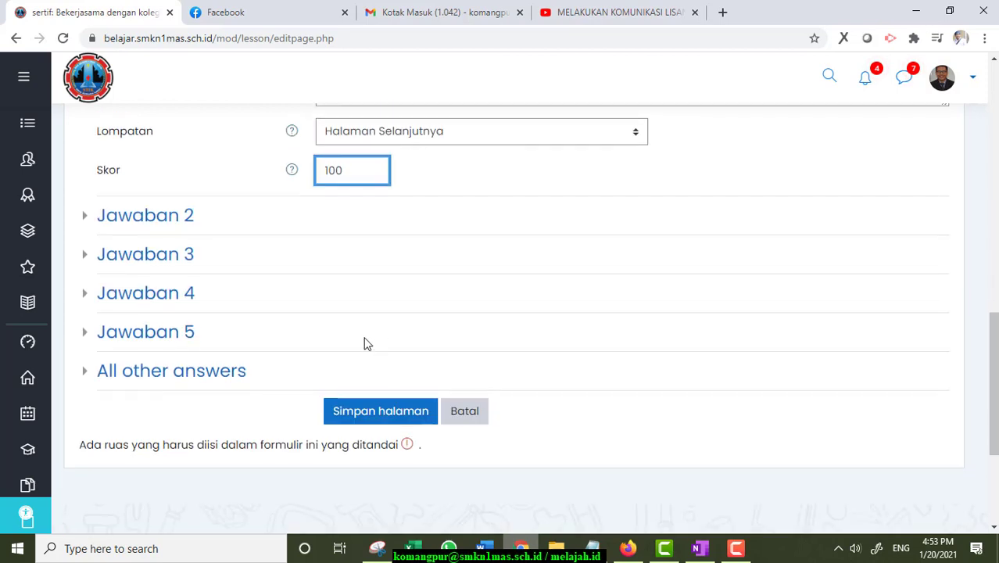
Set the Jawaban 1 jump of the short answer question to 'Akhir pelajaran' and save the question page.
left_click(396, 134)
left_click(393, 208)
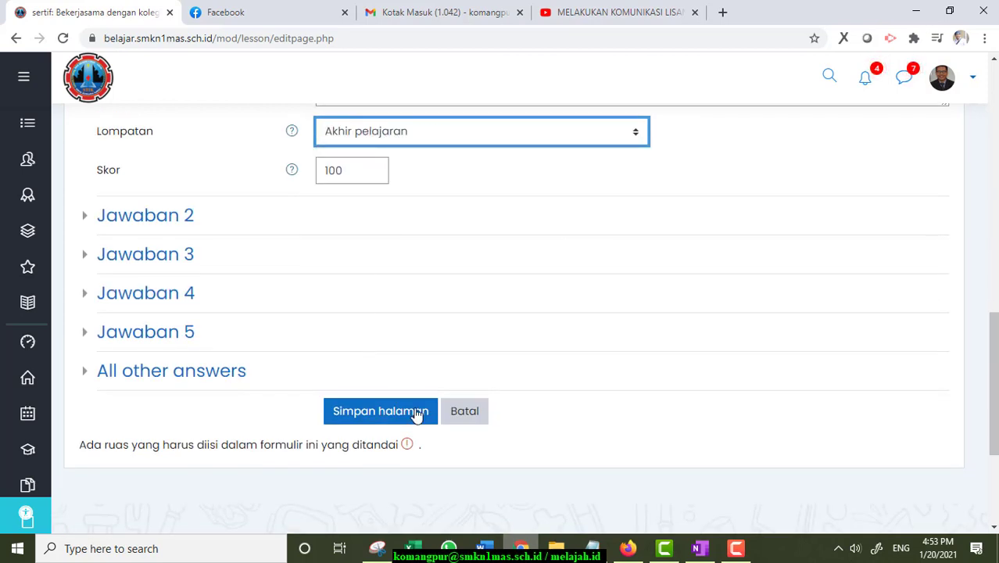
left_click(401, 417)
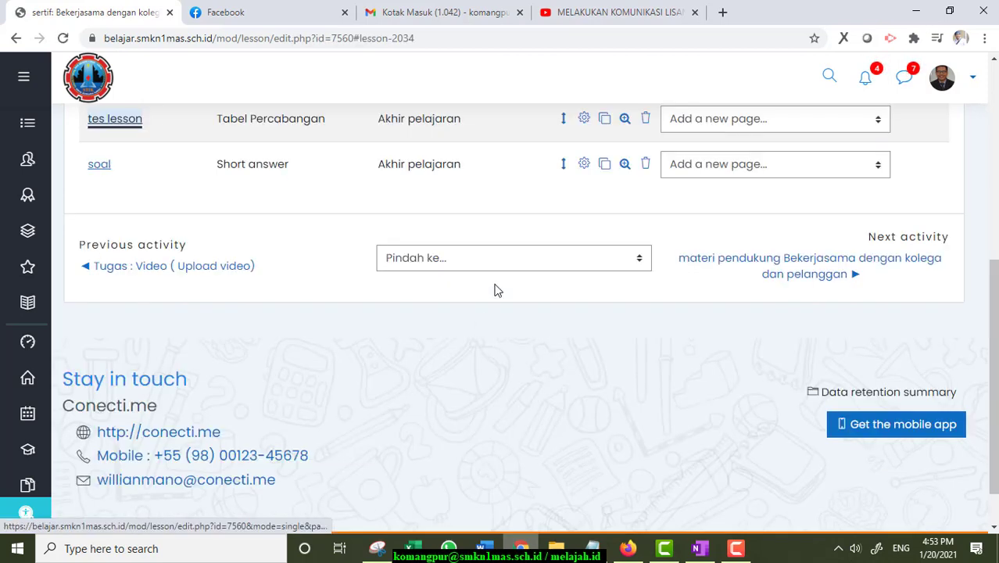
Edit the 'tes lesson' page so its Content 1 jump leads to 'soal', and save the page.
scroll(494, 290, "up", 2)
left_click(585, 267)
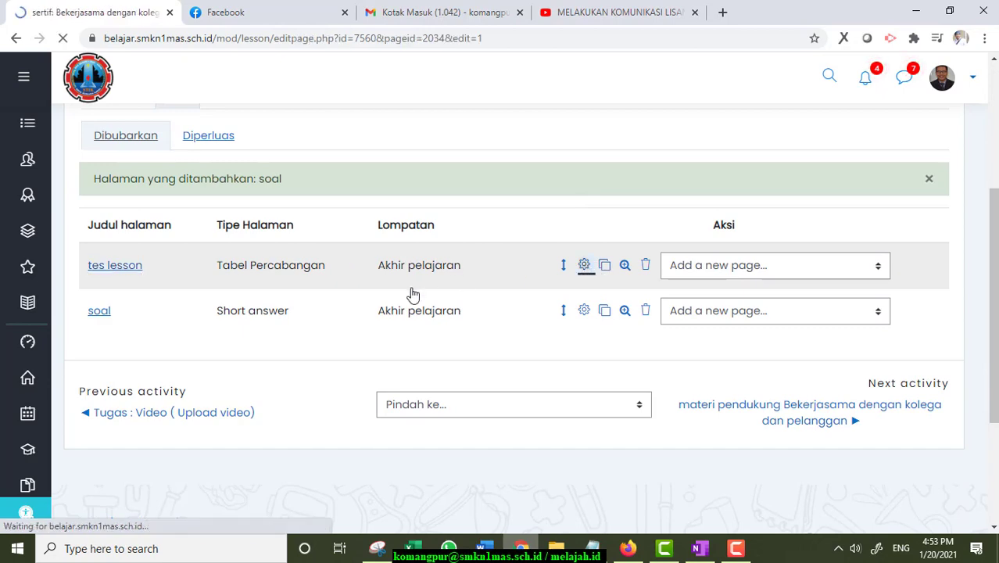
scroll(290, 326, "down", 6)
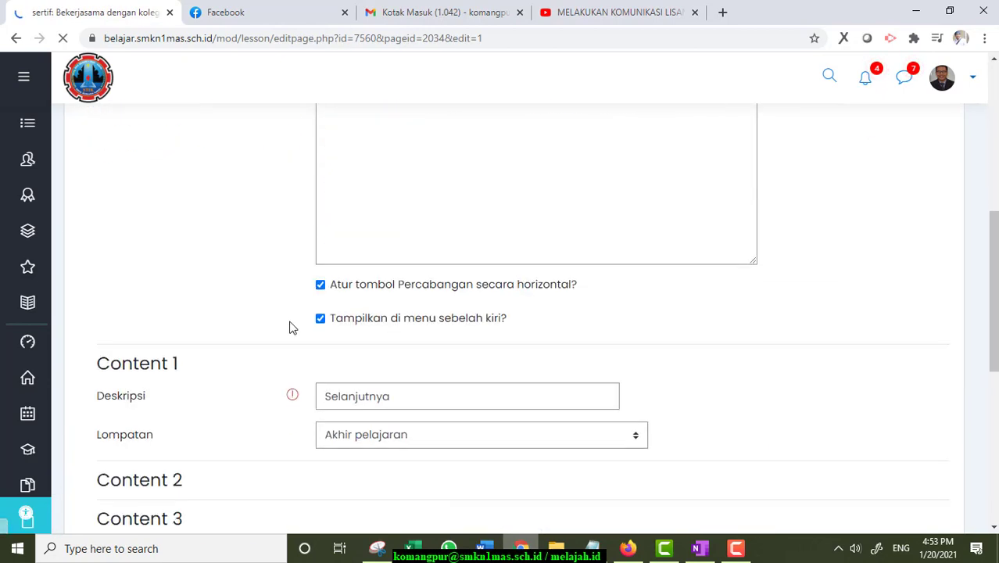
left_click(381, 435)
left_click(371, 474)
left_click(372, 474)
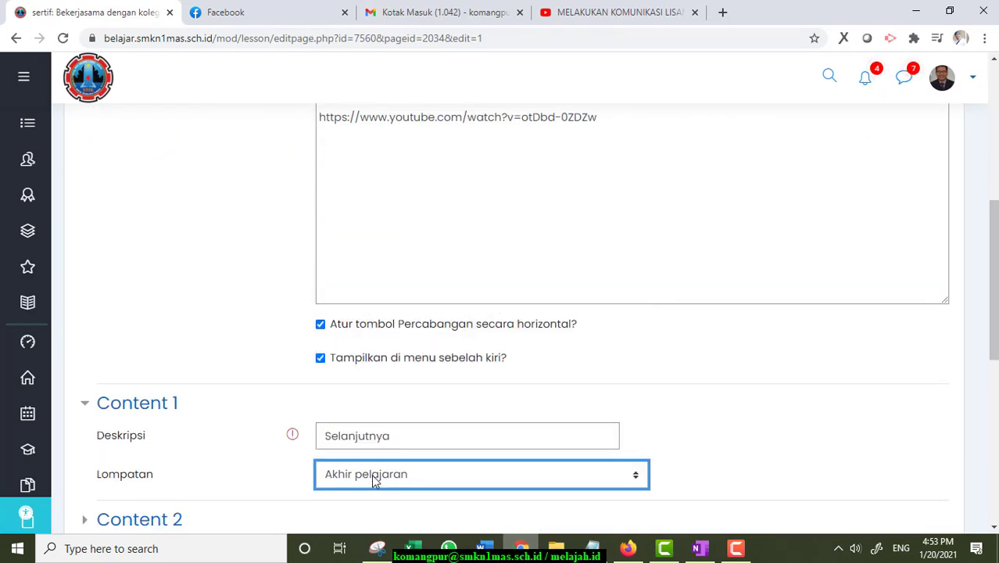
left_click(371, 473)
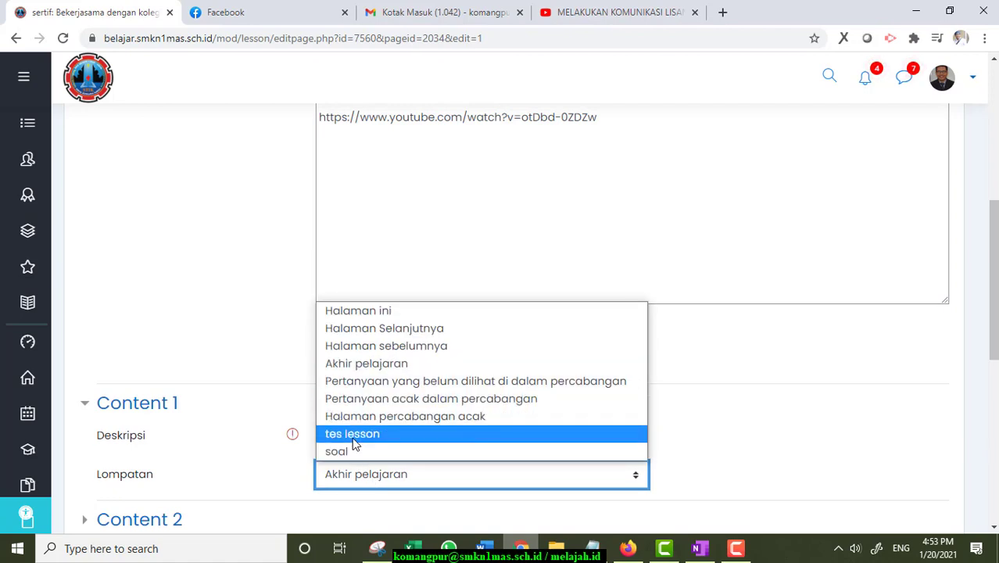
left_click(351, 452)
scroll(508, 430, "down", 3)
left_click(383, 453)
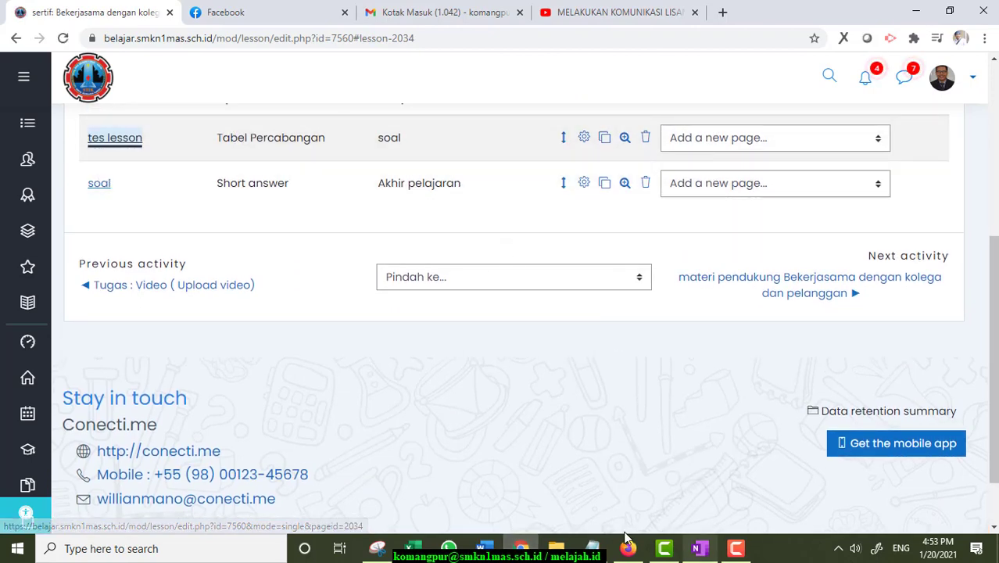
scroll(397, 164, "up", 5)
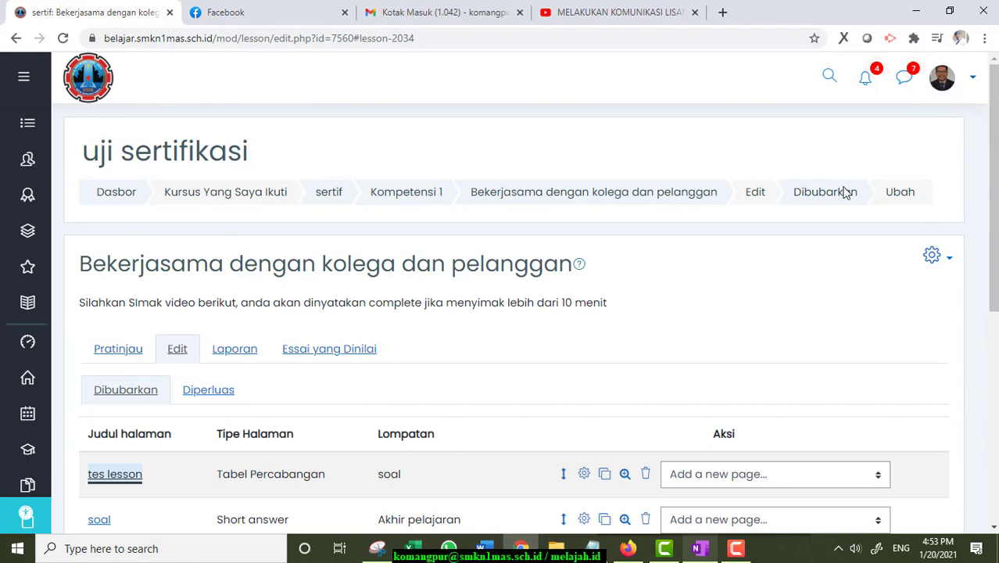
Switch to the student's Firefox window and open the lesson 'Bekerjasama dengan kolega dan pelanggan' in Kompetensi 1.
left_click(627, 550)
scroll(312, 211, "up", 5)
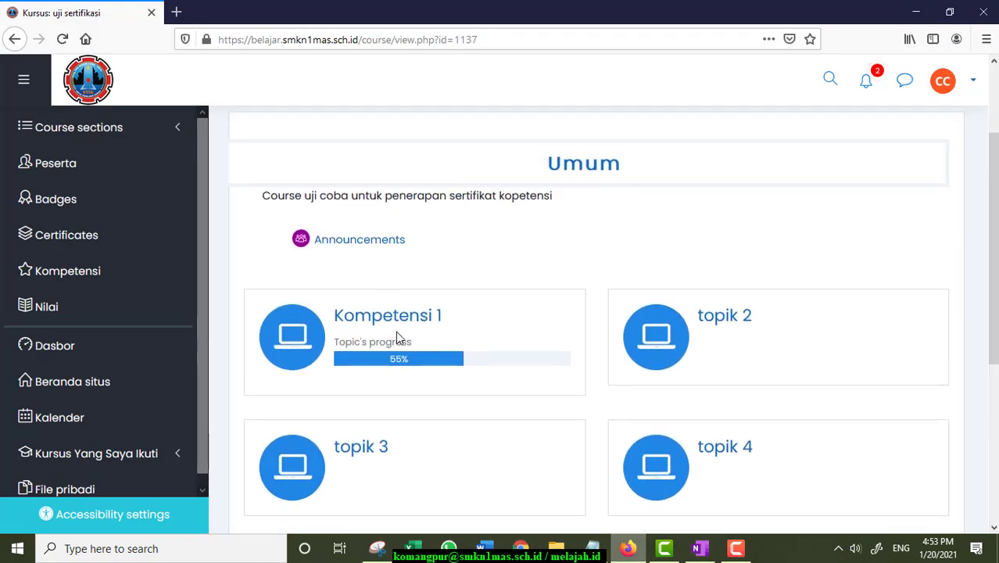
left_click(395, 331)
scroll(704, 313, "down", 9)
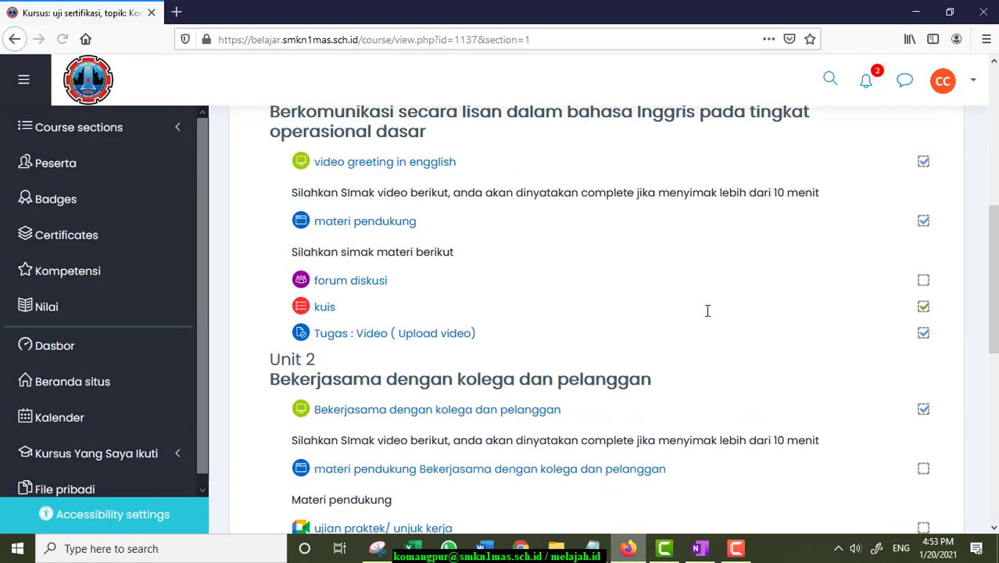
scroll(264, 127, "up", 2)
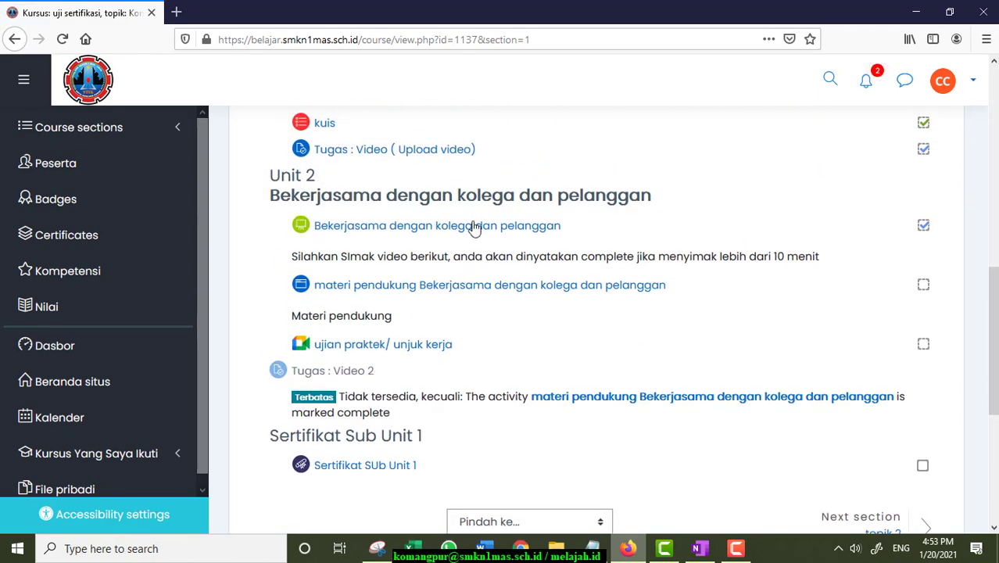
left_click(397, 226)
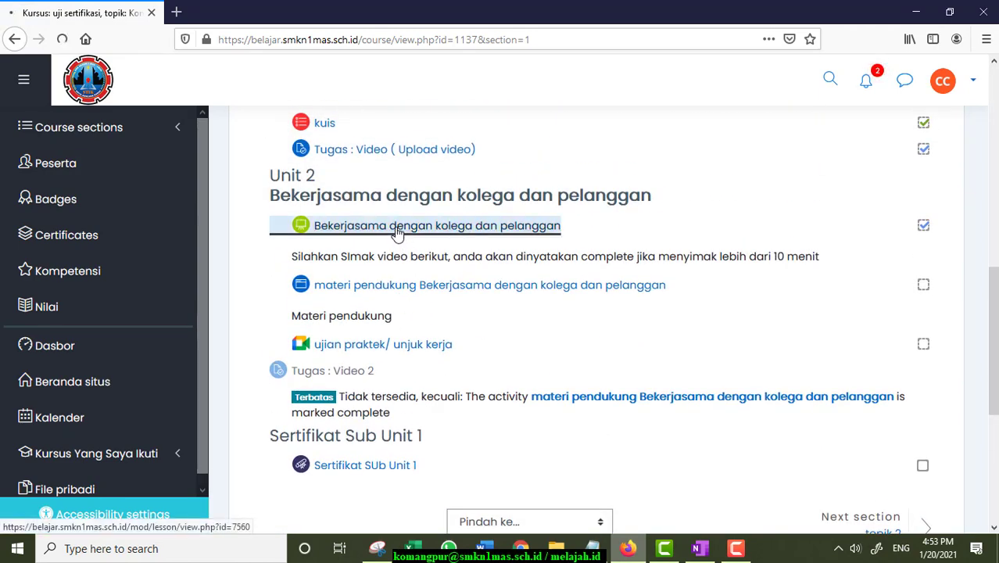
scroll(396, 233, "down", 4)
scroll(397, 232, "down", 4)
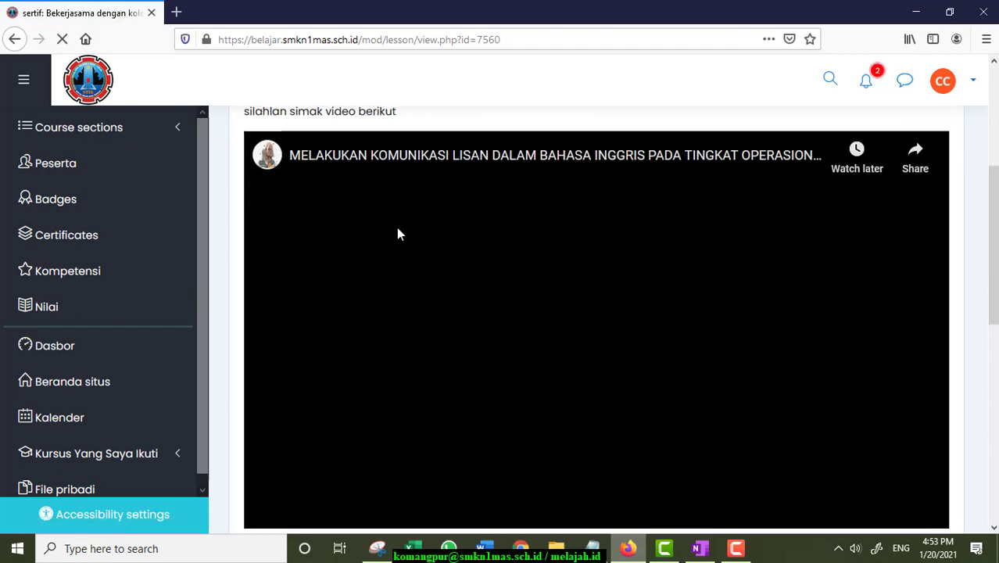
Continue from the video page to the question about 'warna putih' in English and submit an answer.
left_click(287, 346)
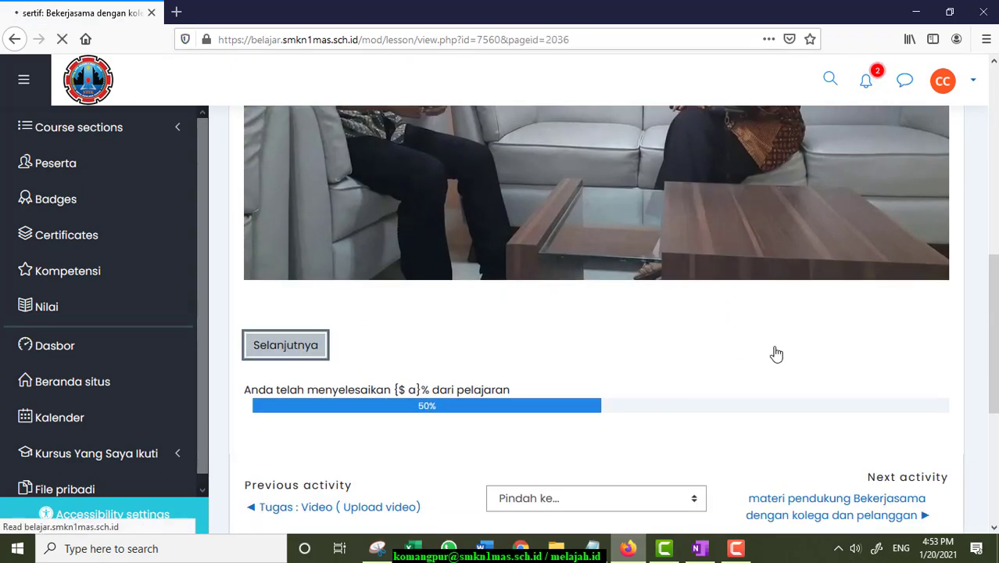
scroll(549, 317, "down", 2)
left_click(507, 229)
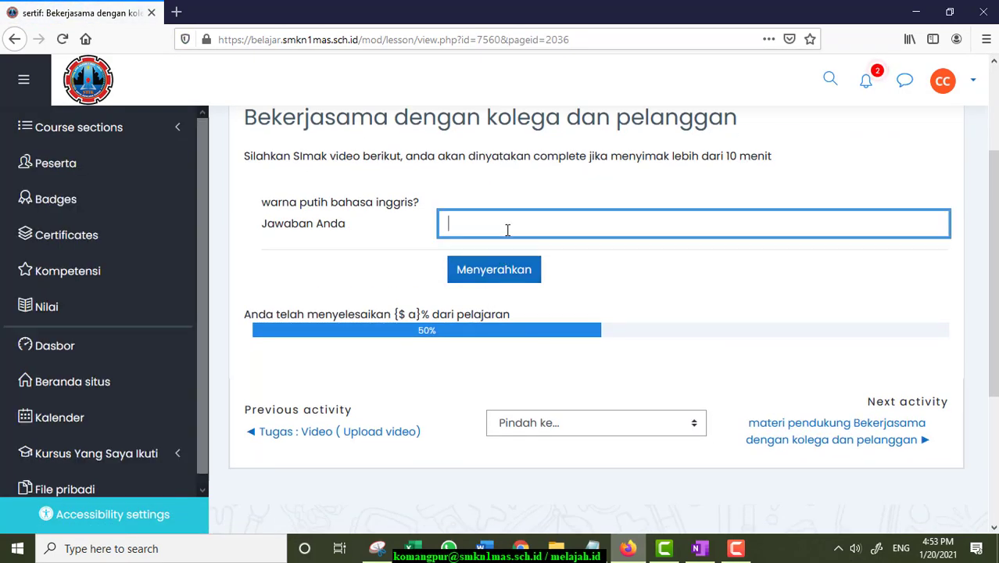
left_click(479, 270)
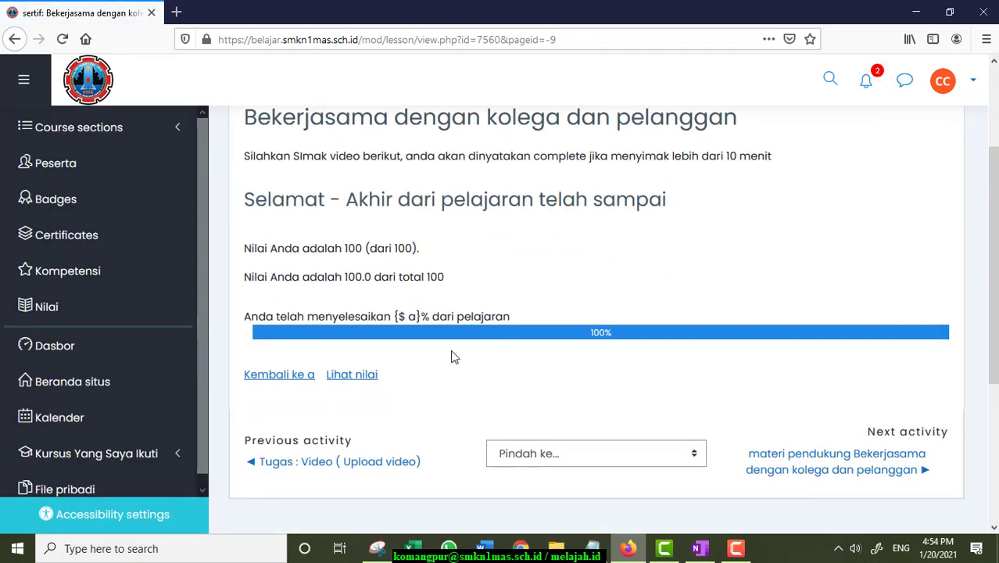
View the student's grades from the finished lesson and examine each activity's weight, score and contribution to the course total.
left_click(350, 376)
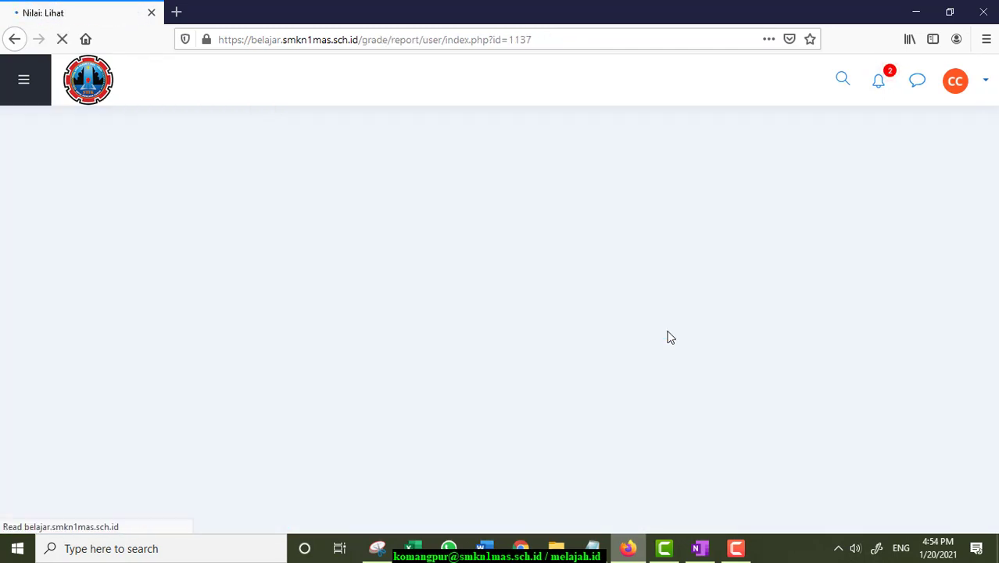
scroll(665, 327, "down", 3)
scroll(664, 326, "down", 1)
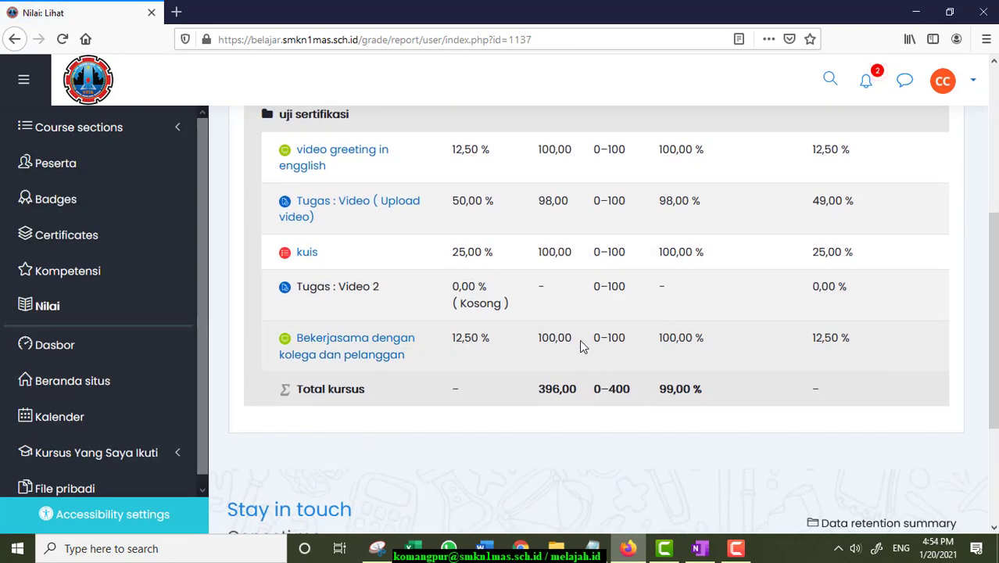
scroll(567, 186, "up", 1)
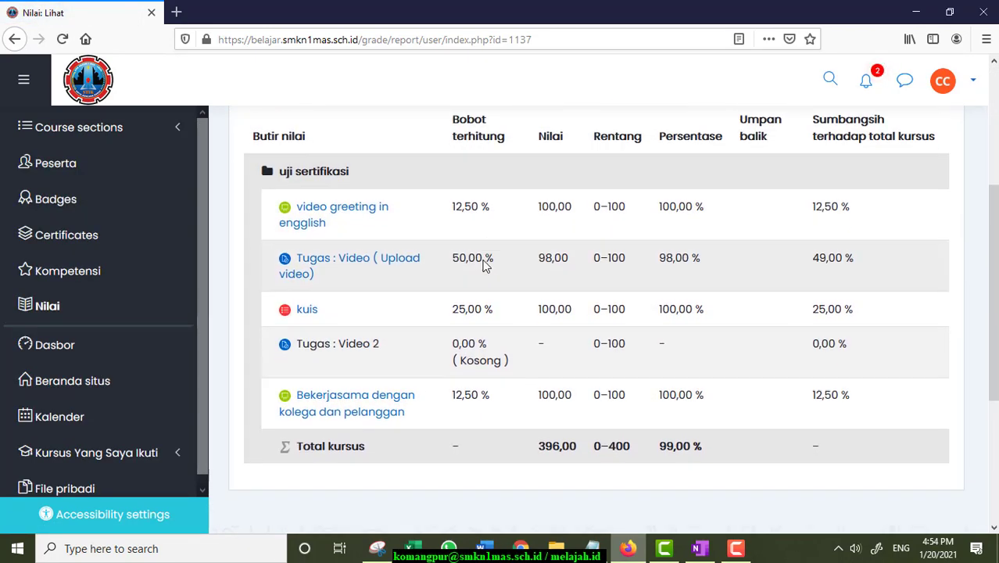
scroll(485, 266, "down", 1)
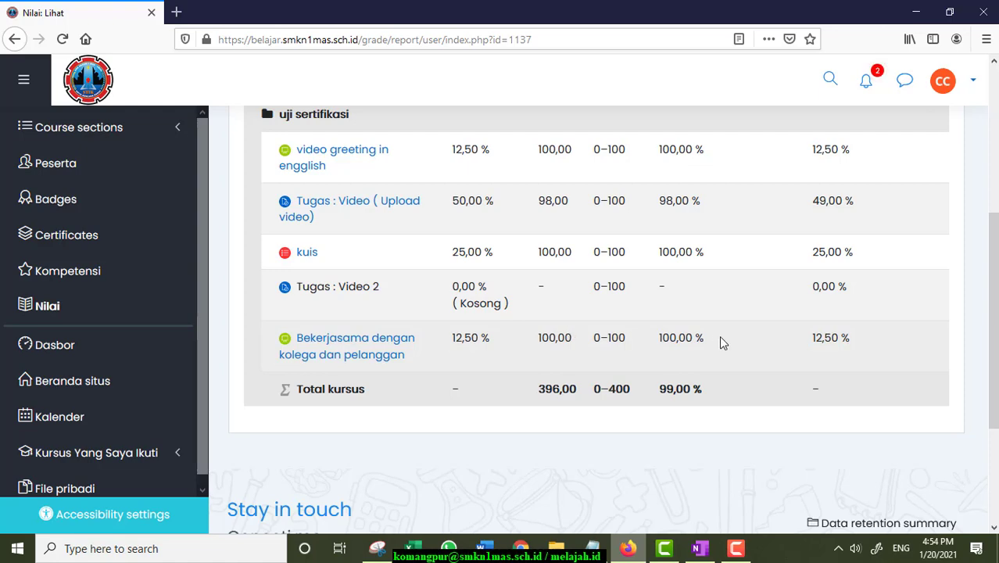
scroll(634, 338, "down", 1)
scroll(576, 327, "up", 2)
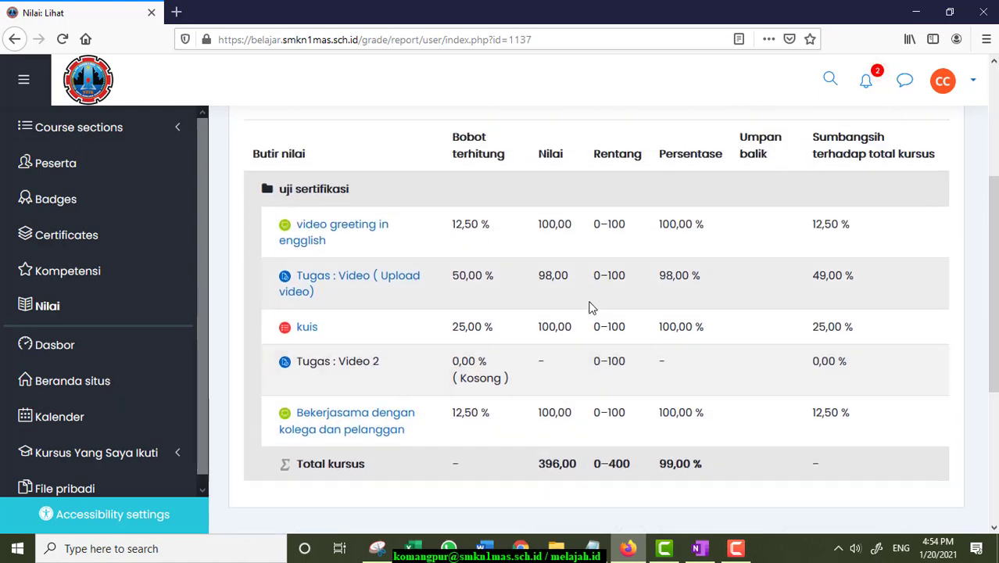
scroll(484, 348, "down", 3)
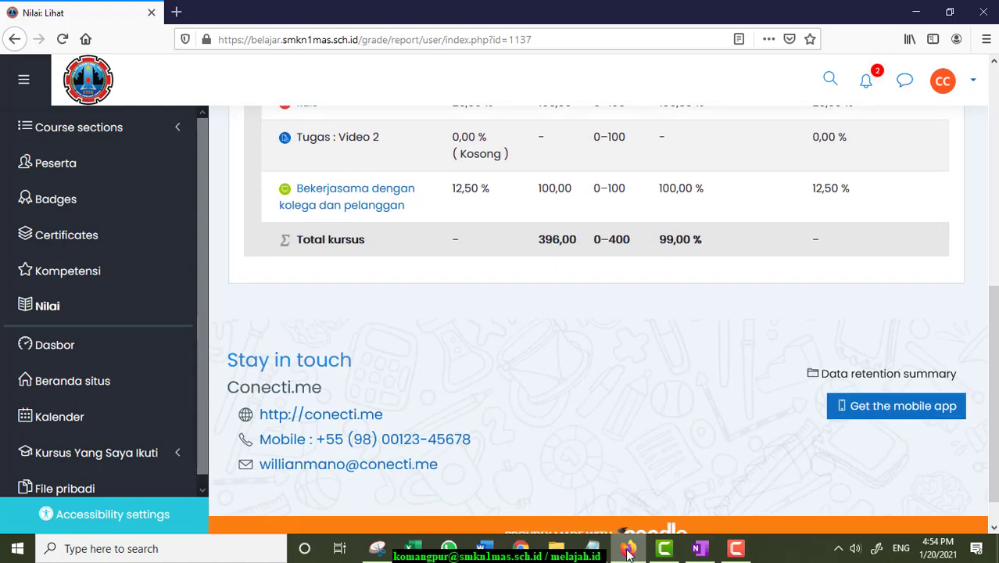
left_click(628, 548)
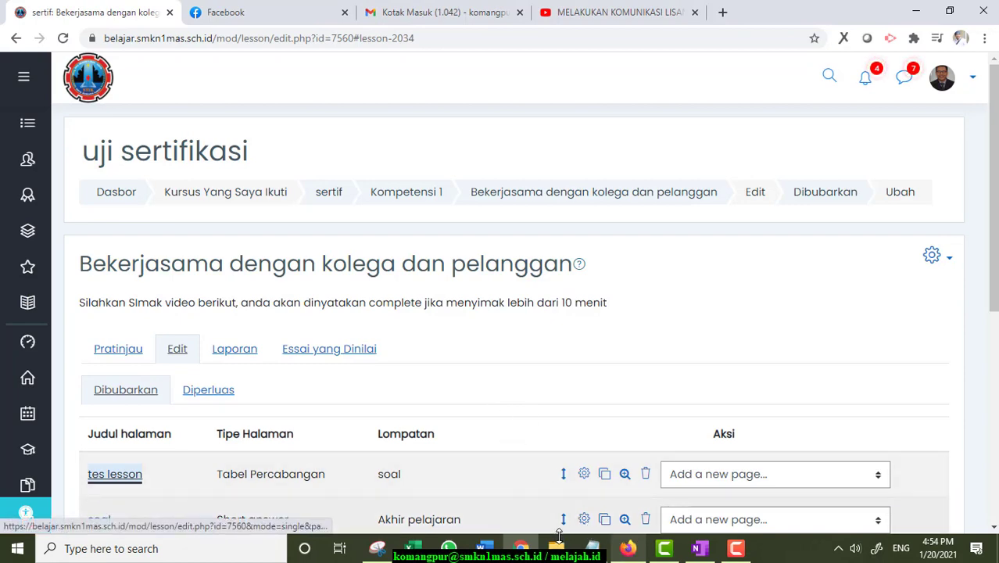
left_click(630, 549)
Return to Kompetensi 1 through the 'sertif' course page and view the page 'materi pendukung Bekerjasama dengan kolega dan pelanggan'.
scroll(438, 250, "up", 10)
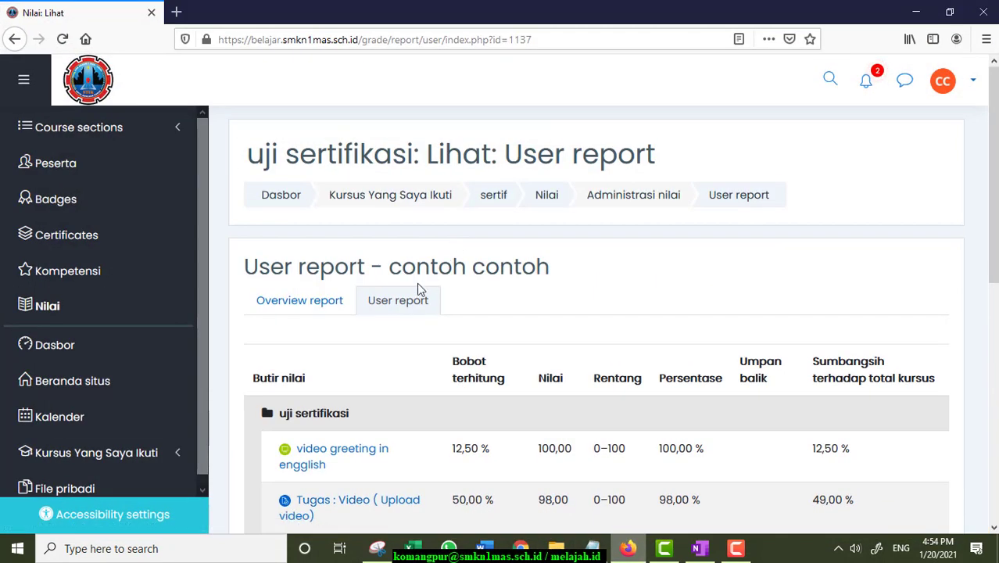
left_click(504, 202)
scroll(553, 226, "down", 2)
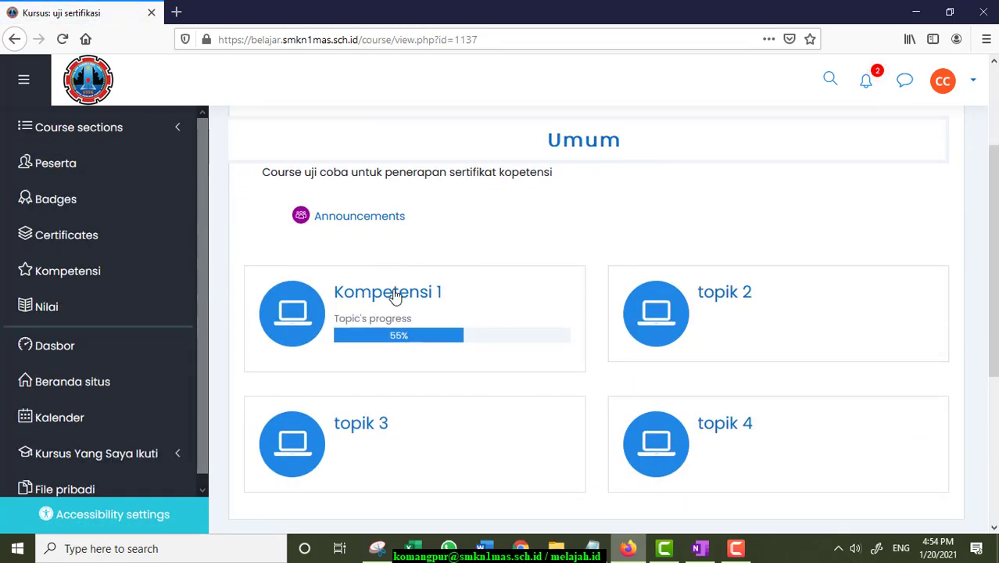
left_click(391, 291)
scroll(718, 270, "down", 5)
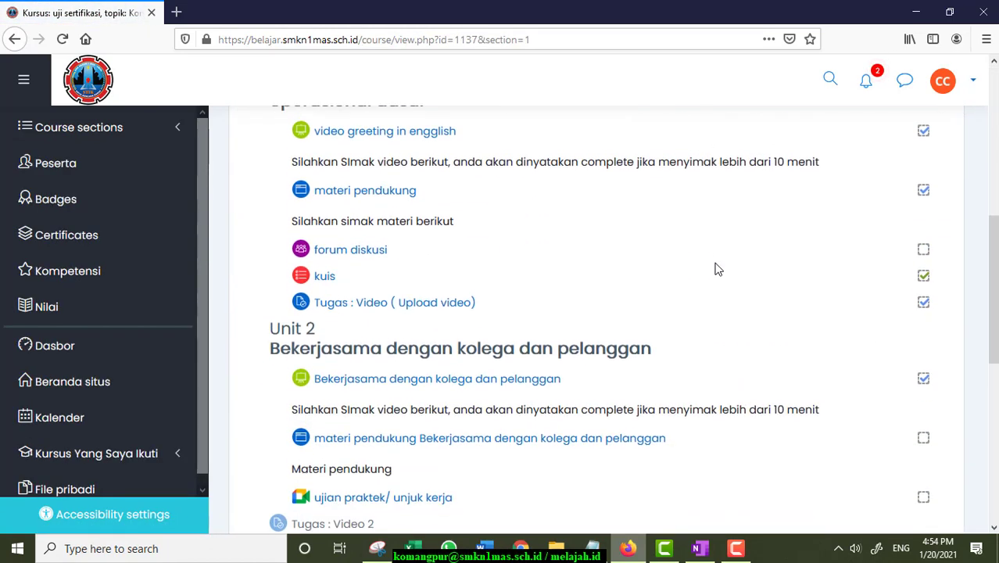
scroll(548, 251, "down", 2)
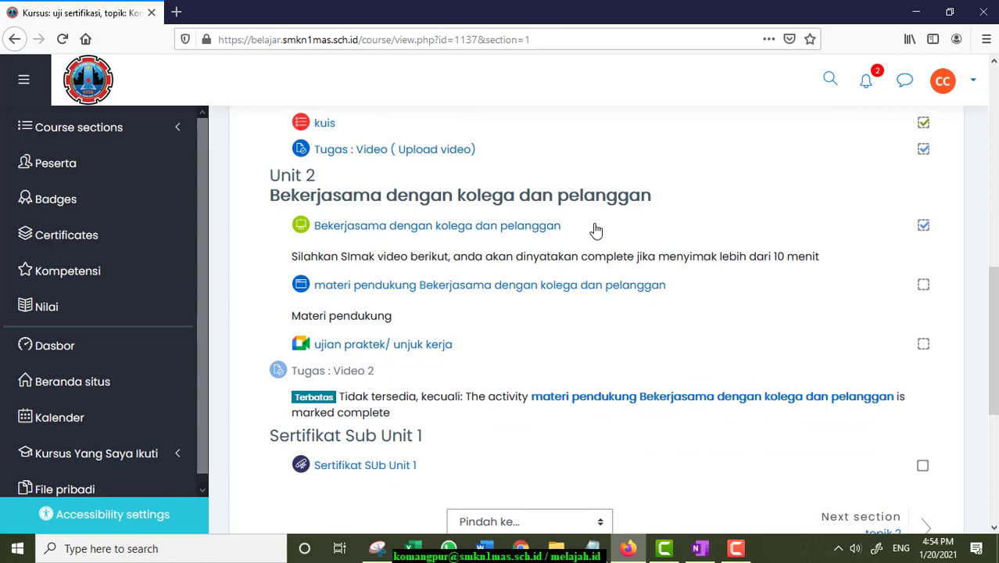
left_click(405, 284)
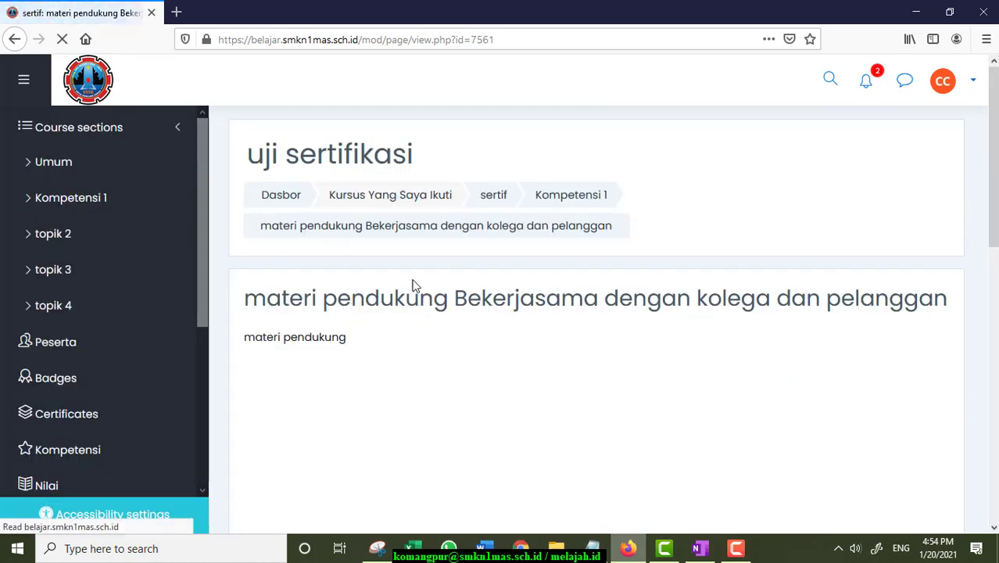
scroll(422, 279, "down", 6)
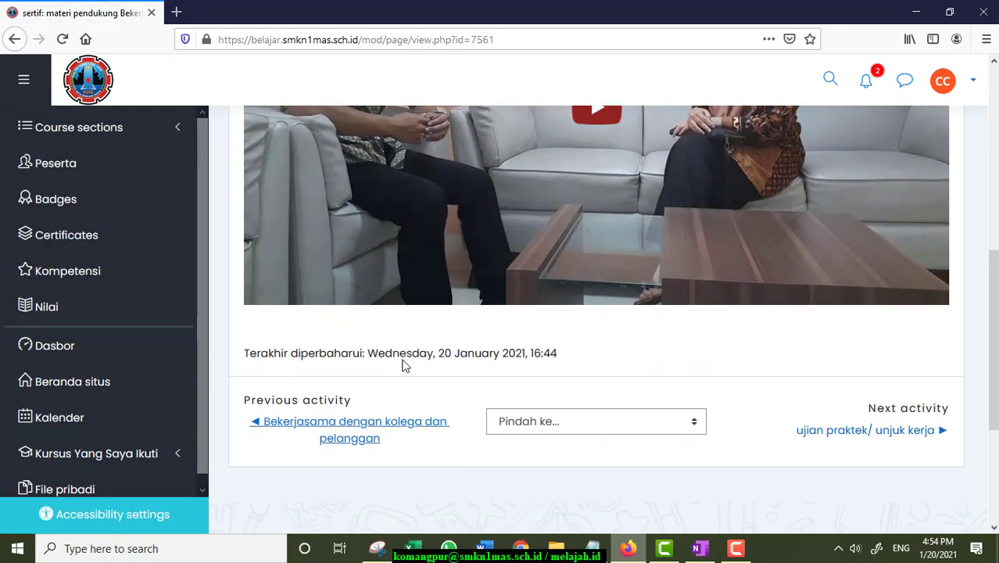
scroll(405, 364, "down", 1)
scroll(485, 352, "up", 5)
scroll(590, 391, "down", 5)
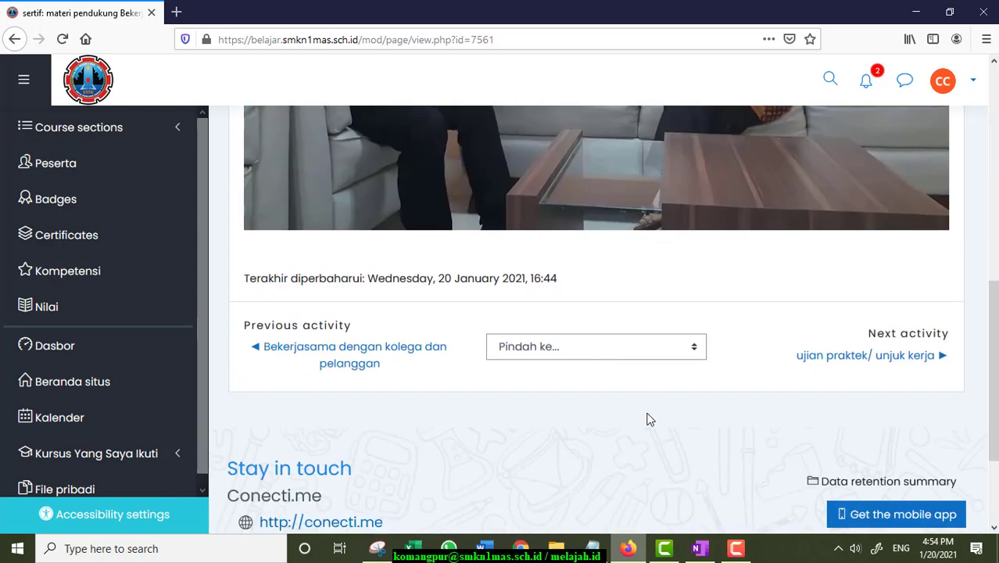
scroll(344, 328, "up", 8)
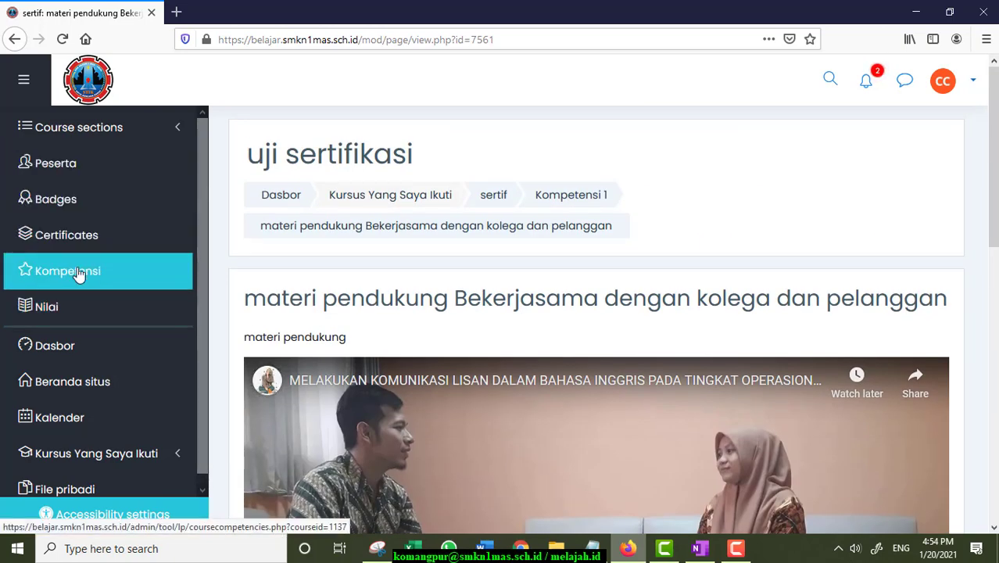
Go back to the Kompetensi 1 section and open the Google Meet activity 'ujian praktek/ unjuk kerja'.
left_click(69, 130)
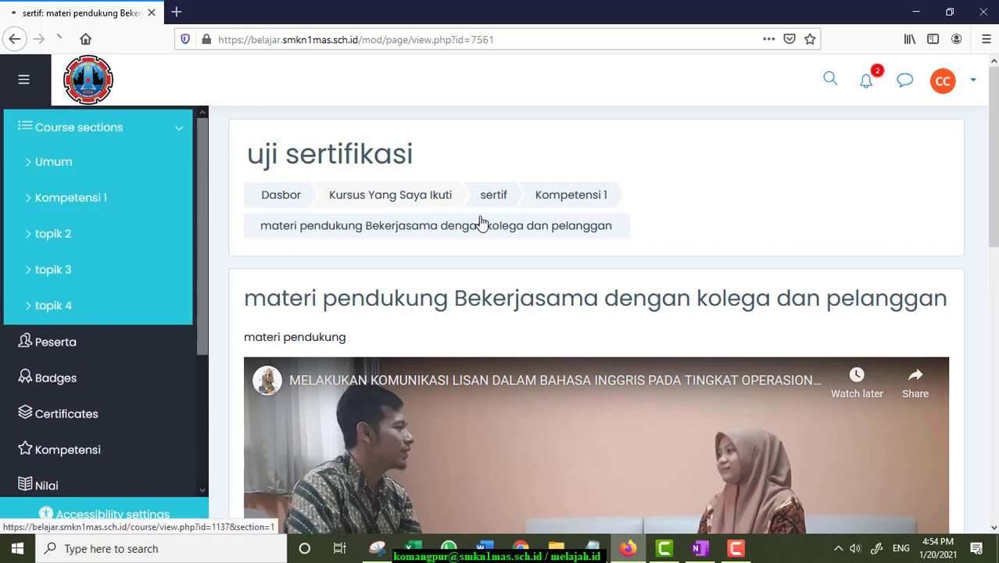
scroll(703, 226, "down", 10)
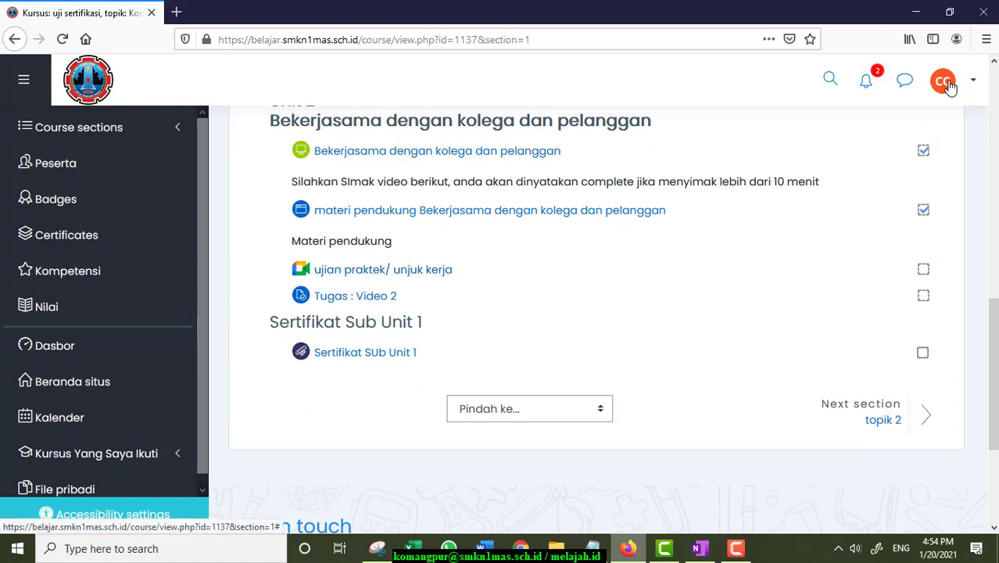
left_click(424, 274)
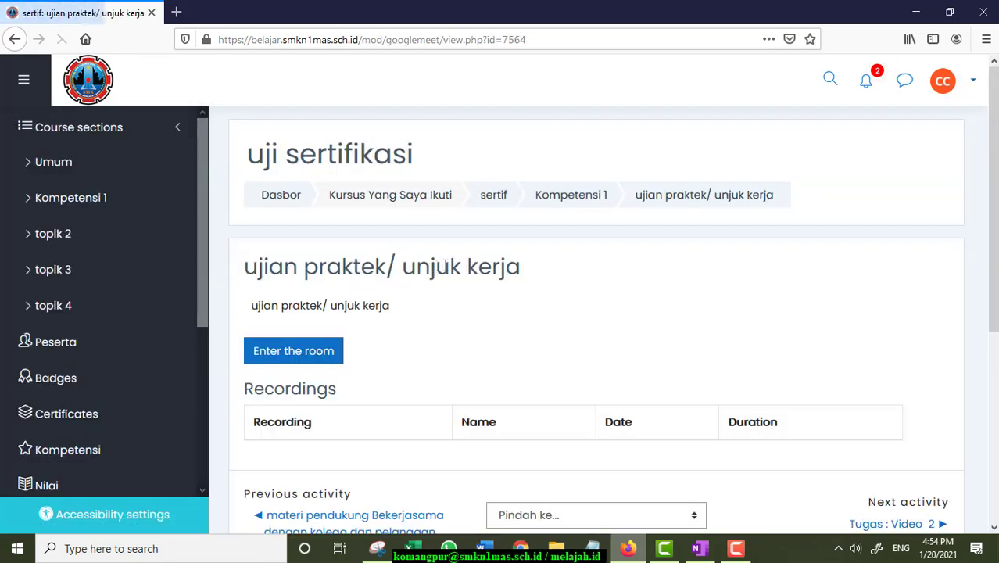
scroll(307, 271, "down", 1)
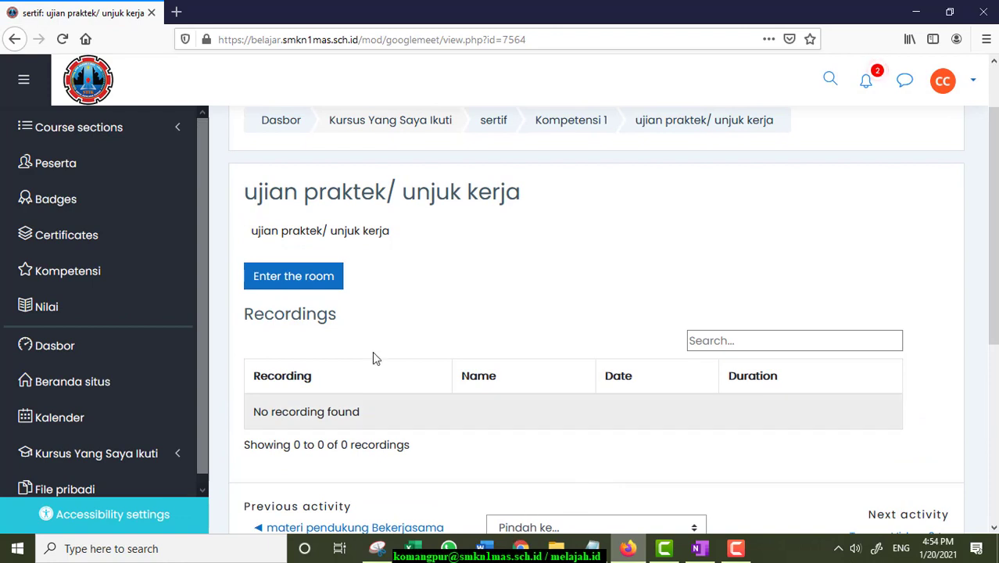
Enter the Google Meet room for 'ujian praktek/ unjuk kerja' with microphone and camera access allowed, and close it without joining.
left_click(309, 285)
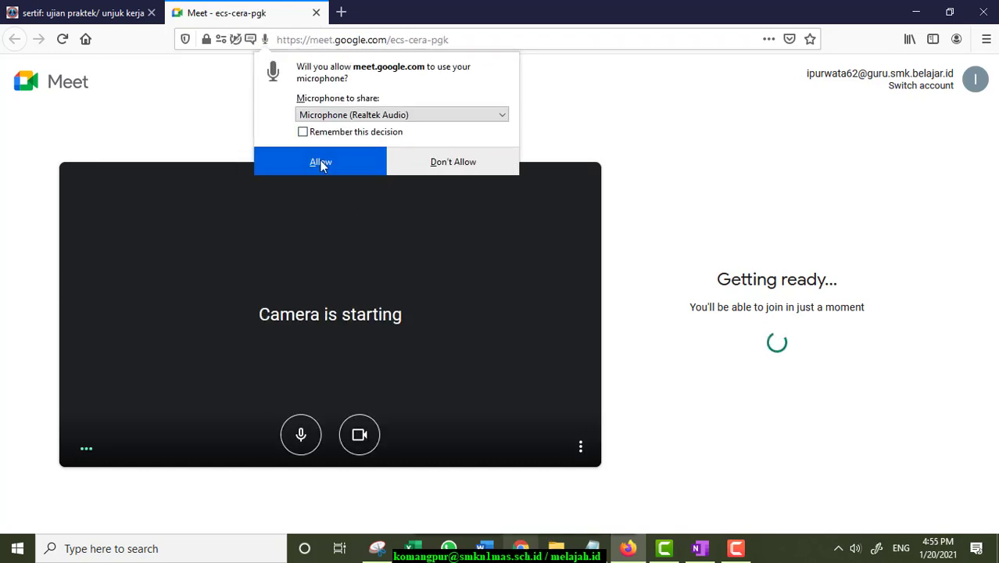
left_click(327, 156)
left_click(354, 148)
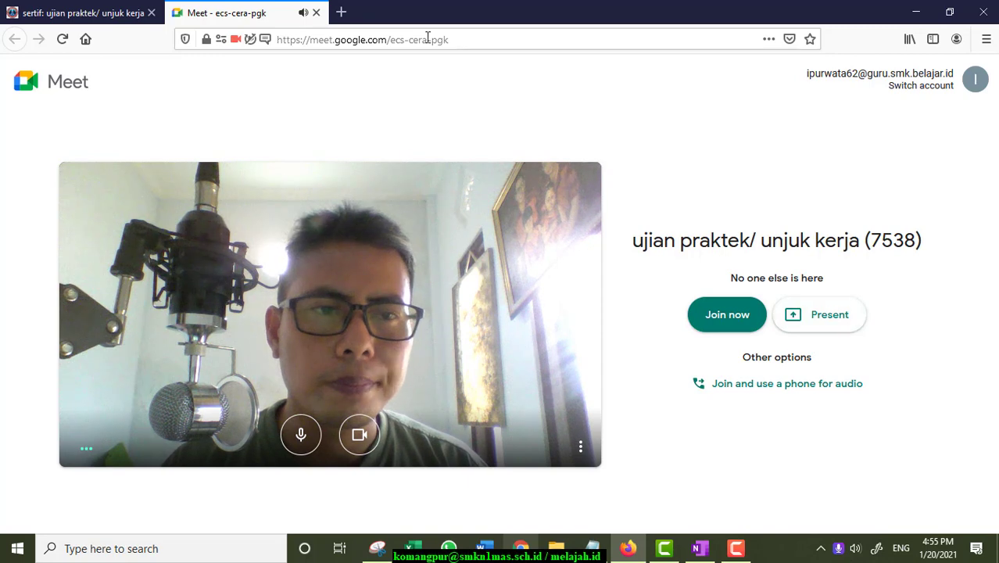
left_click(317, 14)
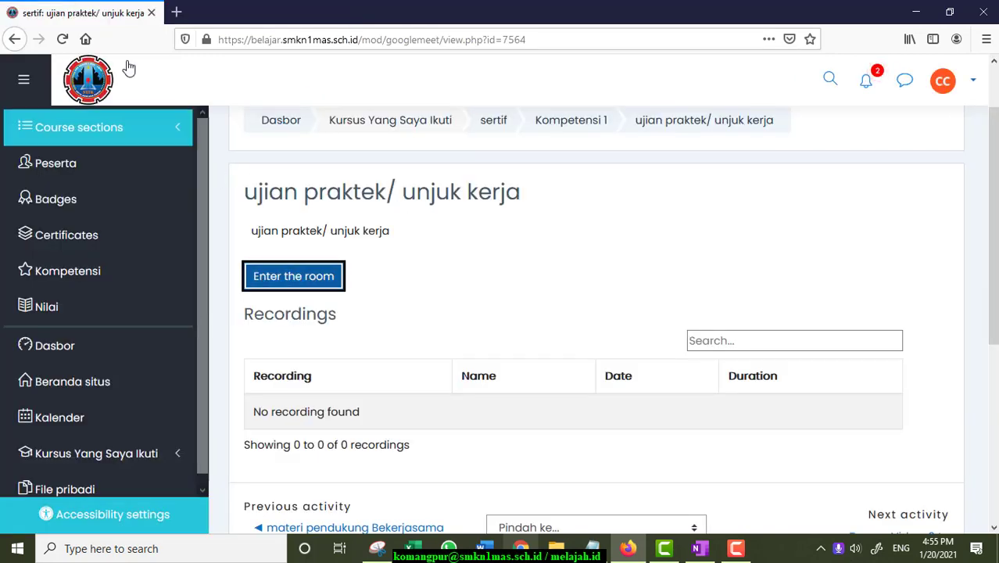
Return to the Kompetensi 1 section and open the assignment 'Tugas : Video 2'.
scroll(607, 357, "down", 3)
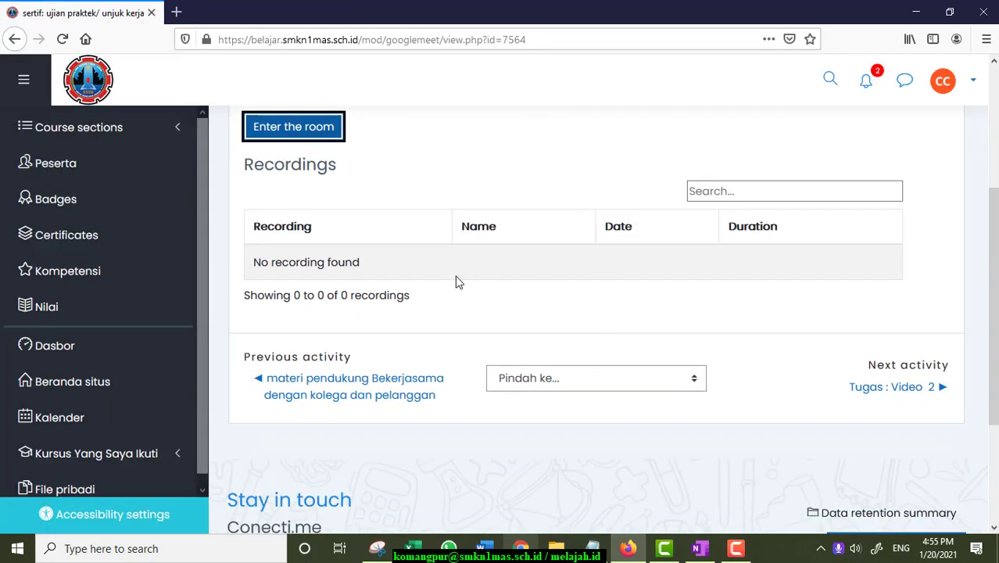
scroll(508, 239, "up", 2)
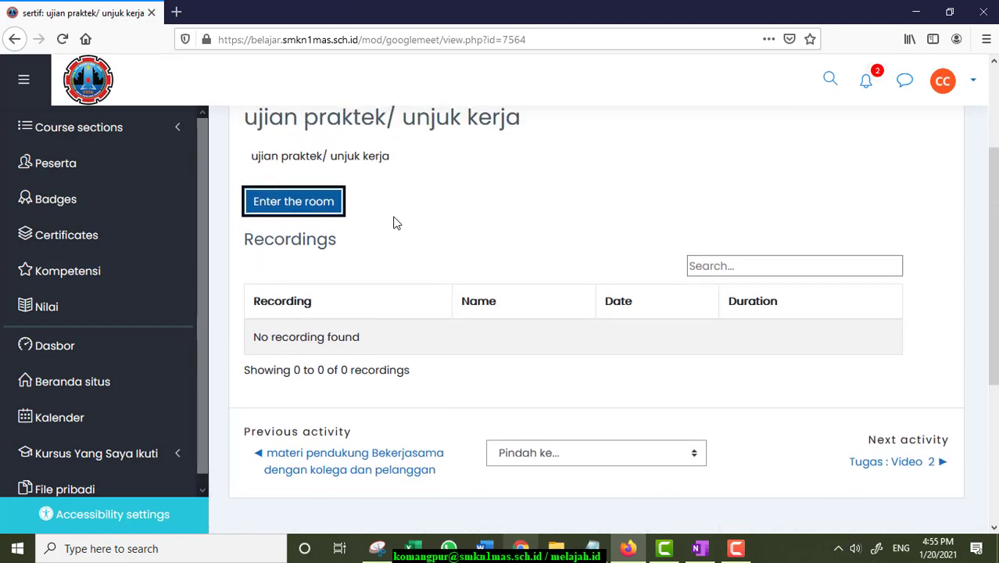
left_click(14, 41)
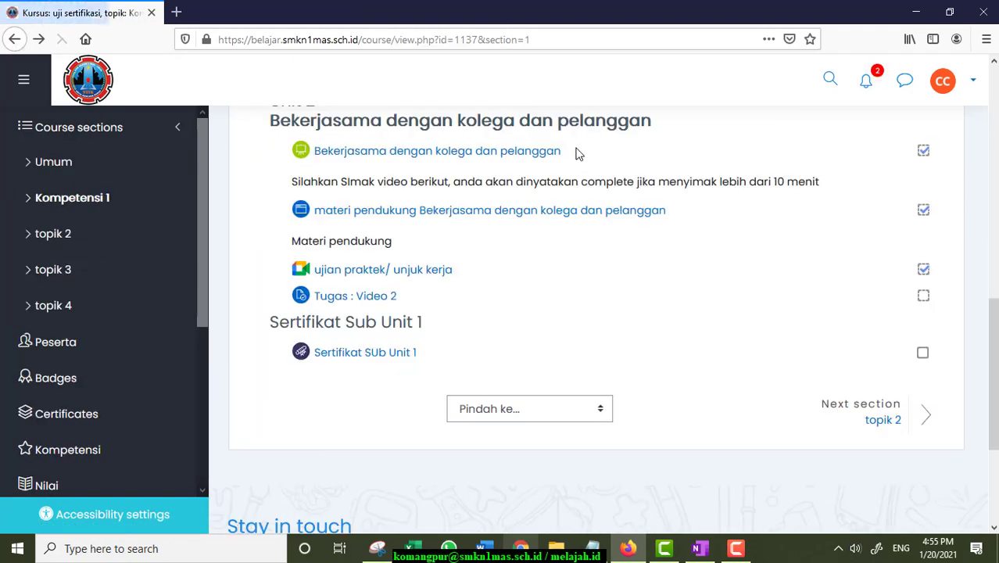
scroll(573, 172, "down", 3)
scroll(661, 211, "up", 2)
scroll(626, 258, "up", 4)
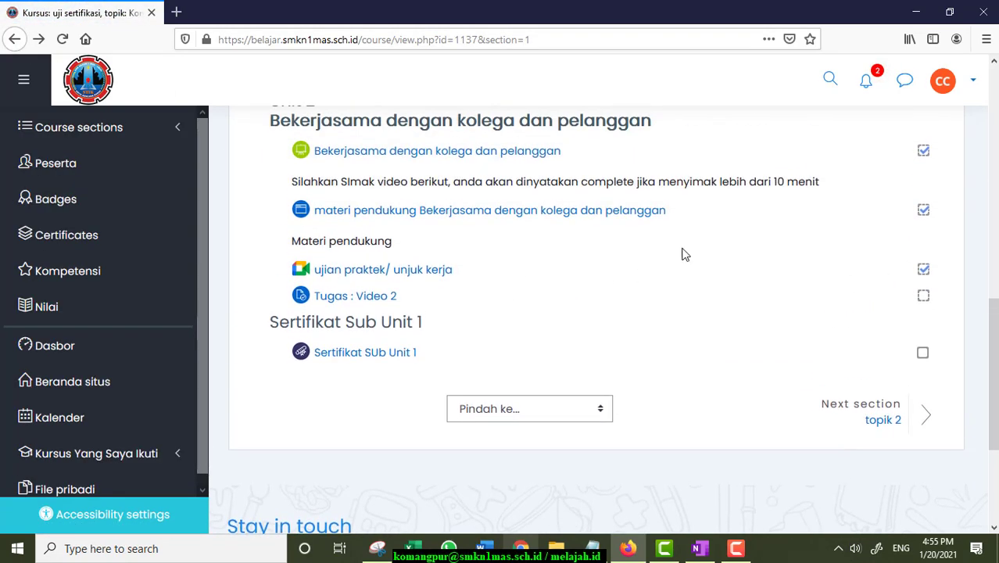
scroll(469, 235, "down", 2)
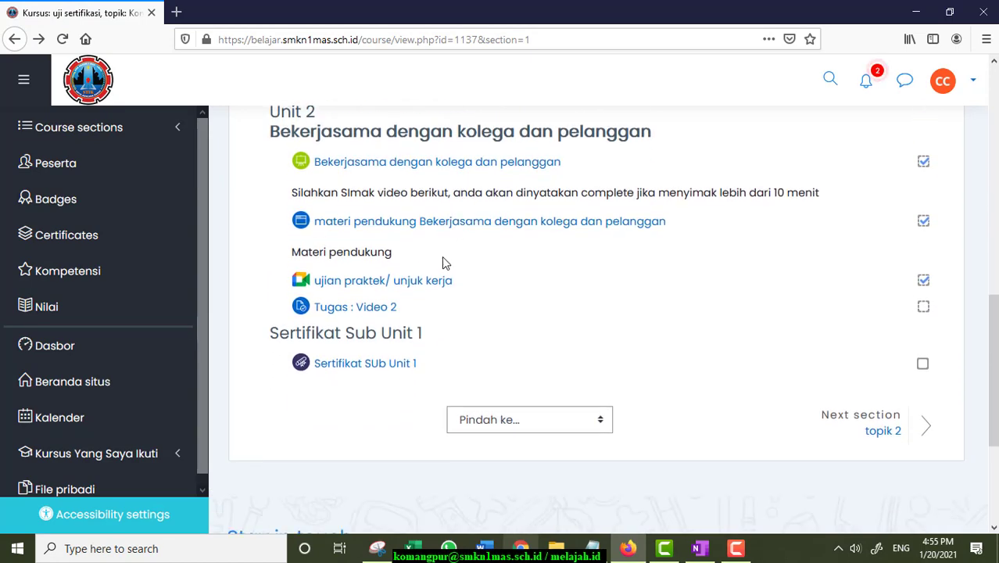
left_click(353, 296)
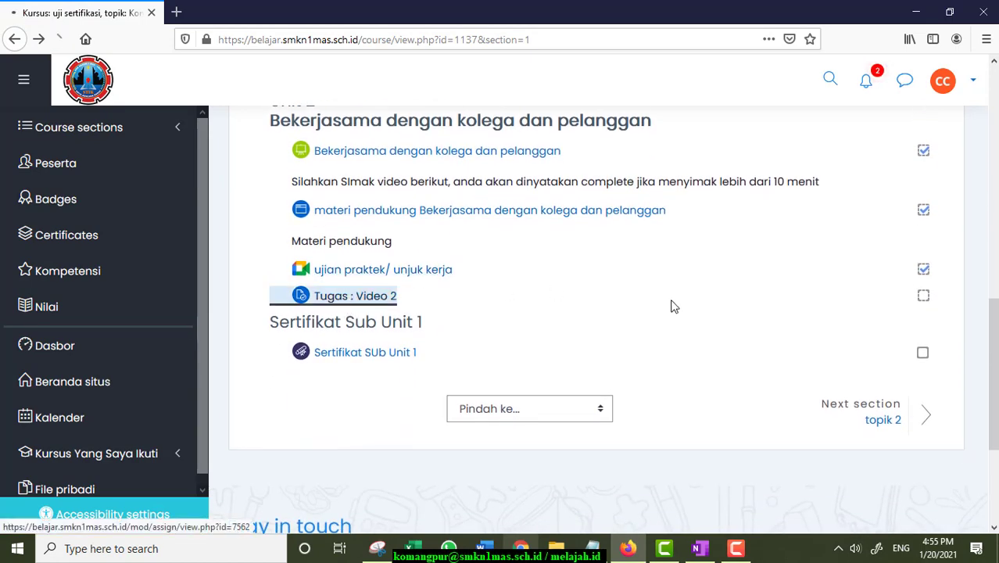
Add a submission to 'Tugas : Video 2' with a short audio recording attached in the online text, and save it.
scroll(664, 309, "down", 5)
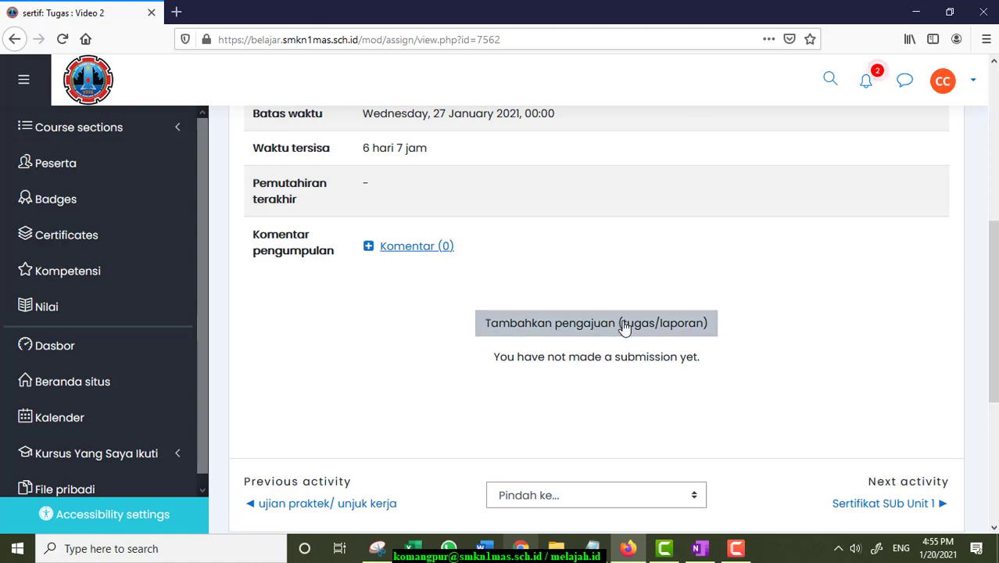
left_click(625, 329)
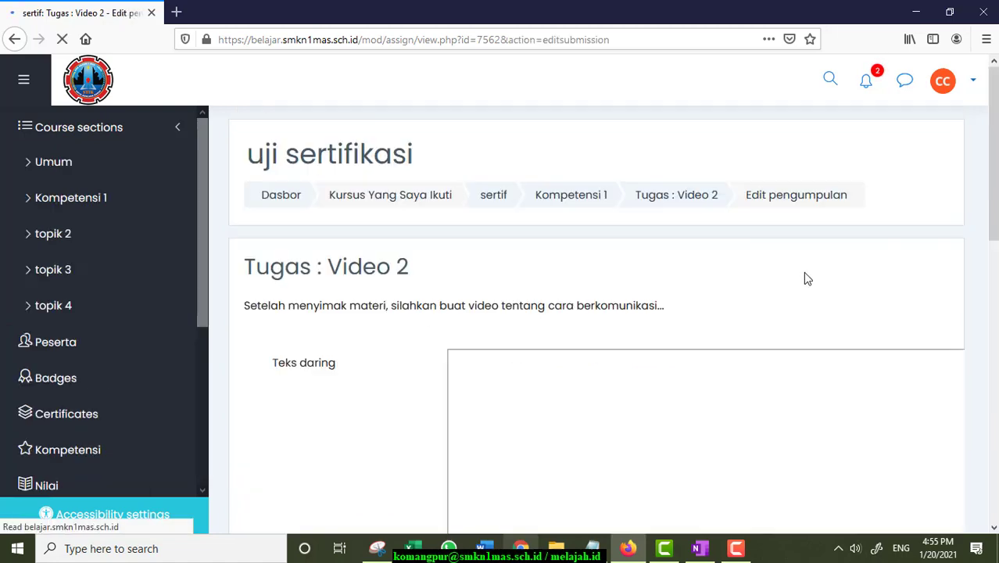
scroll(731, 296, "down", 5)
scroll(703, 288, "up", 3)
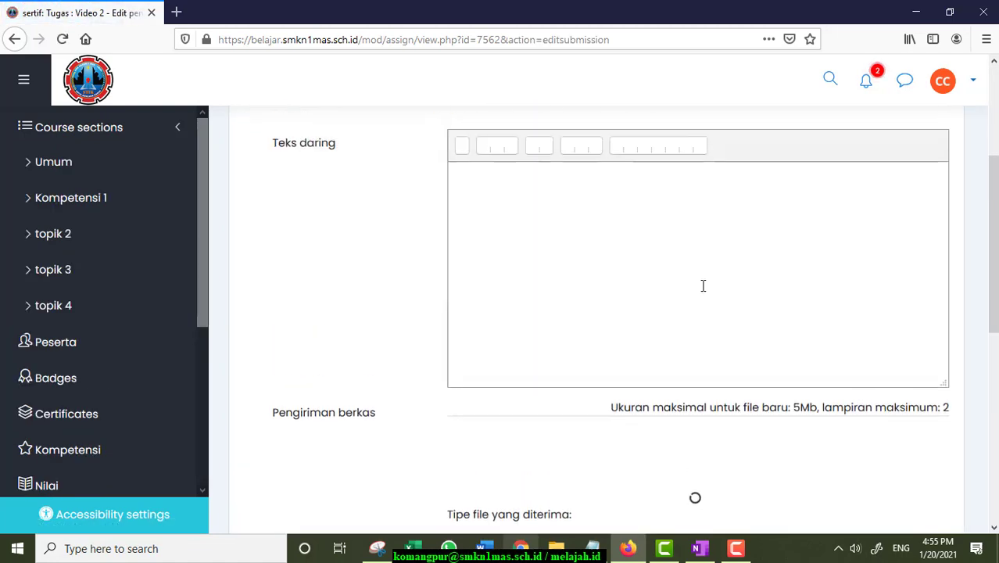
left_click(664, 316)
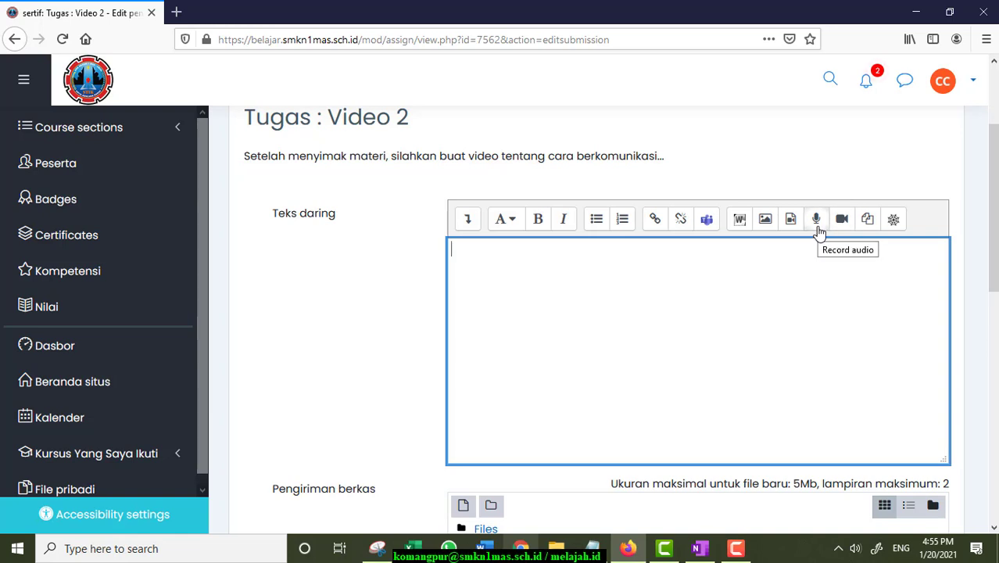
left_click(819, 230)
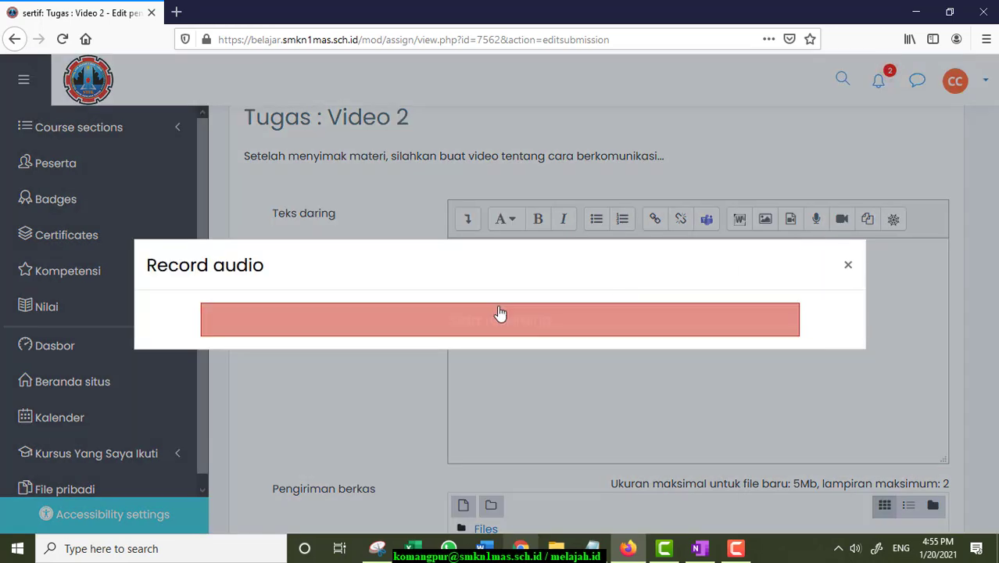
left_click(509, 322)
left_click(275, 170)
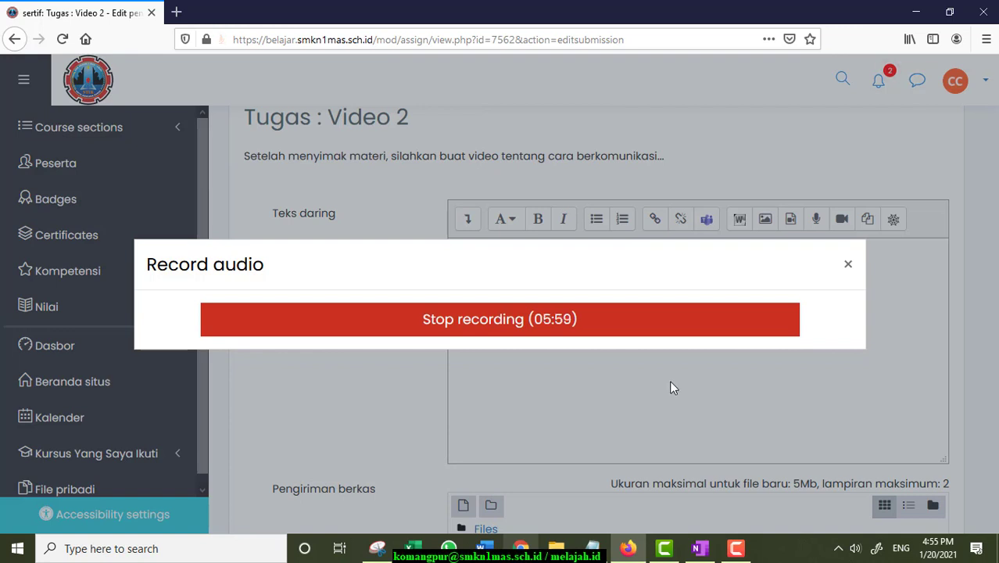
left_click(482, 332)
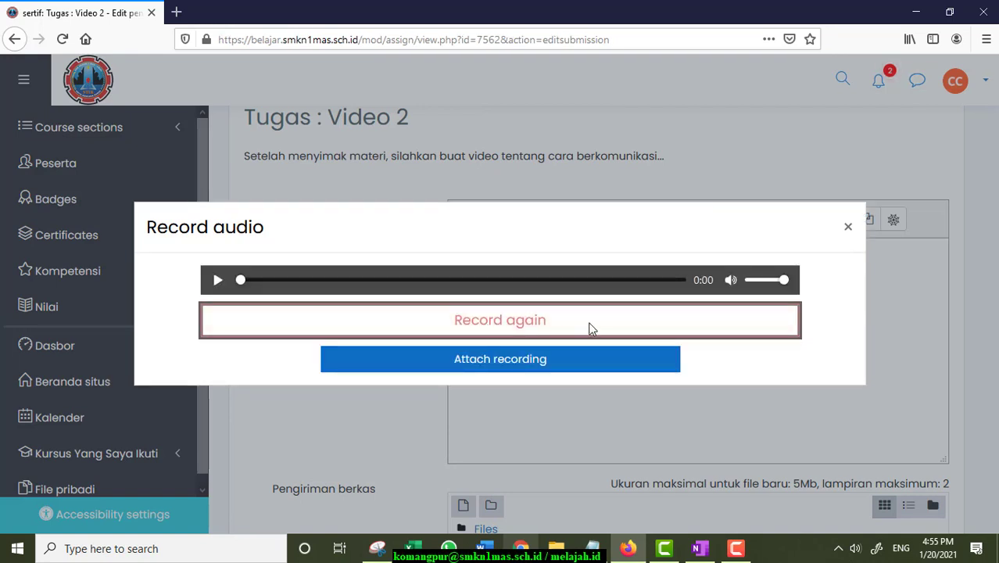
left_click(458, 366)
scroll(688, 330, "down", 7)
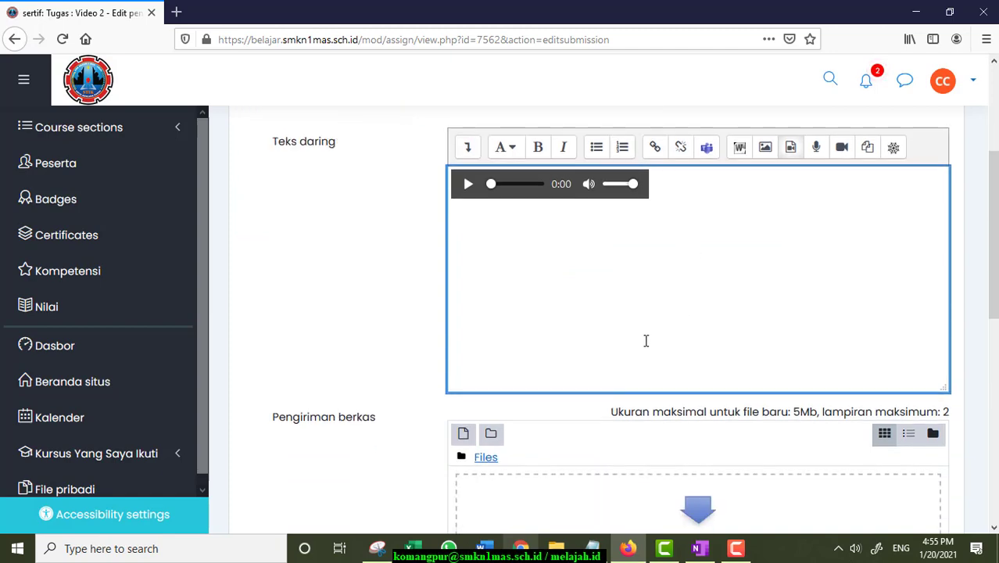
left_click(526, 198)
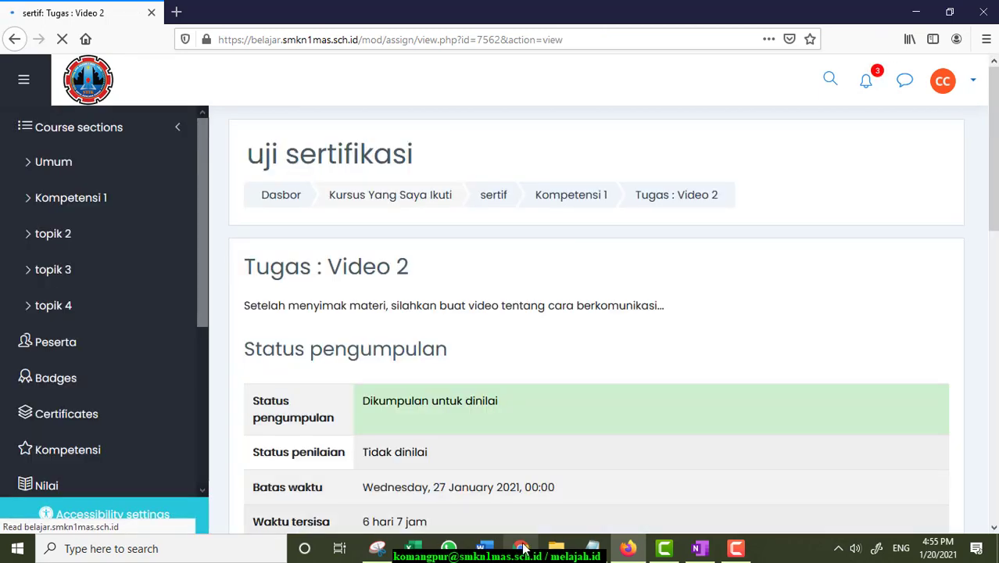
Switch to the teacher's session in Chrome and open the assignment 'Tugas : Video 2' from the Kompetensi 1 section.
left_click(521, 548)
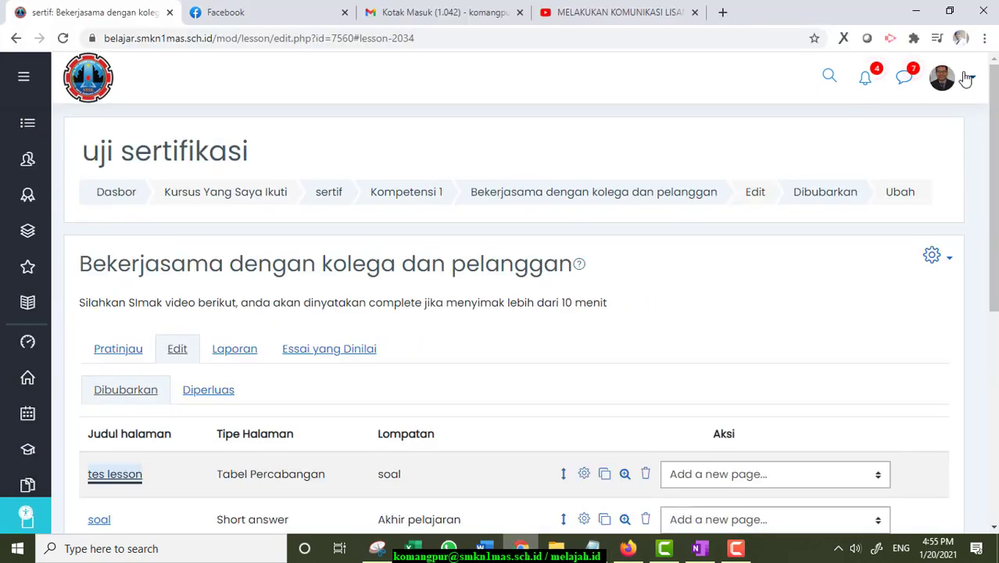
scroll(415, 301, "down", 4)
scroll(421, 368, "up", 4)
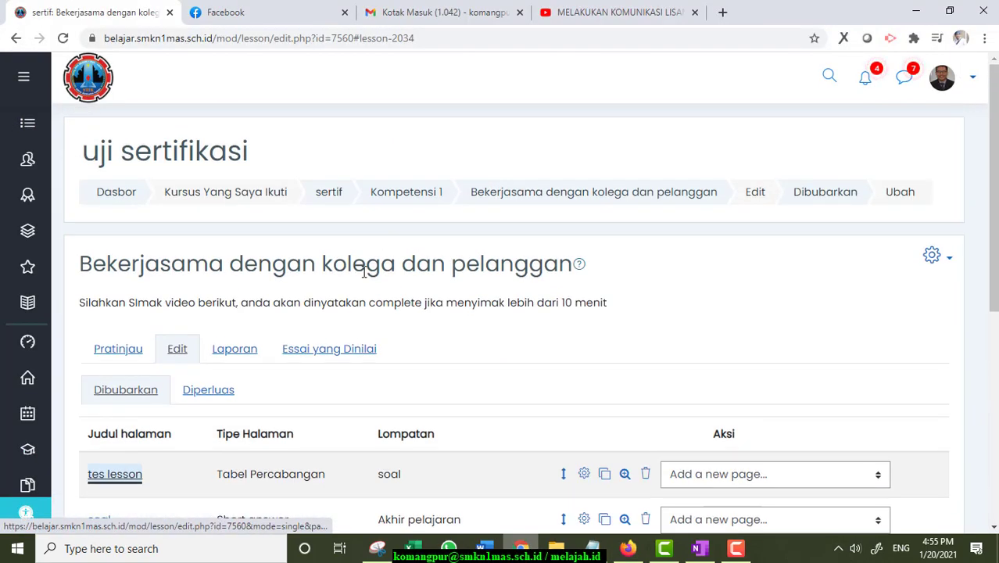
left_click(406, 191)
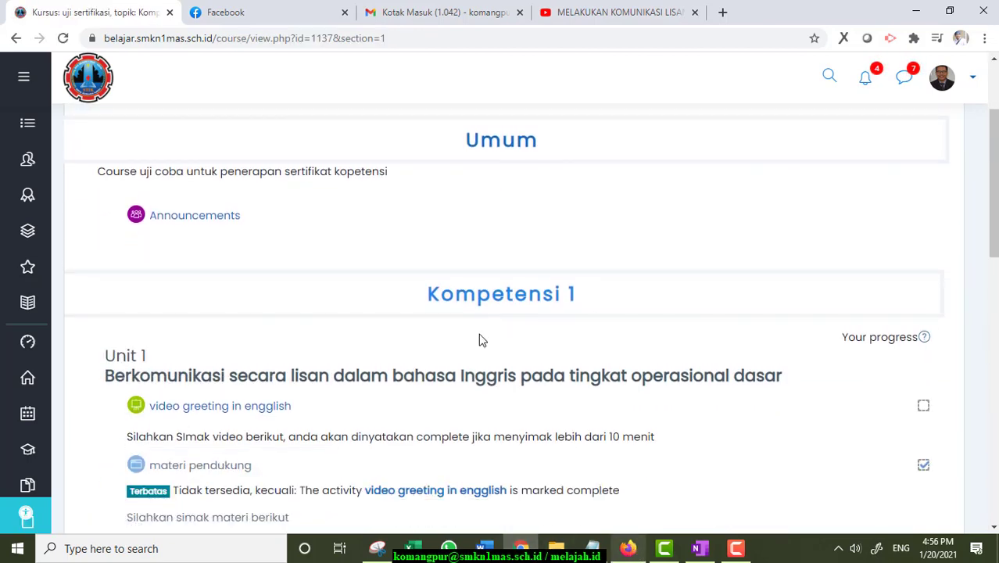
scroll(482, 340, "down", 5)
left_click(188, 249)
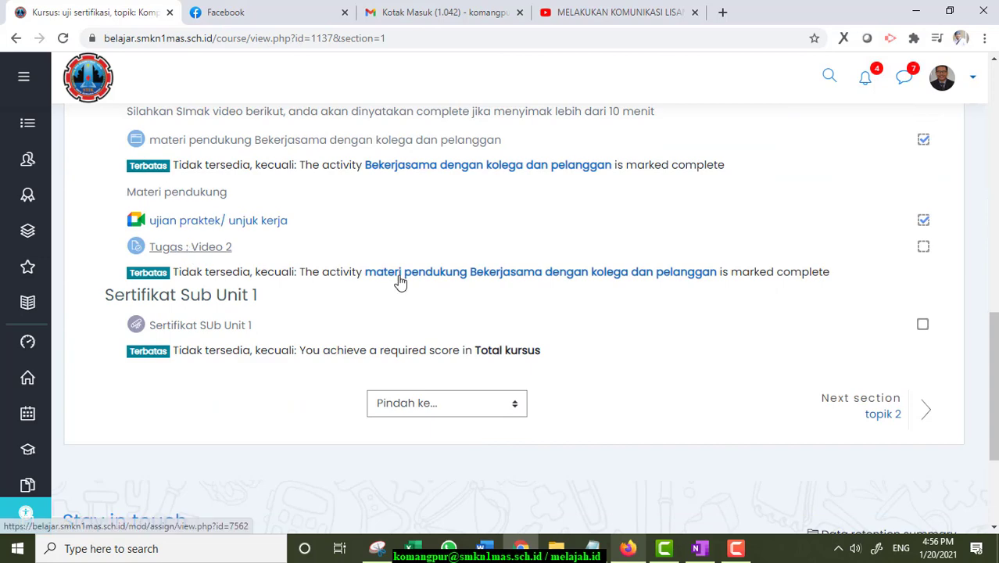
Open the student's submission for grading, play its audio recording, grade it 87 and save, closing any error message.
scroll(472, 272, "down", 4)
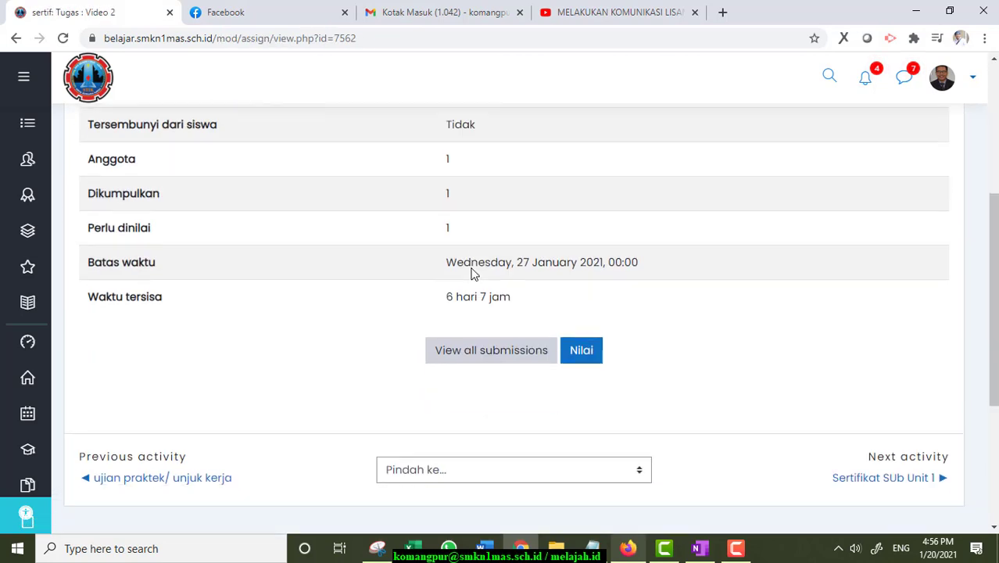
left_click(580, 353)
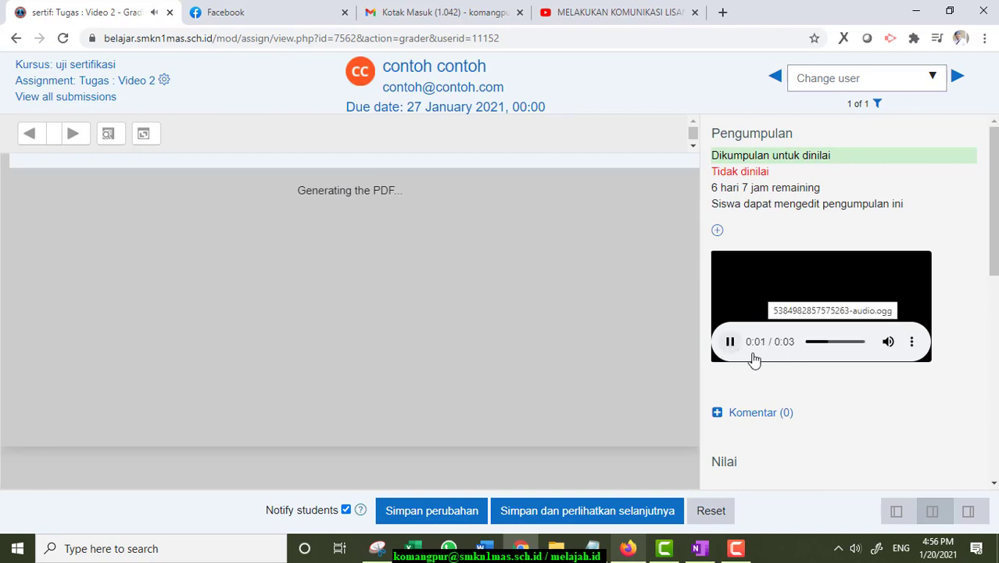
scroll(765, 354, "down", 3)
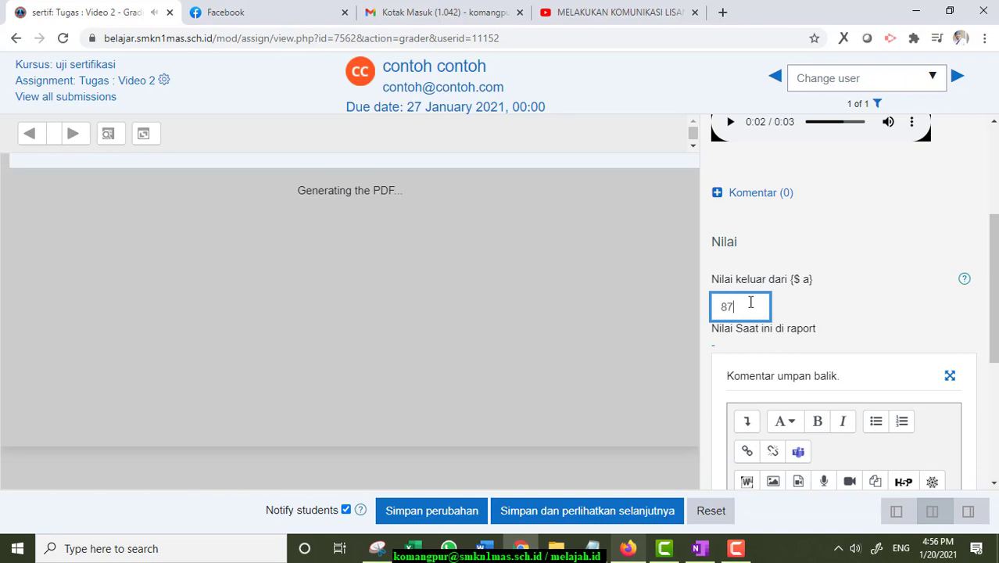
scroll(735, 320, "down", 1)
left_click(661, 508)
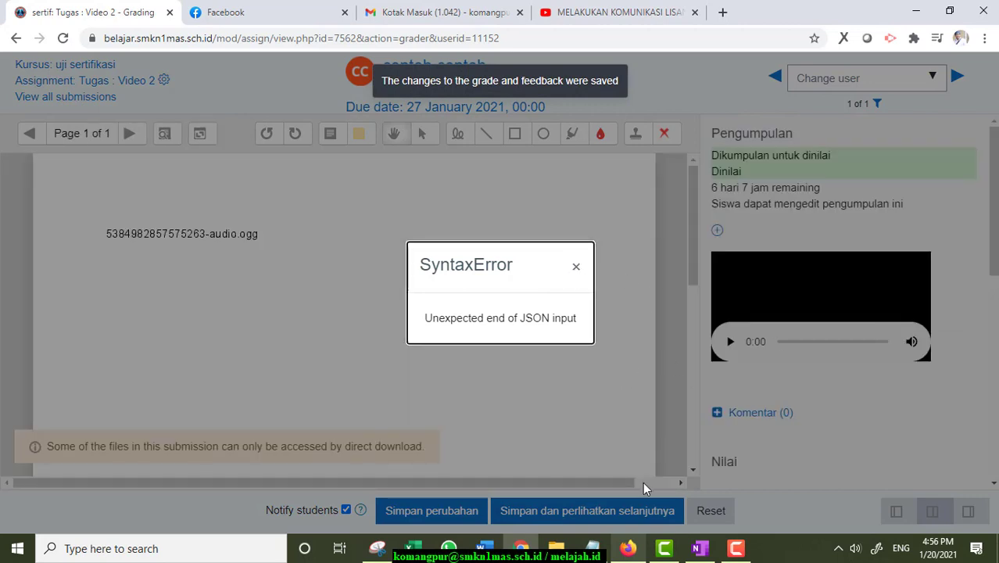
left_click(580, 269)
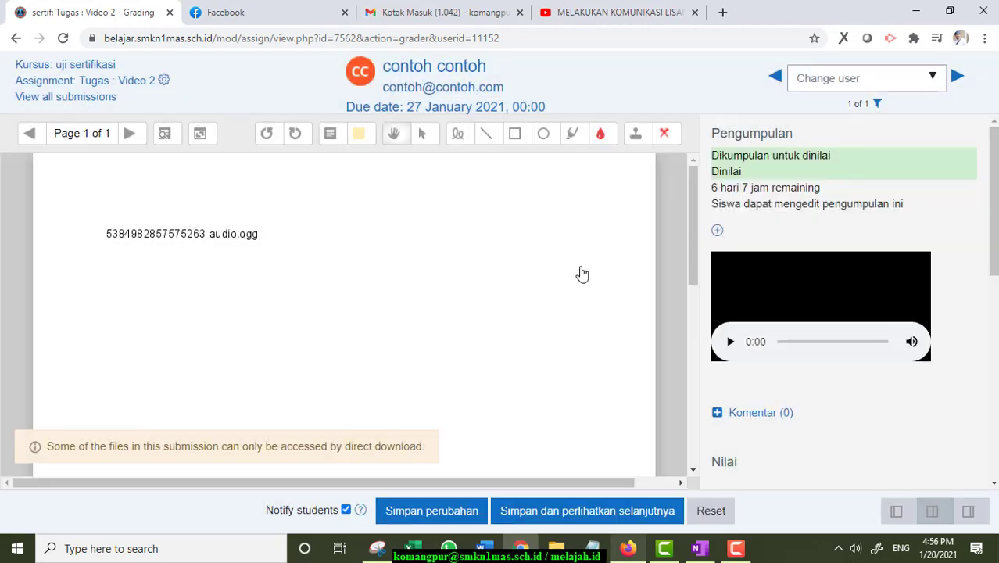
Return from the grading page to the 'uji sertifikasi' course and open its Kompetensi 1 section.
left_click(82, 68)
scroll(570, 268, "down", 2)
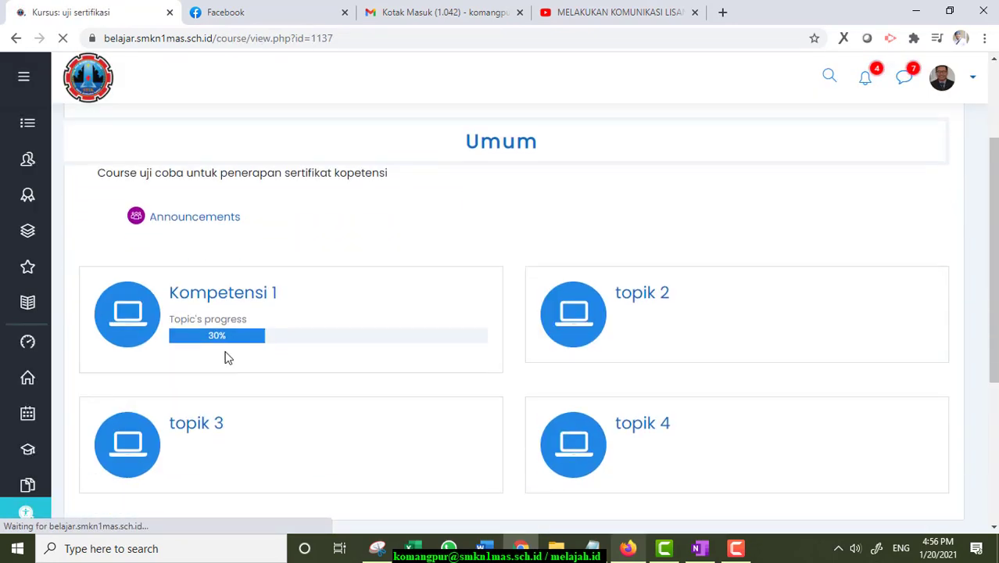
left_click(225, 296)
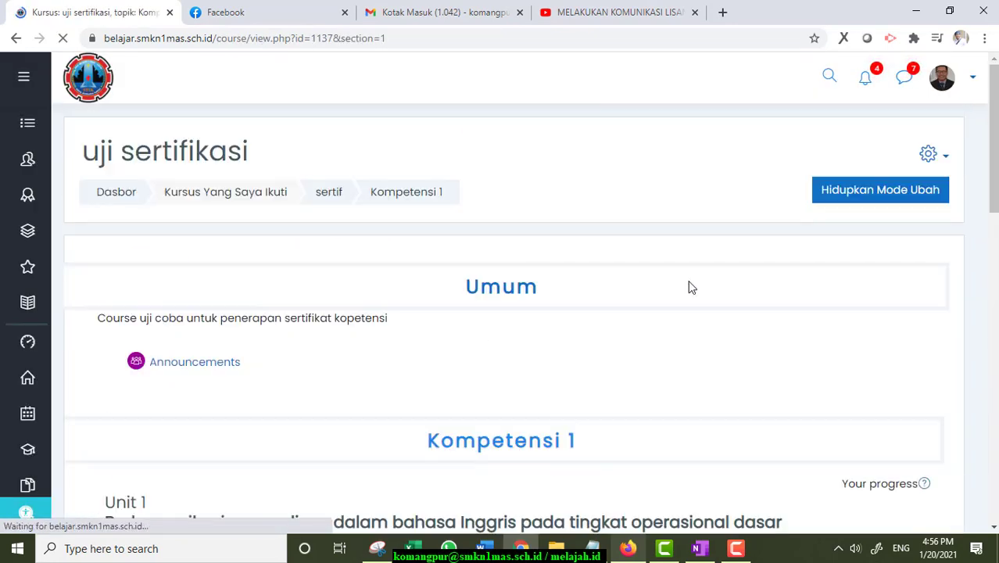
Switch to the student's session in Firefox, reload the 'Tugas : Video 2' page and check the submission status, grade and feedback.
left_click(628, 548)
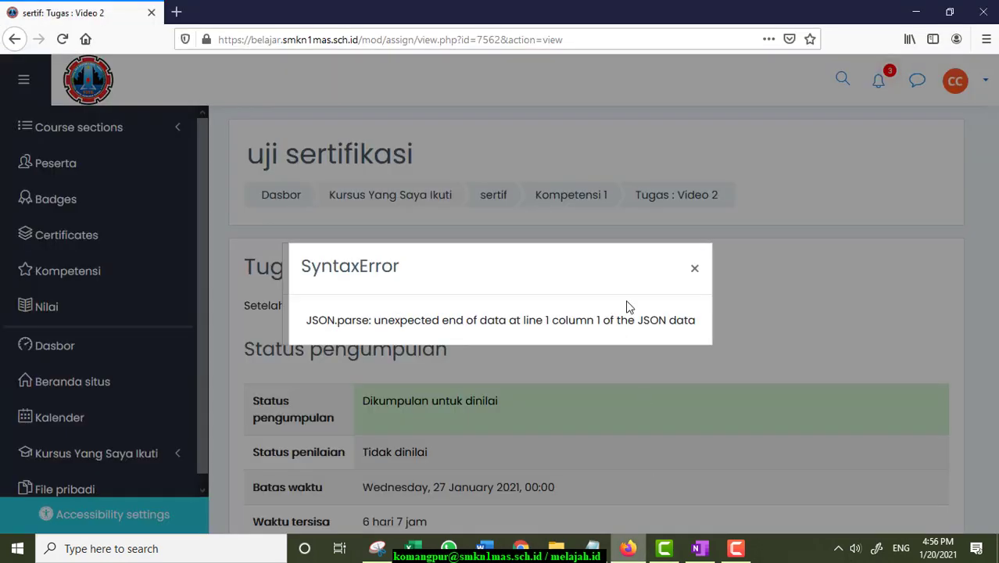
left_click(693, 269)
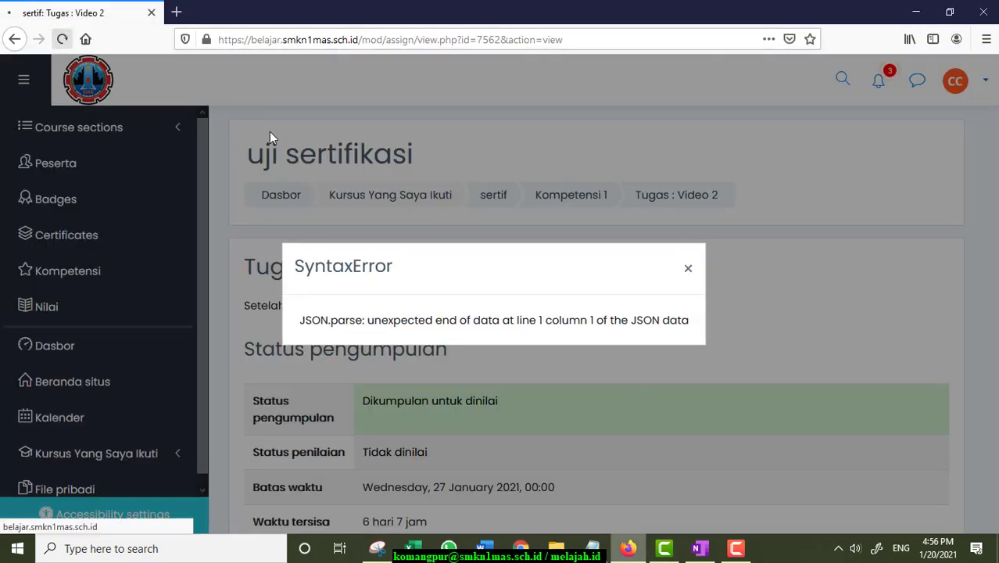
scroll(534, 194, "down", 6)
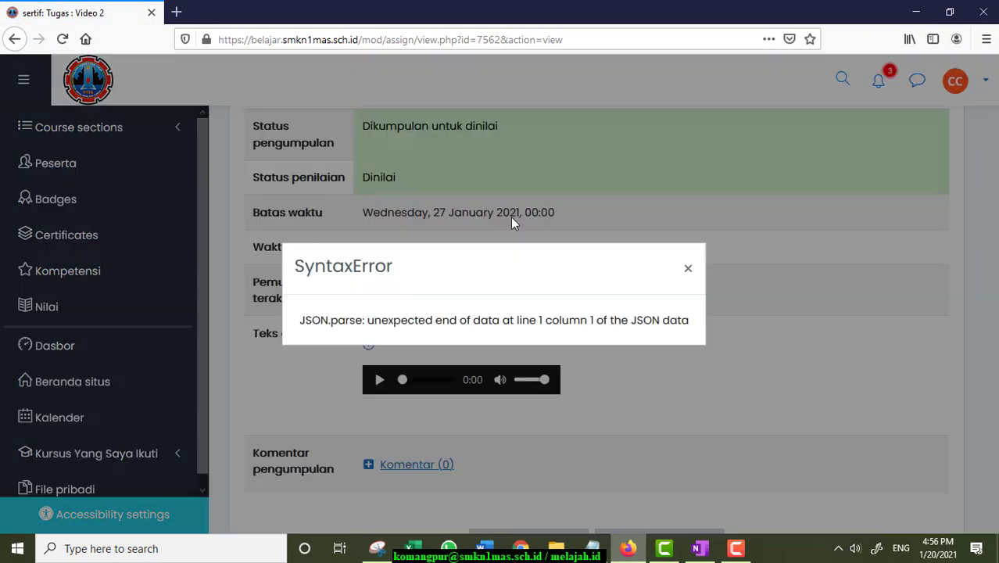
left_click(694, 269)
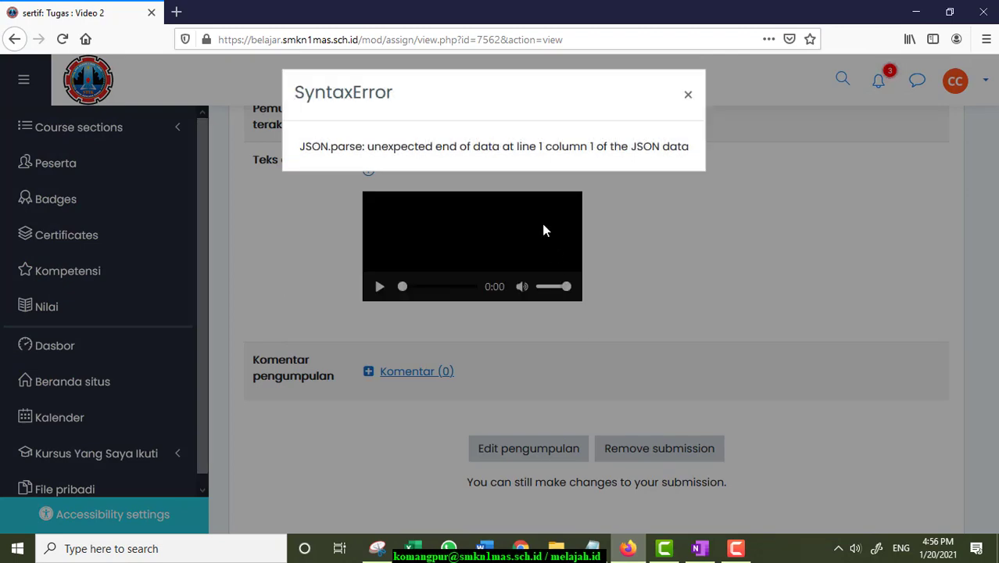
left_click(691, 95)
scroll(644, 227, "down", 5)
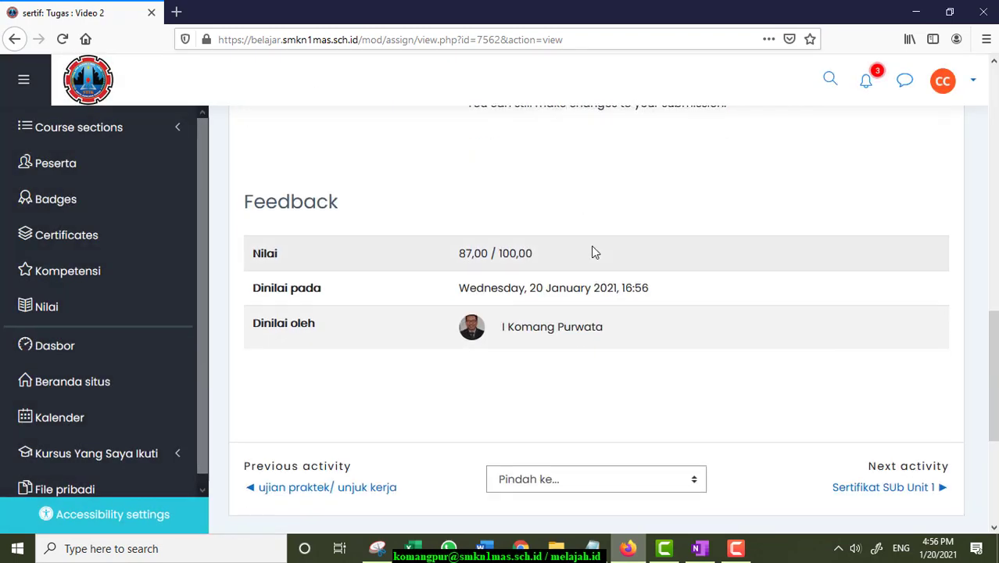
scroll(629, 254, "up", 1)
scroll(669, 258, "up", 6)
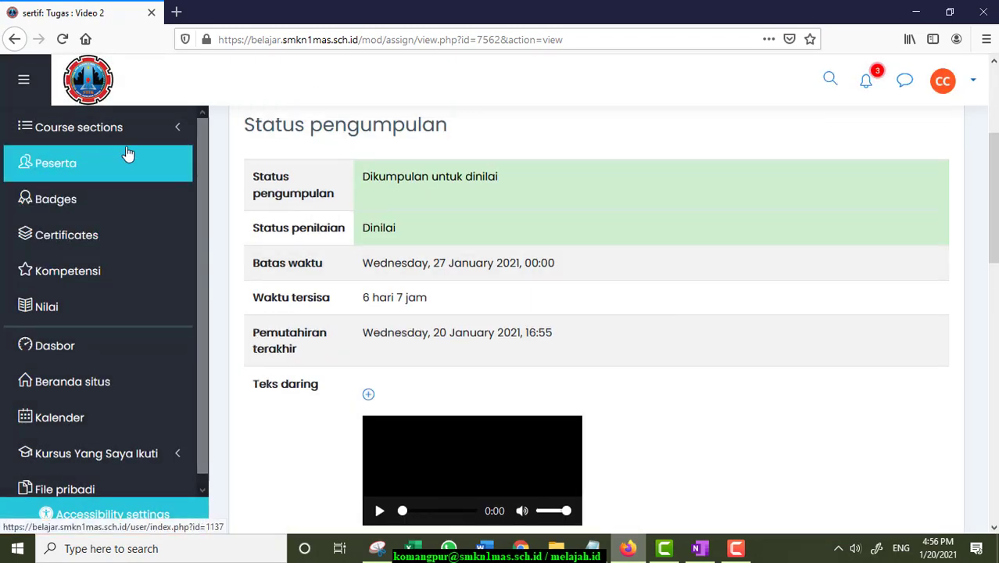
Open the student's grade report for the 'uji sertifikasi' course and review the grades of all activities and the course total.
left_click(136, 142)
left_click(136, 143)
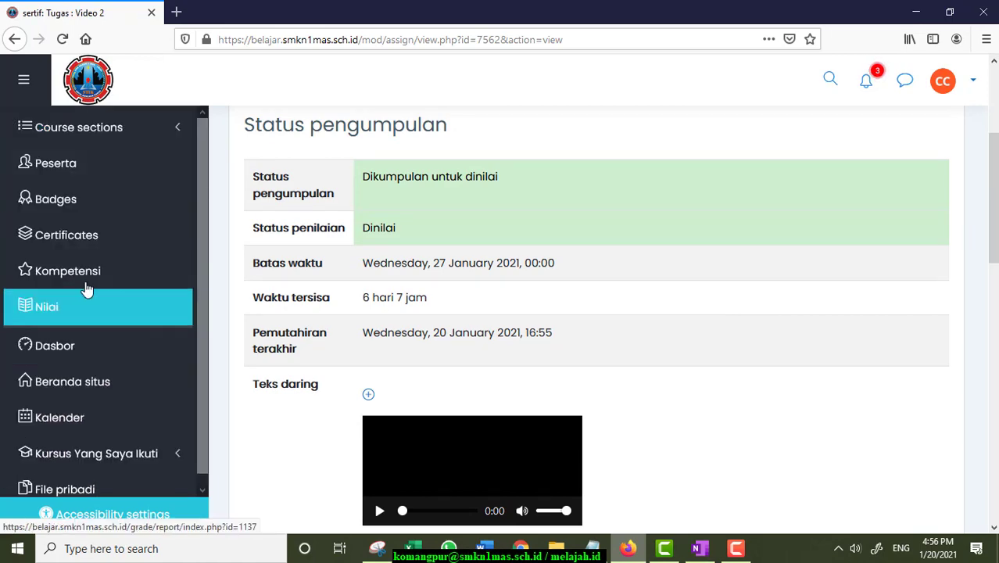
left_click(55, 305)
scroll(673, 195, "down", 6)
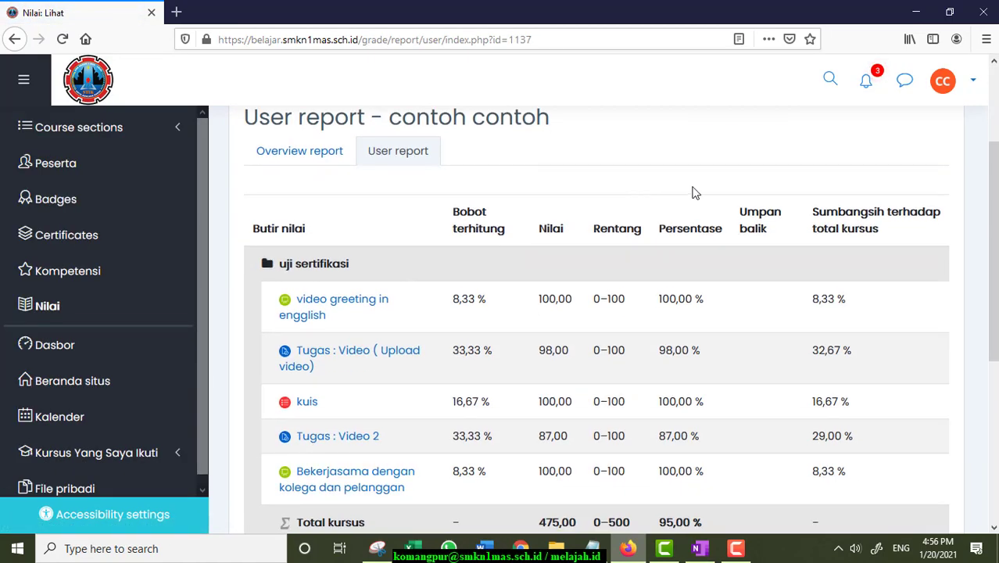
scroll(664, 219, "up", 2)
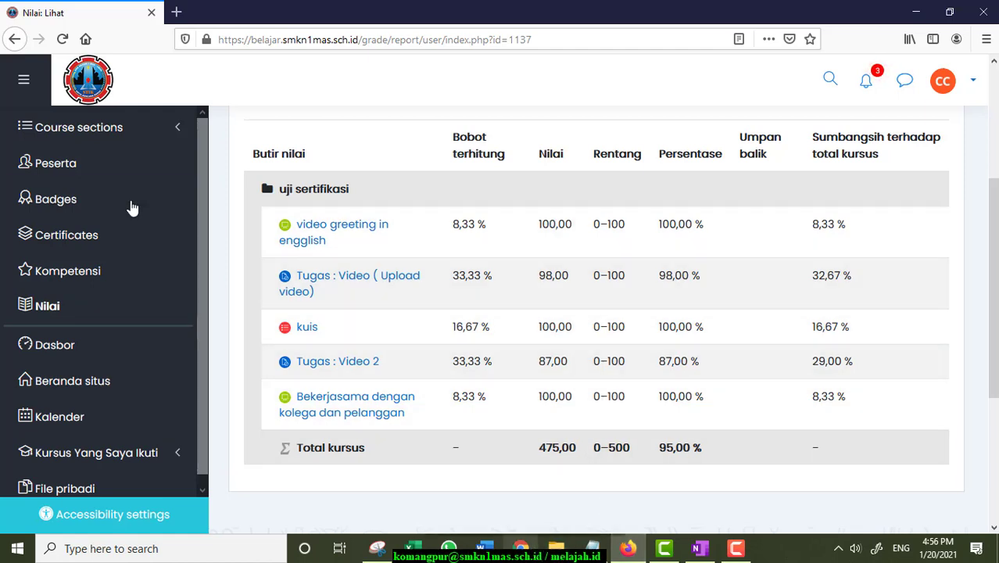
Open the Kompetensi 1 section and check the completion of its activities down to 'Sertifikat SUb Unit 1'.
left_click(82, 128)
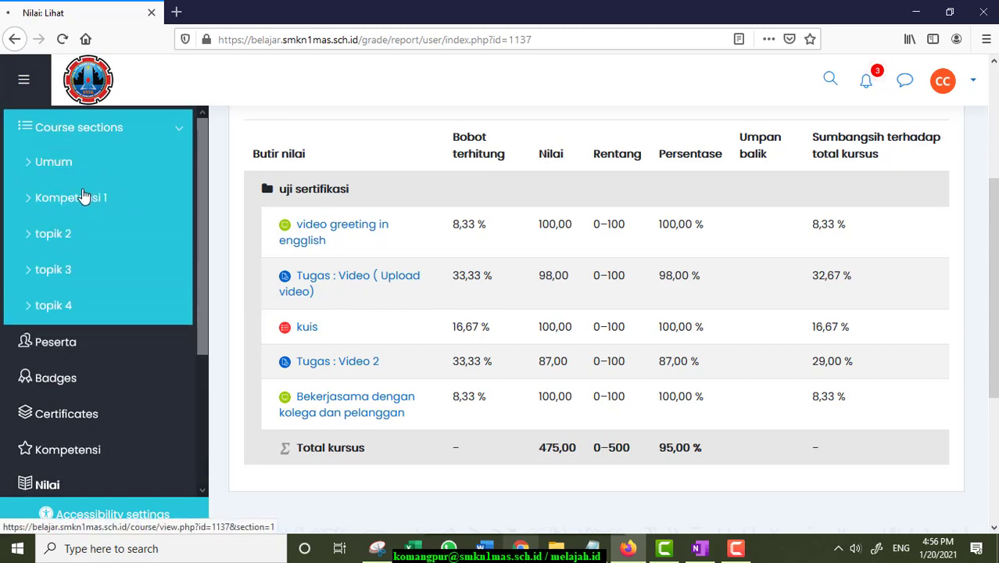
left_click(84, 197)
scroll(754, 297, "down", 4)
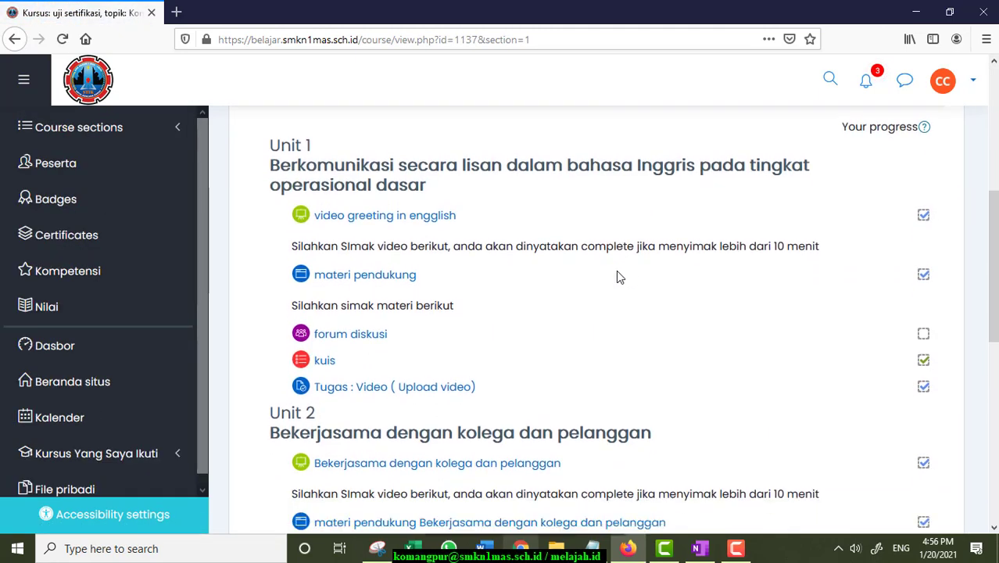
scroll(617, 278, "down", 5)
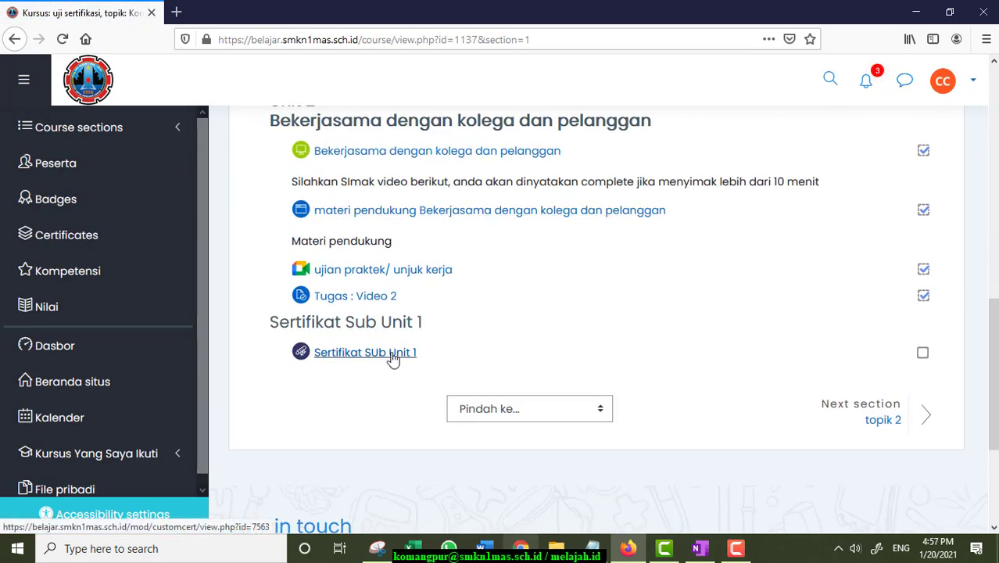
Switch to the teacher's session in Chrome and open the 'Sertifikat SUb Unit 1' certificate activity from the Kompetensi 1 section.
left_click(527, 550)
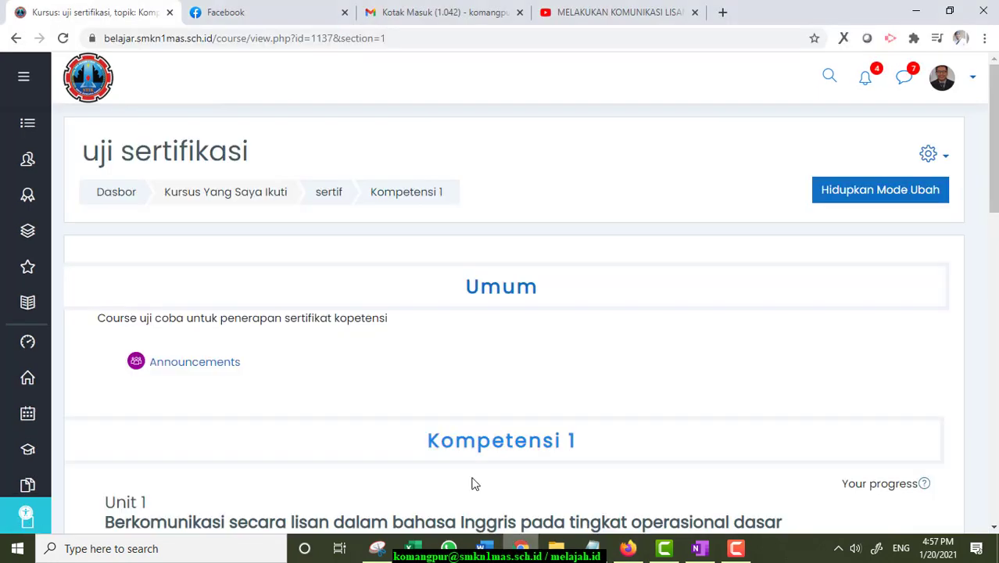
scroll(430, 317, "down", 1)
scroll(430, 317, "down", 15)
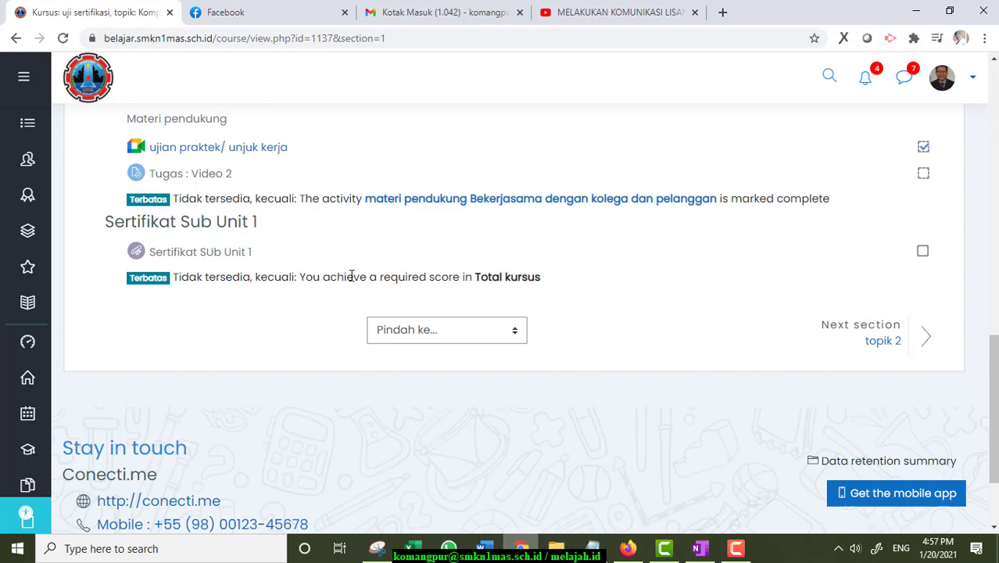
left_click(213, 255)
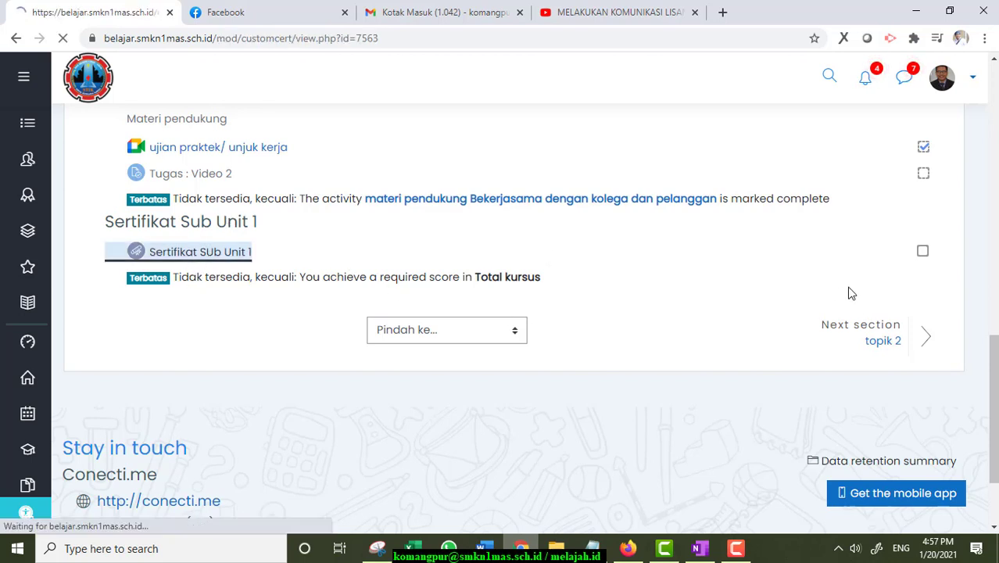
scroll(723, 296, "down", 3)
scroll(529, 248, "up", 2)
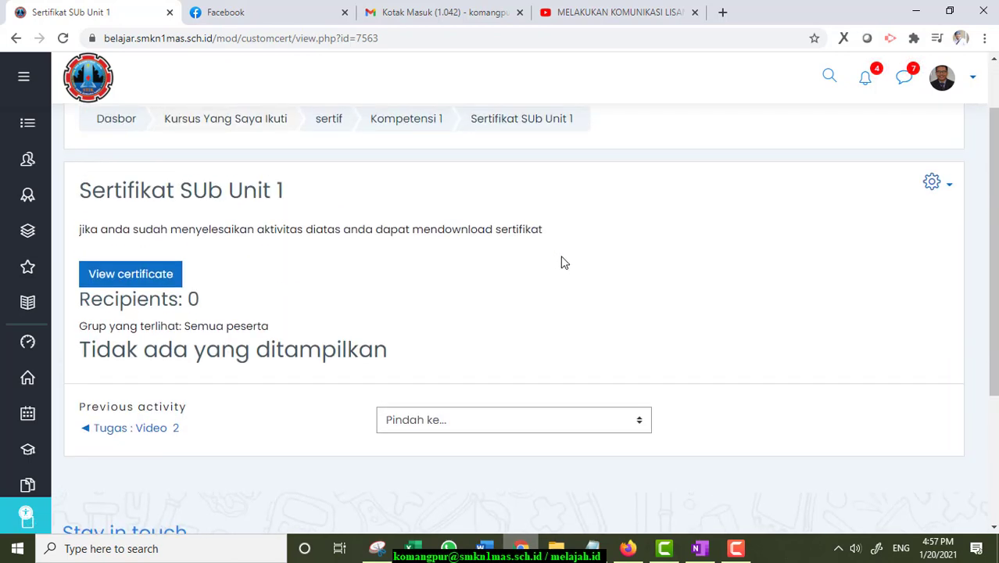
scroll(581, 277, "down", 1)
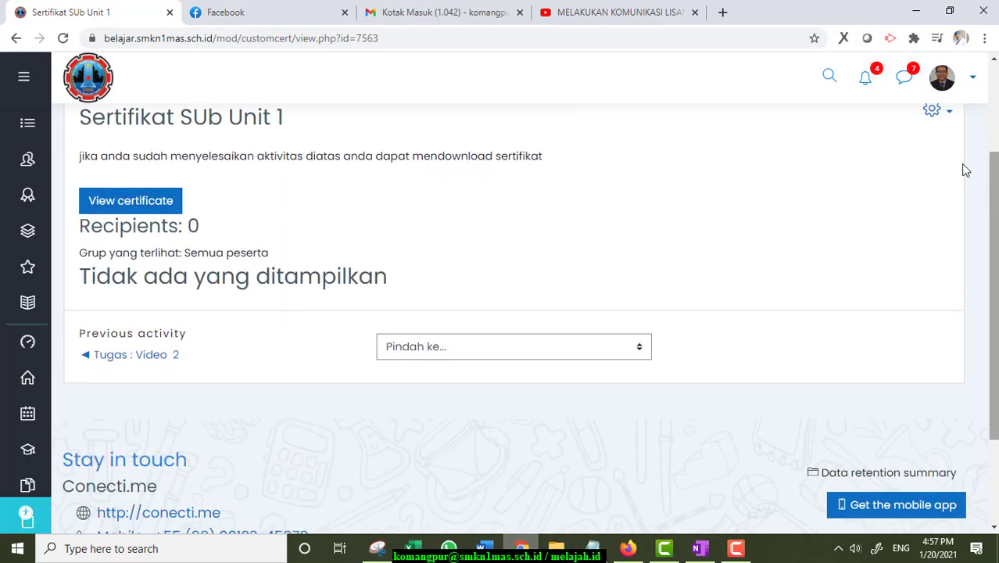
scroll(915, 270, "up", 2)
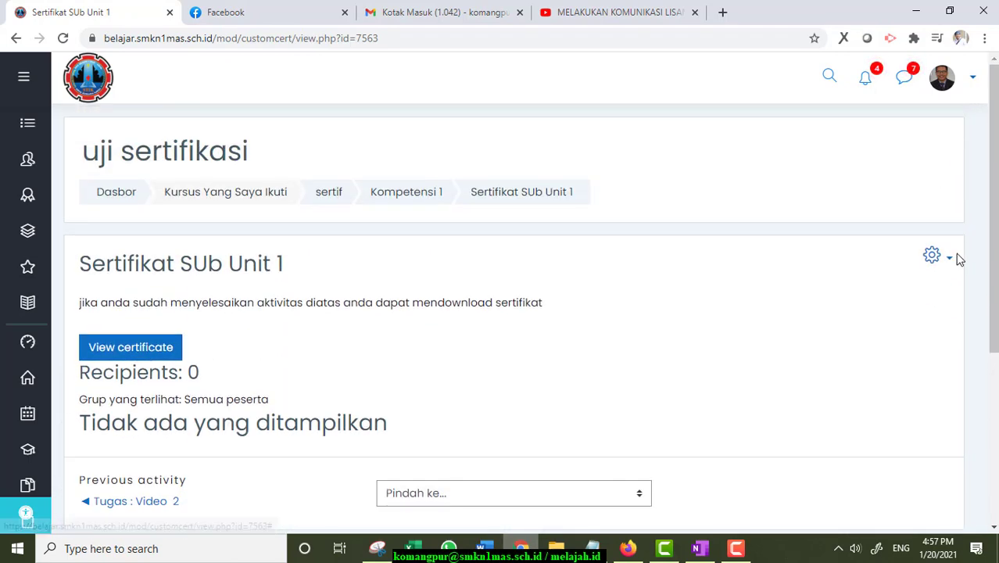
Open the settings of 'Sertifikat SUb Unit 1', look over the setting groups, and save and display the activity.
left_click(946, 258)
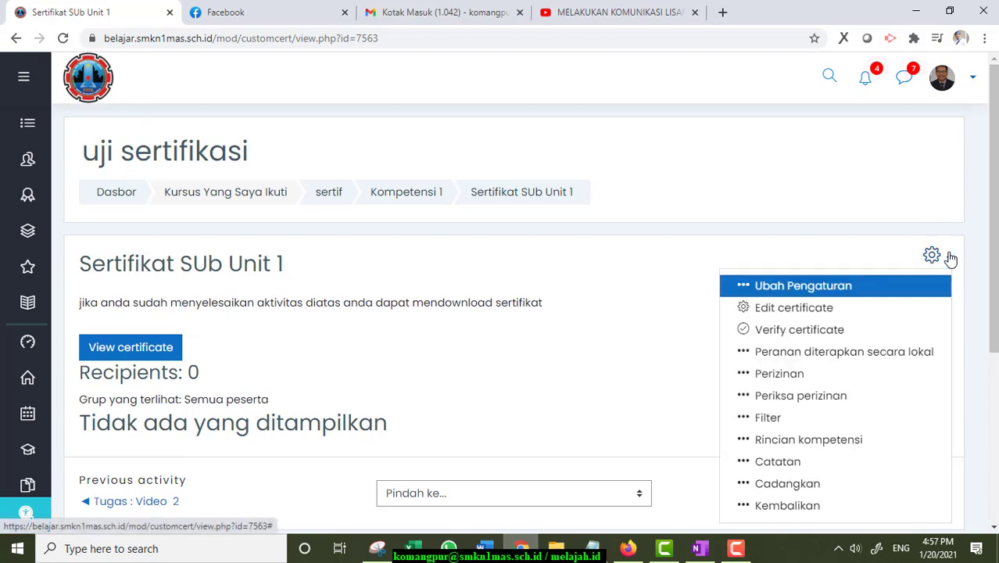
left_click(805, 288)
scroll(544, 236, "down", 3)
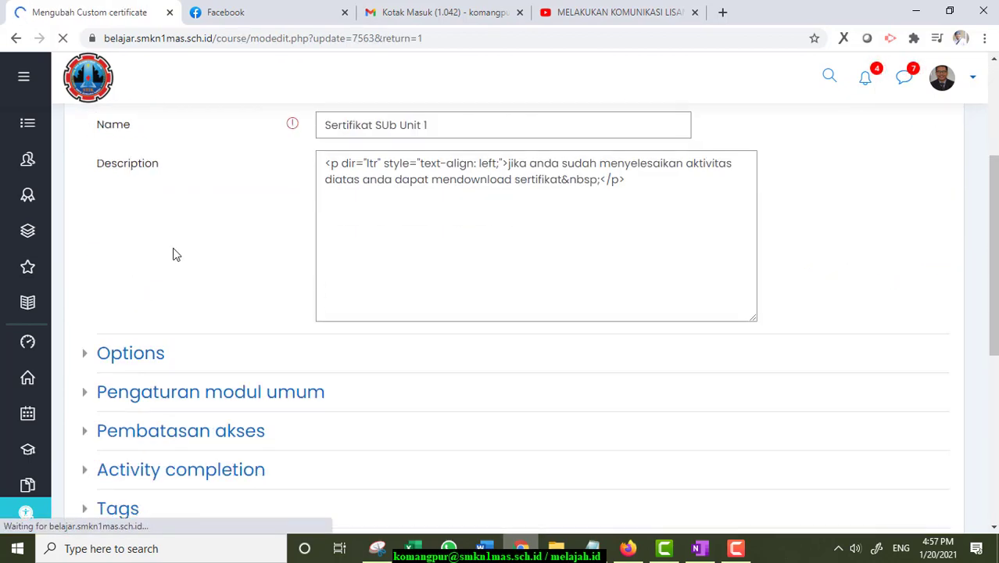
scroll(177, 289, "down", 1)
scroll(313, 351, "down", 1)
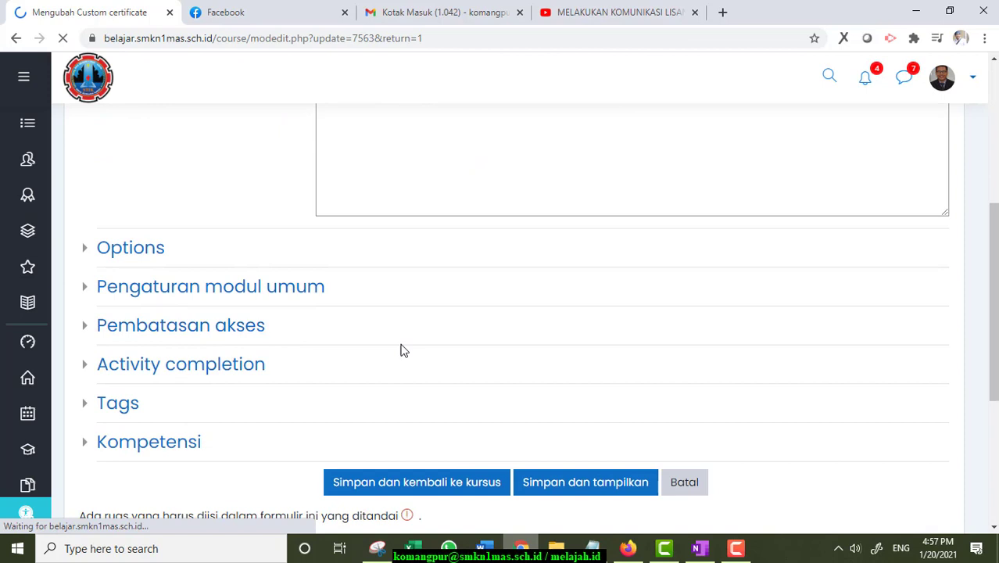
left_click(603, 494)
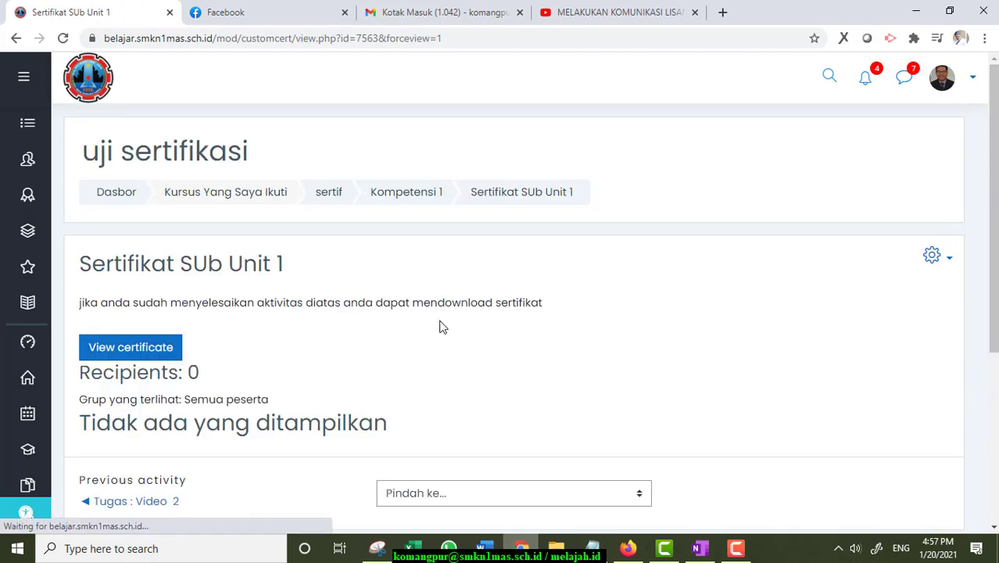
View the certificate generated by 'Sertifikat SUb Unit 1' and return to its activity page.
scroll(191, 281, "down", 2)
left_click(133, 202)
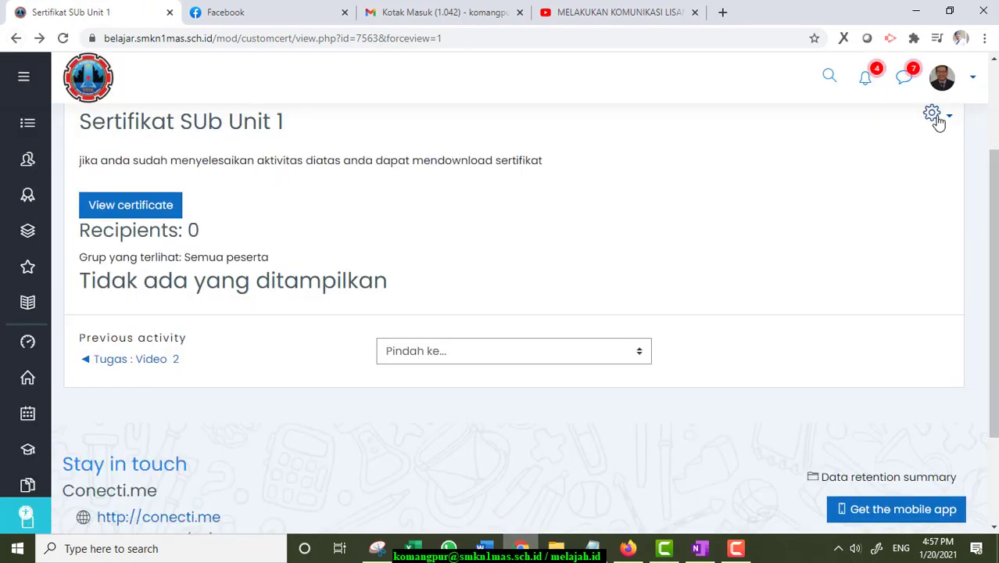
Edit the certificate, load the 'Sertifikat_umum_A4' template into it and confirm replacing its existing pages and elements.
left_click(933, 114)
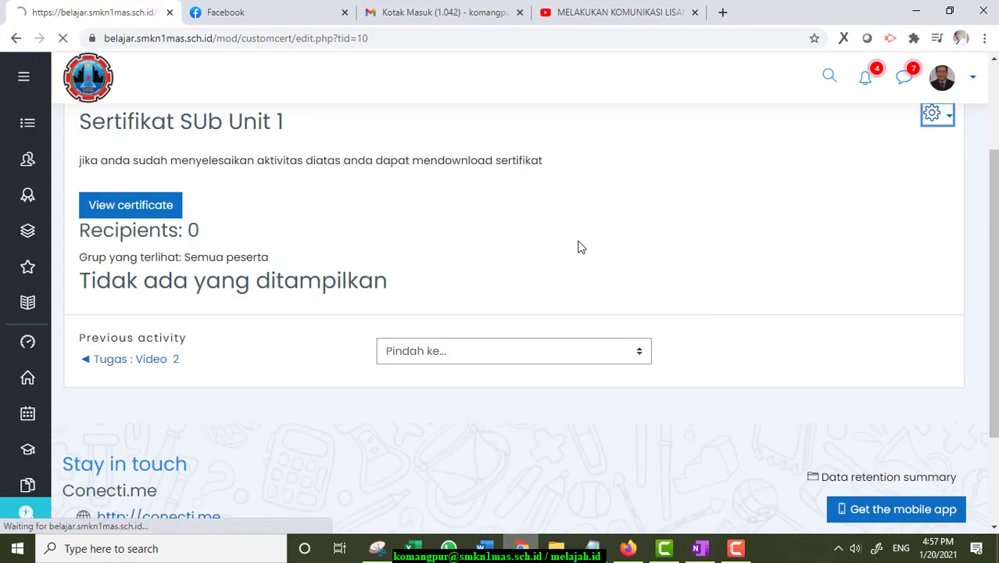
scroll(423, 268, "down", 4)
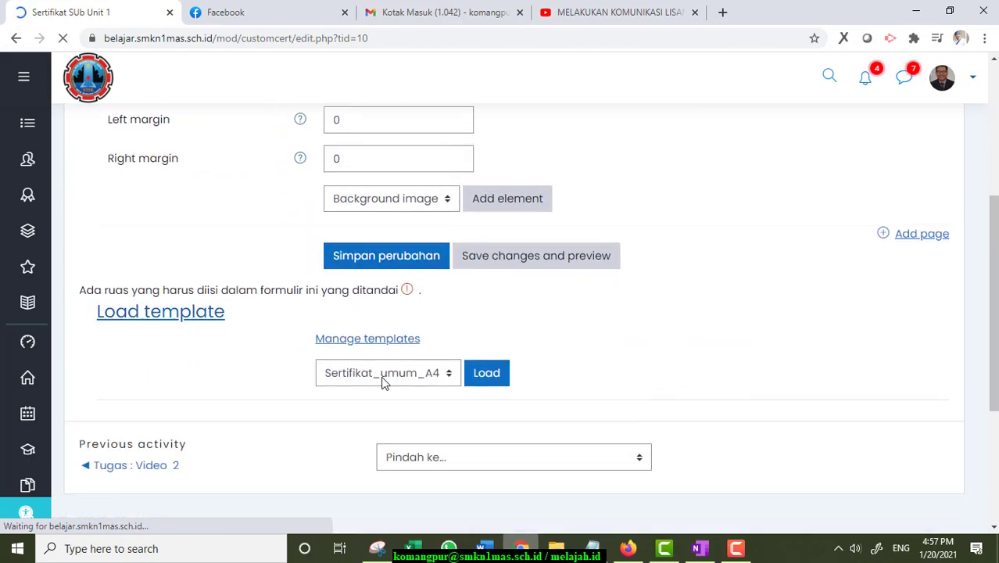
left_click(393, 369)
left_click(487, 354)
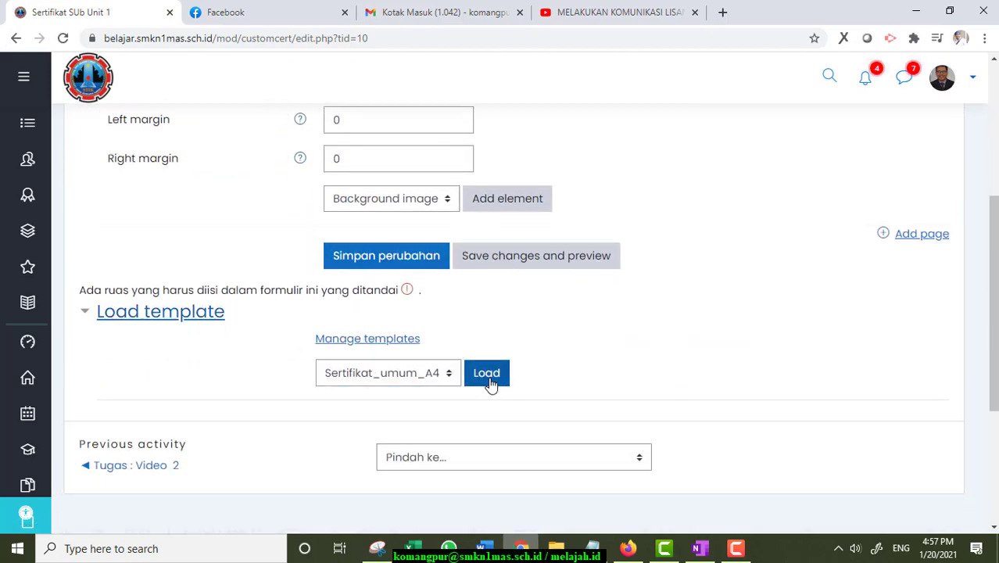
left_click(488, 374)
scroll(634, 336, "down", 3)
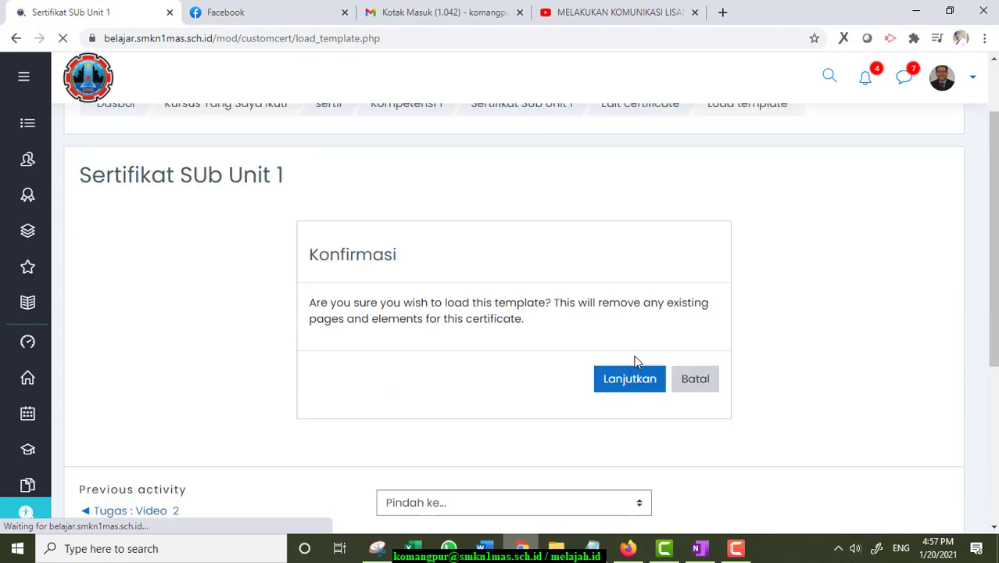
left_click(627, 239)
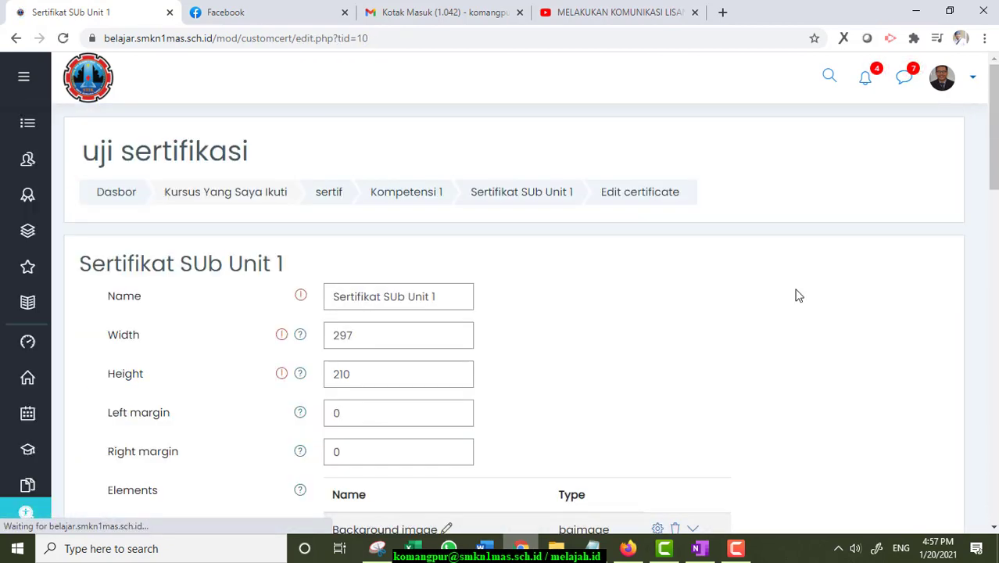
Open the page for repositioning the certificate's elements and look over the certificate layout.
scroll(537, 305, "down", 3)
scroll(529, 296, "down", 10)
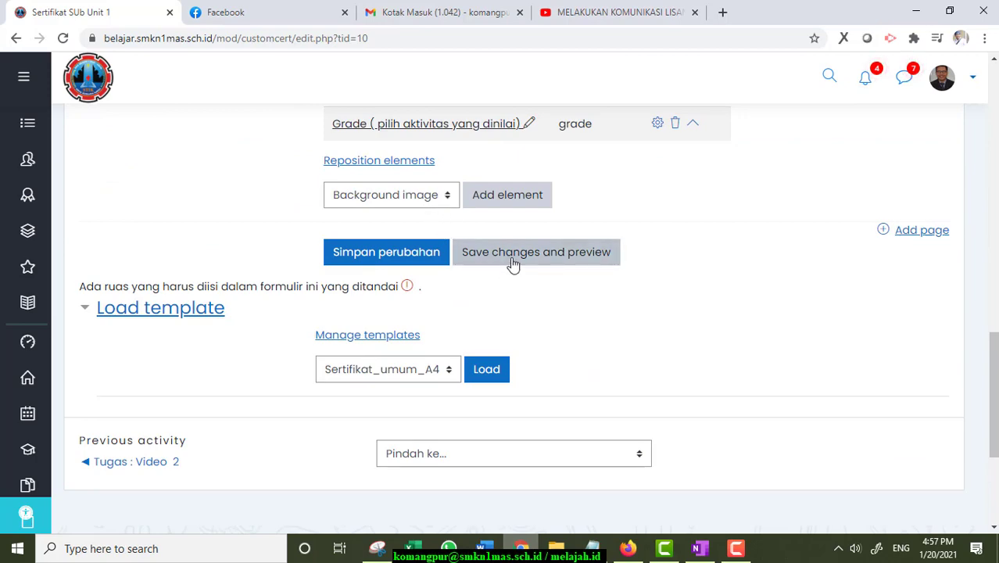
left_click(357, 162)
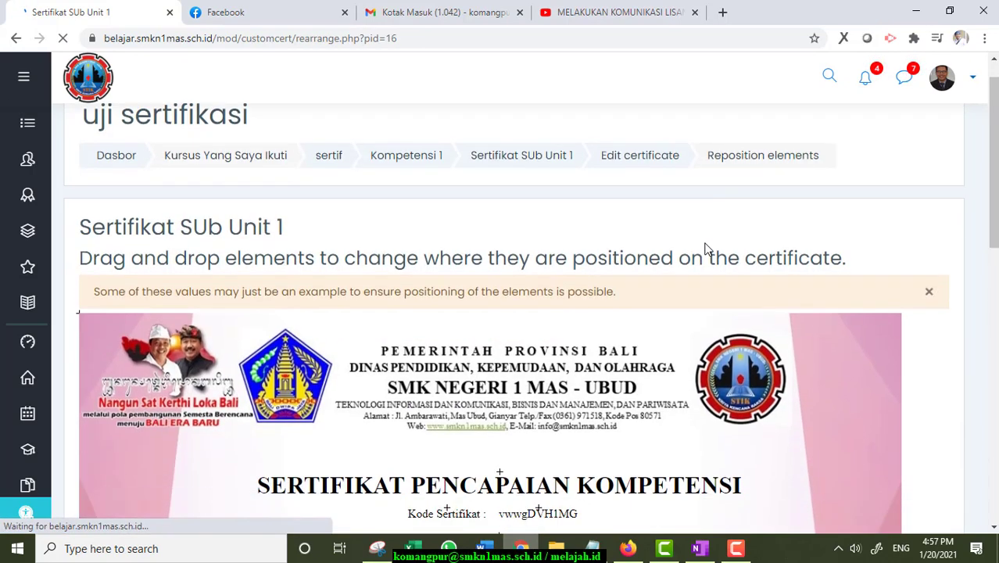
scroll(706, 248, "down", 3)
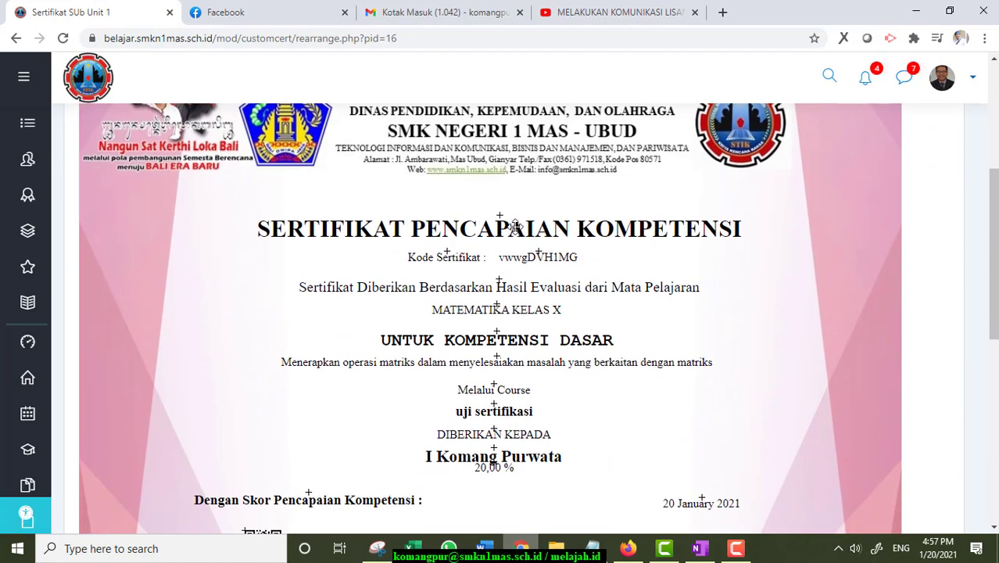
scroll(462, 249, "down", 1)
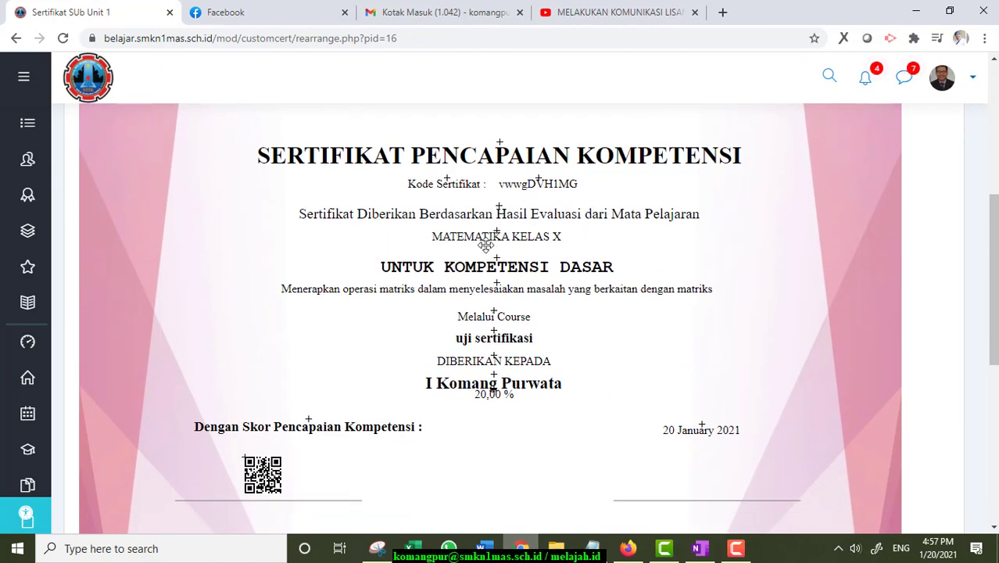
left_click(501, 237)
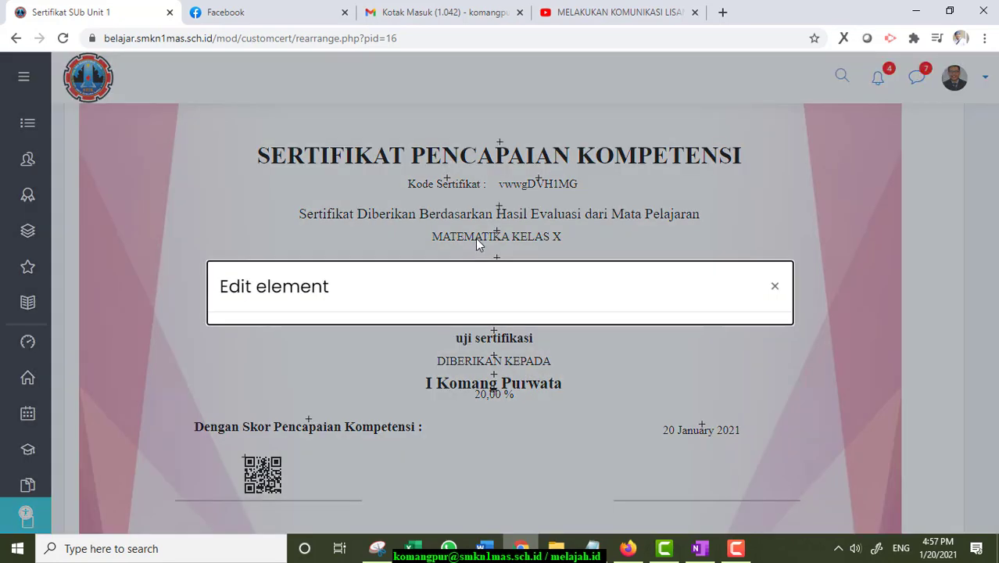
left_click_drag(387, 160, 512, 172)
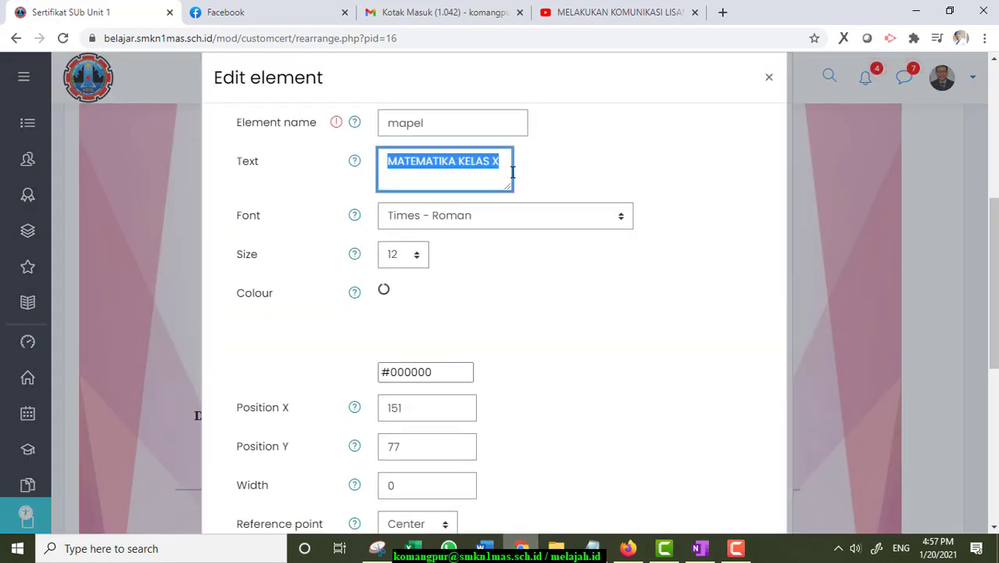
type("Perhotelan")
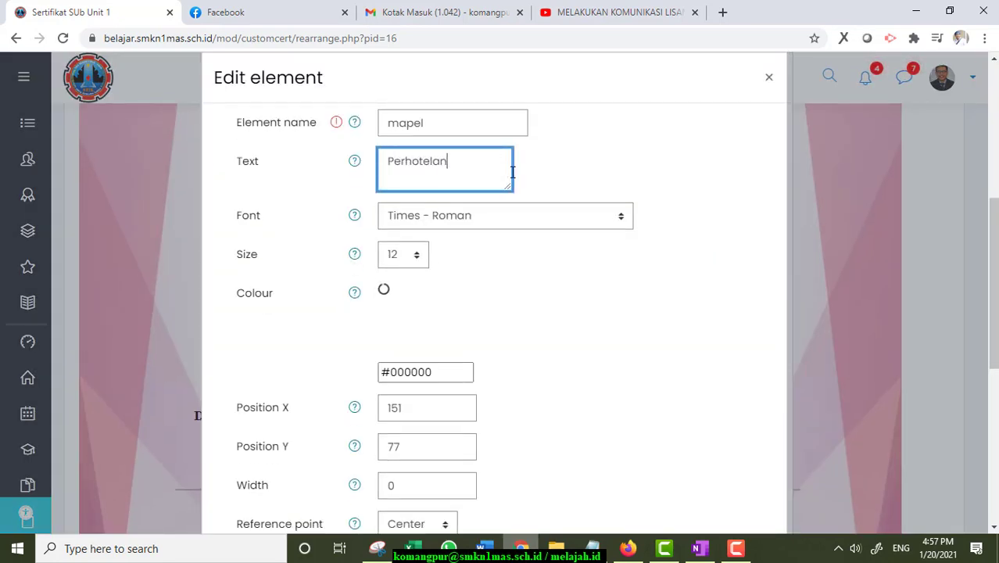
scroll(529, 221, "down", 3)
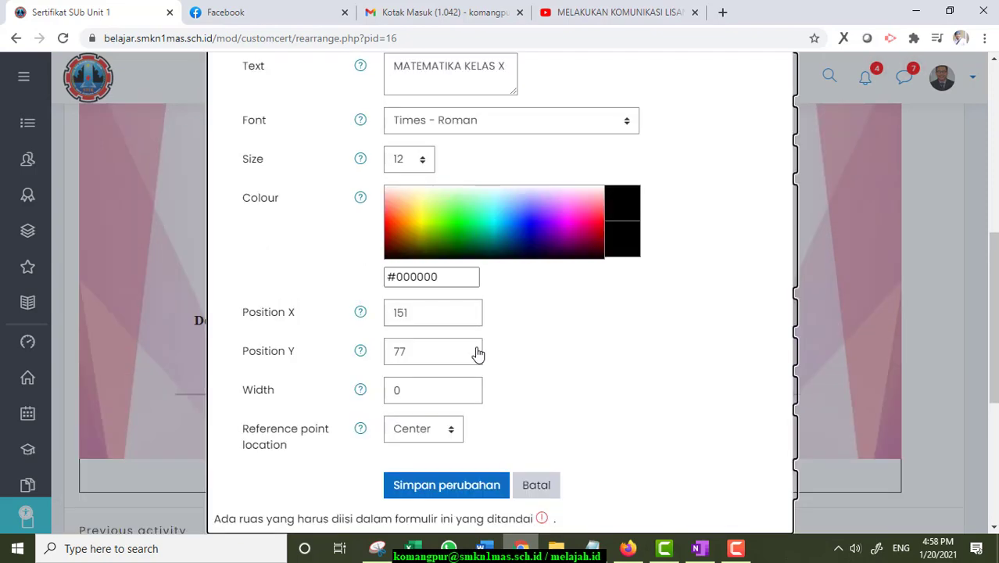
scroll(539, 309, "down", 3)
scroll(501, 307, "up", 3)
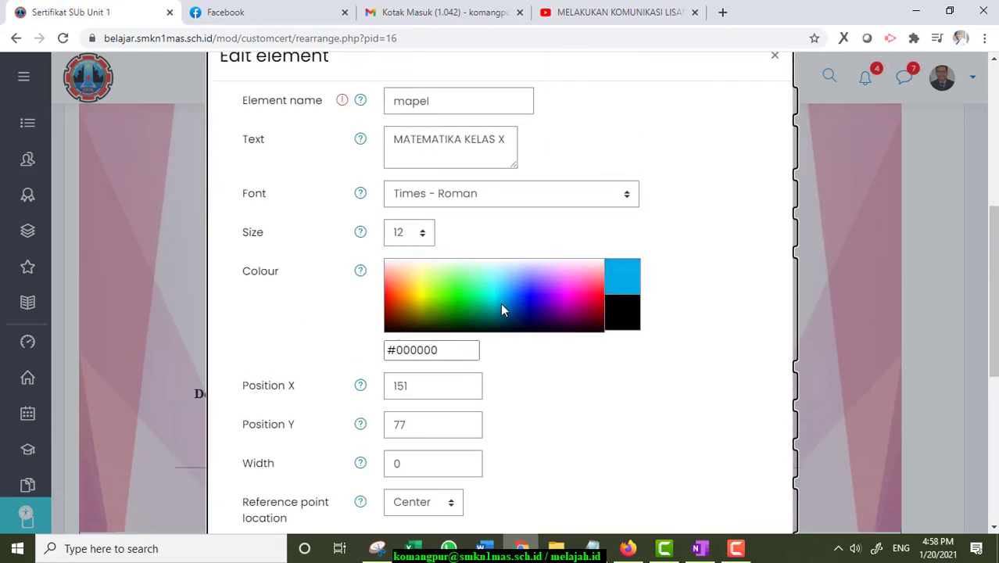
scroll(488, 297, "down", 4)
scroll(714, 207, "up", 4)
left_click(778, 127)
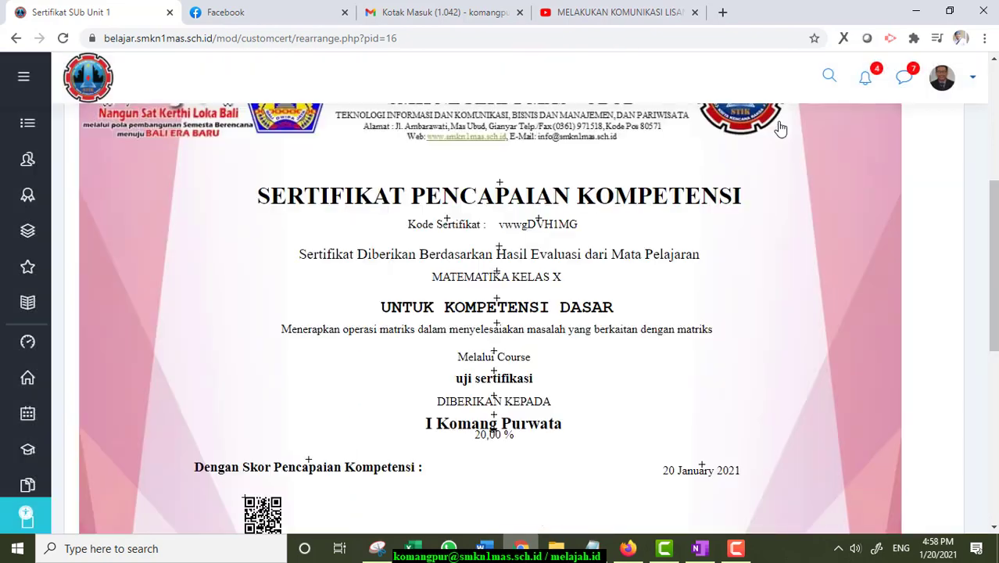
Try to change the text of the 'mapel' element to 'perhotelan' and save the certificate layout without closing it.
left_click(520, 281)
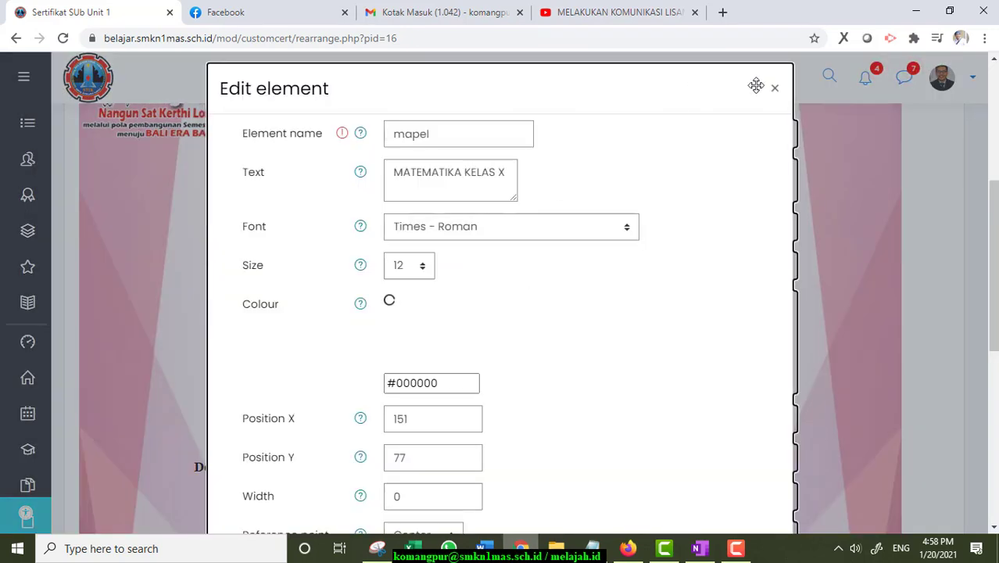
left_click_drag(393, 172, 499, 174)
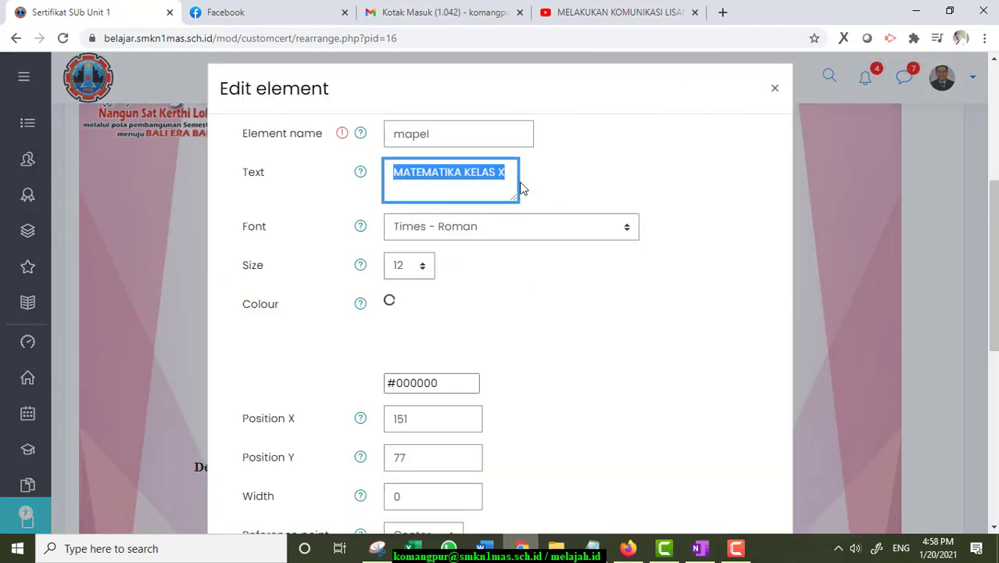
type("perhotelan")
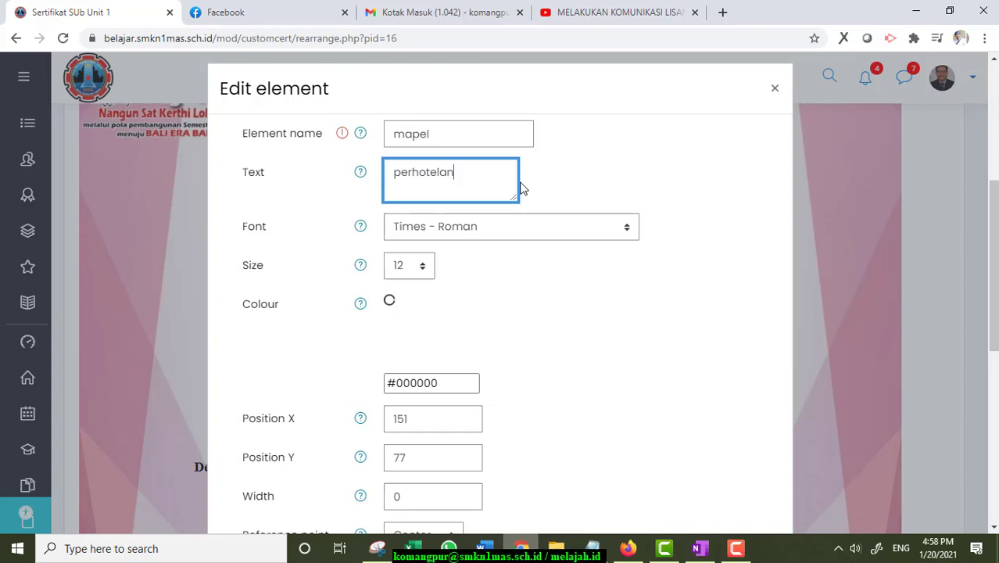
scroll(522, 188, "down", 5)
left_click(419, 152)
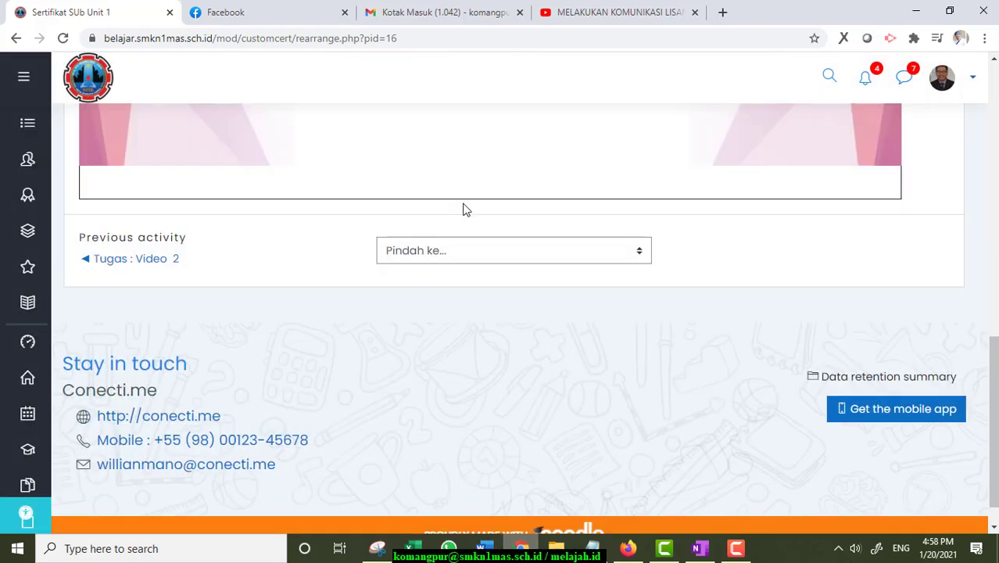
scroll(462, 208, "up", 5)
scroll(786, 242, "up", 2)
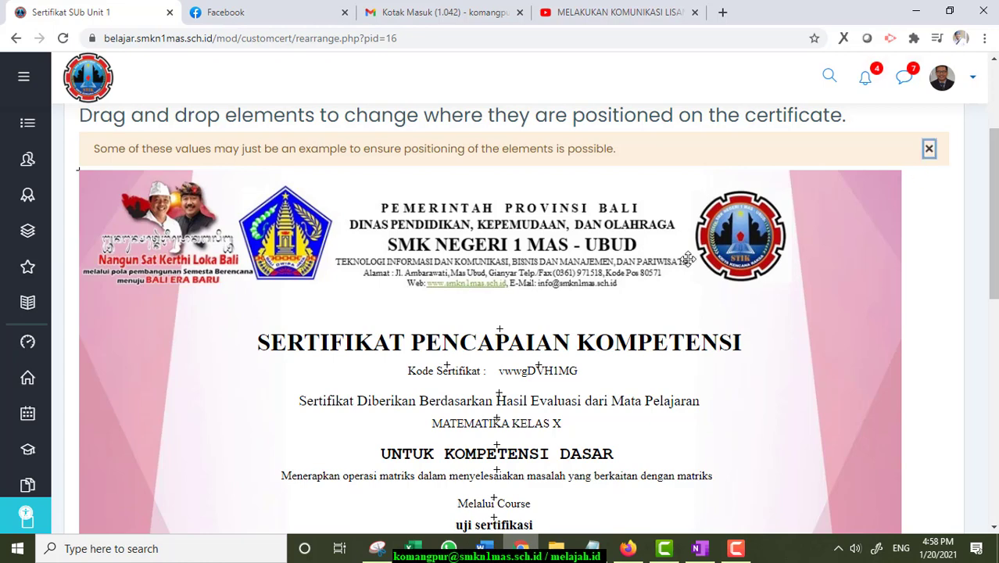
left_click(240, 147)
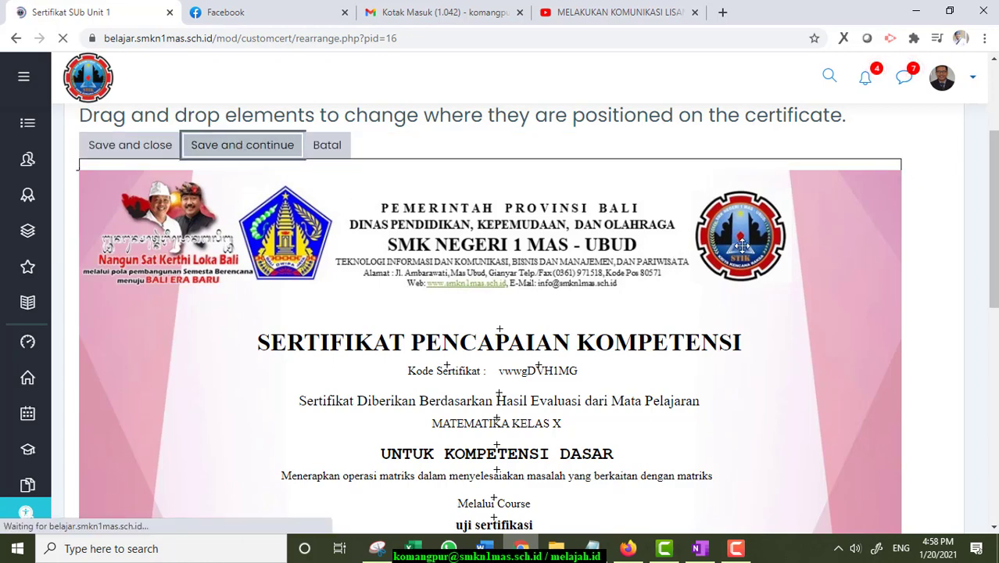
Check the text of the 'mapel' element in its edit dialog and close it.
scroll(637, 293, "down", 2)
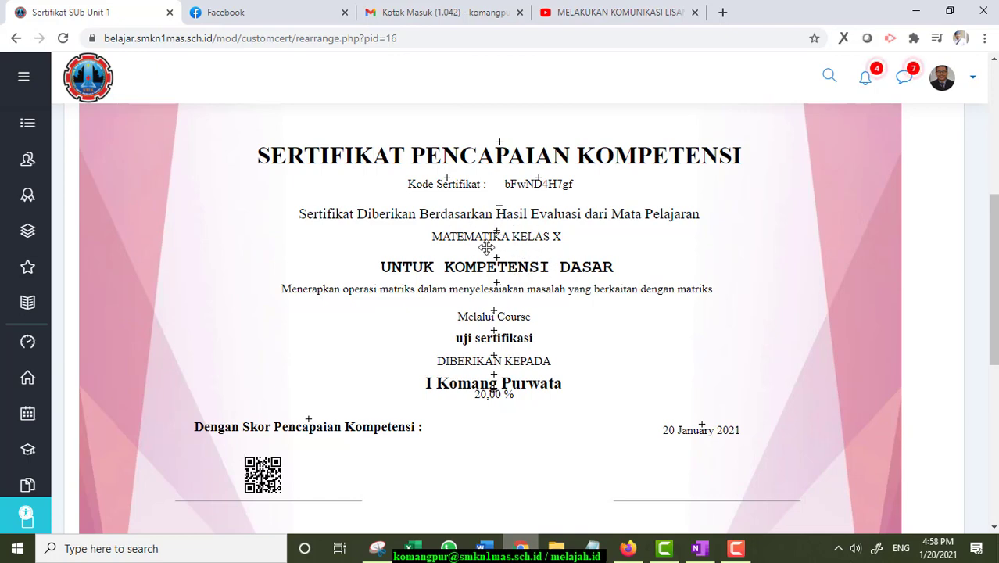
left_click(534, 238)
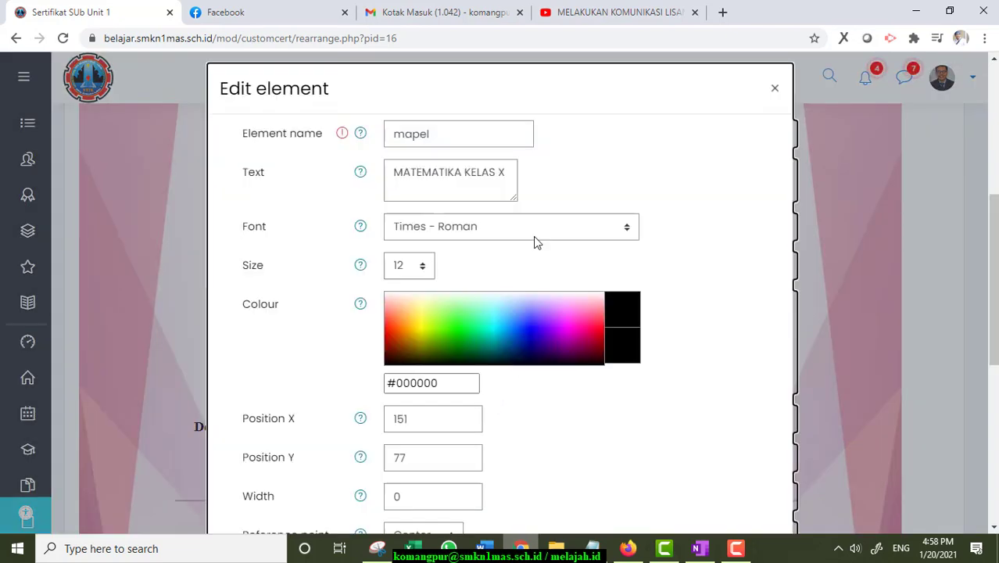
left_click(776, 94)
scroll(857, 190, "up", 4)
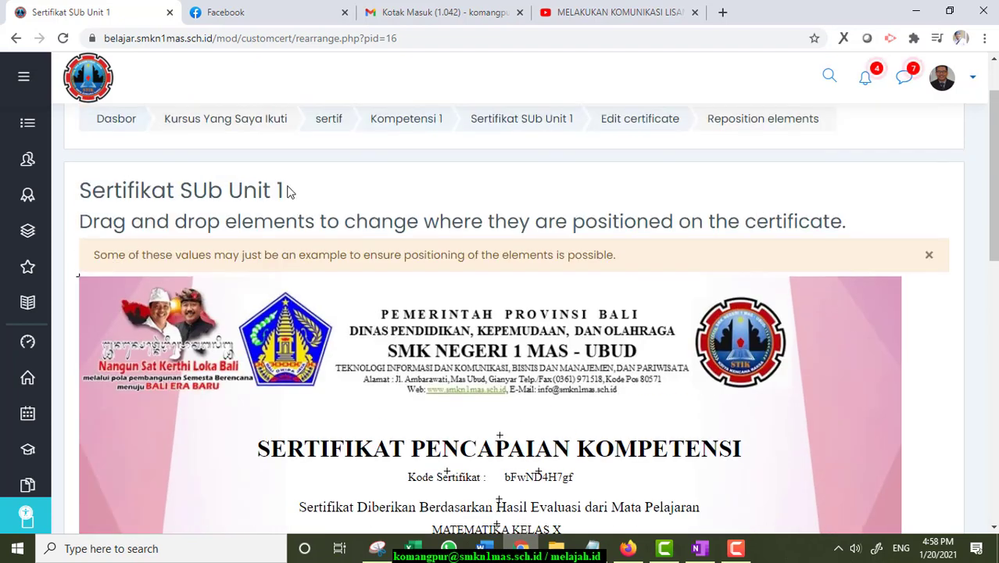
Return to the certificate's edit page, look over the 'menguasai kompetensi' element's settings and leave them without editing.
left_click(659, 126)
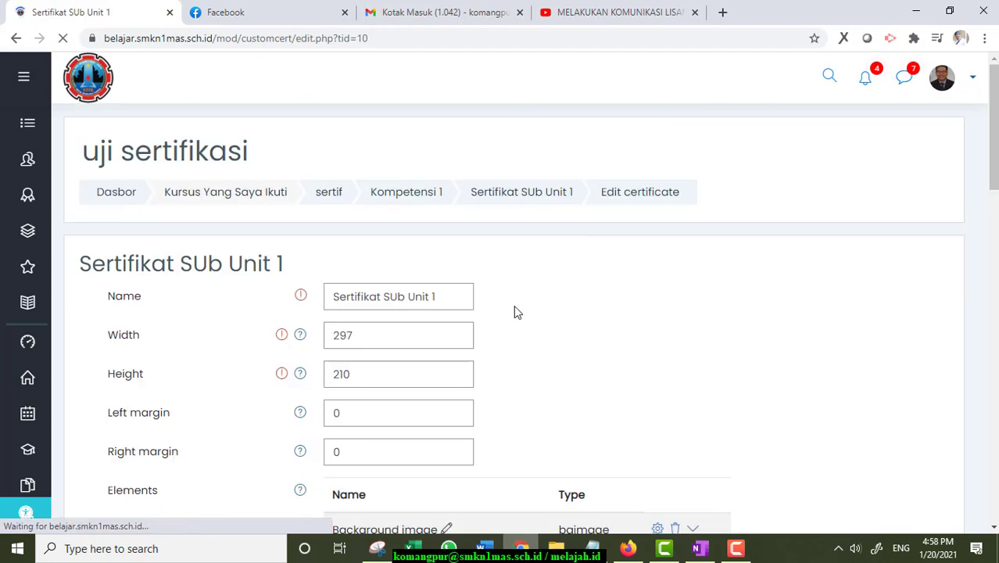
scroll(485, 305, "down", 2)
scroll(422, 308, "down", 2)
scroll(395, 355, "down", 1)
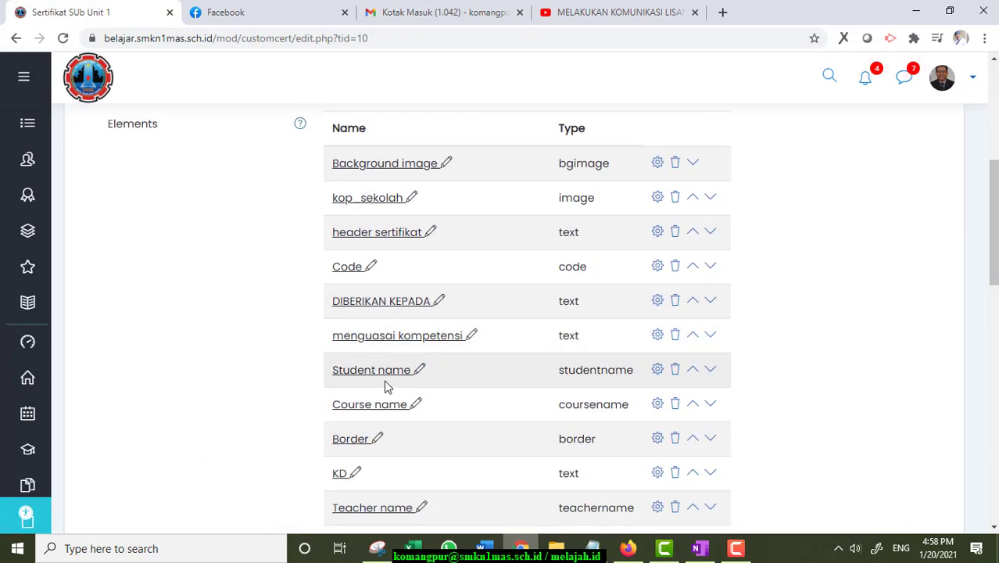
scroll(403, 391, "down", 1)
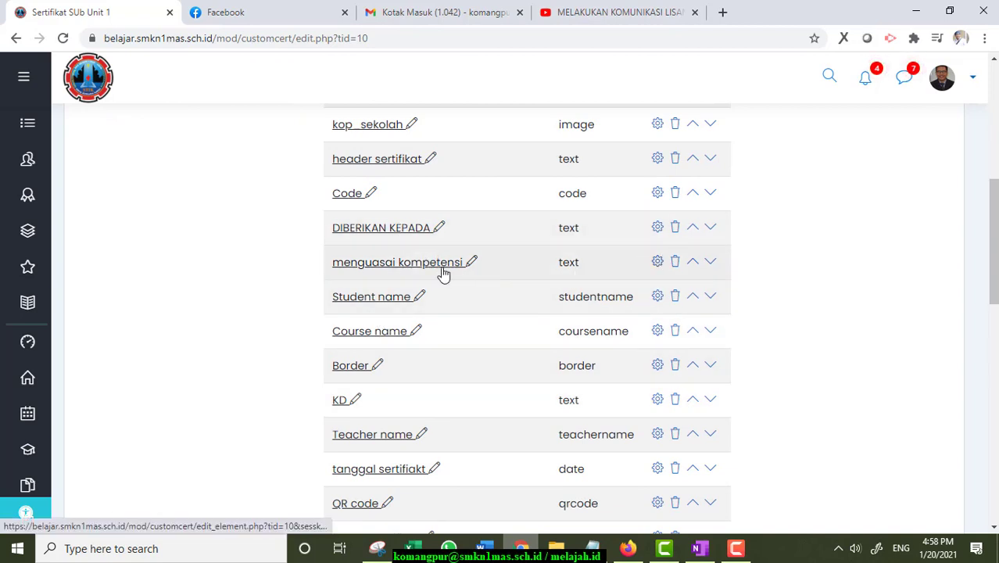
left_click(657, 261)
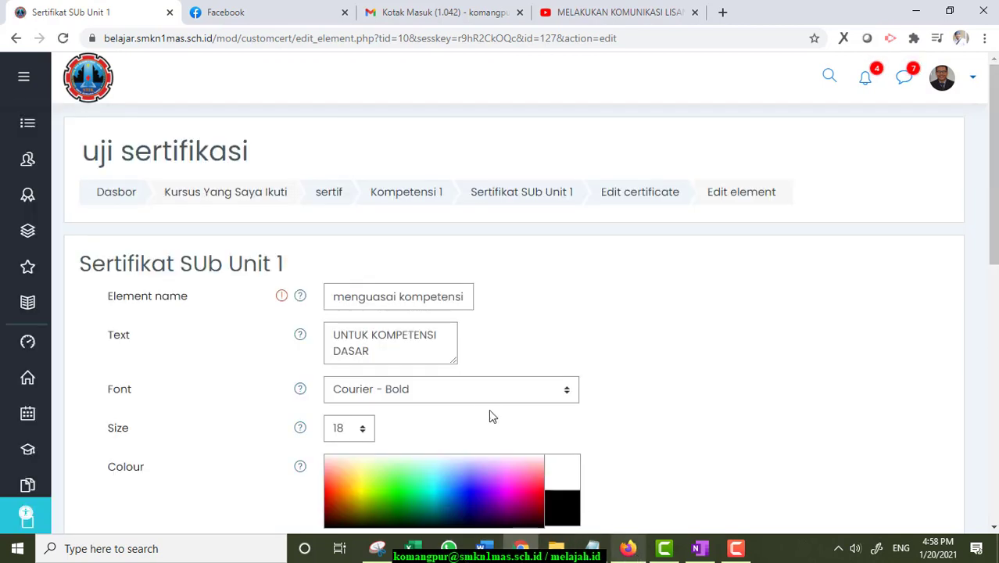
scroll(391, 324, "down", 1)
left_click(406, 270)
scroll(413, 272, "down", 4)
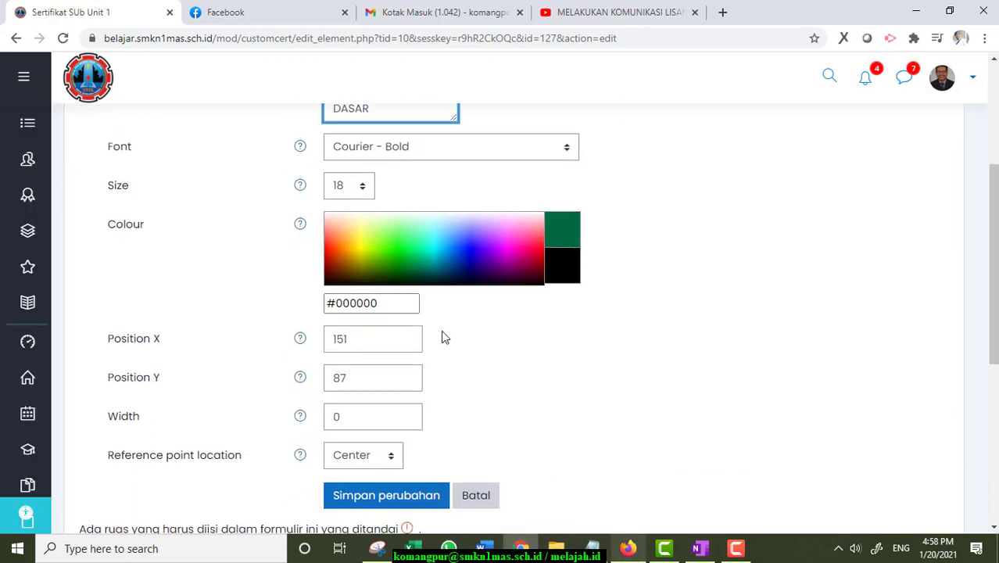
left_click(477, 371)
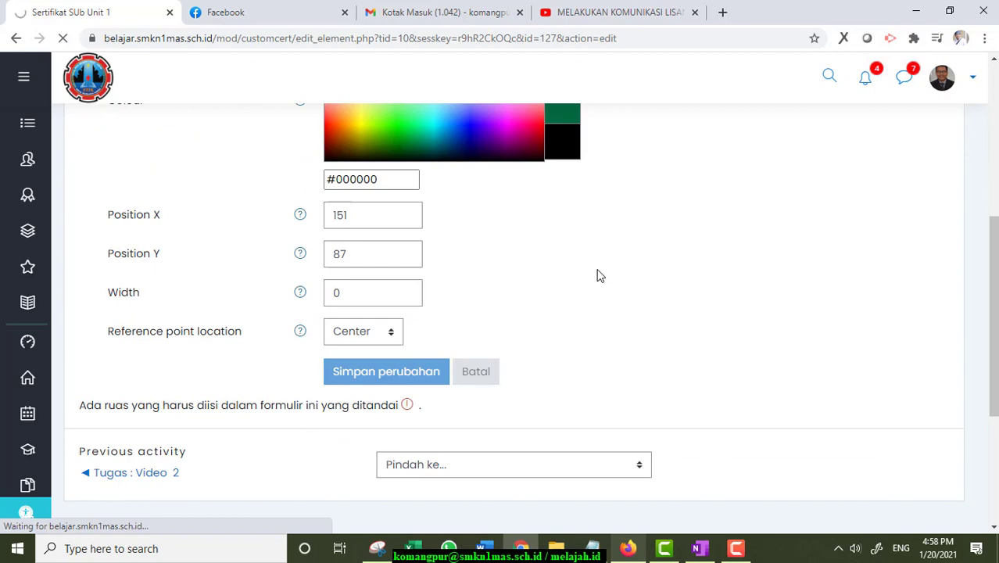
Open the settings of the 'KD' text element from the certificate's element list.
scroll(595, 274, "down", 4)
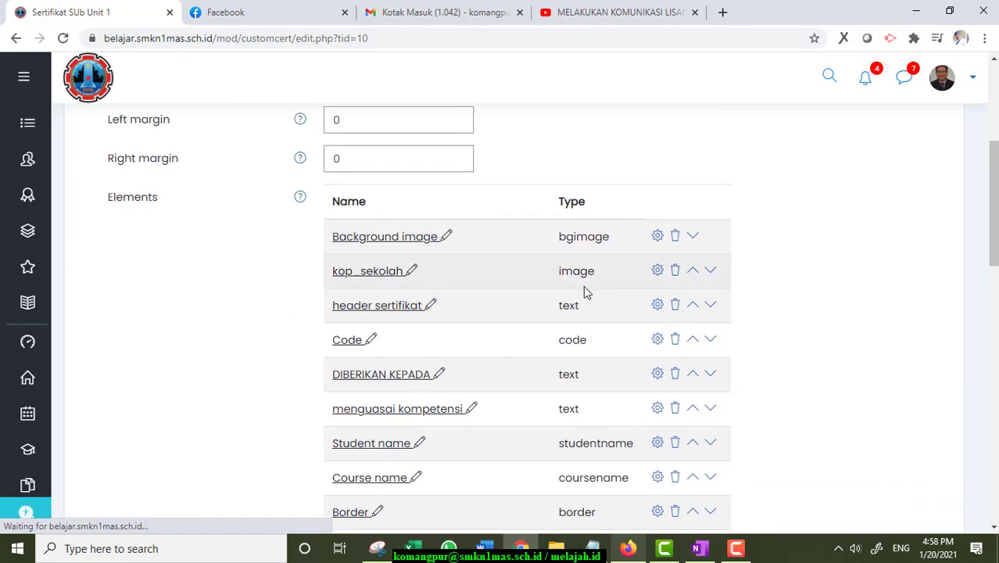
scroll(583, 289, "down", 2)
scroll(470, 286, "down", 1)
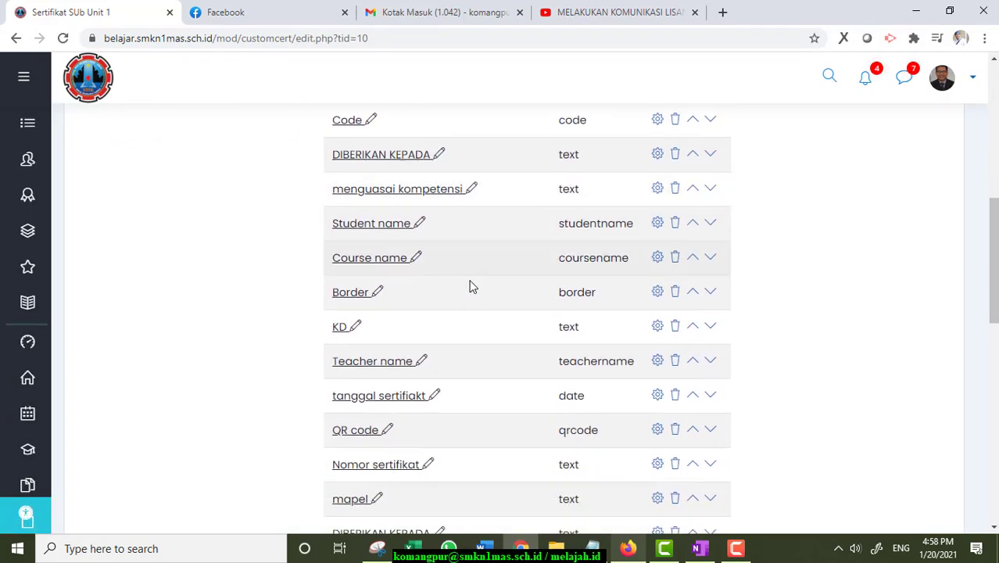
scroll(470, 286, "down", 2)
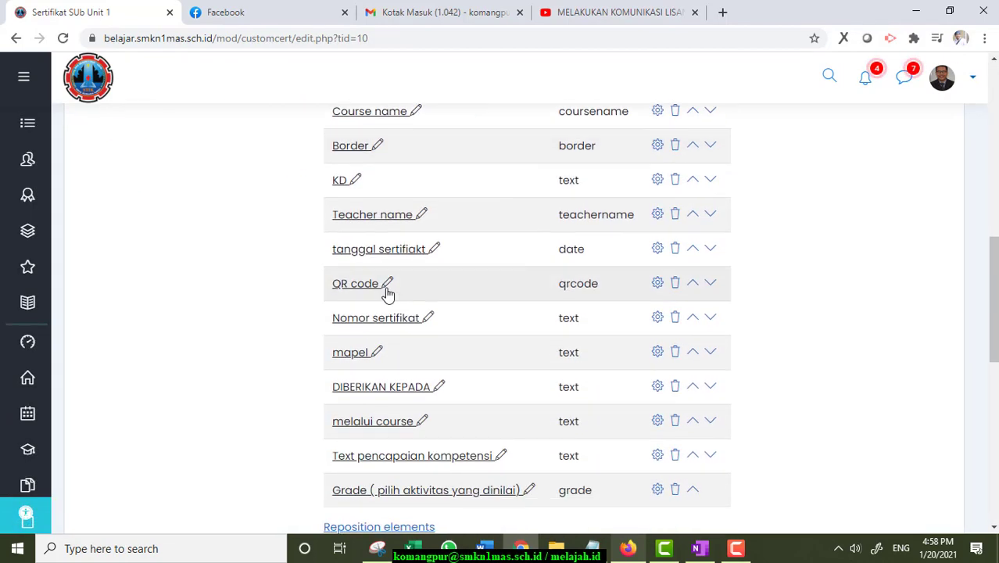
left_click(658, 179)
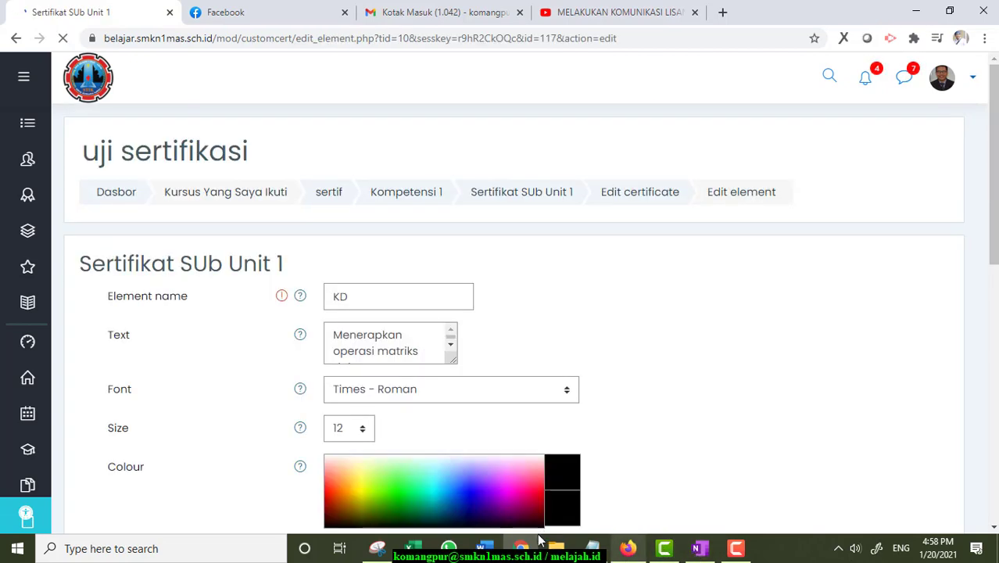
Switch to the Excel workbook and copy the two Sub Unit A competencies in cells C3:C4.
left_click(413, 548)
left_click_drag(258, 282, 283, 329)
key("ctrl+c")
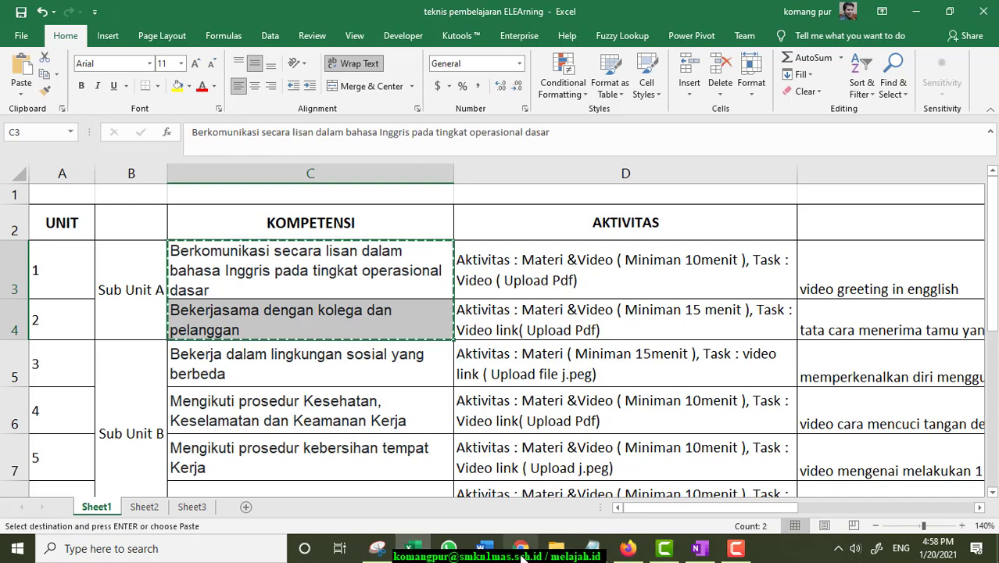
Switch back to Moodle in Chrome, replace the 'KD' element's text with the two copied competencies and save the element.
left_click(522, 548)
scroll(420, 383, "down", 1)
left_click(364, 337)
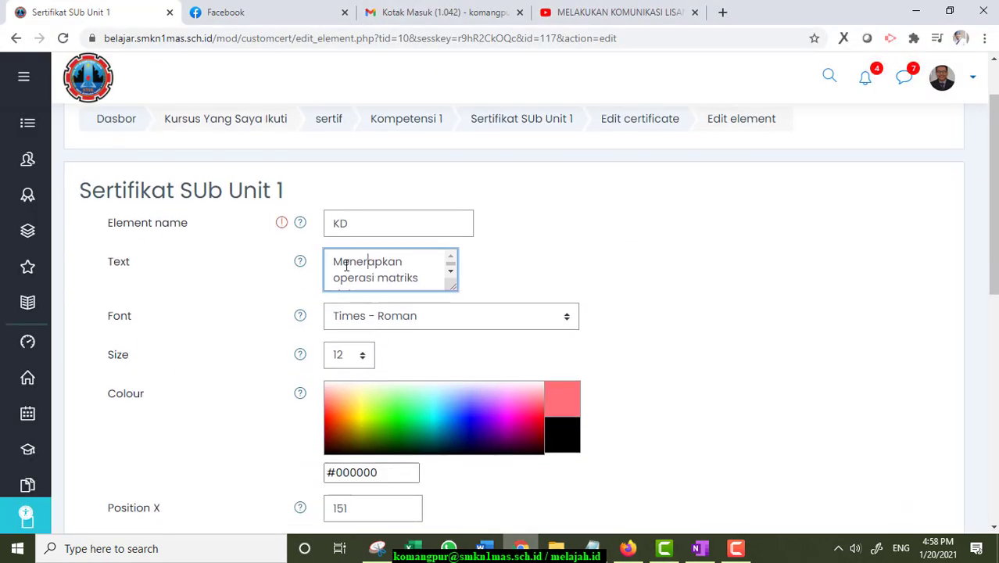
left_click_drag(331, 337, 437, 359)
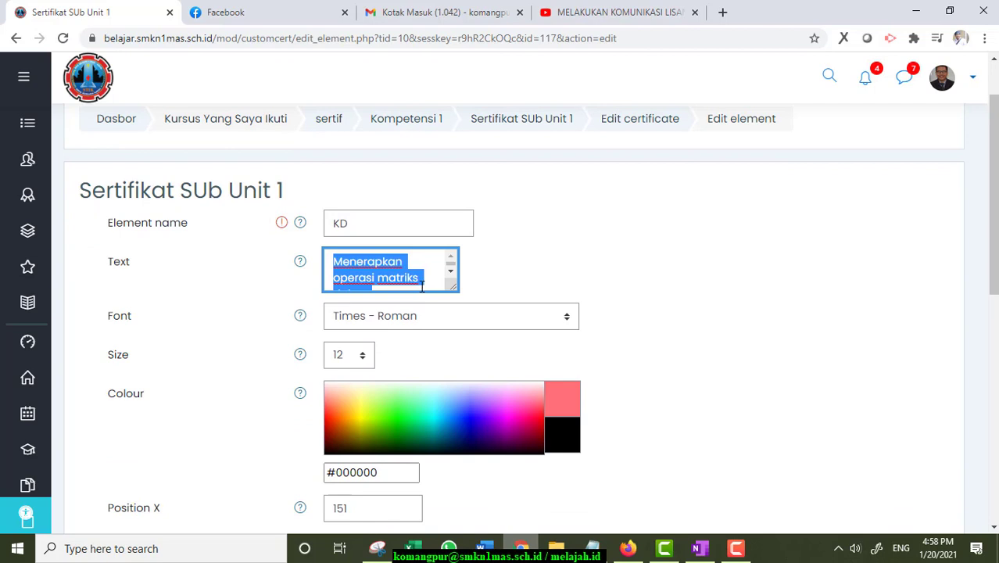
key("ctrl+v")
triple_click(422, 286)
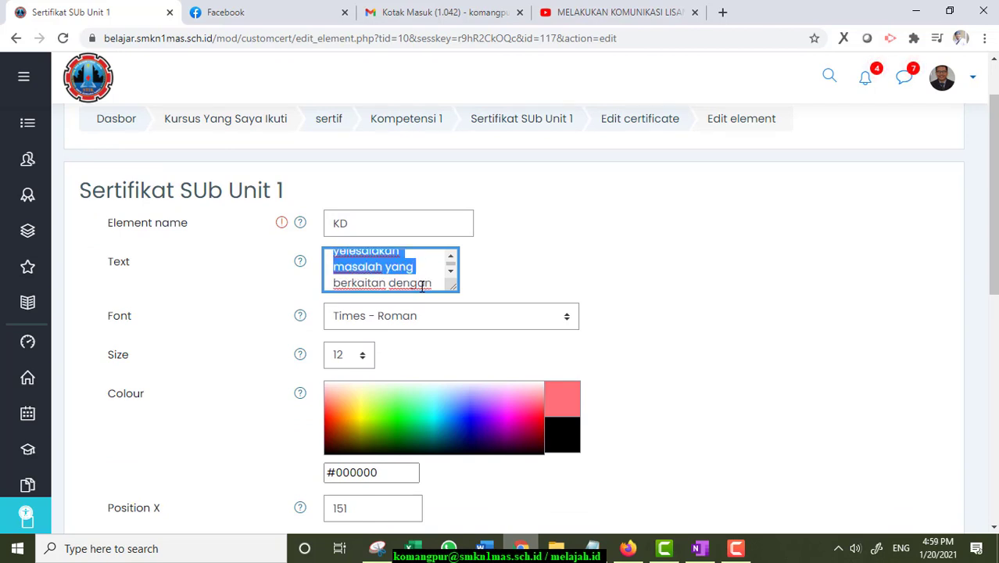
key("ctrl+a")
key("BackSpace")
key("ctrl+v")
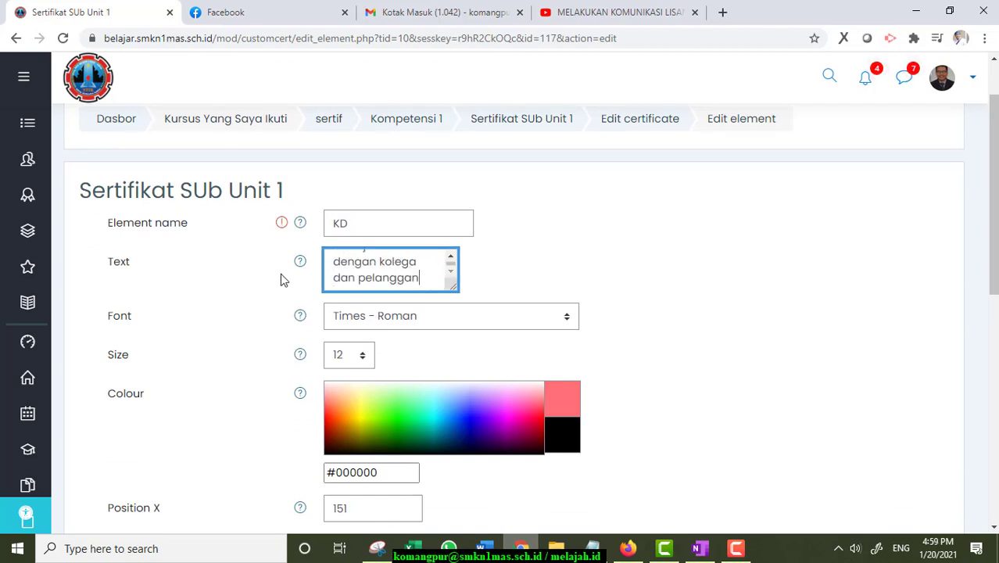
scroll(432, 279, "up", 3)
scroll(655, 323, "down", 4)
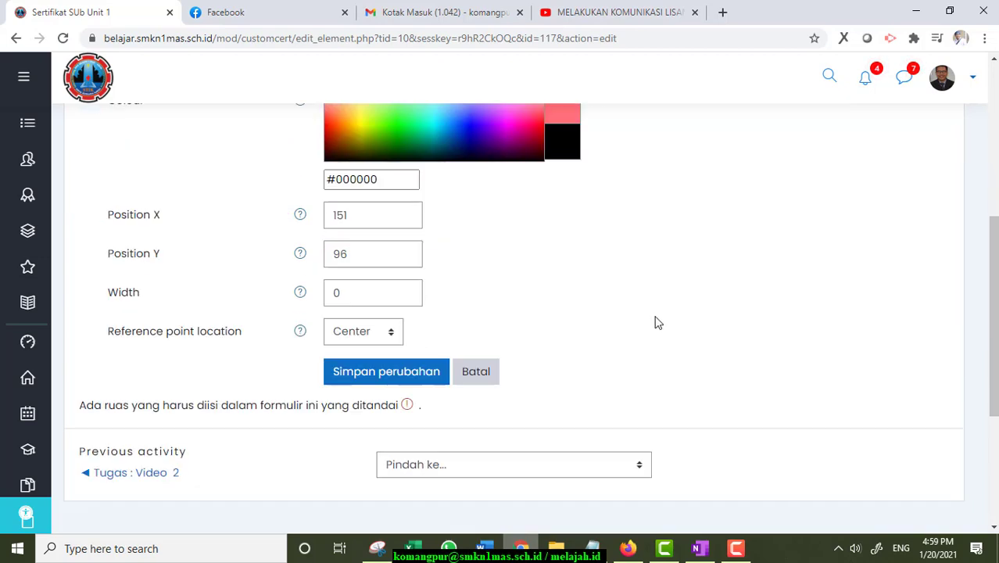
scroll(655, 323, "down", 2)
left_click(408, 224)
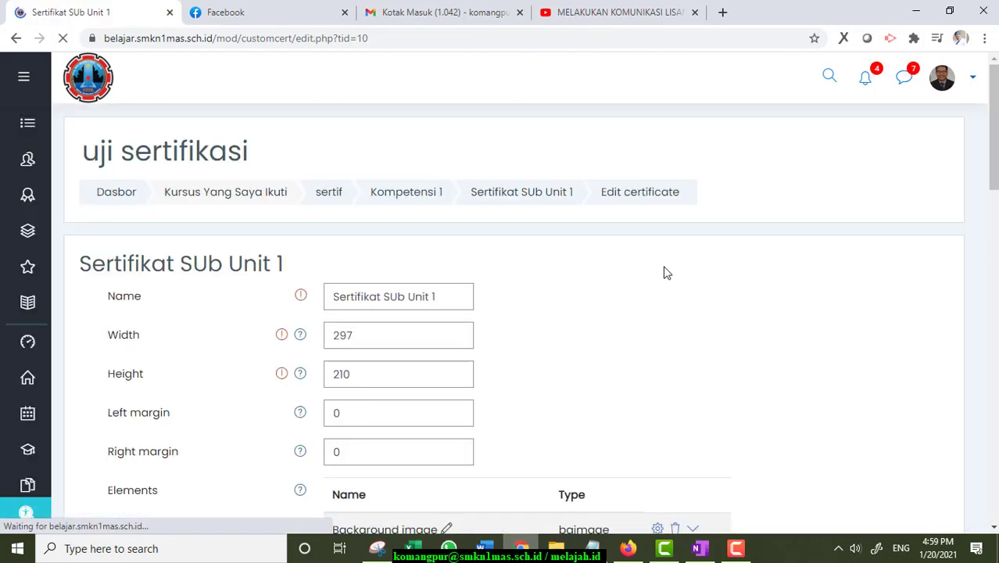
Open the settings of the 'Grade ( pilih aktivitas yang dinilai)' element and look over its options.
scroll(568, 272, "down", 7)
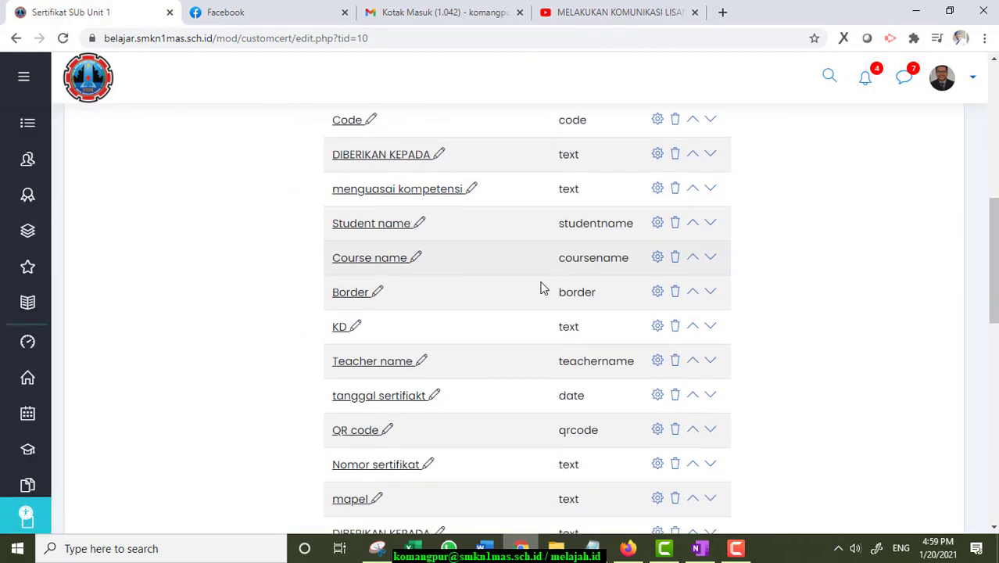
scroll(543, 289, "down", 4)
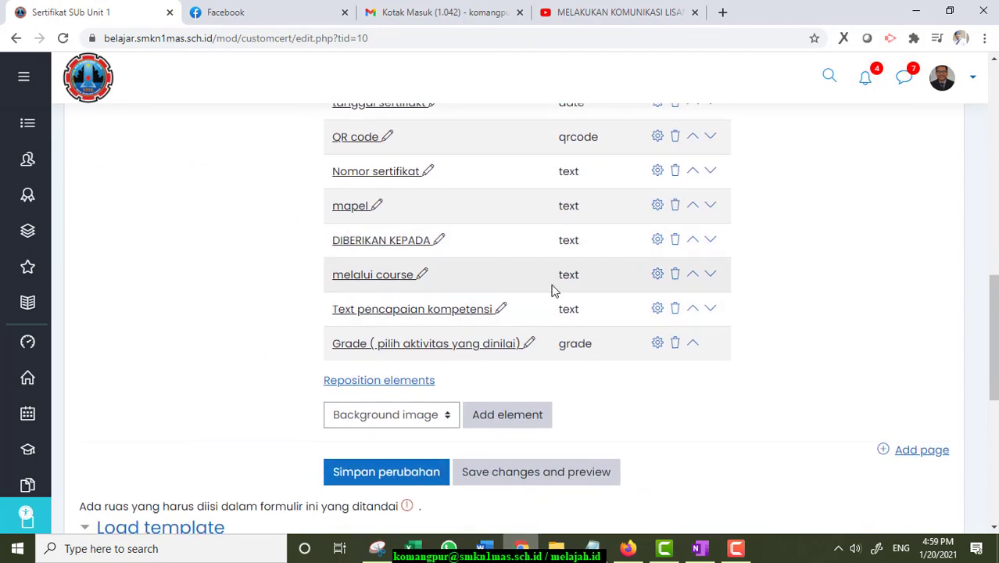
left_click(657, 344)
scroll(538, 290, "down", 3)
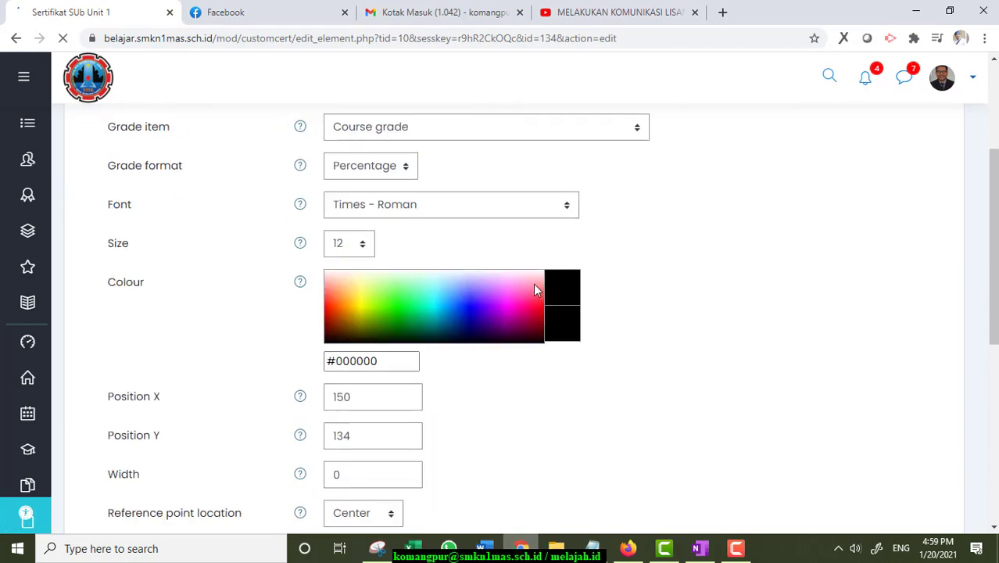
scroll(489, 285, "down", 3)
scroll(473, 288, "up", 4)
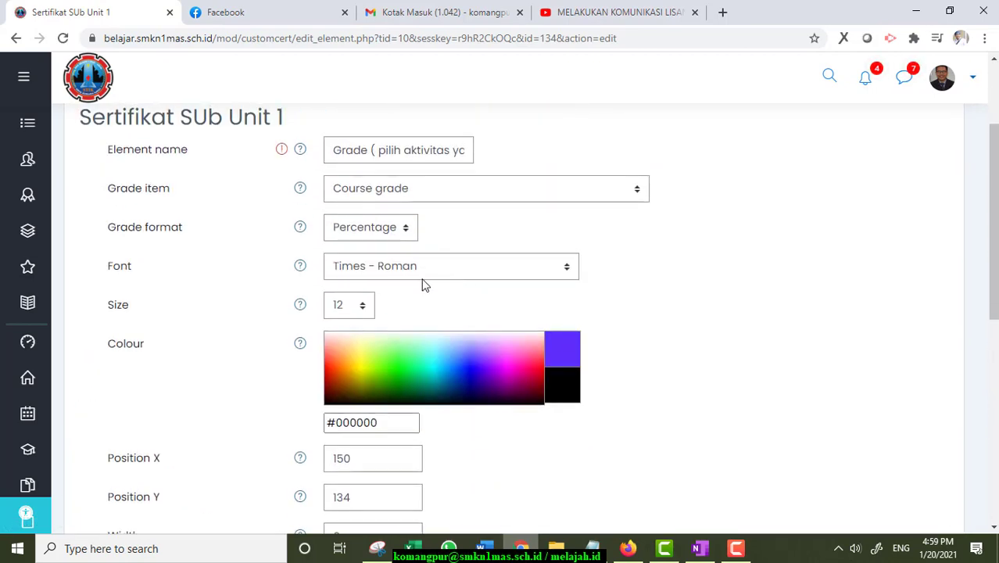
scroll(403, 250, "up", 2)
Set the grade element's grade item to Course grade and its grade format to Percentage, and save the element.
left_click(381, 263)
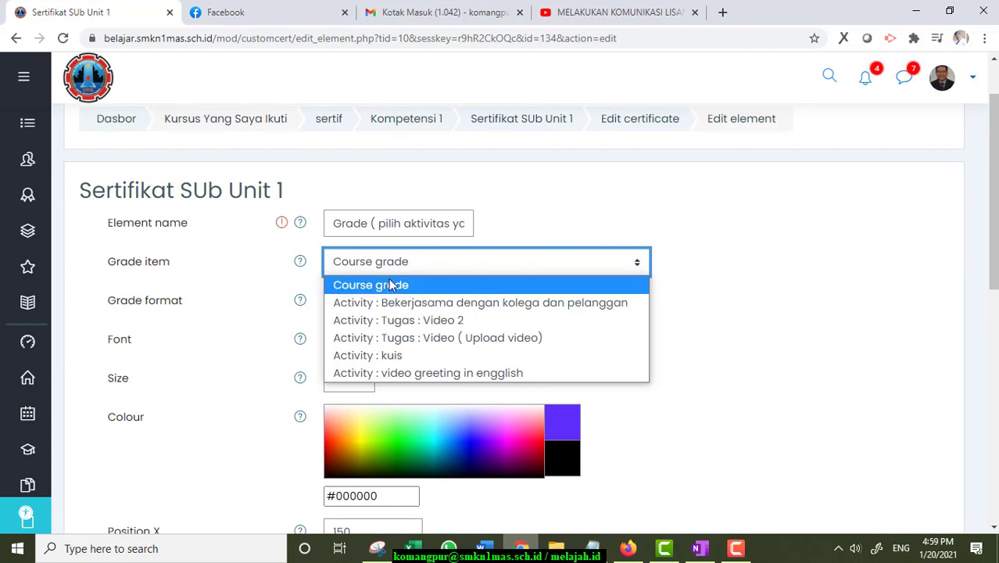
left_click(393, 286)
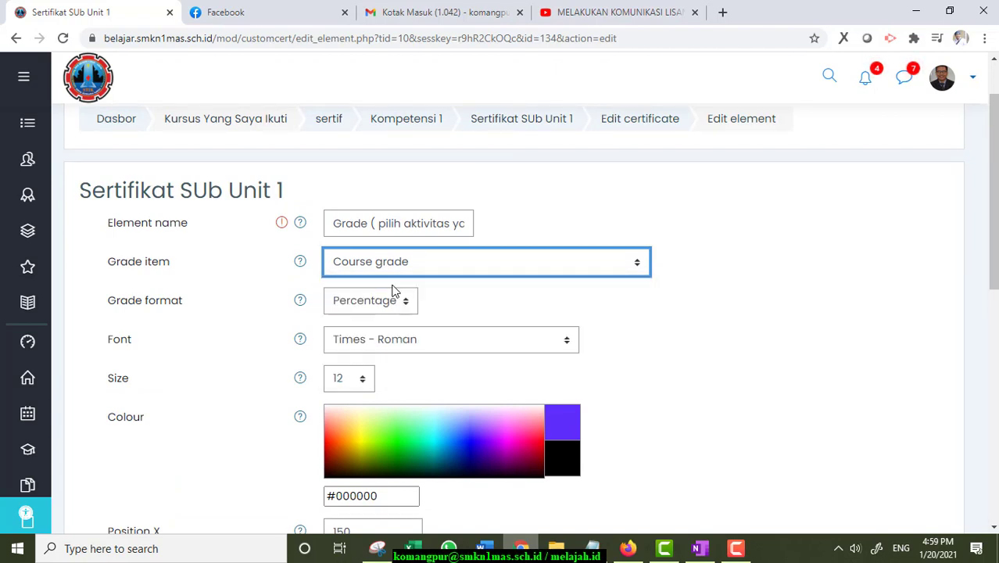
left_click(391, 307)
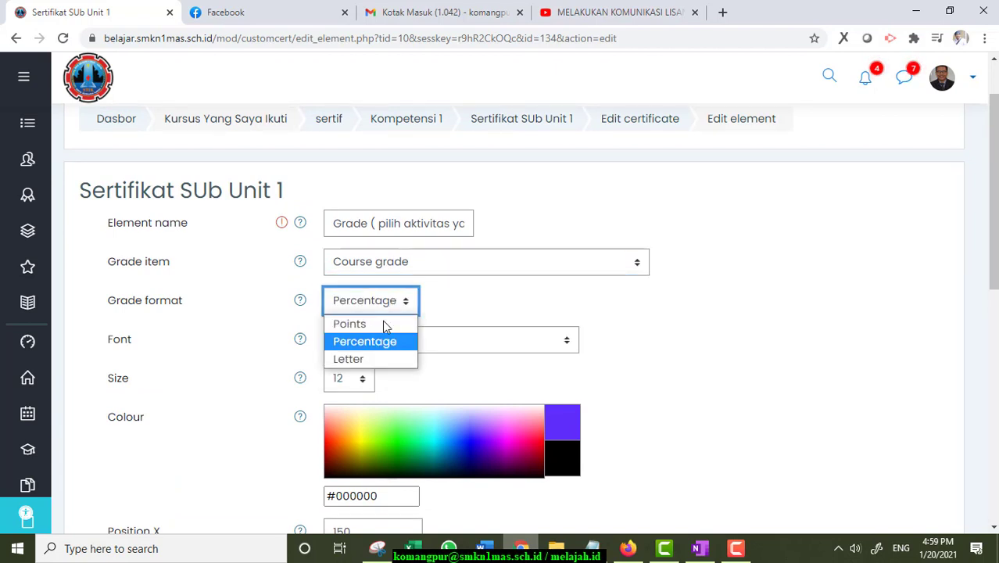
left_click(384, 326)
left_click(397, 303)
left_click(383, 343)
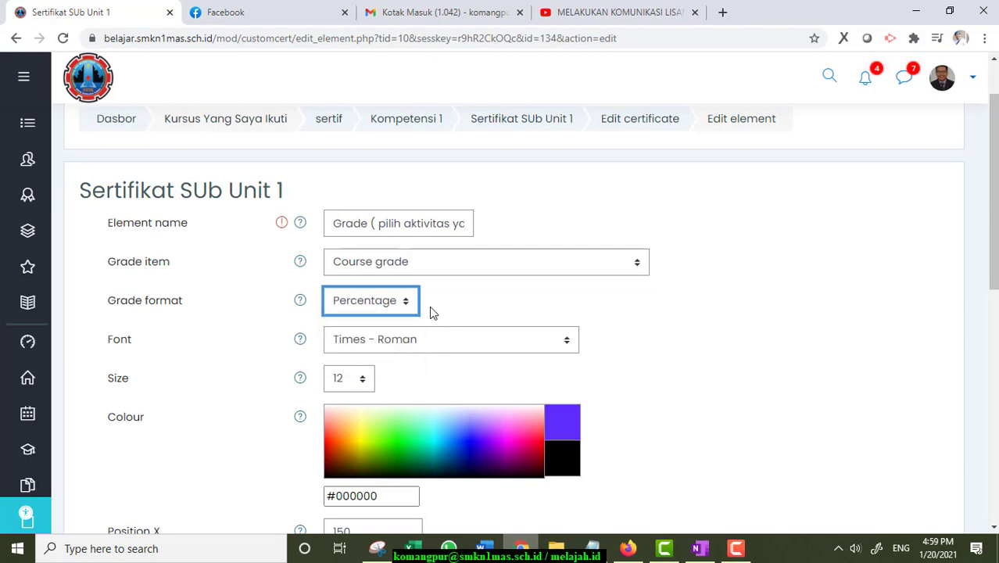
scroll(429, 311, "down", 2)
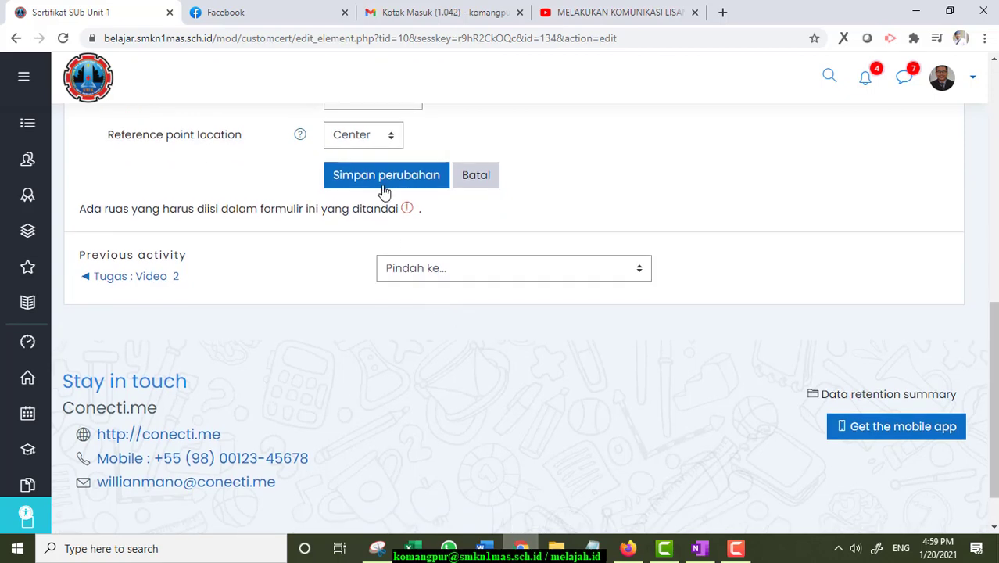
left_click(383, 186)
Save the certificate's changes, preview the resulting PDF, and return to the certificate's edit page.
scroll(646, 305, "down", 10)
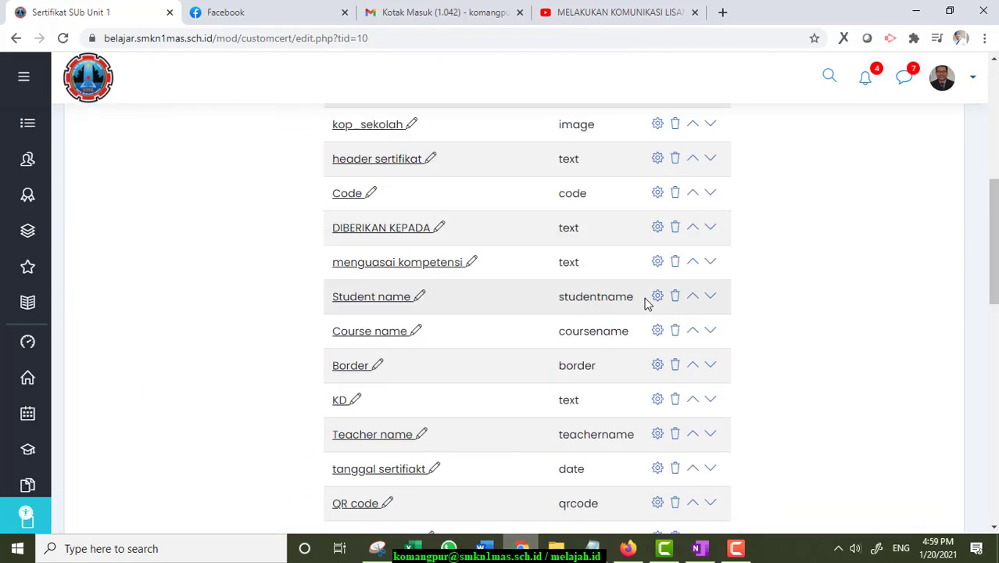
left_click(589, 324)
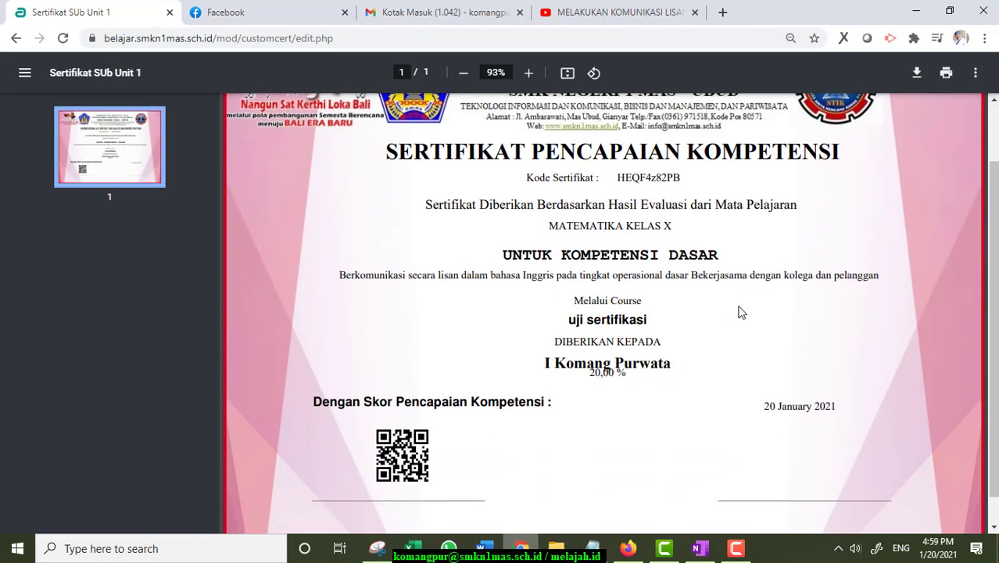
scroll(618, 333, "down", 1)
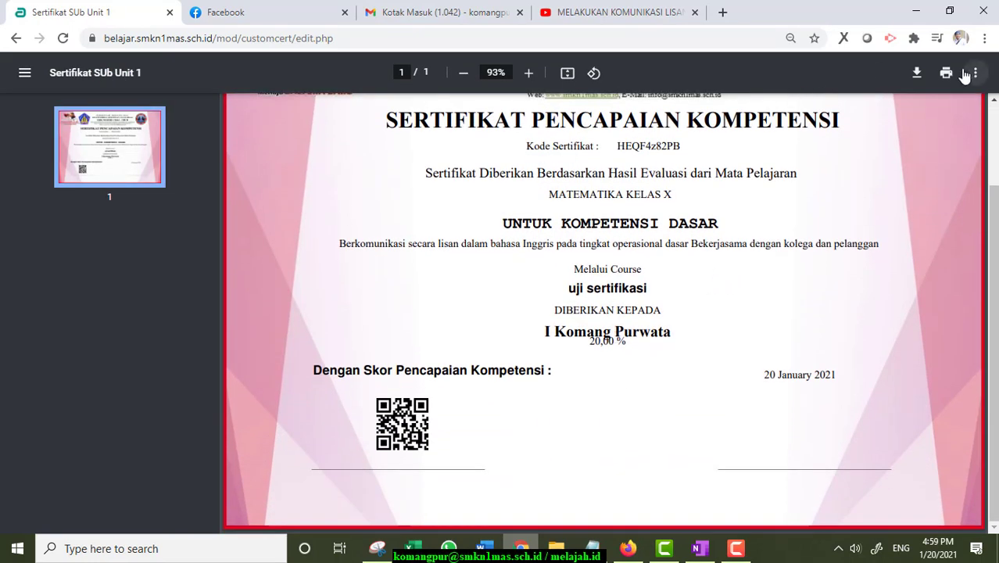
left_click(13, 40)
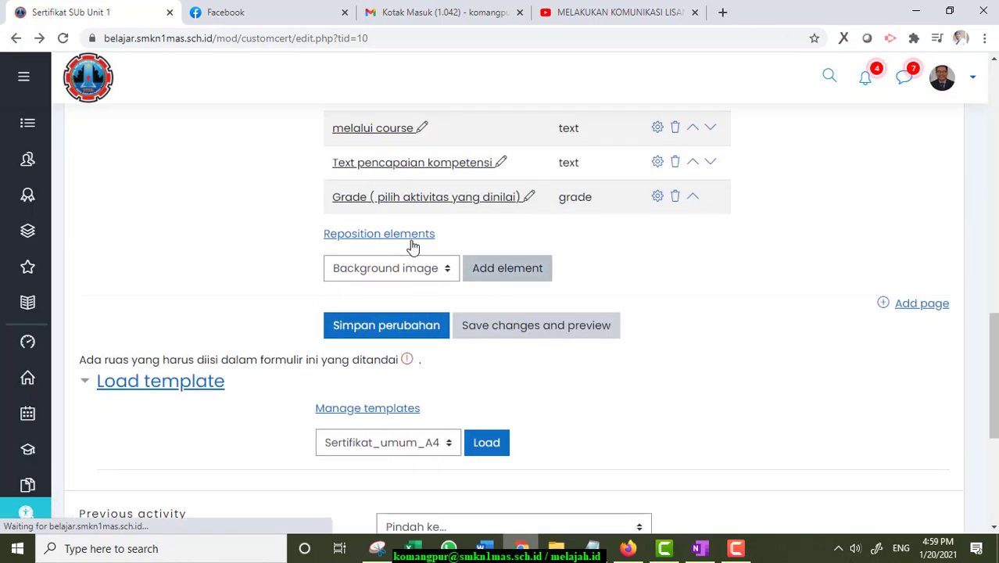
Open the element repositioning view and move the overlapping percentage grade down beside 'Dengan Skor Pencapaian Kompetensi :'.
left_click(410, 234)
scroll(625, 290, "down", 4)
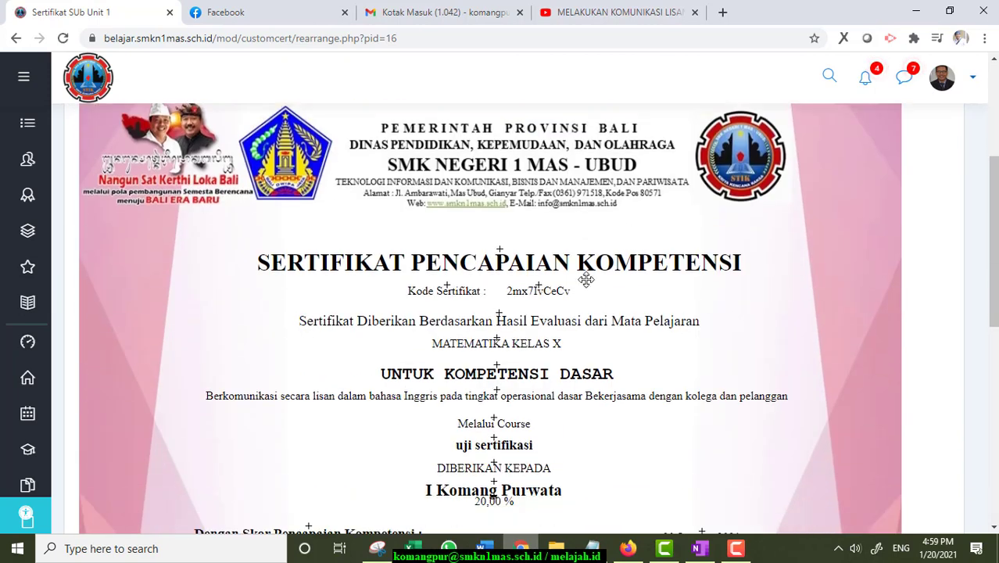
left_click_drag(495, 432, 491, 430)
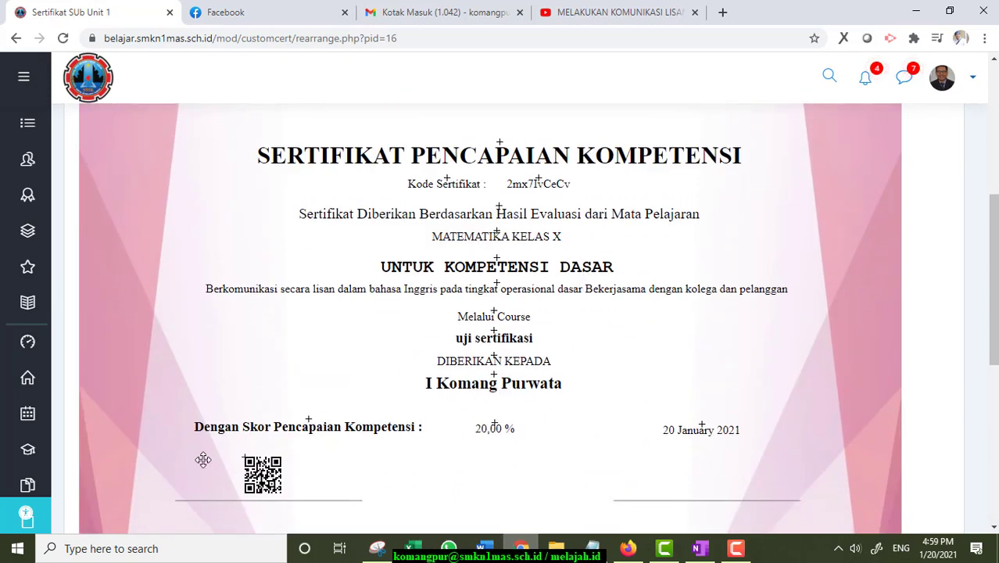
scroll(239, 402, "down", 2)
scroll(293, 405, "up", 1)
scroll(293, 405, "up", 4)
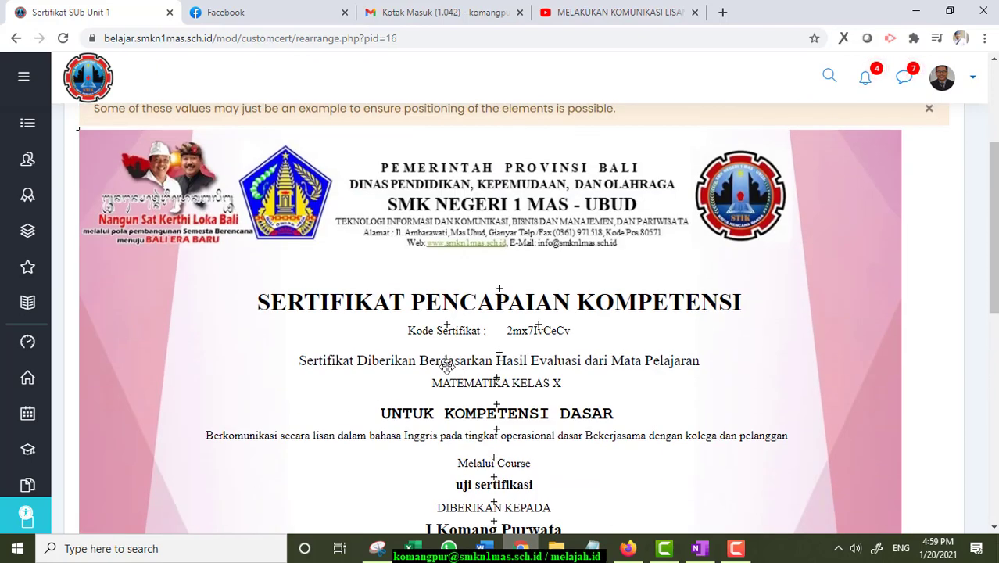
scroll(950, 246, "down", 1)
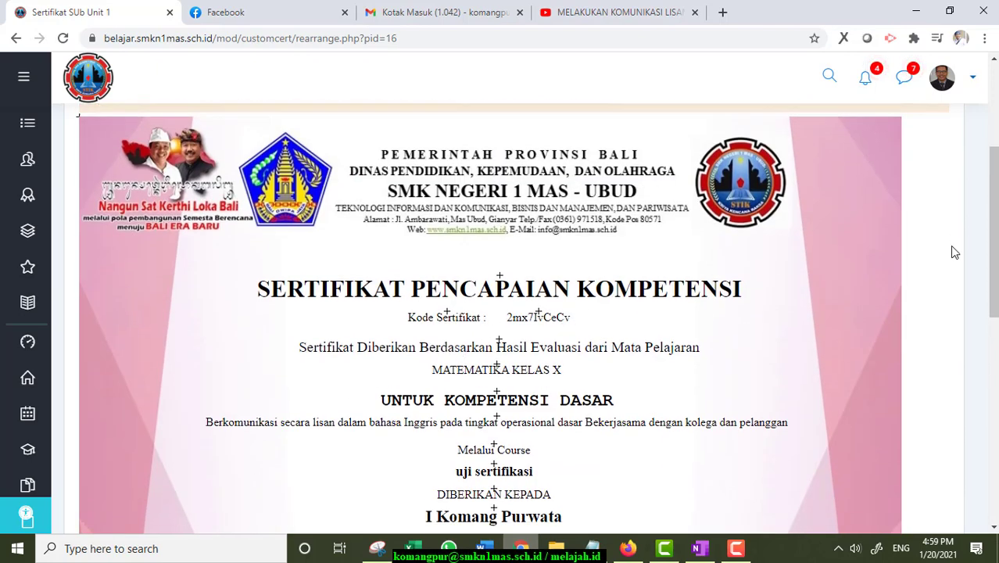
Dismiss the positioning notice, save the element layout without leaving the repositioning view, and check the lower part of the certificate.
scroll(950, 245, "up", 4)
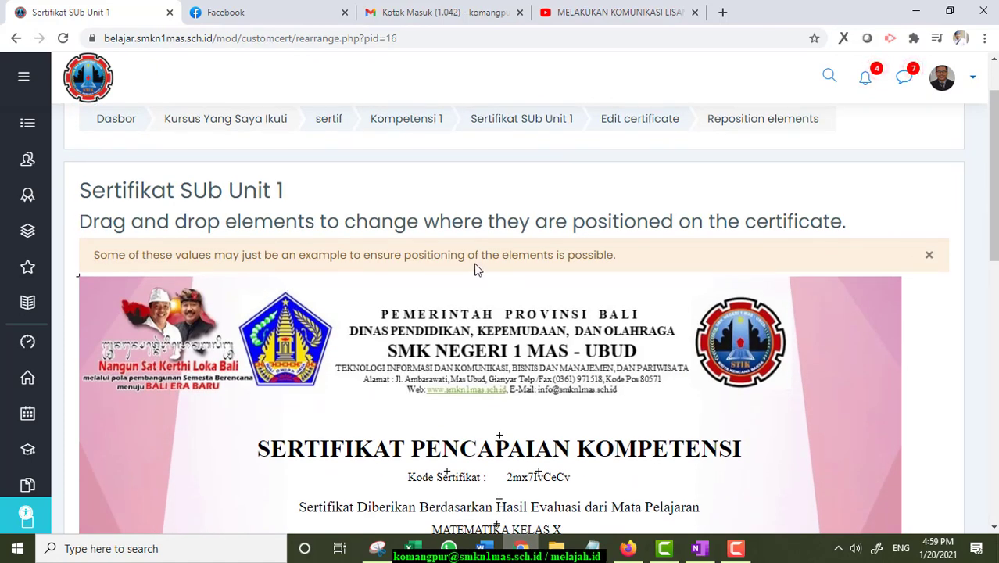
left_click(929, 256)
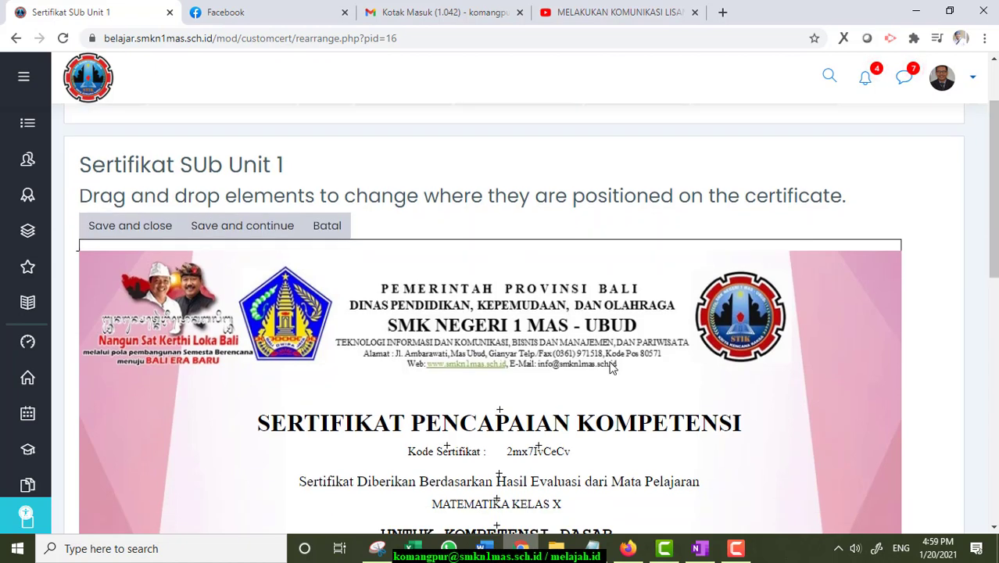
scroll(344, 278, "down", 3)
scroll(344, 278, "up", 3)
left_click(265, 255)
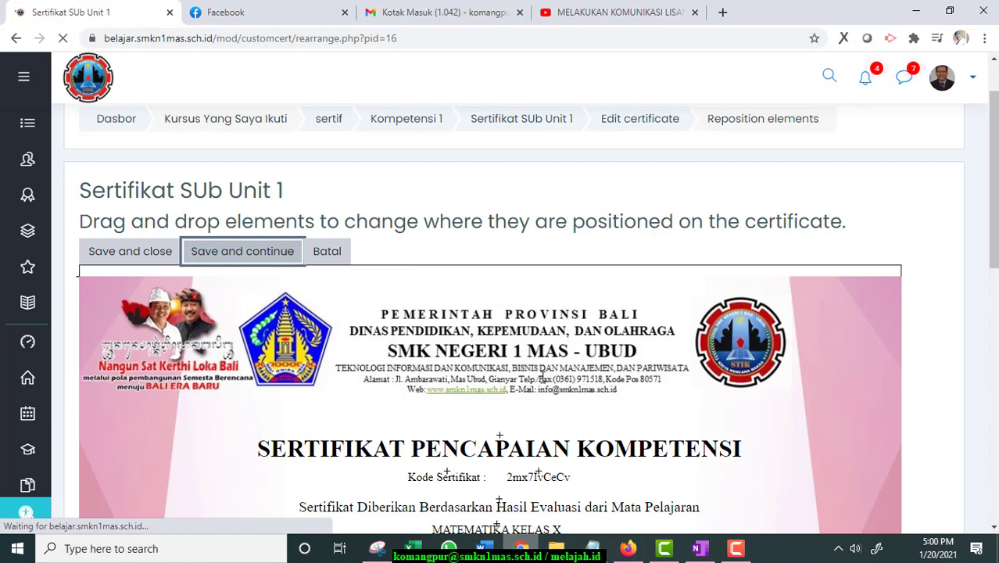
scroll(325, 353, "down", 4)
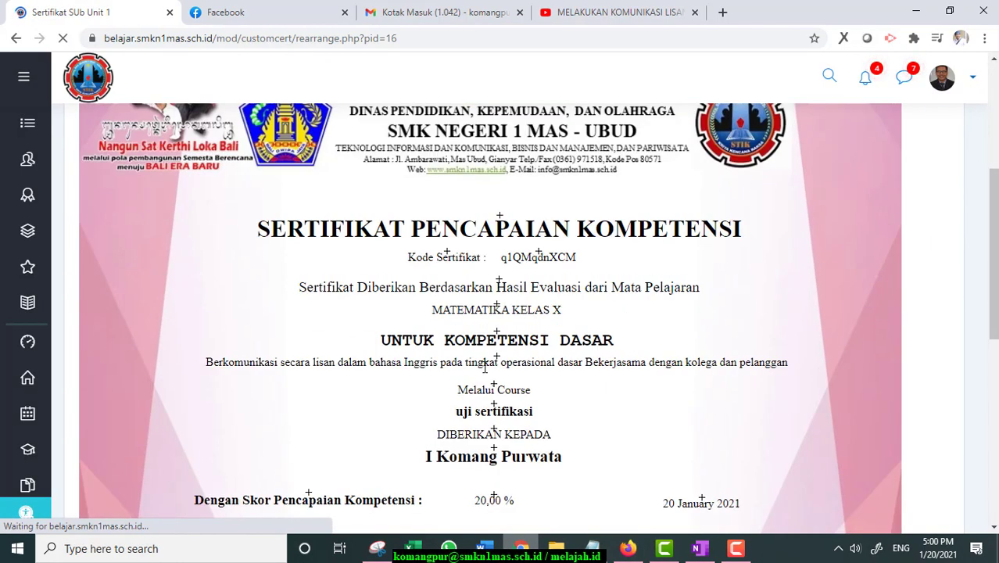
scroll(554, 353, "down", 2)
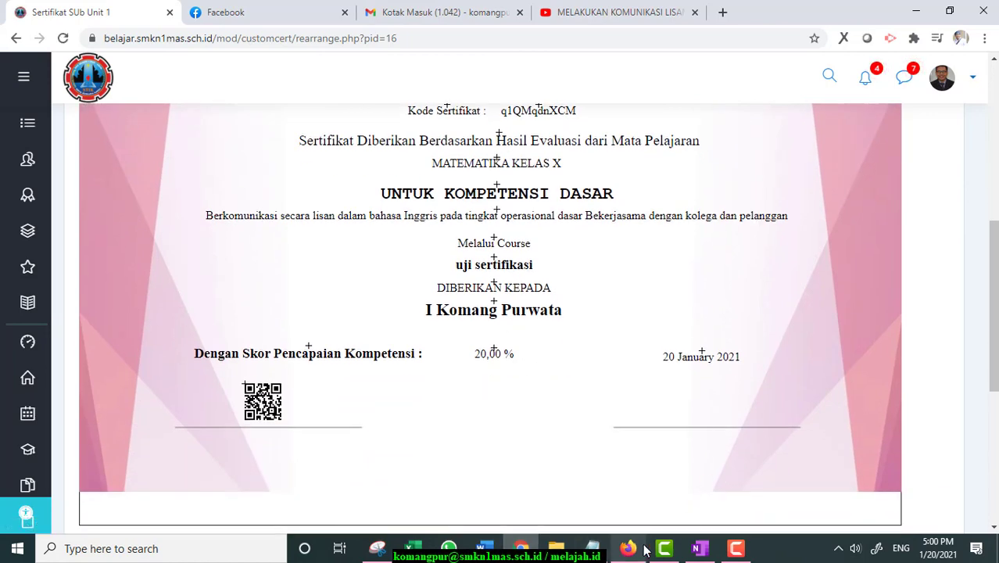
Switch to the student's session in Firefox, open the 'Sertifikat SUb Unit 1' activity and view the awarded certificate.
left_click(630, 550)
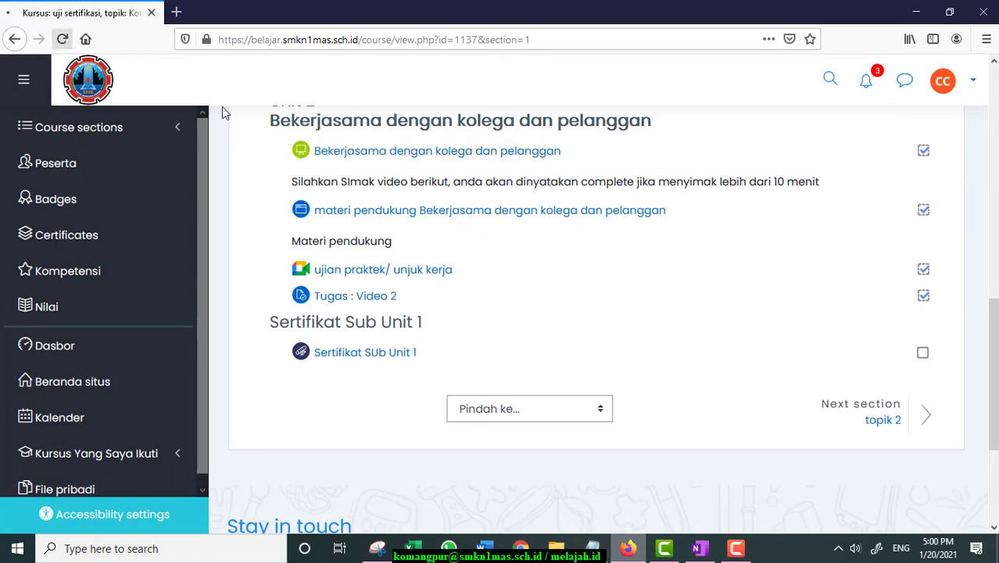
scroll(738, 263, "down", 2)
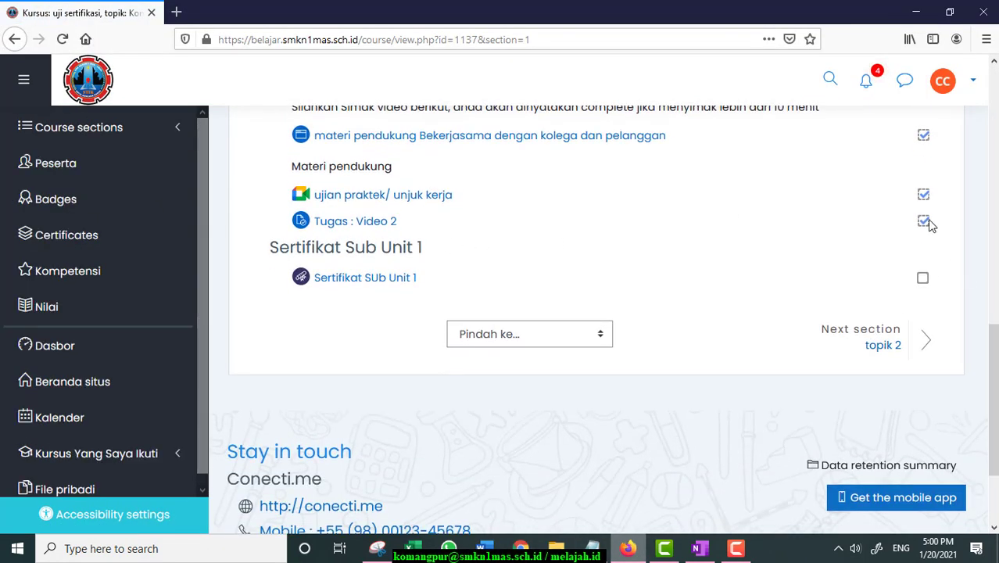
scroll(414, 269, "up", 3)
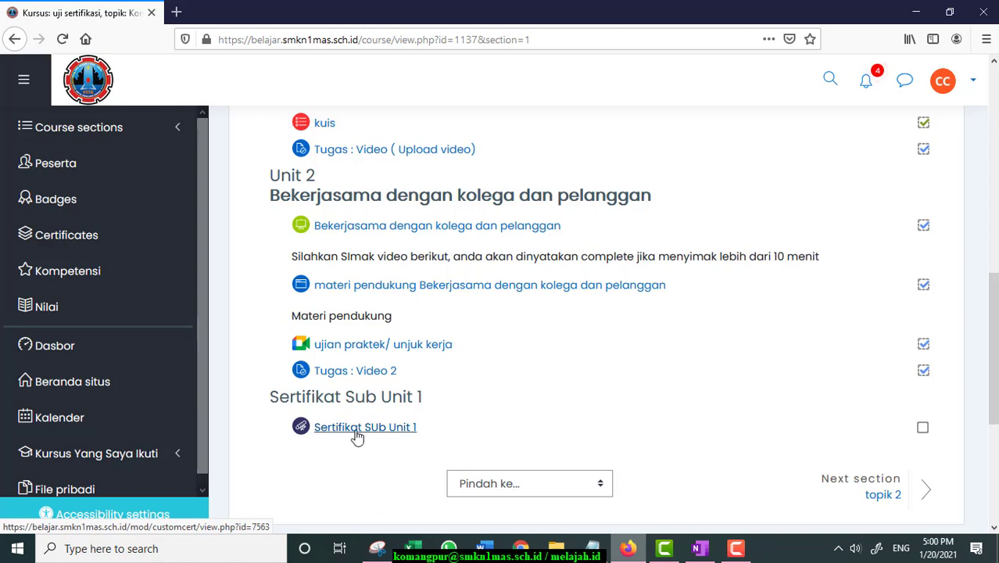
left_click(353, 430)
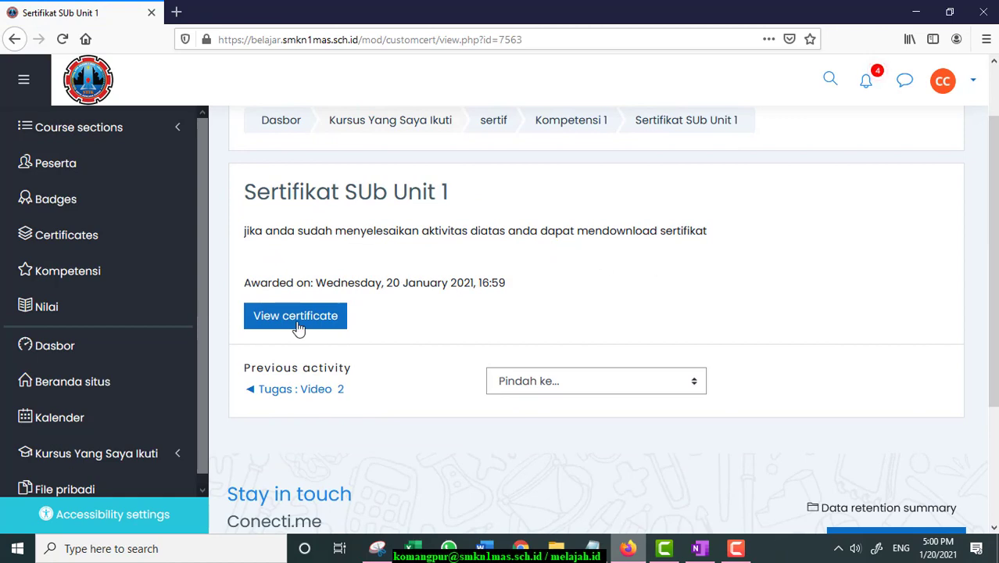
left_click(296, 322)
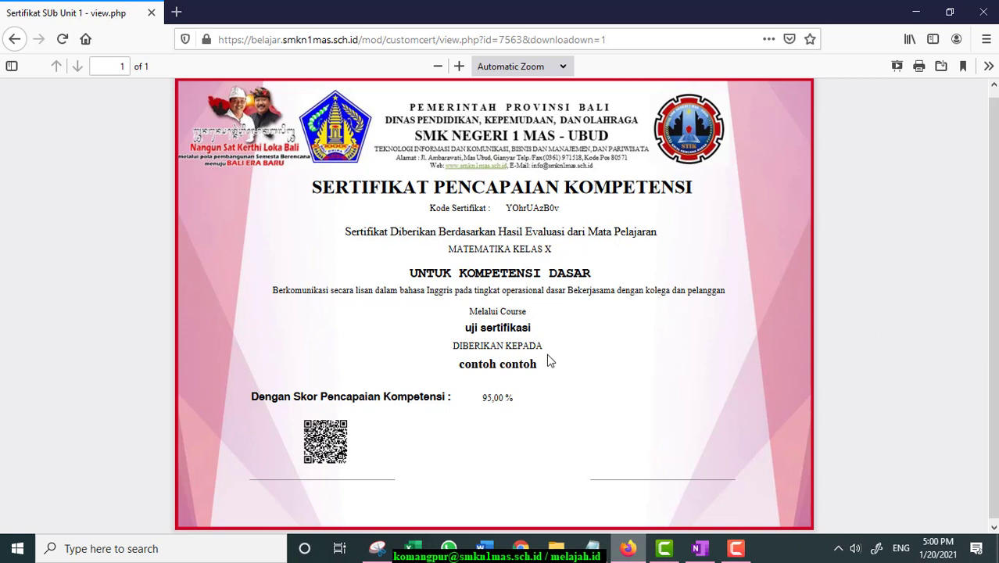
Examine the student name, competency score and certificate code on the awarded certificate.
left_click_drag(472, 362, 547, 374)
left_click(523, 412)
mouse_move(482, 399)
left_mouse_down()
mouse_move(546, 403)
mouse_move(490, 401)
left_mouse_up()
scroll(555, 418, "down", 1)
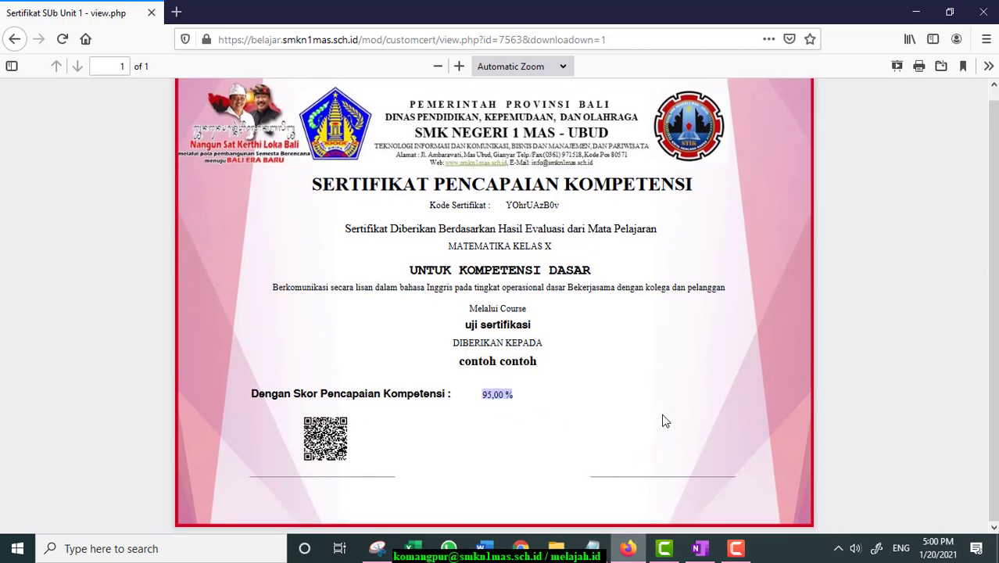
scroll(665, 422, "up", 1)
left_click(501, 231)
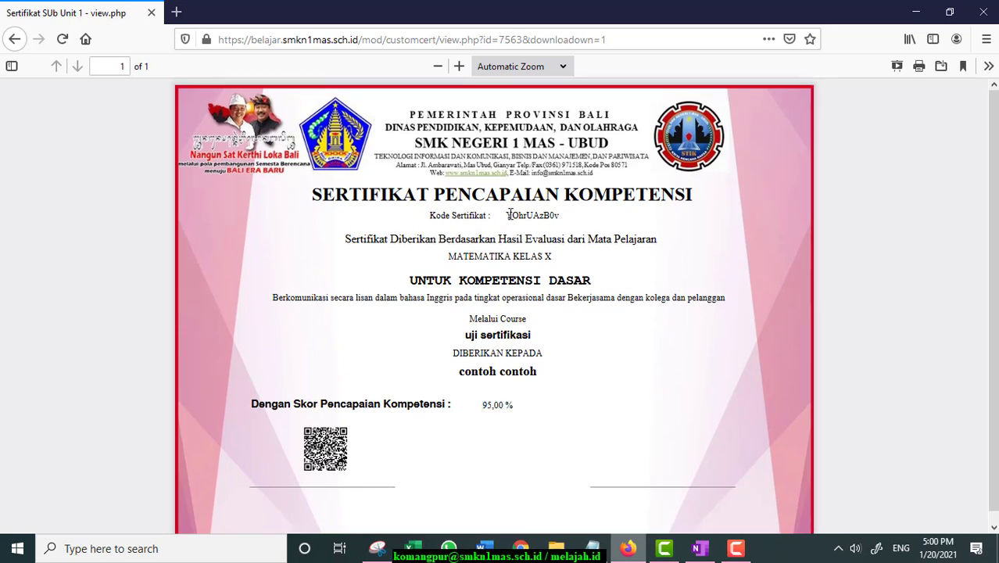
left_click_drag(511, 215, 540, 218)
left_click(563, 214)
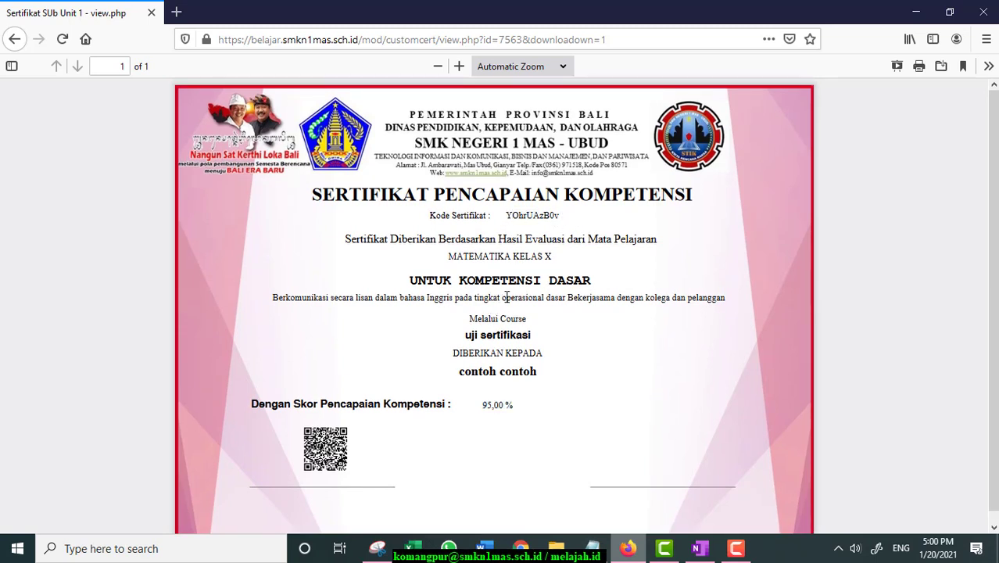
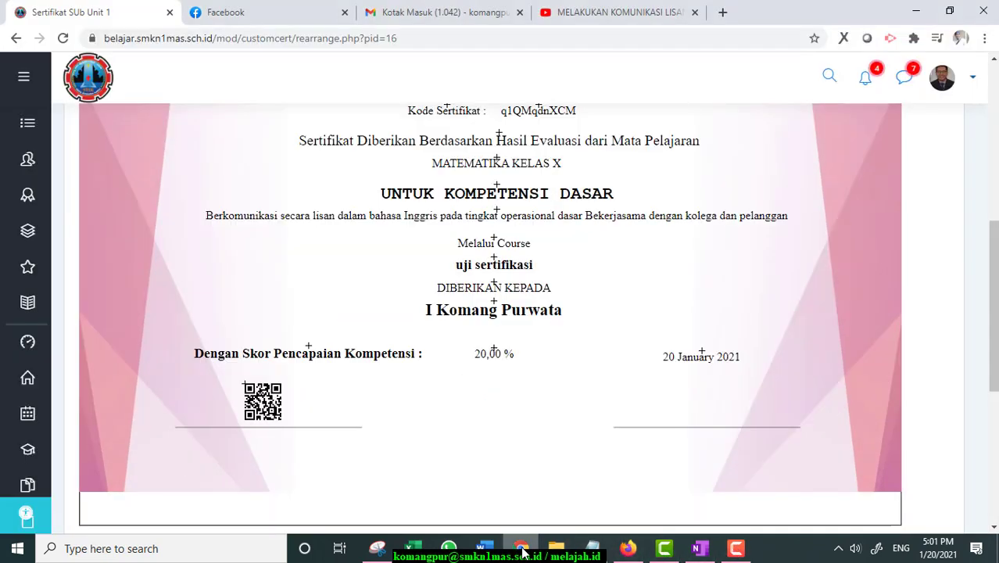
Switch back to the teacher's session in Chrome and expand the course sections list in the site navigation.
left_click(521, 548)
scroll(371, 372, "up", 10)
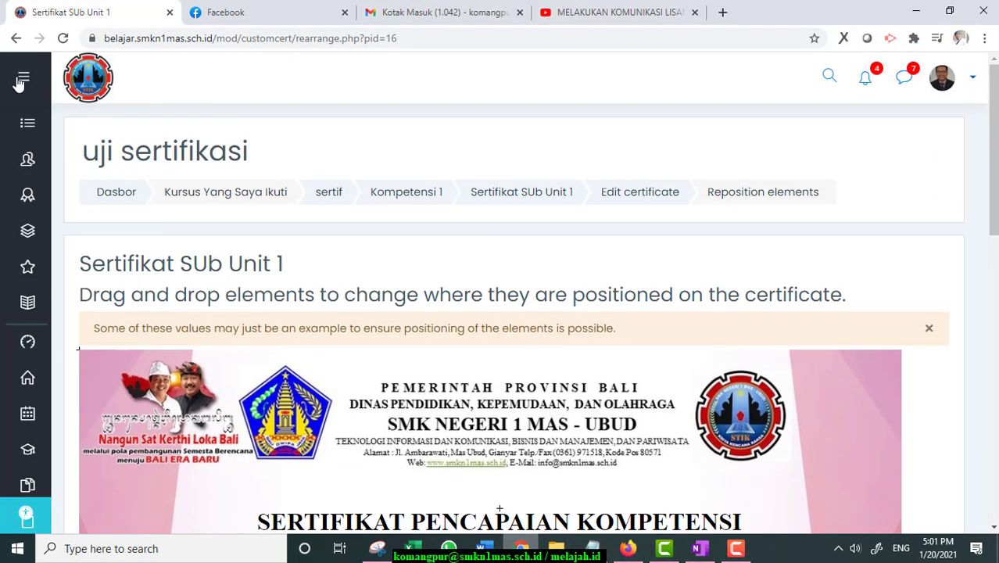
left_click(23, 76)
left_click(59, 135)
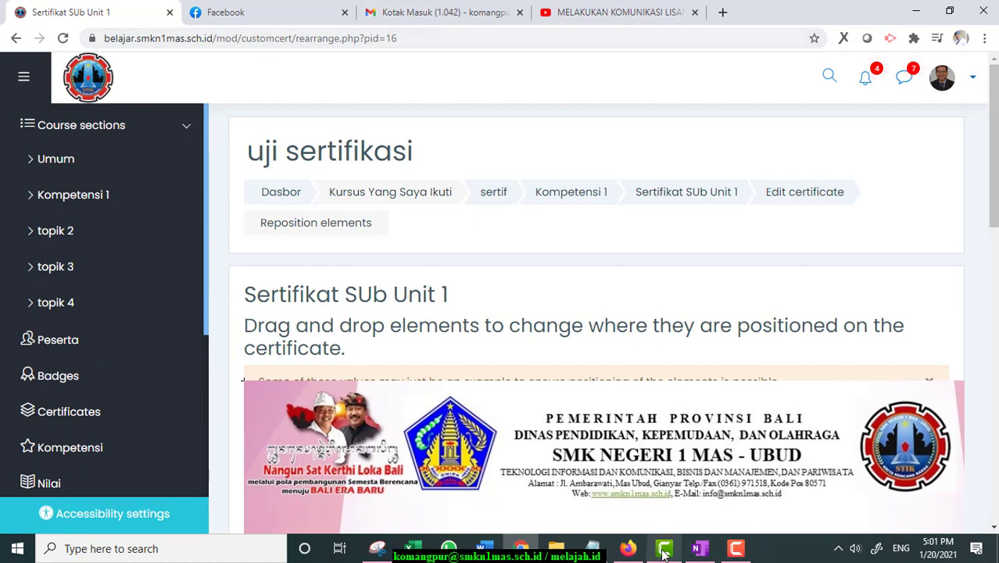
left_click(735, 551)
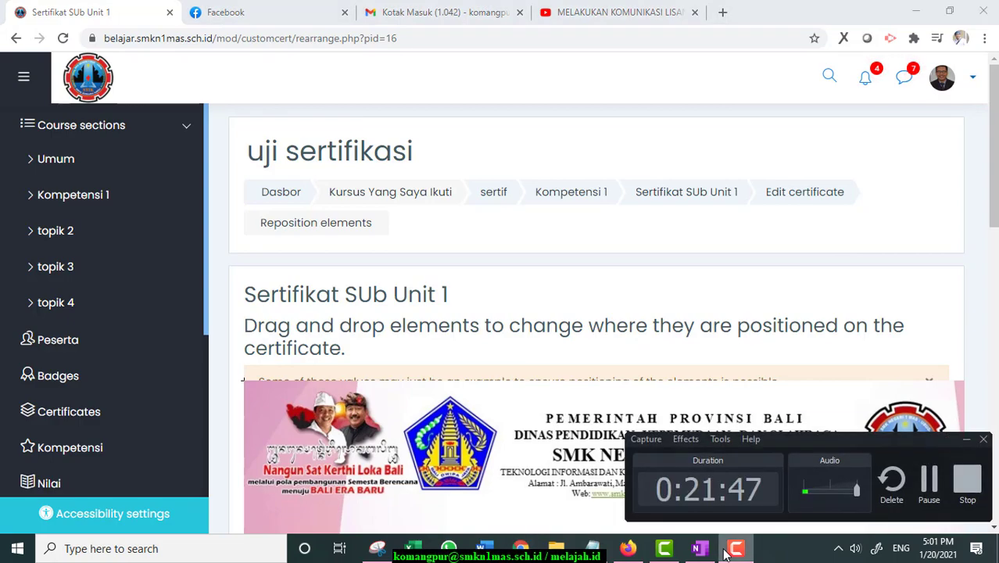